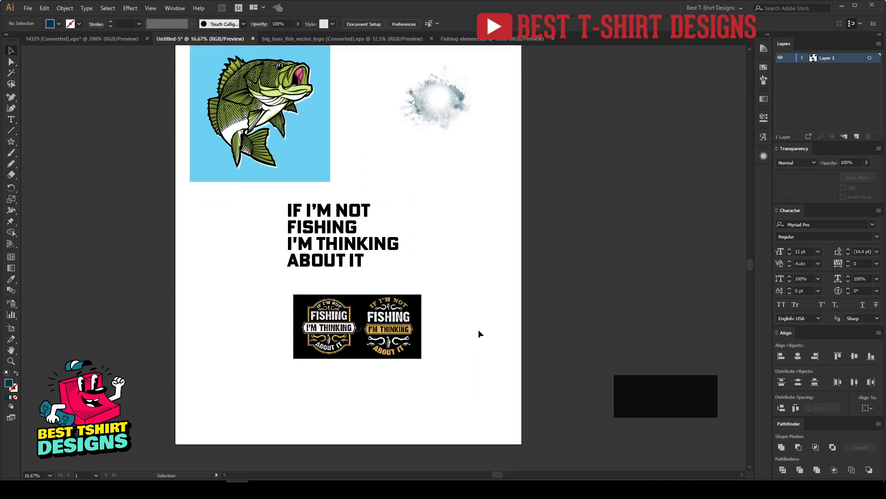
Examine the black reference image showing the two "If I'm not fishing I'm thinking about it" badge designs.
scroll(331, 367, "up", 4)
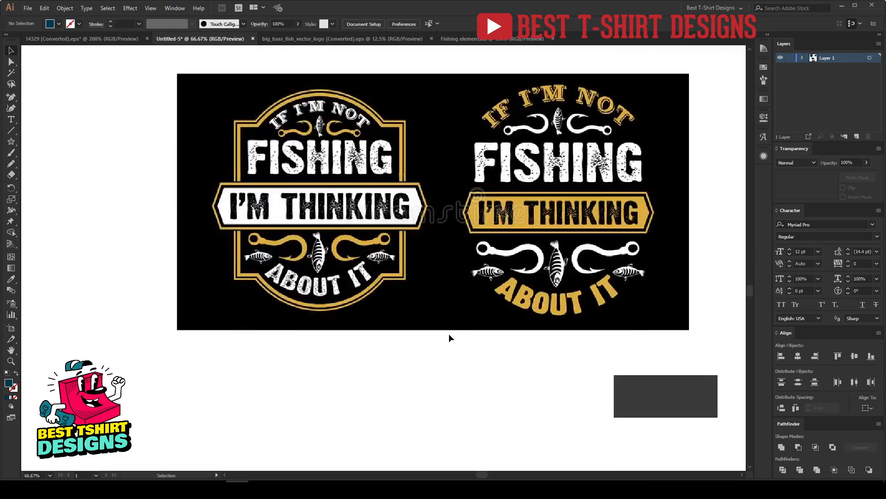
scroll(449, 337, "up", 2)
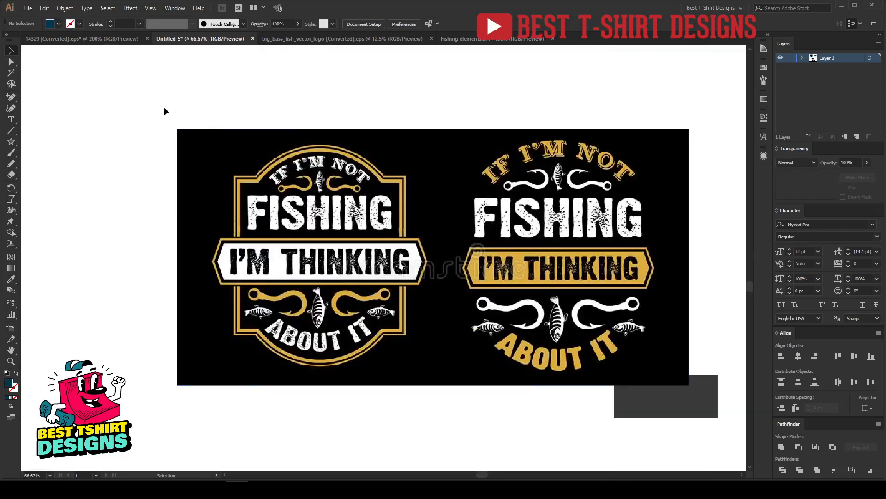
scroll(305, 223, "down", 1)
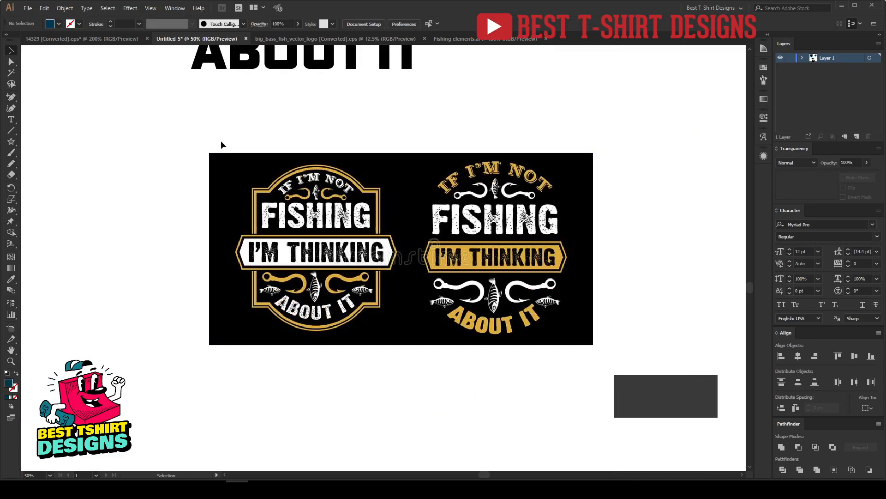
left_click_drag(173, 125, 603, 370)
left_click(627, 283)
left_click_drag(192, 133, 605, 358)
left_click(629, 298)
left_click(164, 123)
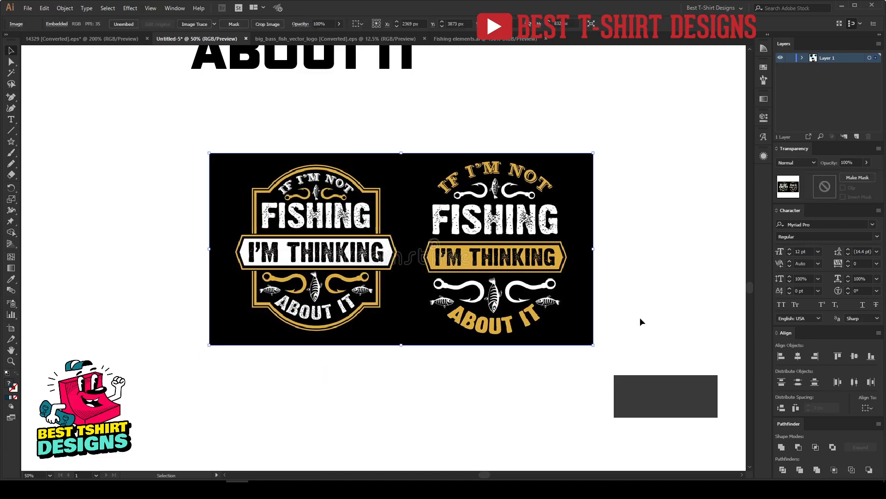
left_click(640, 317)
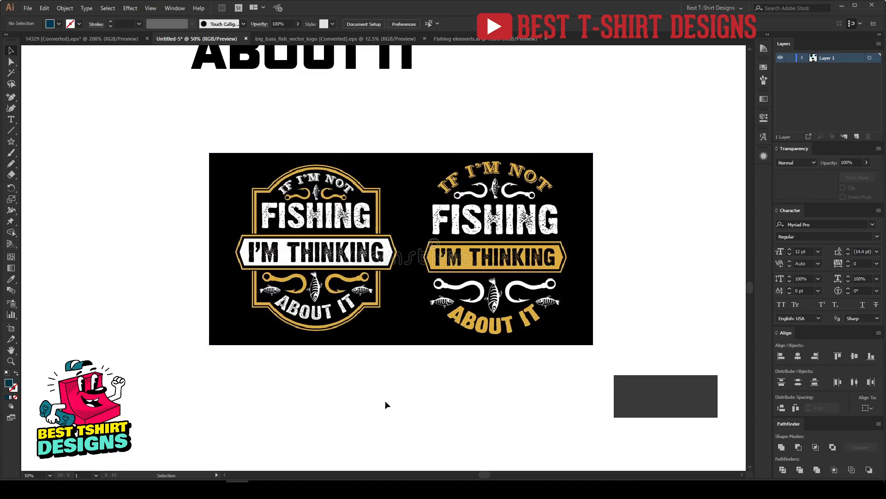
left_click(480, 319)
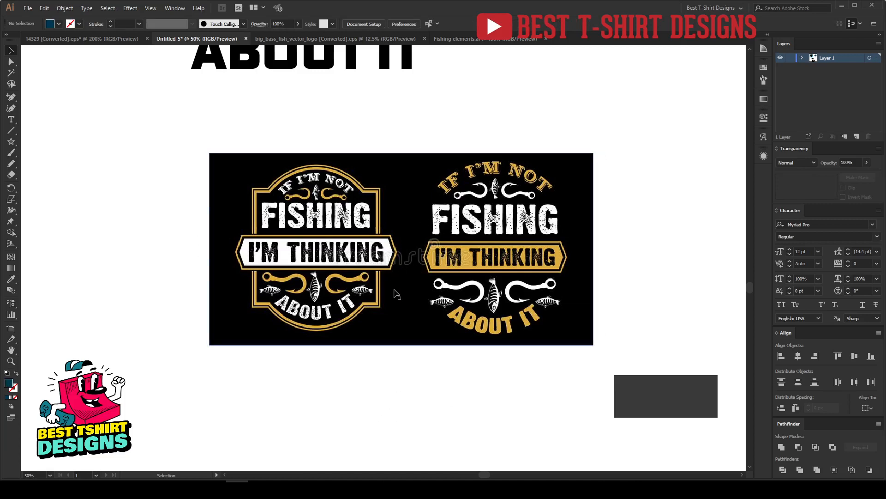
Move the reference image up to the artboard's right edge and shift the four-line slogan text lower on the artboard.
scroll(381, 295, "down", 3)
scroll(364, 309, "up", 2)
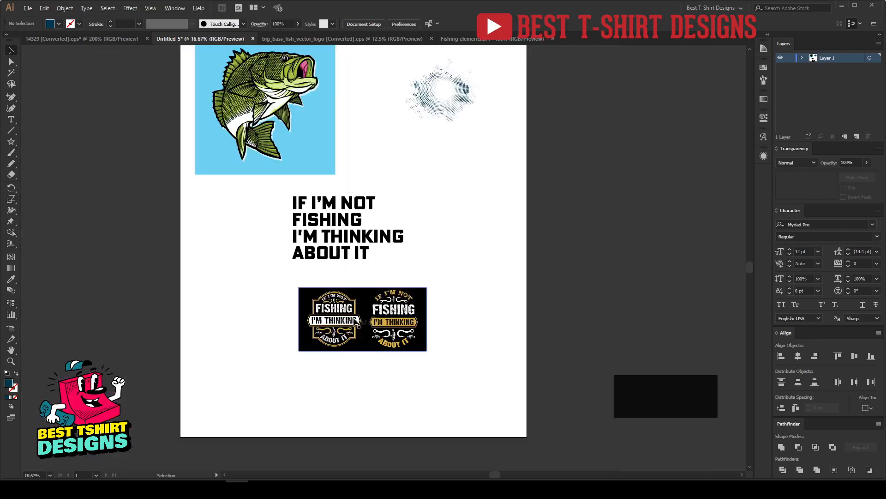
left_click_drag(362, 322, 509, 182)
left_click_drag(406, 178, 351, 272)
left_click_drag(354, 222, 331, 293)
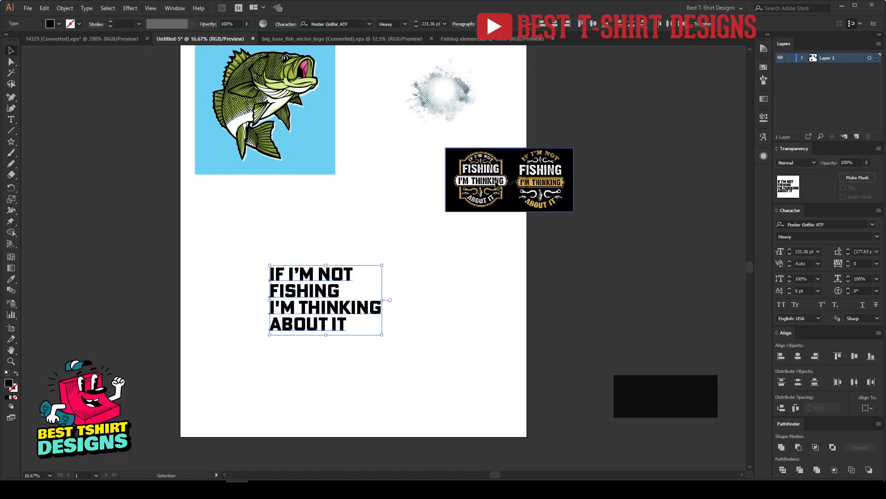
left_click(467, 256)
scroll(442, 217, "up", 2)
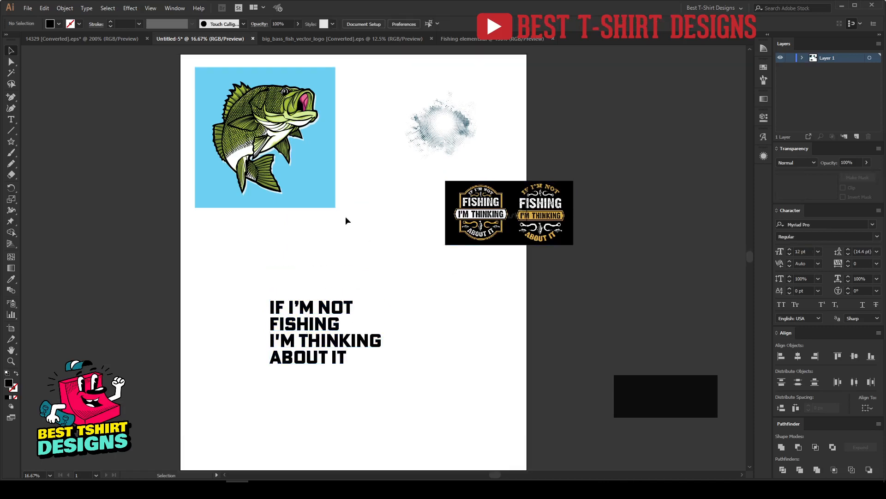
Switch to the browser and look through the Freepik fish vector results, including the green big bass fish.
left_click(290, 477)
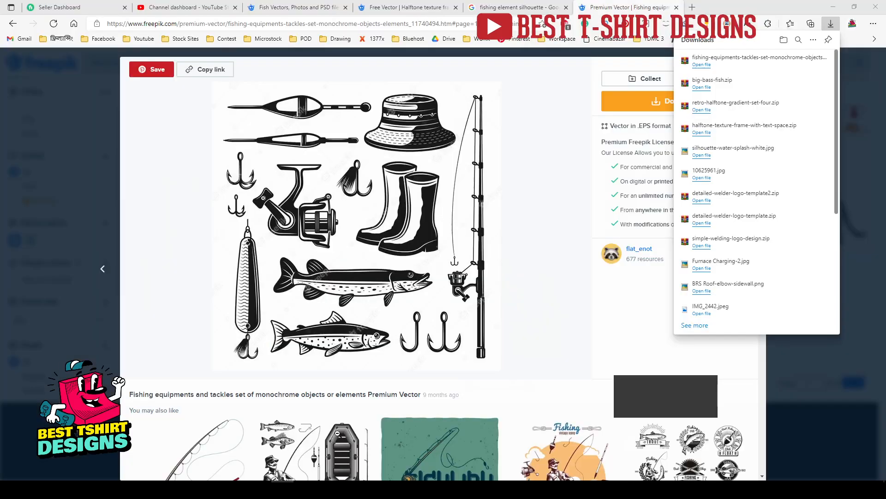
left_click(309, 3)
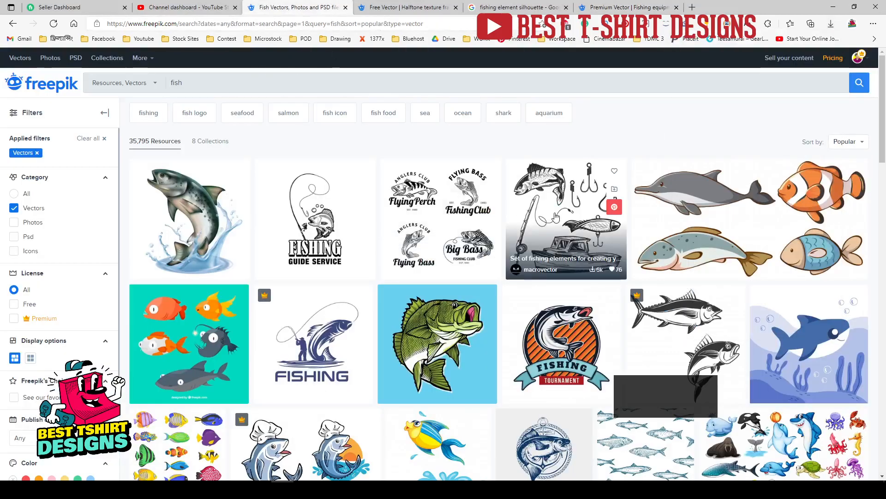
scroll(559, 217, "down", 12)
scroll(559, 217, "down", 8)
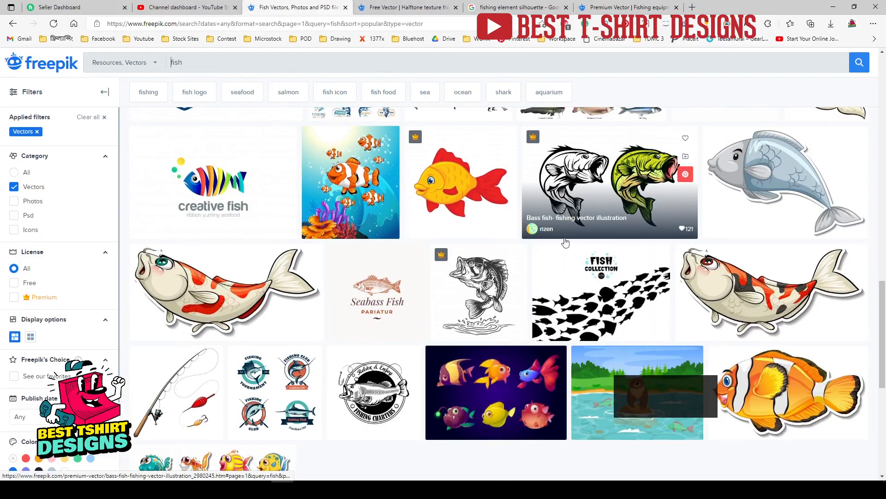
scroll(461, 258, "up", 20)
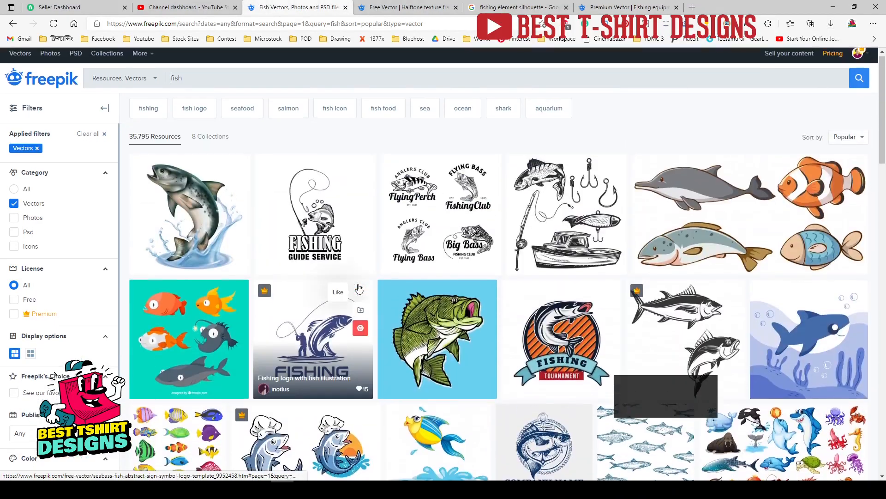
mouse_move(450, 329)
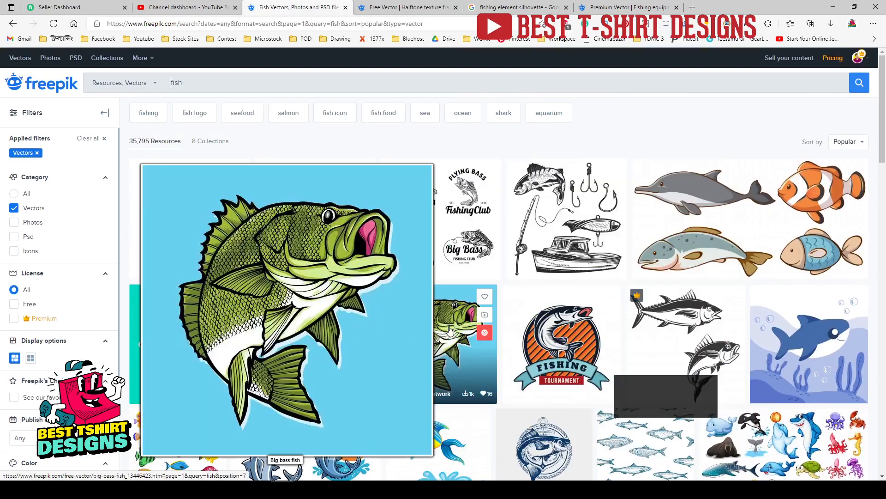
scroll(436, 348, "down", 2)
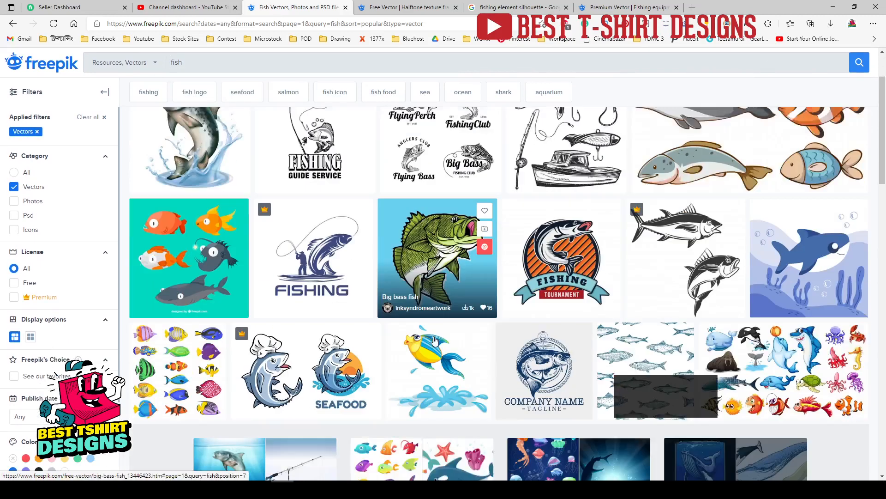
scroll(435, 340, "down", 1)
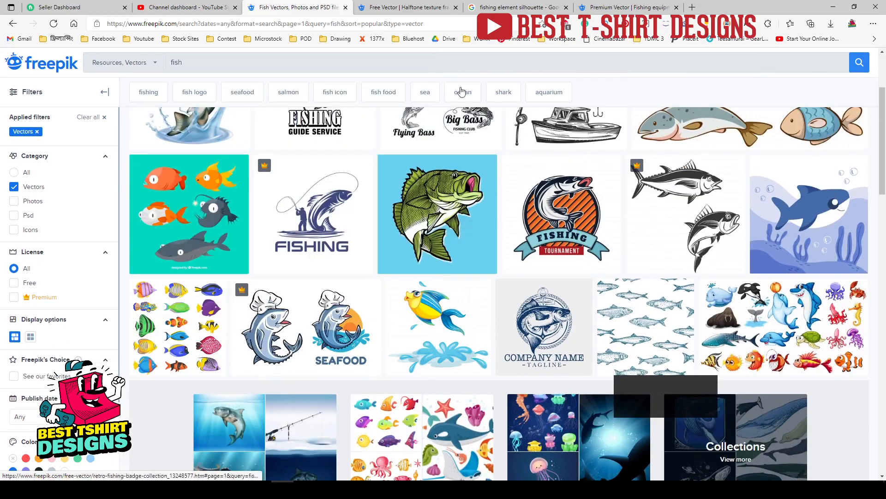
Review the Freepik halftone texture frame page and the fishing equipment vector set, including their related designs.
key("ctrl+Tab")
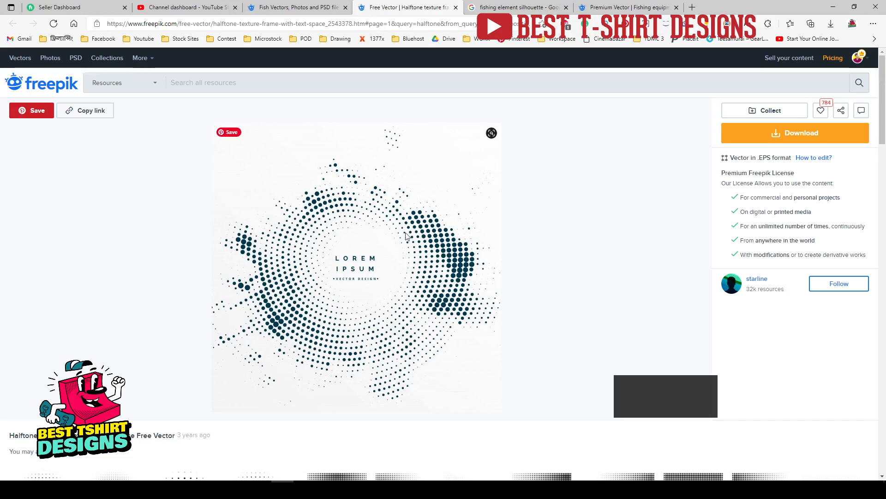
scroll(450, 216, "down", 10)
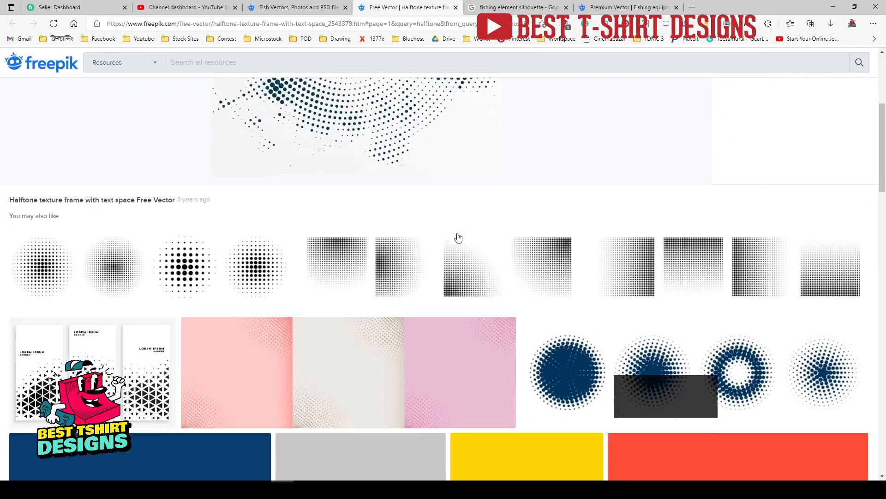
scroll(437, 216, "down", 12)
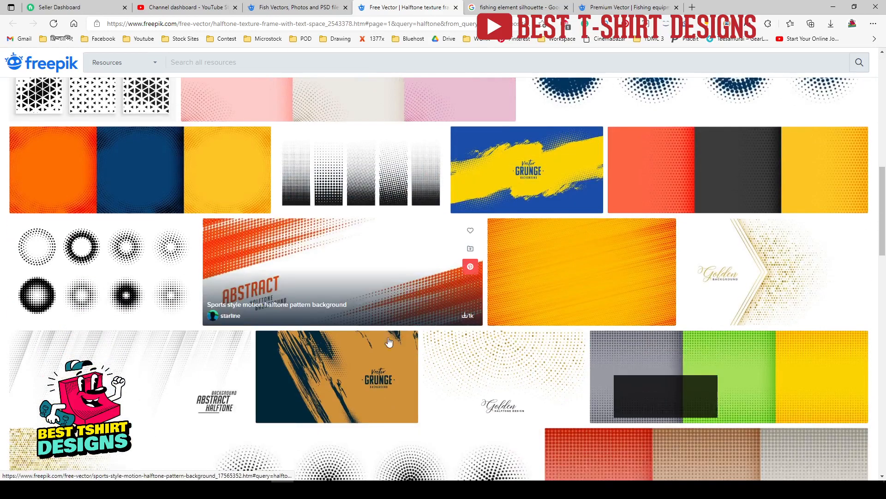
scroll(396, 336, "up", 20)
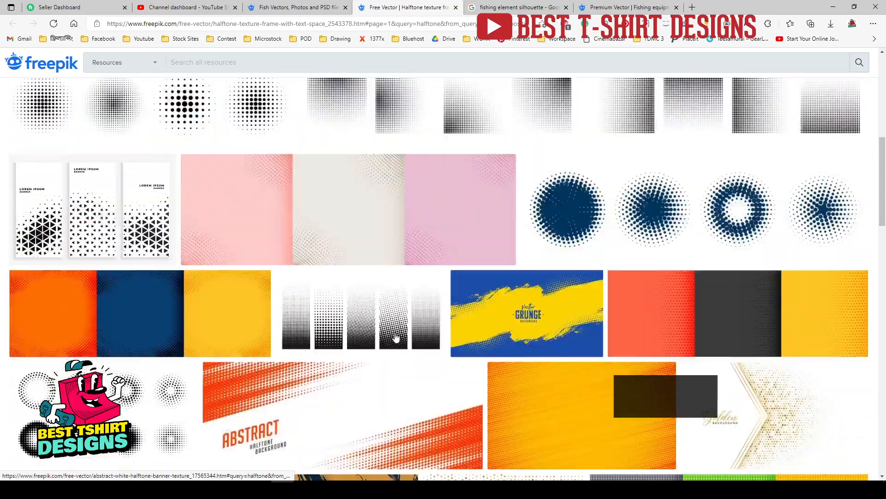
left_click(608, 6)
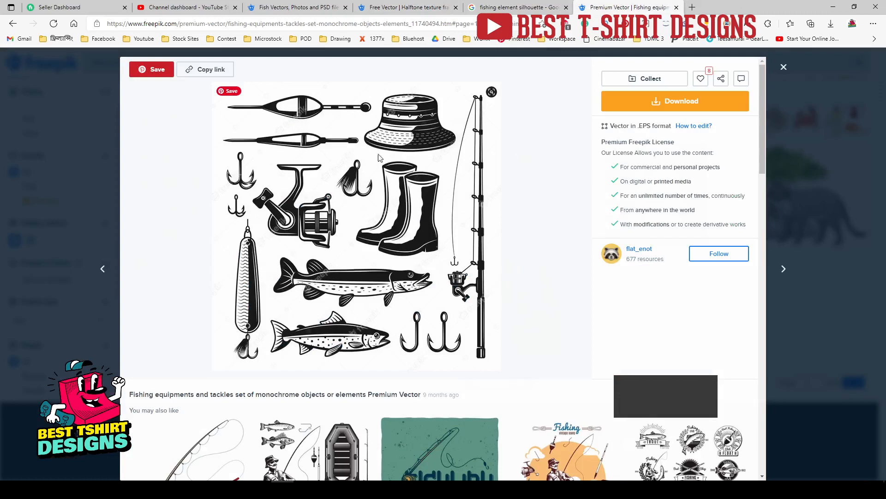
scroll(487, 279, "down", 7)
scroll(300, 269, "down", 2)
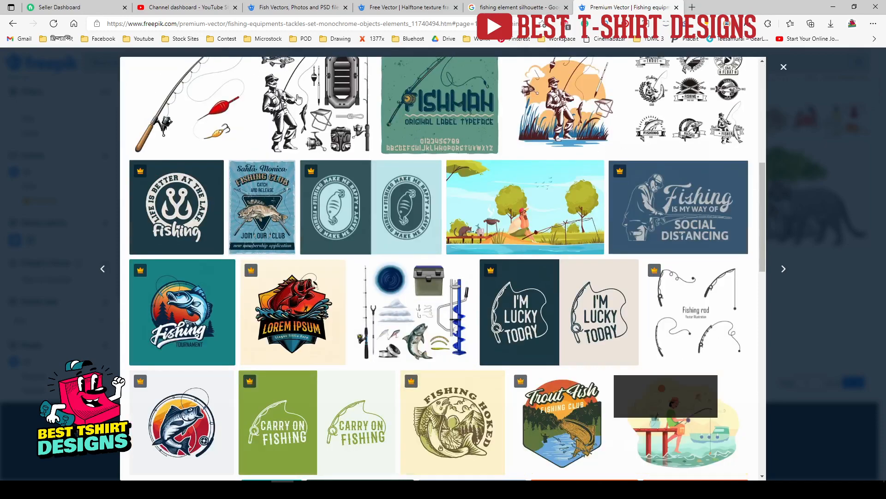
scroll(305, 267, "up", 3)
mouse_move(302, 219)
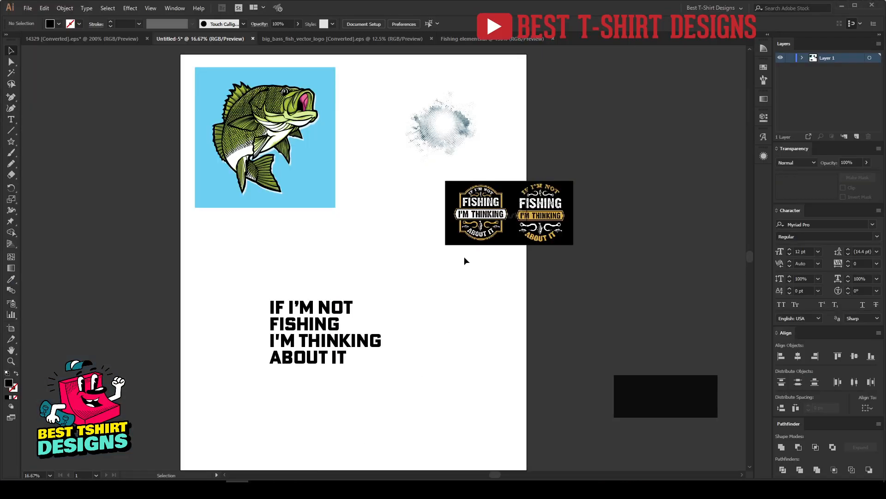
Back in Illustrator, move the "IF I'M NOT" and "FISHING" lines up, apart from the "I'M THINKING" and "ABOUT IT" lines.
left_click_drag(234, 290, 433, 386)
key("ctrl+plus")
key("ctrl+minus")
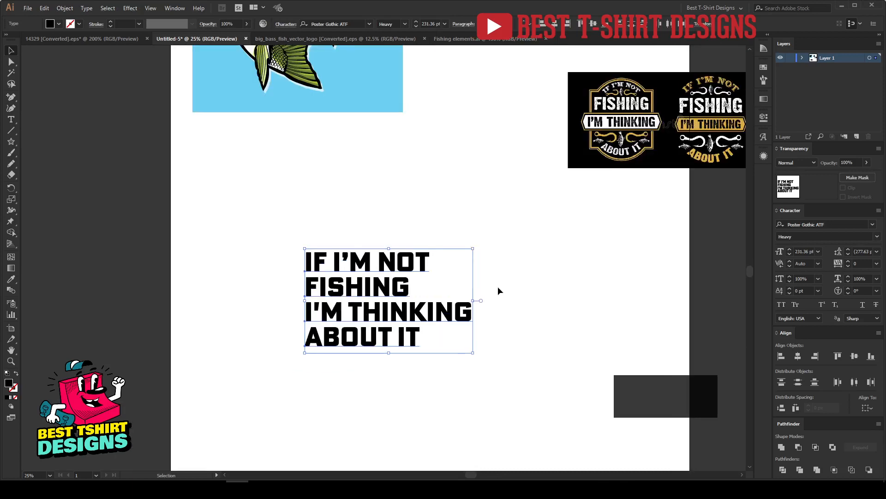
left_click_drag(337, 225, 420, 198)
mouse_move(405, 323)
left_mouse_down()
mouse_move(445, 323)
mouse_move(422, 322)
left_mouse_up()
Align all four slogan lines to a common horizontal center.
left_click_drag(500, 401, 295, 162)
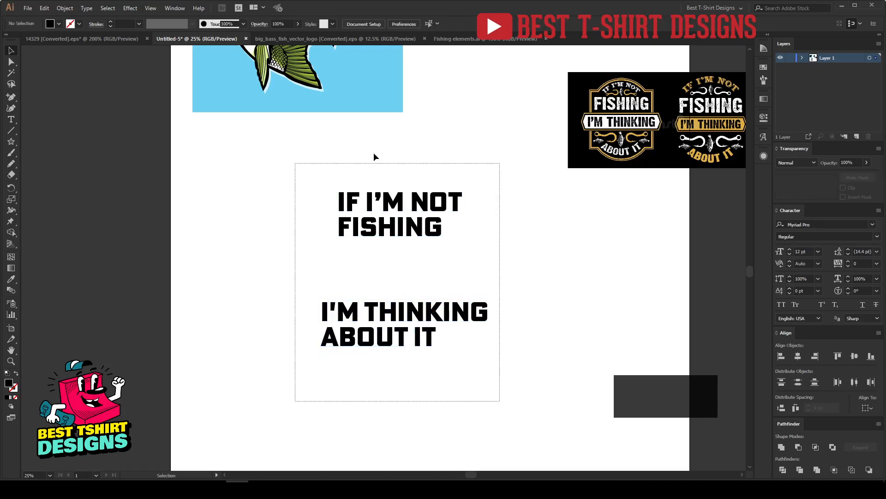
left_click(554, 24)
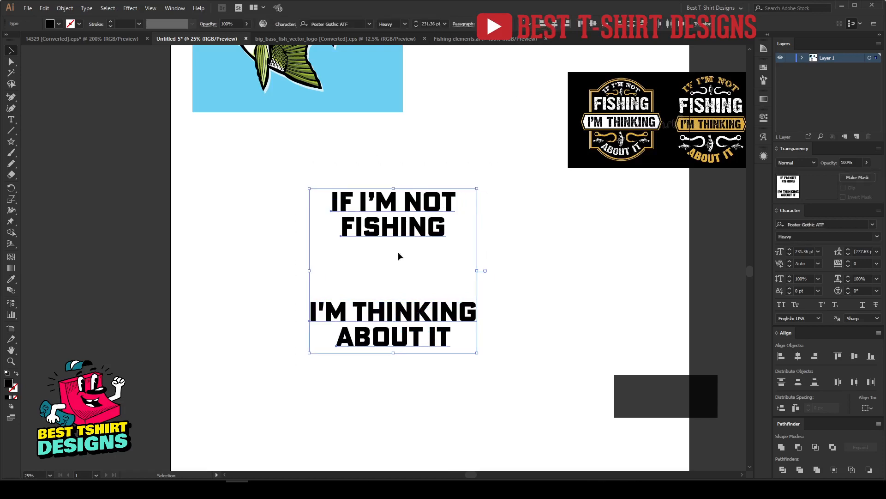
key("ctrl+=")
left_click(587, 264)
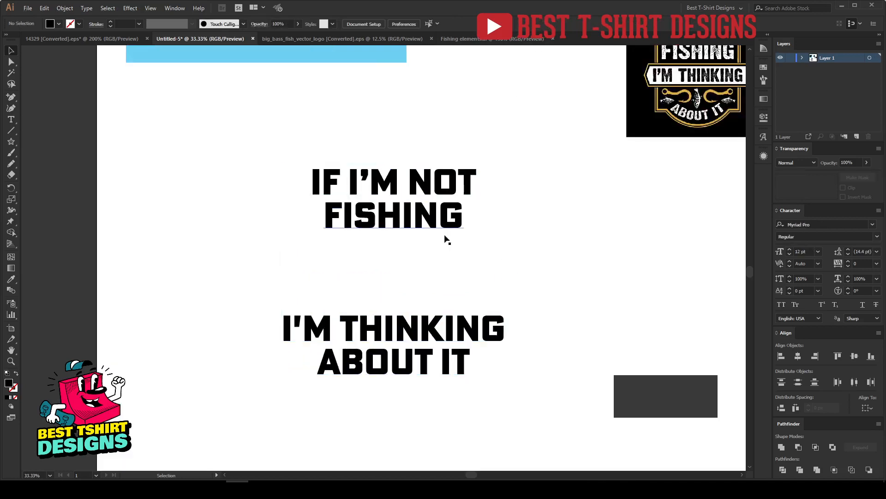
Scale "FISHING" up proportionally to about 366 pt, matching the width of "I'M THINKING", and nudge it slightly down.
left_click(465, 219)
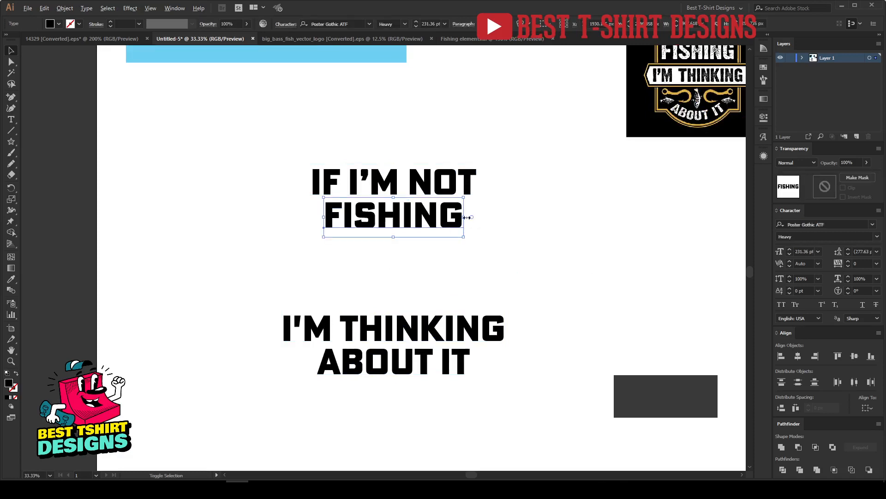
mouse_move(467, 217)
left_mouse_down()
mouse_move(504, 222)
mouse_move(477, 225)
left_mouse_up()
left_click(518, 235)
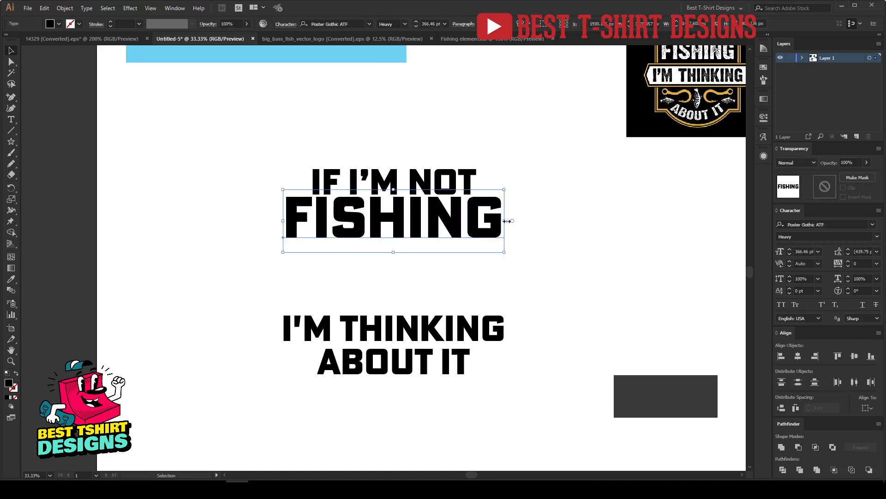
key("Down")
key("Down")
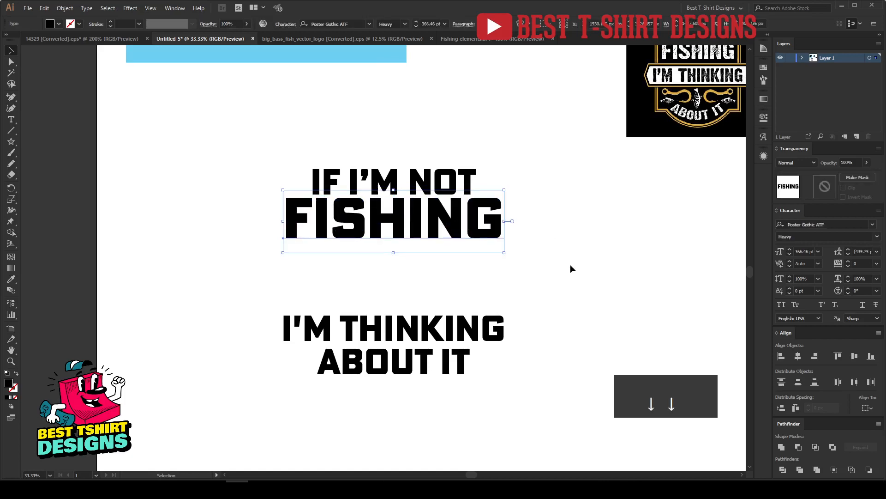
left_click(571, 267)
left_click(502, 233)
left_click(566, 241)
Move the "I'M THINKING" and "ABOUT IT" lines straight down to widen the gap below "FISHING".
left_click_drag(247, 156, 571, 263)
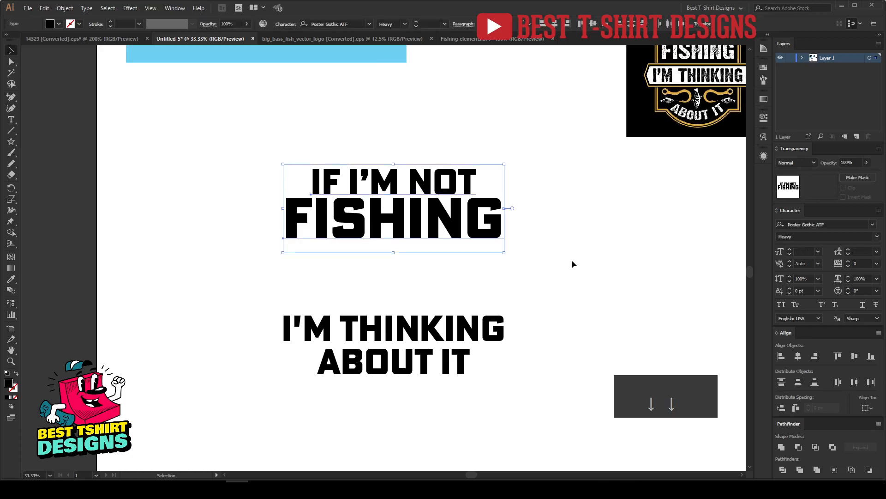
left_click(572, 264)
left_click_drag(243, 292, 505, 400)
left_click_drag(439, 335, 438, 375)
left_click(508, 292)
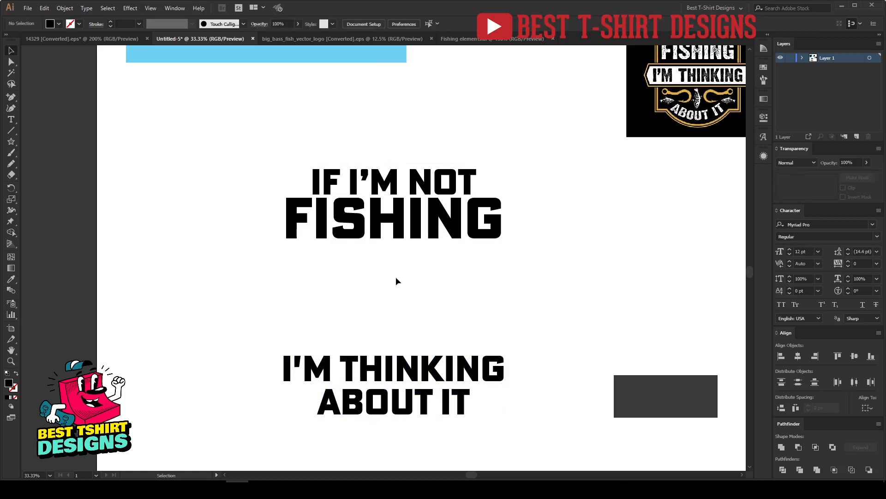
Move all four slogan lines together off the artboard, onto the canvas to its left.
scroll(382, 278, "down", 1)
scroll(389, 167, "up", 2)
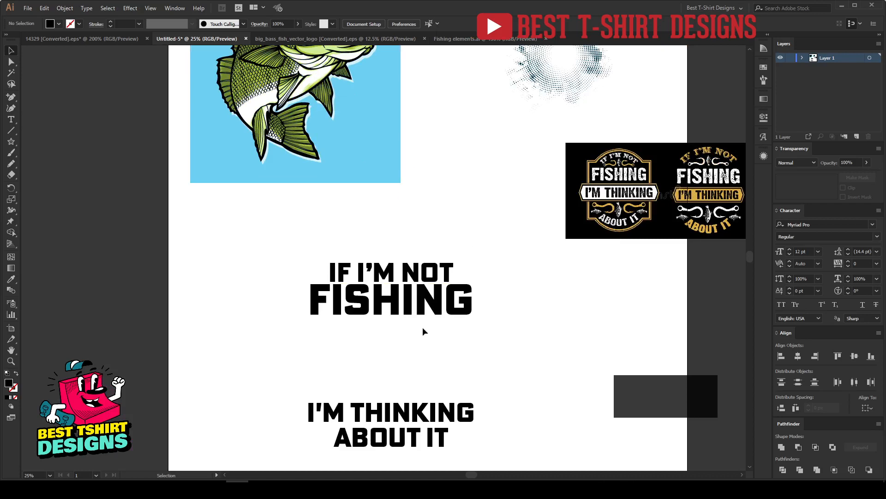
scroll(490, 325, "down", 1)
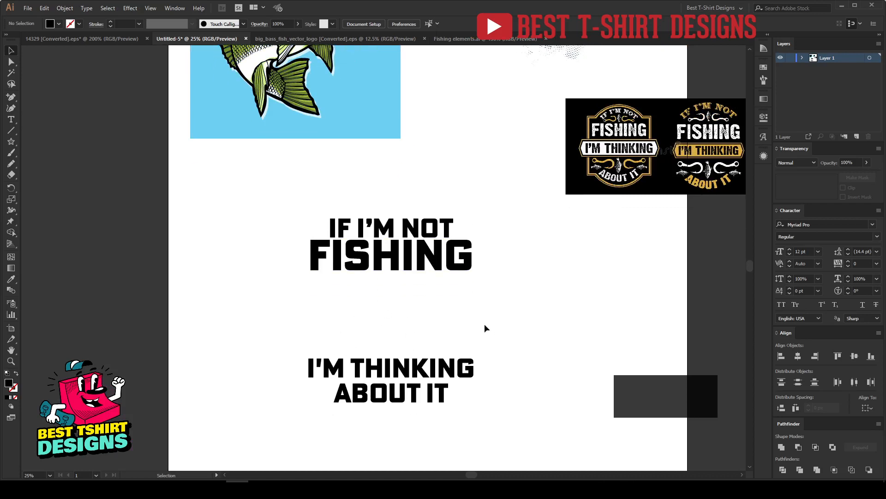
scroll(370, 305, "down", 1)
left_click_drag(284, 234, 397, 364)
left_click(486, 359)
left_click_drag(464, 407, 303, 234)
left_click_drag(401, 264, 180, 234)
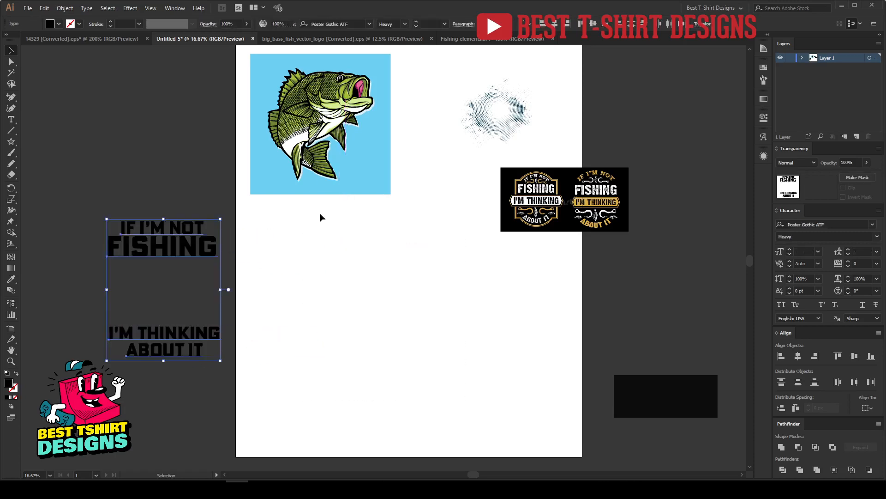
Isolate the bass group and delete its blue background square and the 70% opacity white offset shape behind the fish.
left_click(319, 212)
left_click(315, 174)
scroll(378, 306, "up", 3)
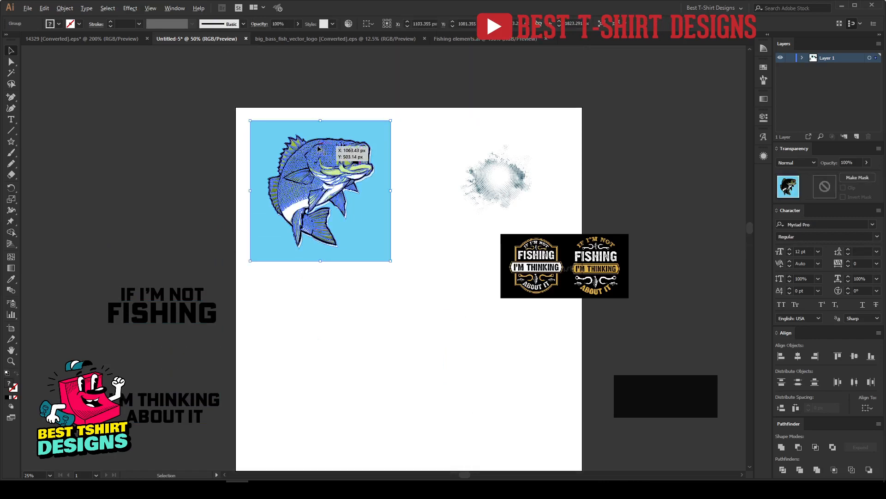
scroll(318, 151, "up", 3)
double_click(492, 311)
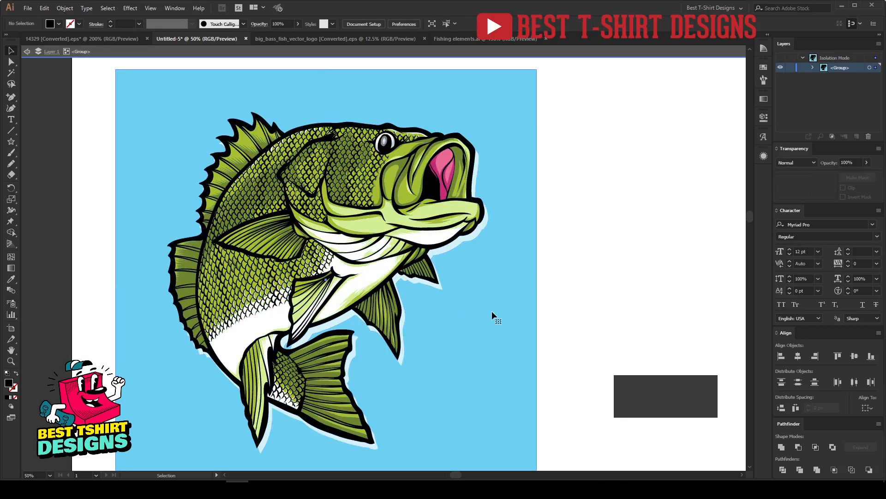
left_click(492, 311)
key("Delete")
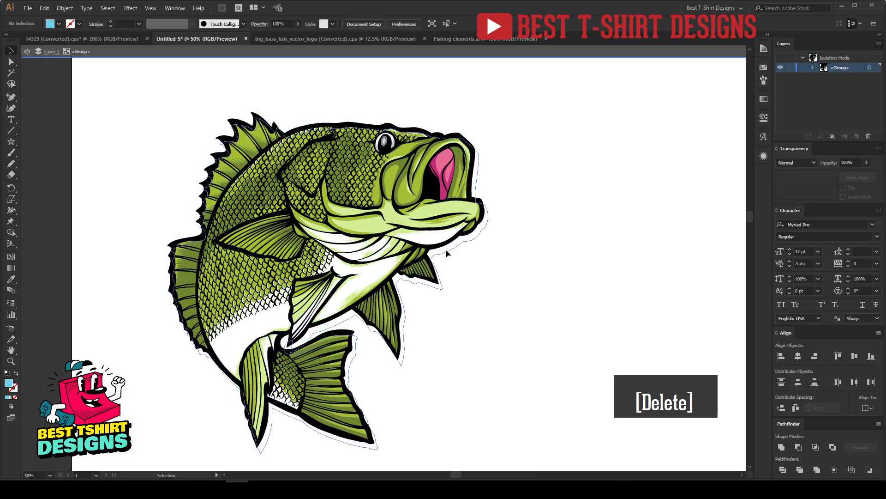
left_click_drag(444, 248, 641, 280)
key("Delete")
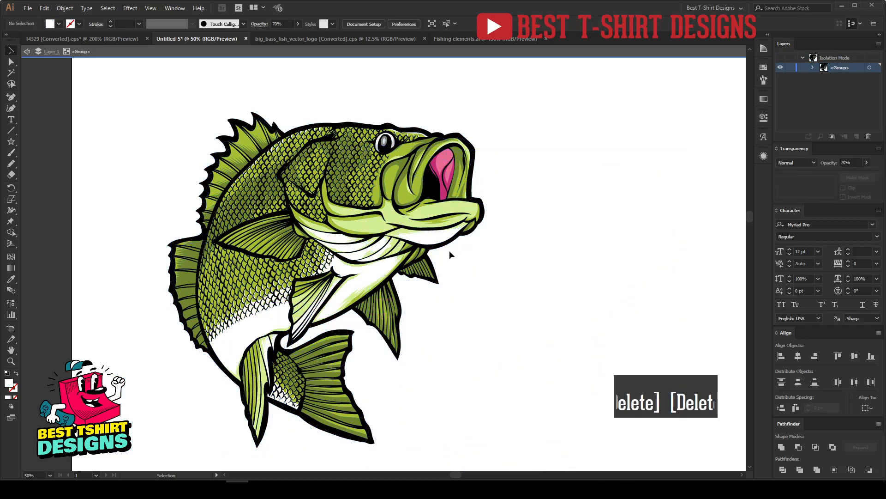
left_click(400, 230)
scroll(400, 231, "down", 1)
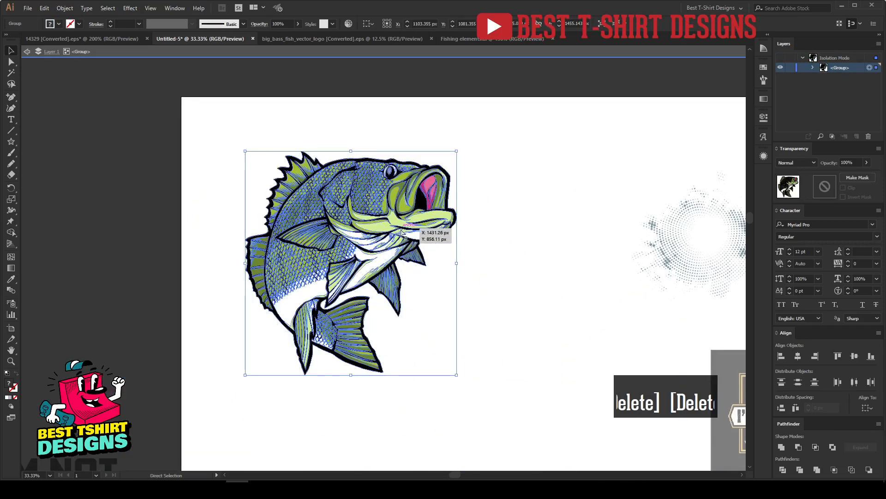
key("ctrl+a")
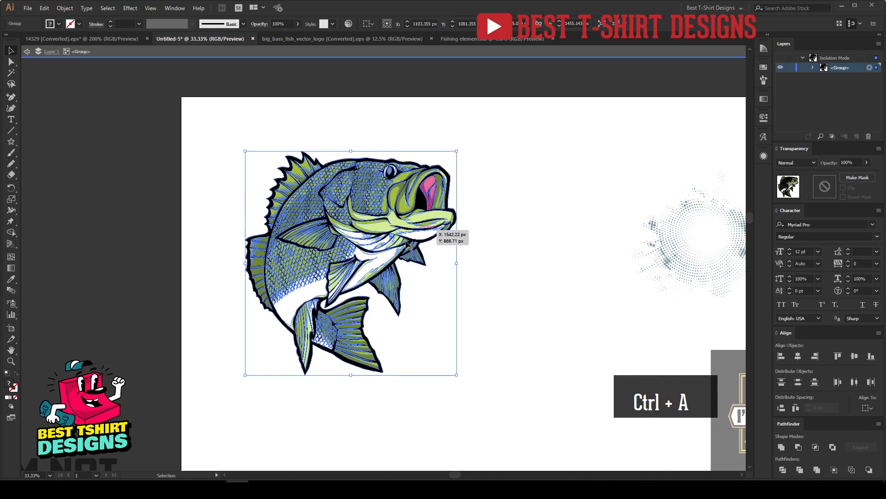
left_click(419, 306)
left_click_drag(203, 124, 489, 412)
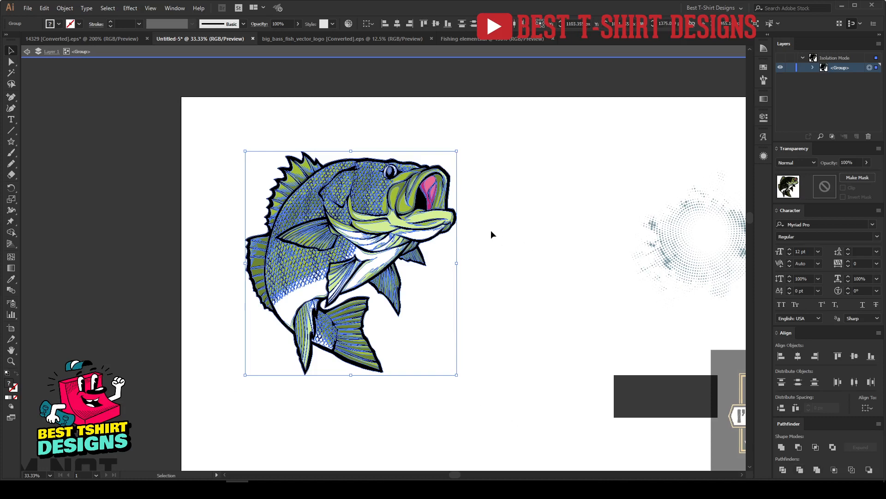
left_click(455, 238)
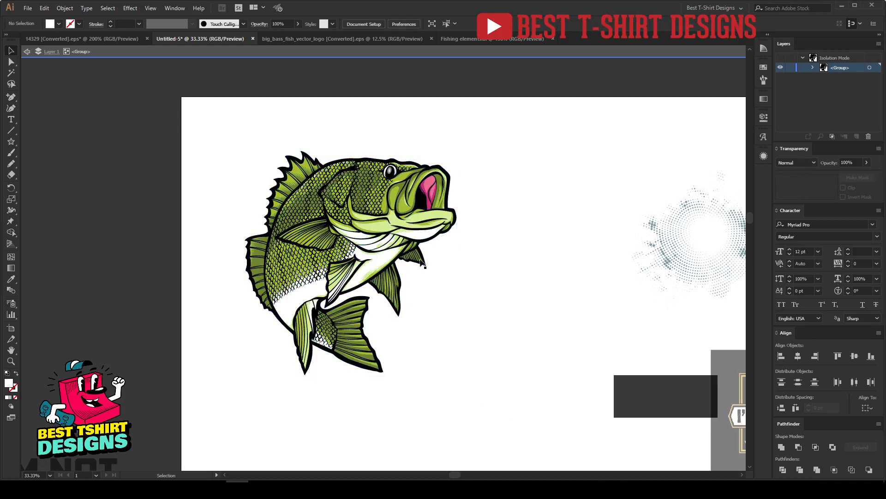
Select all of the bass's black linework by colour with the Magic Wand and cut it from the artwork.
scroll(340, 223, "up", 1)
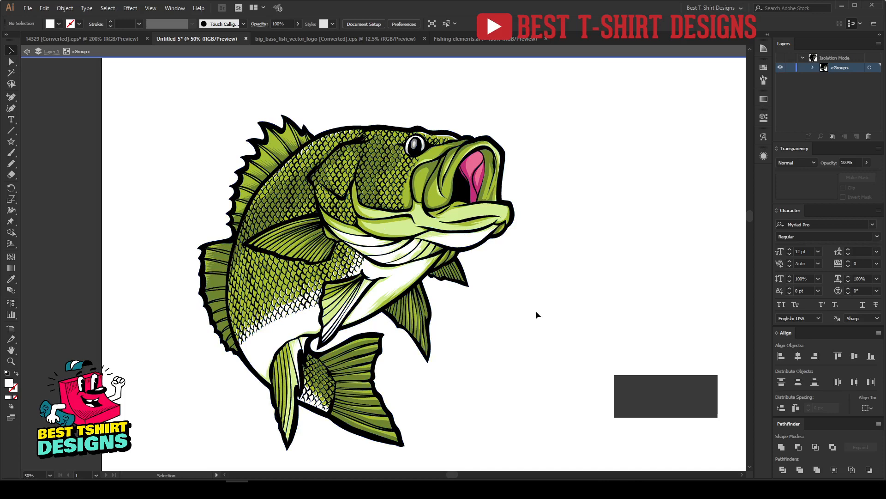
left_click(11, 72)
left_click(249, 163)
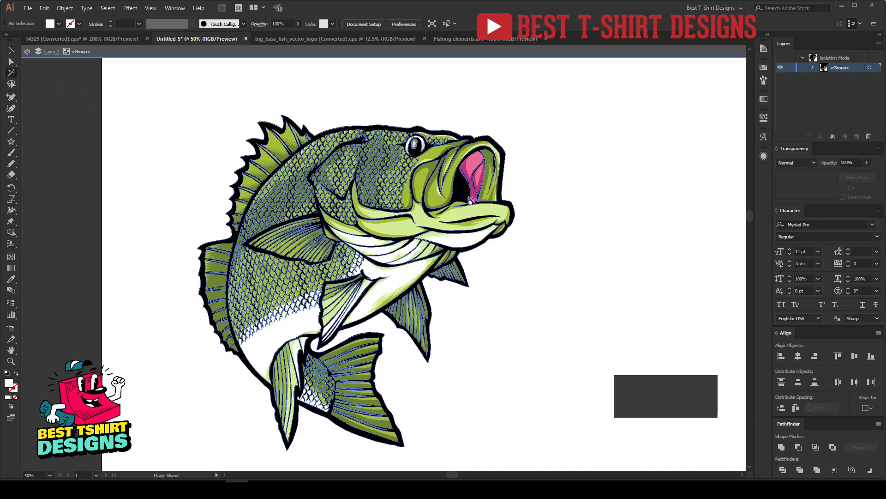
left_click(463, 189)
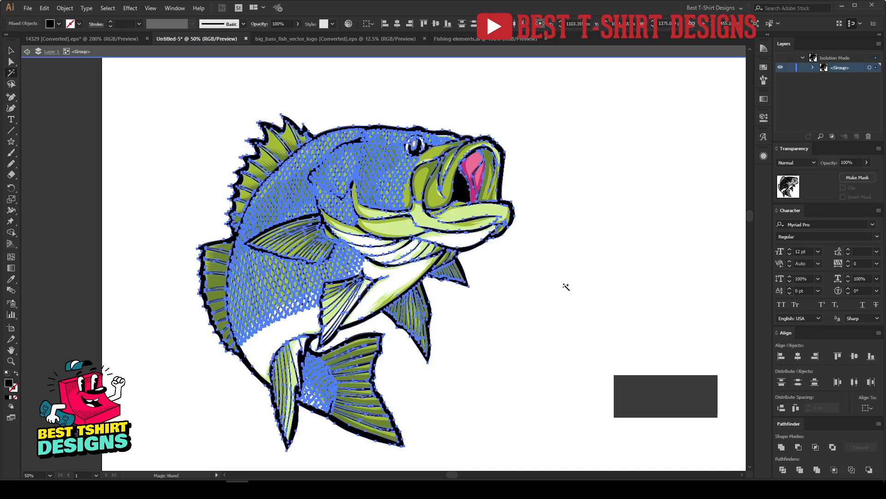
key("v")
key("ctrl+x")
key("y")
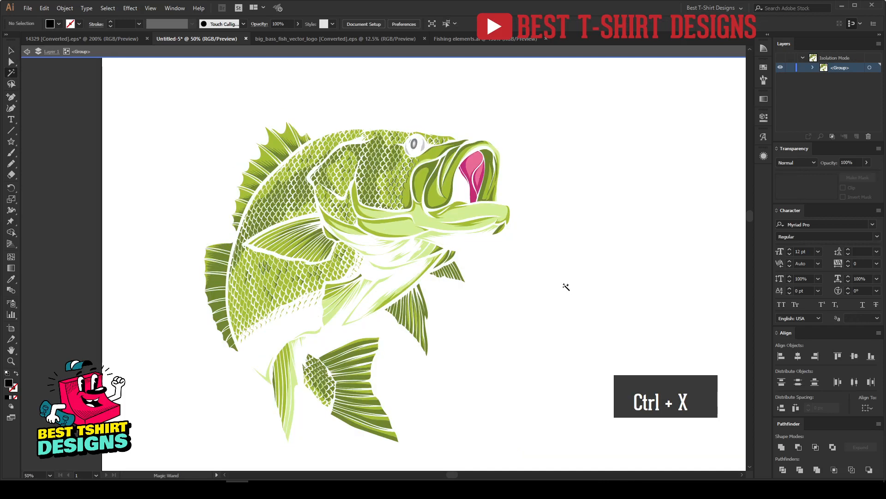
Delete the remaining coloured bass shapes and paste the cut black linework in front at its original position.
key("ctrl+minus")
key("v")
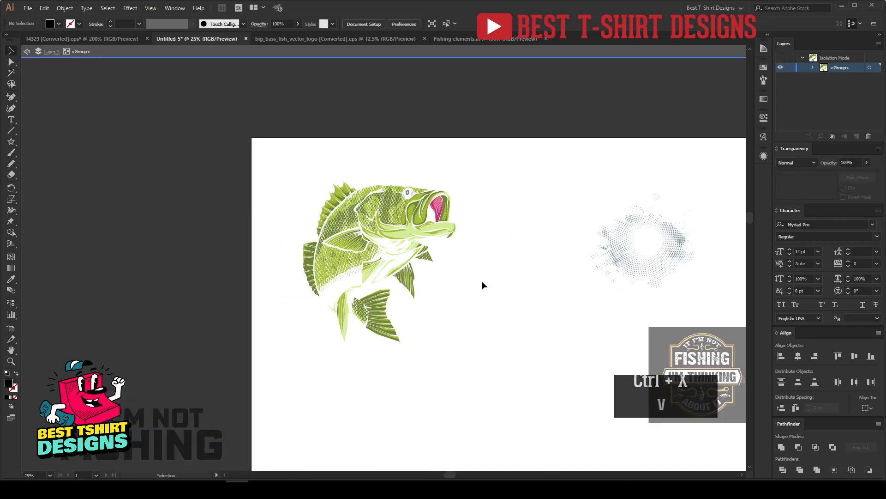
left_click_drag(498, 369, 506, 421)
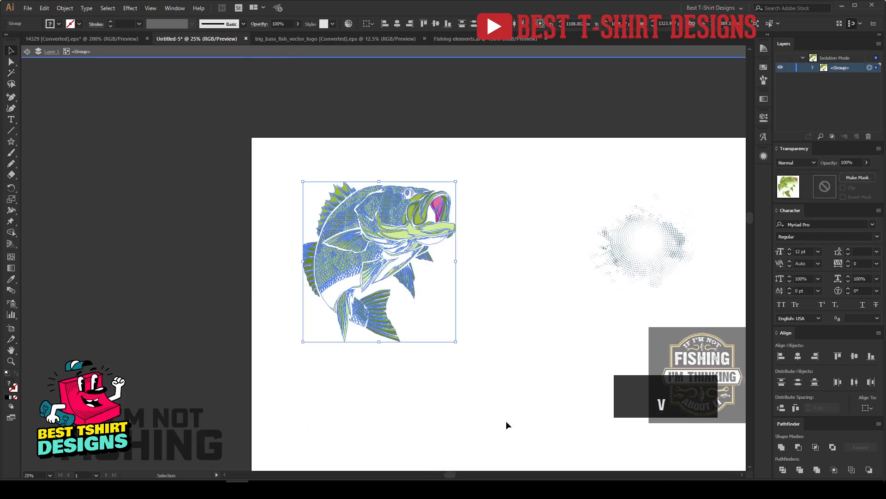
key("Delete")
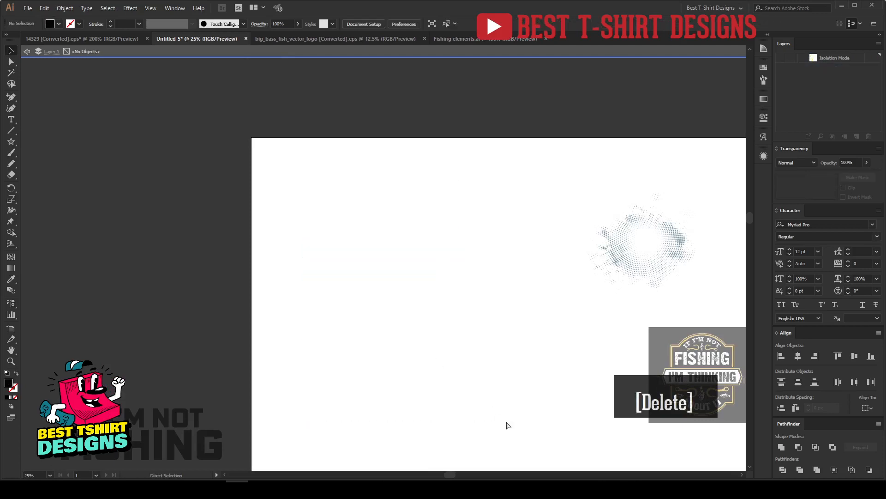
key("ctrl+f")
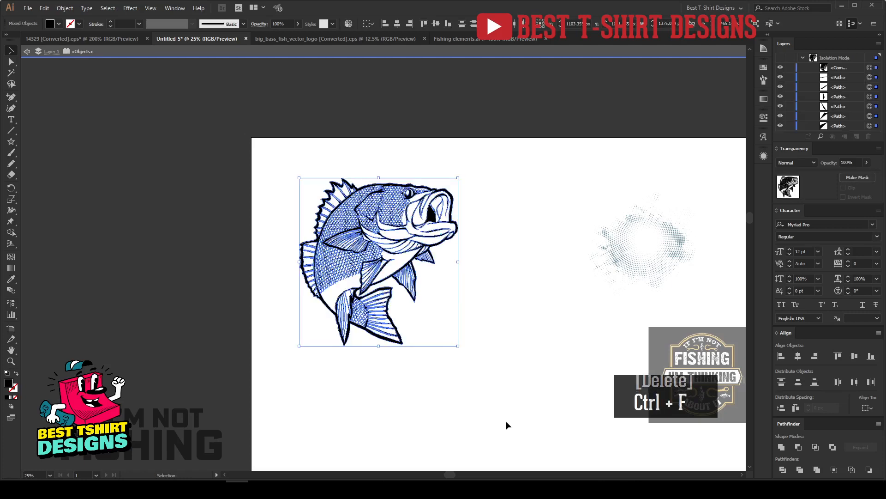
left_click(485, 292)
scroll(368, 253, "up", 1)
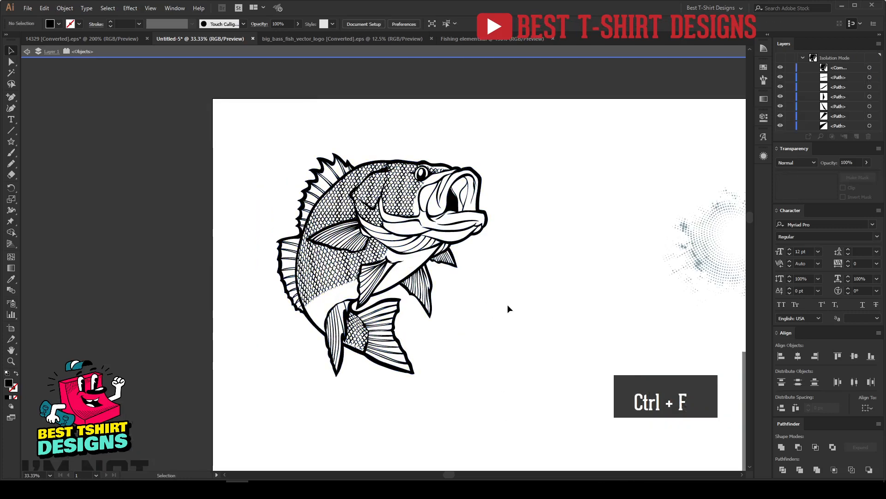
Leave isolation mode and group all the black bass linework into one object.
key("v")
double_click(508, 304)
scroll(471, 309, "down", 1)
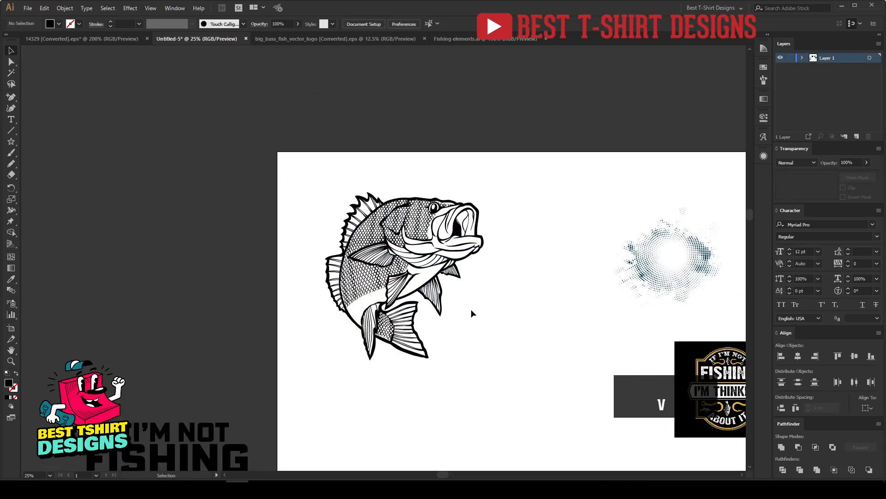
mouse_move(502, 390)
left_mouse_down()
mouse_move(301, 158)
mouse_move(518, 403)
left_mouse_up()
left_click(400, 214)
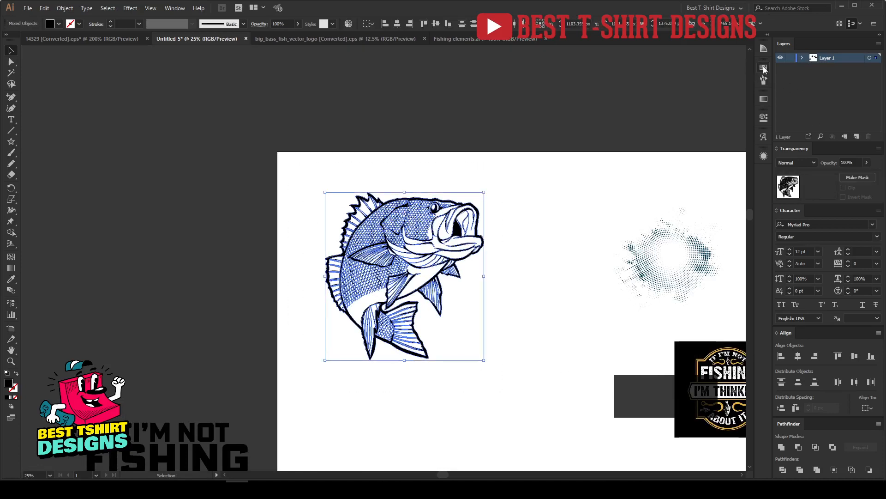
left_click(764, 67)
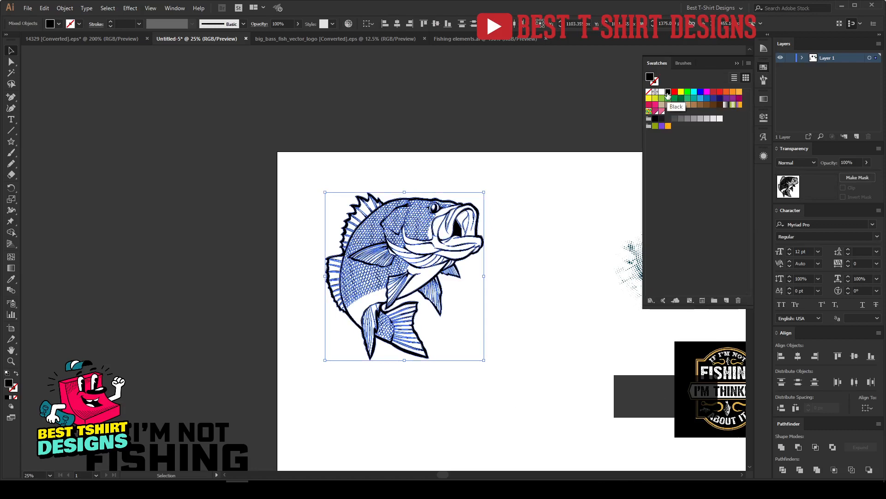
left_click(524, 257)
left_click_drag(513, 397, 294, 149)
key("ctrl+g")
left_click(512, 281)
Mirror the bass horizontally so it faces left and rotate it slightly clockwise.
left_click(392, 264)
scroll(392, 264, "down", 1)
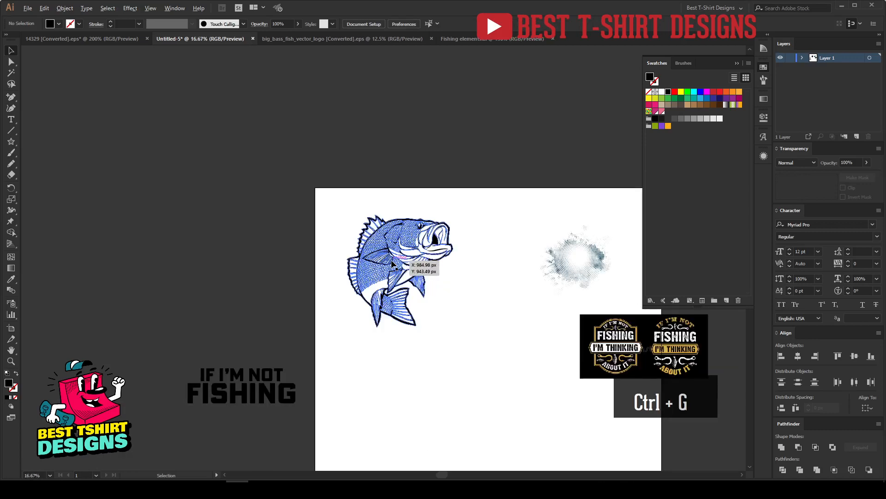
key("ctrl+r")
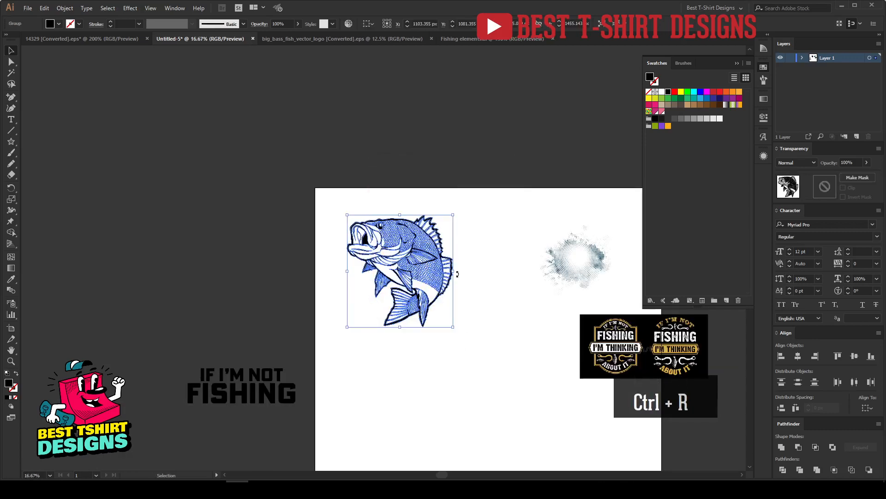
left_click_drag(457, 274, 496, 310)
left_click(497, 309)
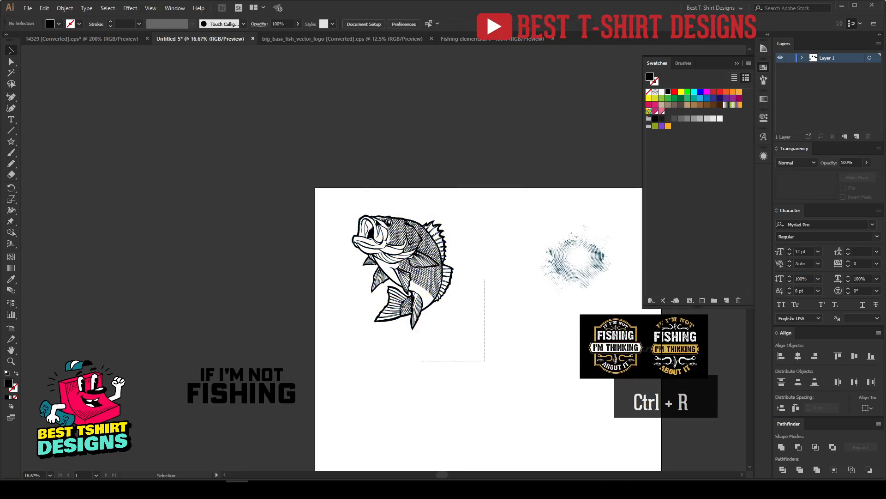
Move the slogan lines onto the artboard and fit the bass, scaled down, into the gap between "FISHING" and "I'M THINKING".
left_click_drag(421, 280, 317, 175)
left_click_drag(448, 331, 450, 332)
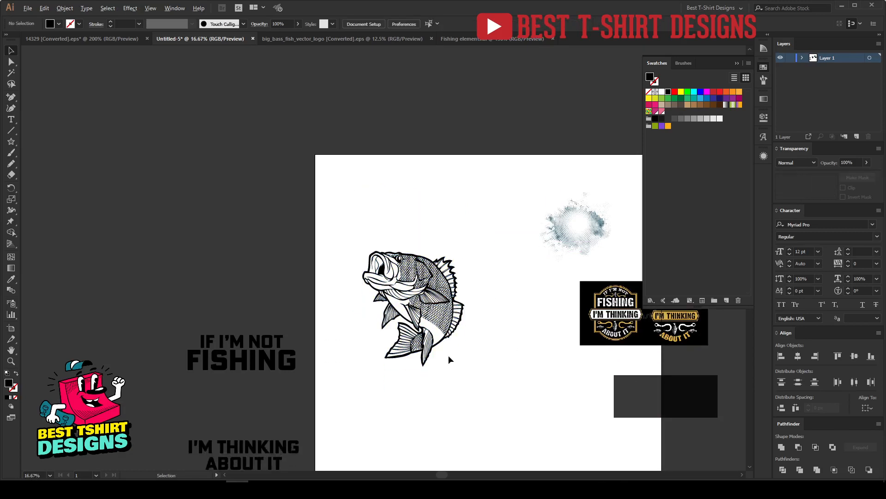
scroll(448, 355, "up", 1)
scroll(509, 298, "down", 1)
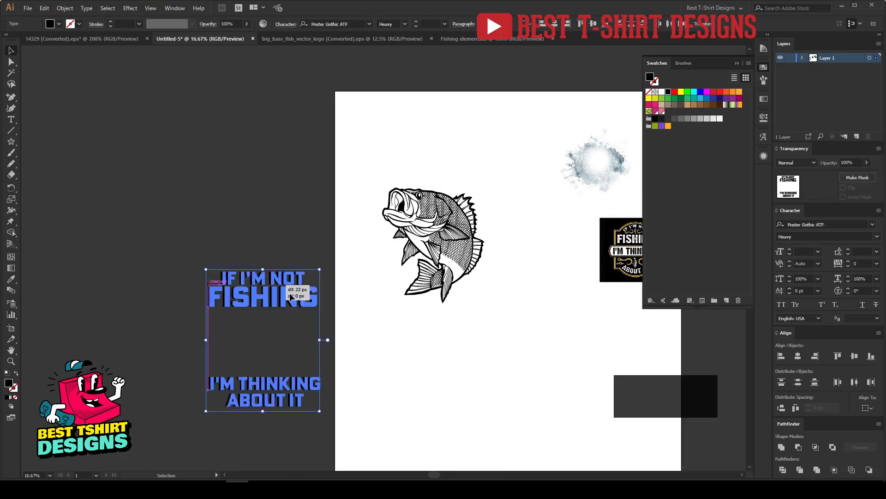
left_click_drag(297, 292, 506, 321)
left_click_drag(523, 244, 454, 329)
left_click(442, 195)
left_click_drag(430, 385, 410, 352)
scroll(439, 357, "up", 5)
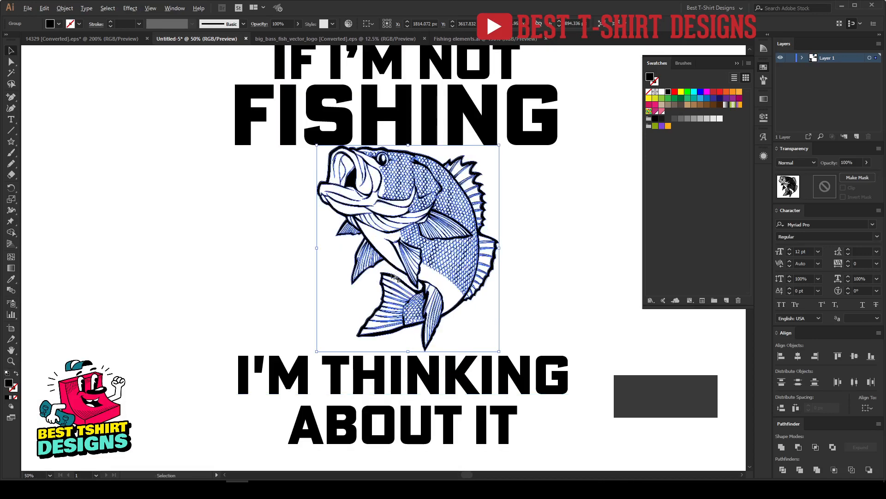
Nudge the "I'M THINKING" and "ABOUT IT" lines down and lower the bass slightly below "FISHING".
left_click(514, 251)
key("space")
left_click_drag(549, 251, 510, 266)
scroll(404, 259, "down", 1)
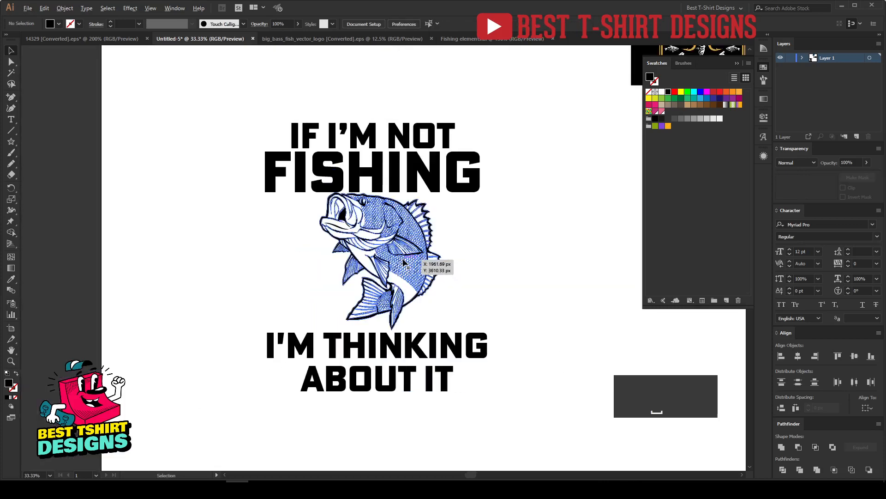
left_click_drag(514, 327, 440, 409)
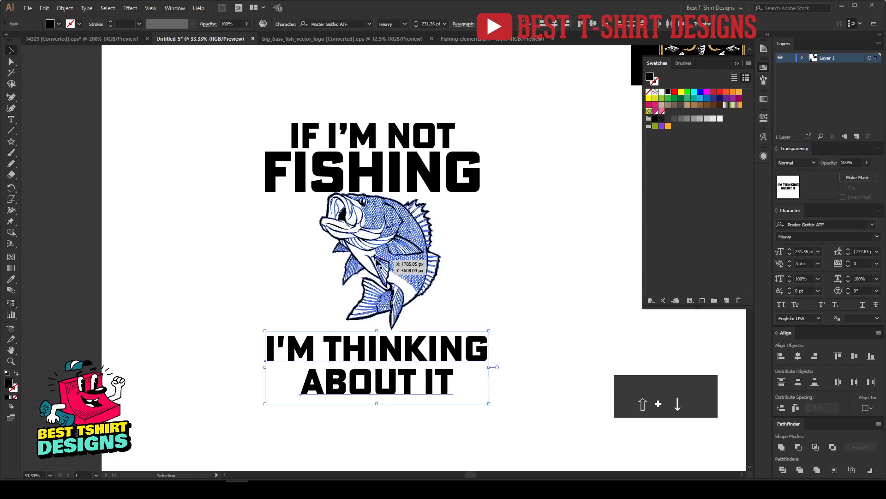
left_click_drag(374, 261, 374, 267)
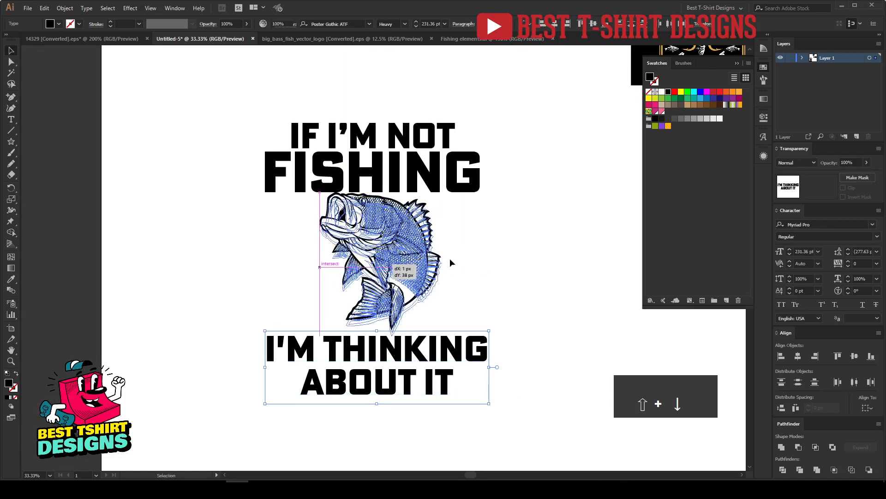
left_click(488, 267)
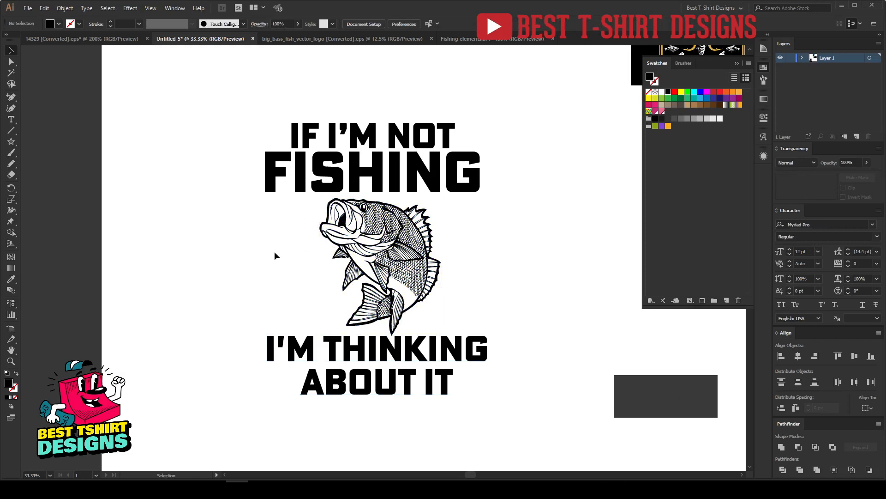
Move the bass out to the left of the slogan and draw a circle about 810 px wide in the gap between the slogan halves.
left_click_drag(377, 274, 159, 144)
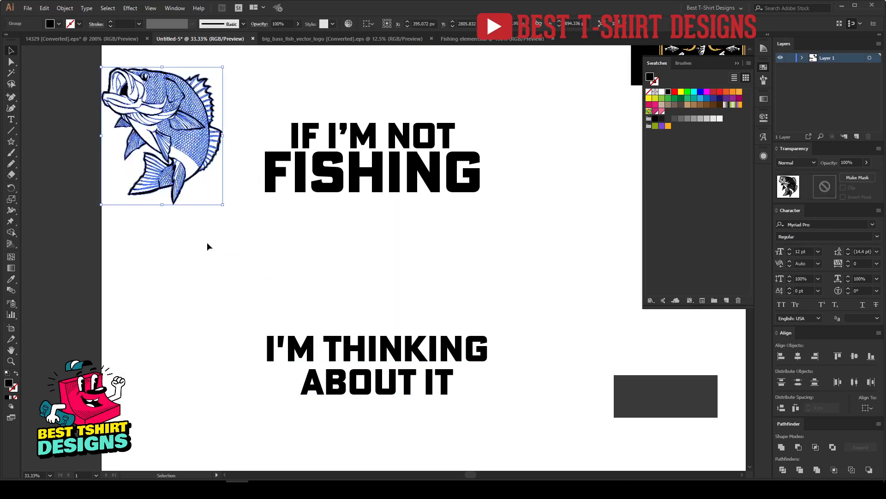
left_click(207, 241)
left_click_drag(11, 141, 46, 164)
left_click_drag(380, 268, 443, 304)
key("v")
scroll(382, 274, "down", 2)
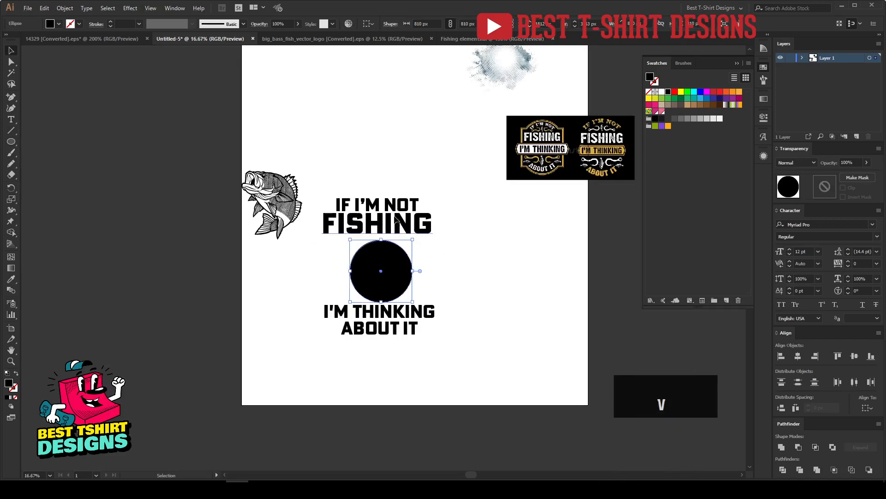
Move all four slogan lines together off the artboard to its left, leaving the circle in place.
left_click(394, 218)
left_click_drag(402, 167, 440, 392)
left_click(395, 297, "shift")
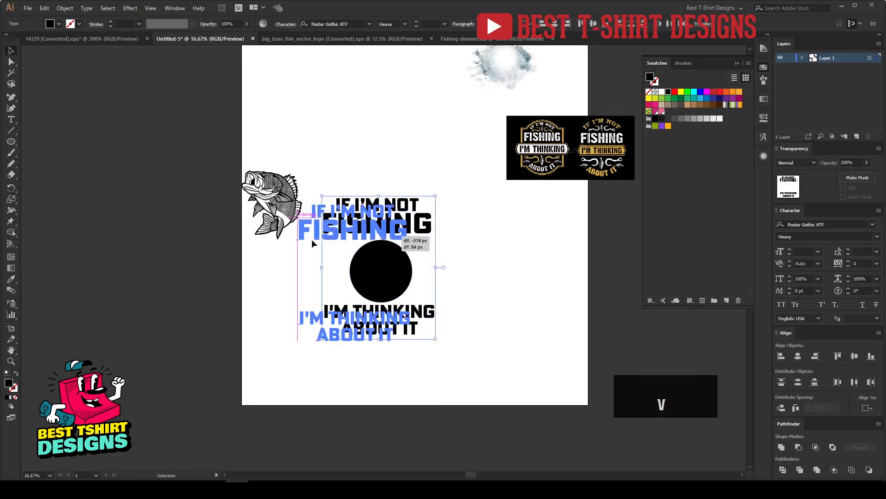
left_click_drag(408, 226, 150, 233)
Swap the circle's fill and stroke, giving it no fill and a black 1 pt outline.
scroll(409, 277, "up", 2)
left_click(382, 288)
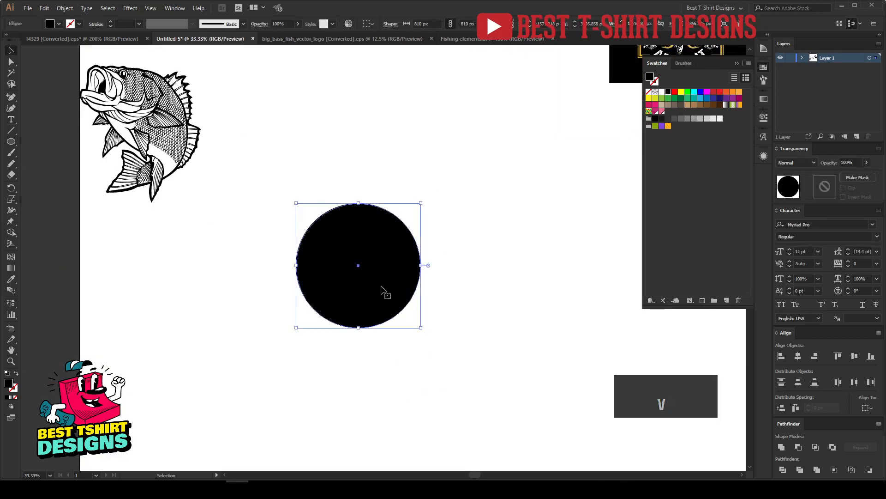
key("shift+x")
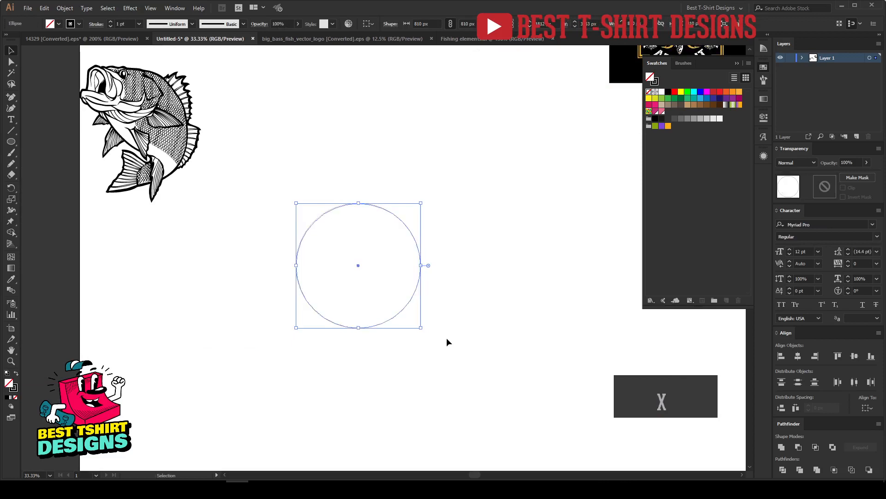
Set the circle's stroke weight to 20 pt and add an outer ring by offsetting its path 40 px.
scroll(123, 27, "up", 1)
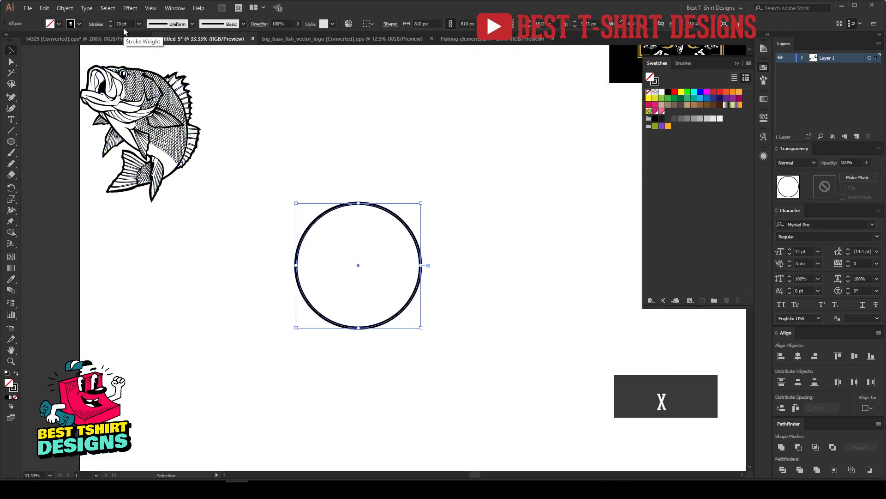
scroll(356, 313, "up", 1)
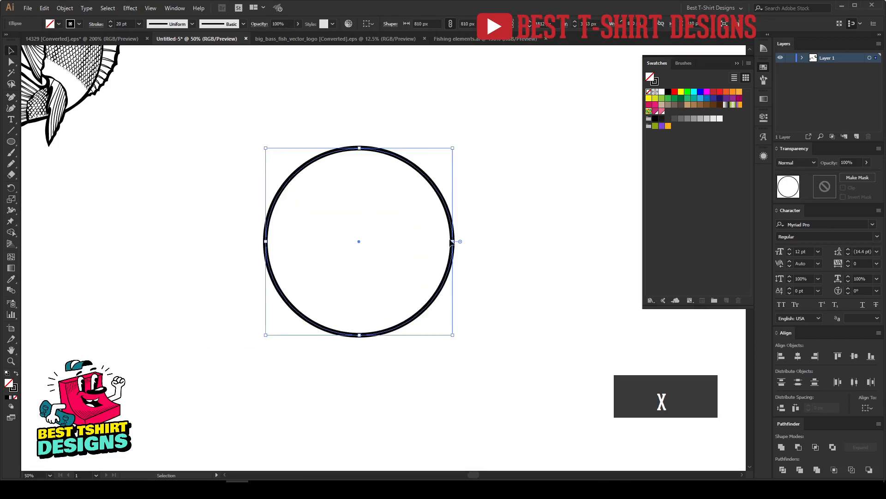
key("ctrl+alt+f")
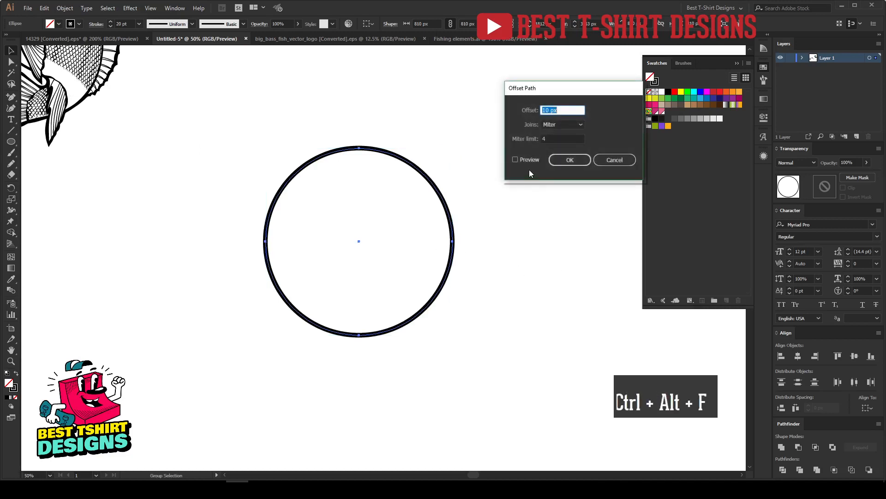
left_click(522, 160)
scroll(554, 109, "up", 2)
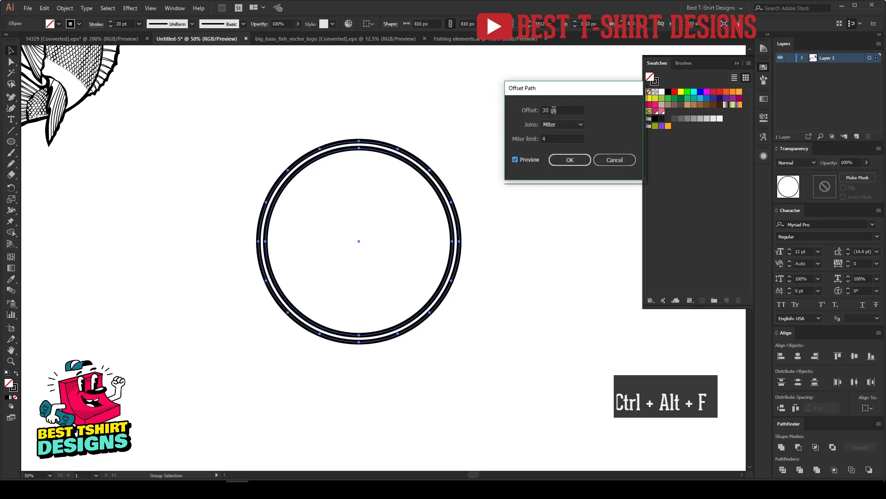
scroll(554, 110, "up", 1)
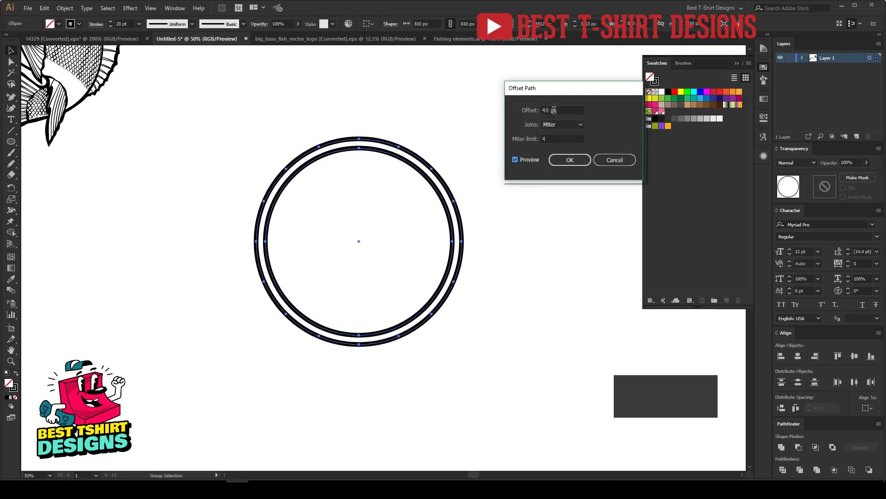
left_click(569, 160)
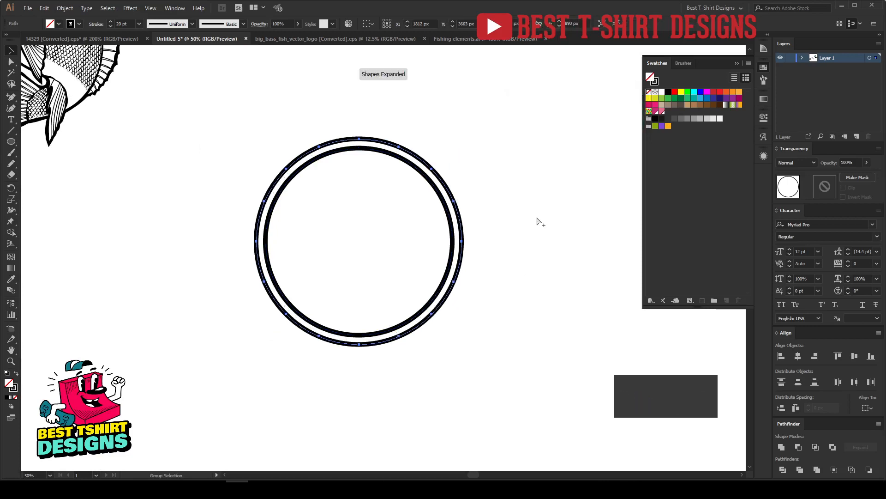
Offset the outer circle by another 40 px to make a third concentric ring, and clear the selection.
key("ctrl+alt+f")
left_click(530, 160)
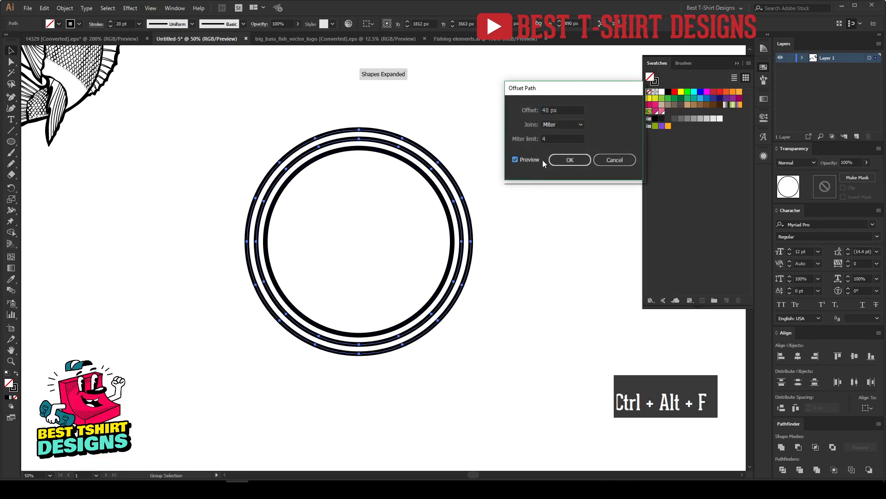
left_click(570, 160)
left_click(389, 245)
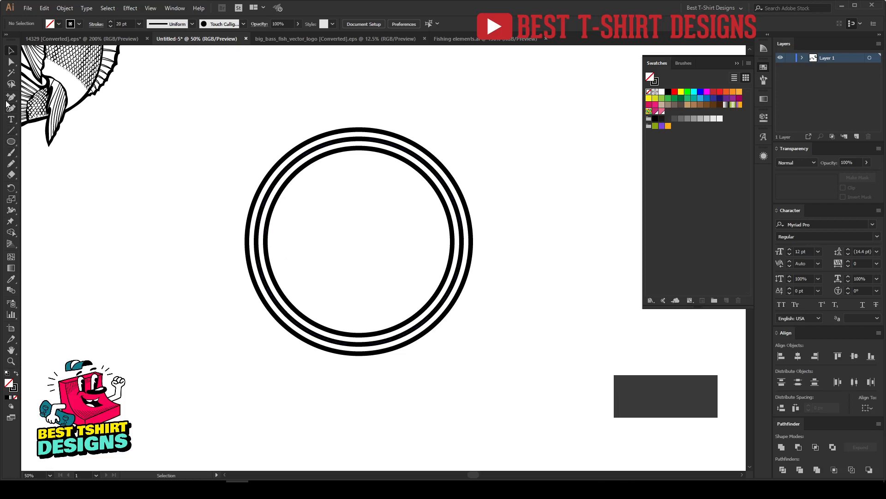
Draw a straight horizontal line about 514 px long inside the rings and centre it horizontally, slightly below the middle.
left_click_drag(11, 98, 49, 96)
left_click(324, 236)
left_click(443, 236)
key("v")
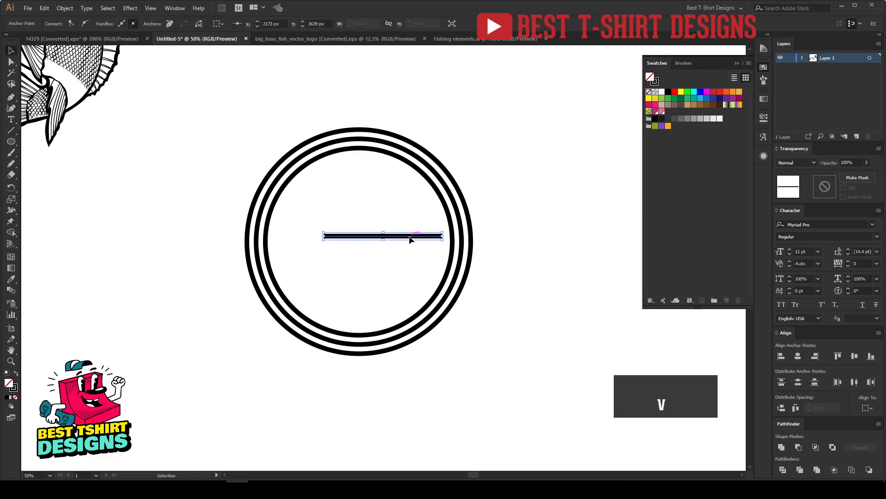
left_click_drag(409, 238, 385, 269)
Give the line the elliptical width profile that tapers at both ends and set its stroke weight to 10 pt.
left_click(96, 25)
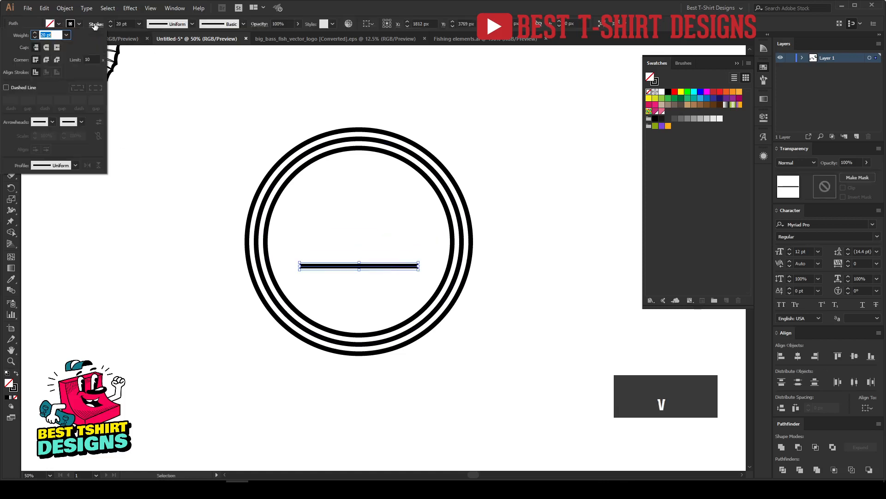
left_click(50, 165)
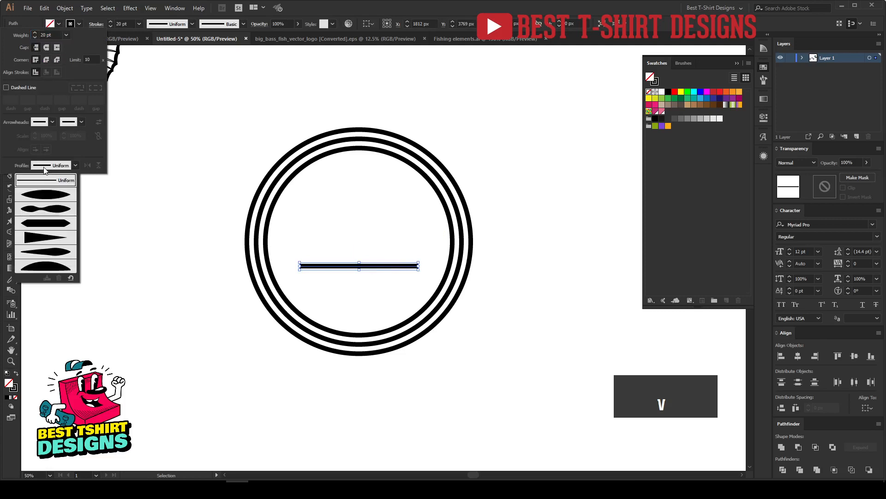
left_click(42, 196)
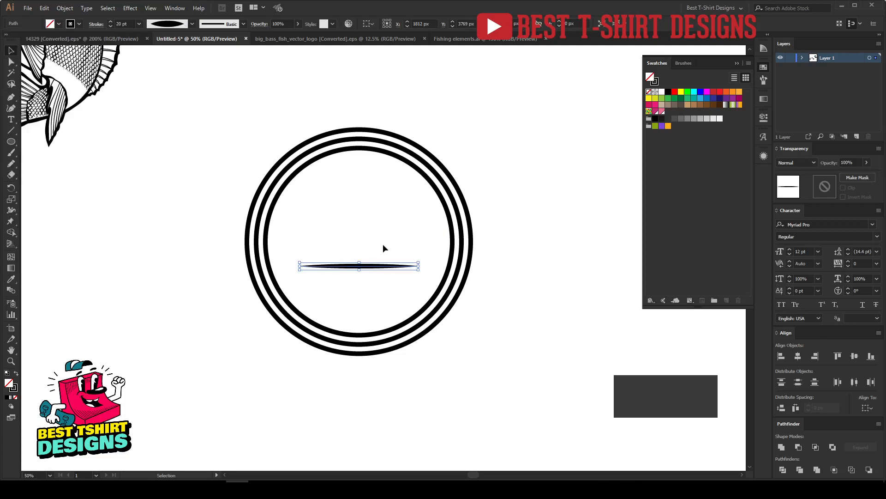
scroll(378, 276, "up", 1)
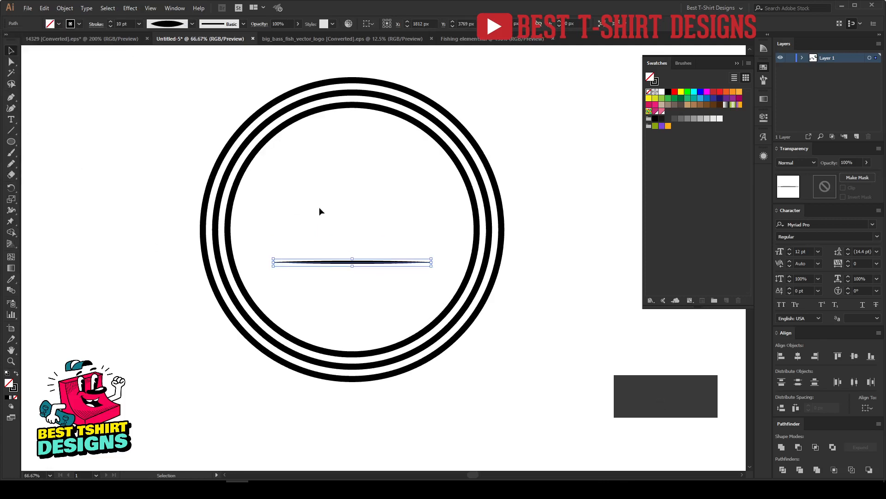
Copy the tapered line about 9 px straight down and repeat the duplication to build a stack of six lines.
left_click(366, 272)
scroll(365, 268, "up", 3)
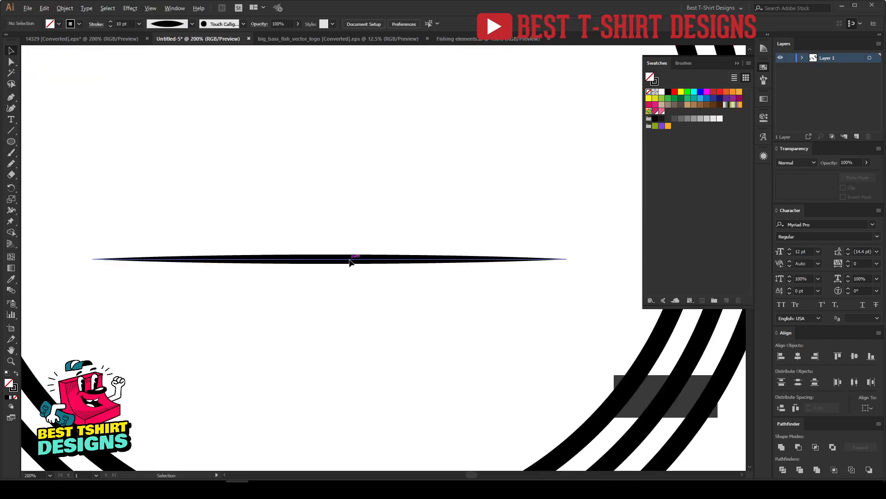
left_click_drag(349, 262, 350, 270)
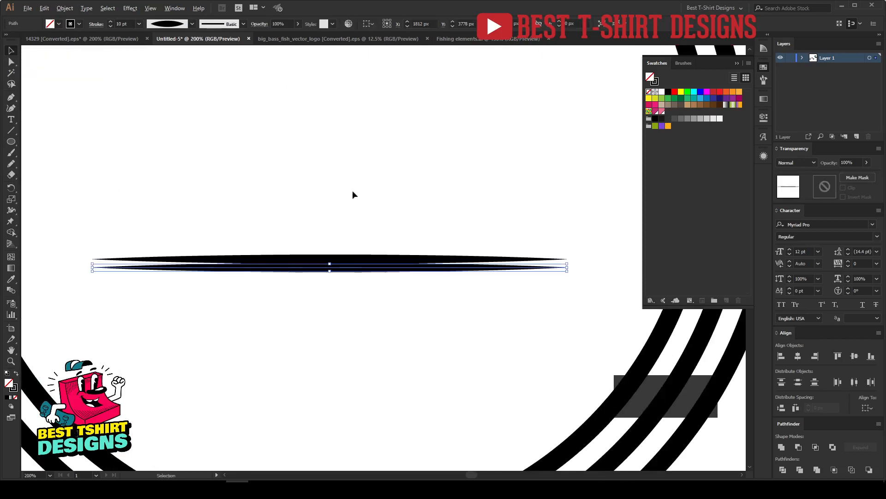
scroll(410, 312, "down", 1)
key("ctrl+d")
key("ctrl+d")
key("ctrl+d")
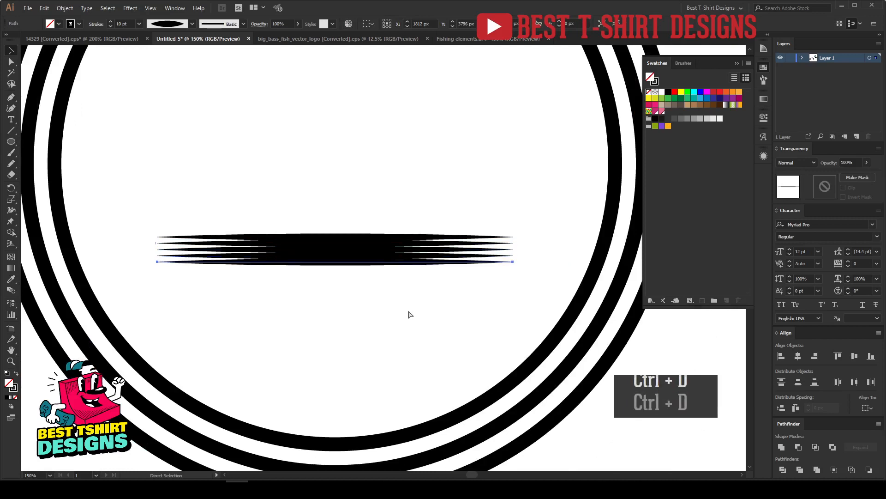
key("ctrl+d")
Select the whole stack of tapered lines and move it up to the middle of the rings.
left_click_drag(382, 307, 323, 200)
scroll(371, 243, "down", 2)
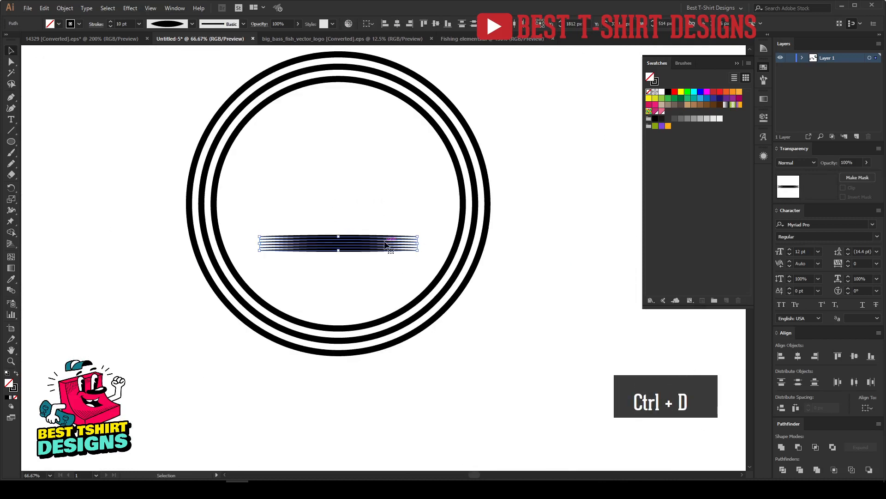
left_click_drag(390, 244, 388, 199)
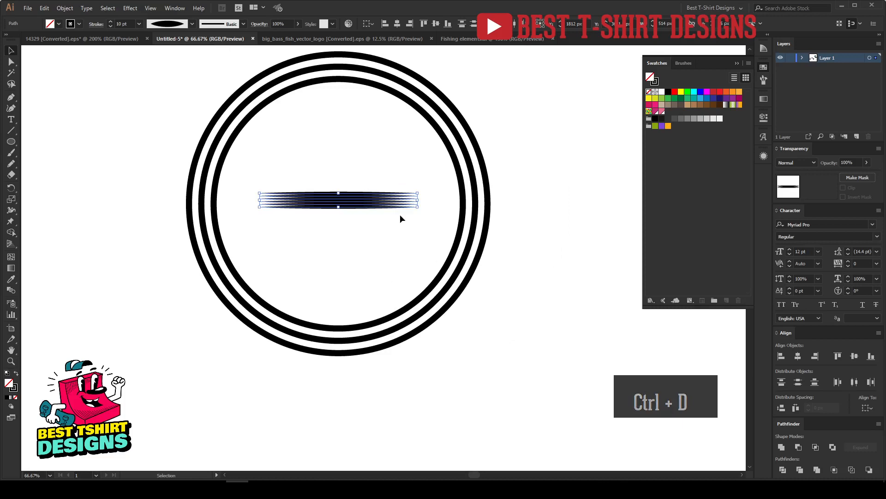
Expand the appearance of the stacked lines, unite them into a single shape, and deselect it.
left_click(67, 8)
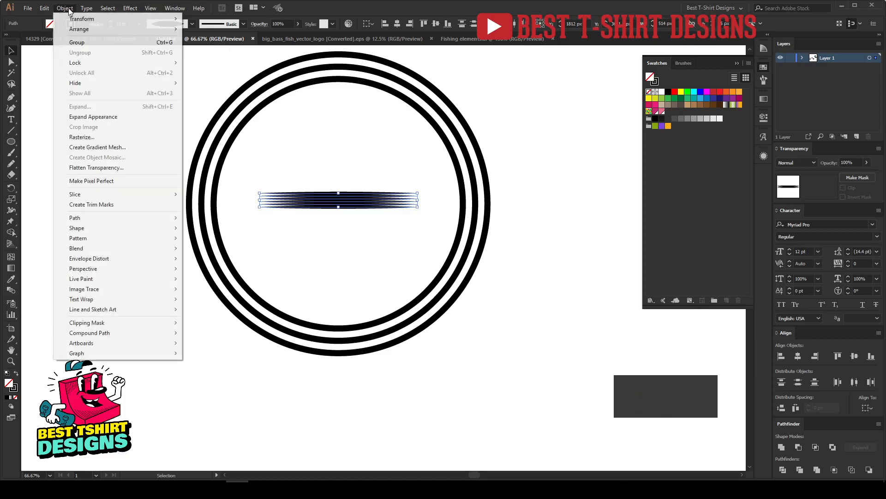
left_click(97, 117)
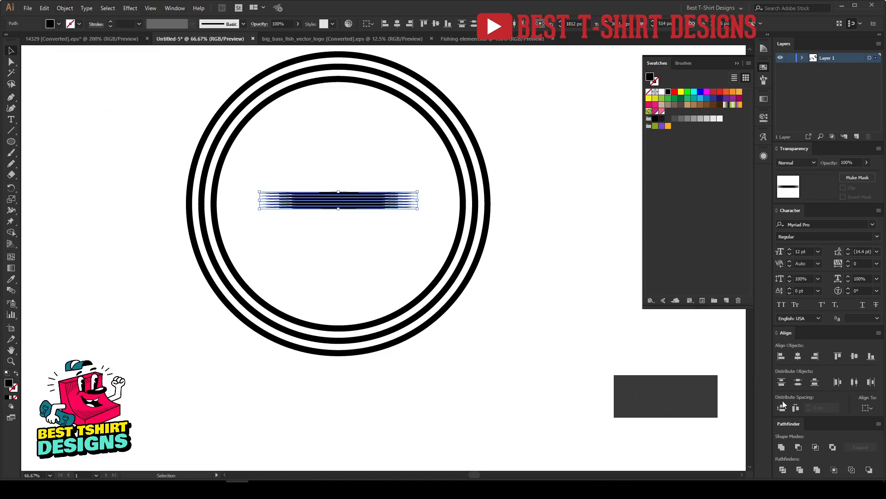
left_click(782, 447)
left_click(340, 273)
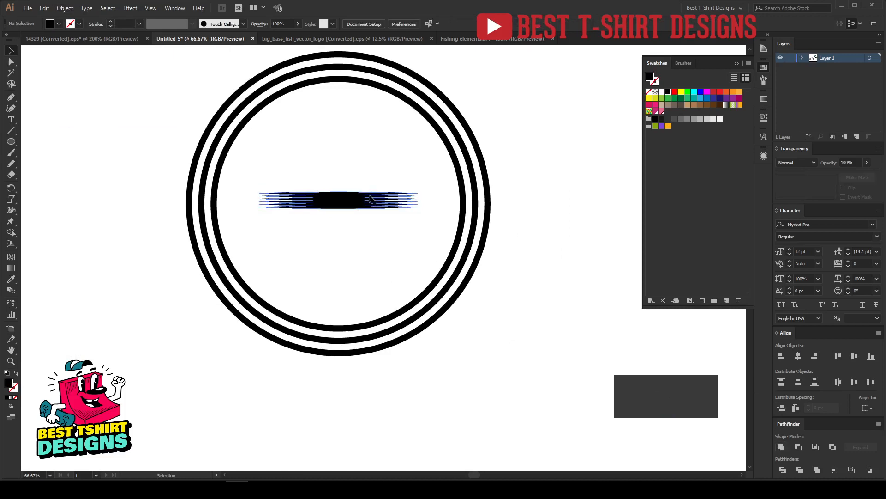
Move the united shape onto the bottom of the rings and scale it down proportionally to about 496 px wide.
left_click_drag(369, 198, 374, 391)
scroll(374, 391, "down", 2)
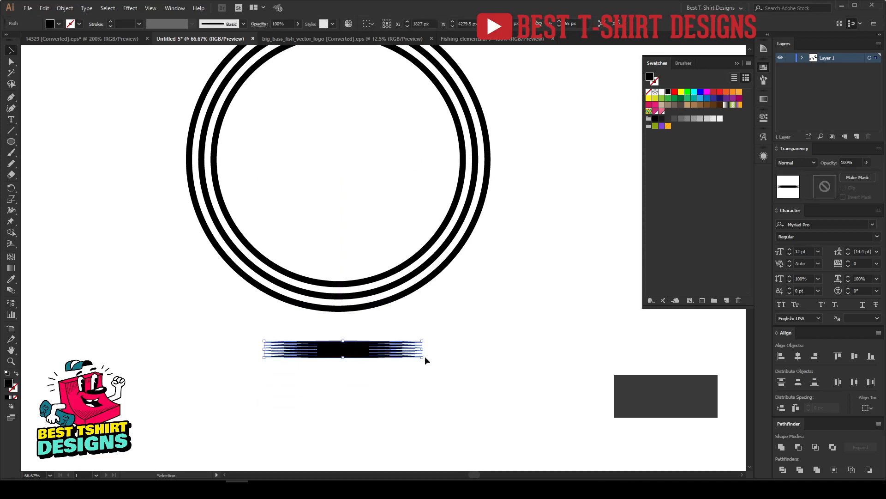
left_click_drag(388, 349, 383, 296)
scroll(335, 297, "up", 3)
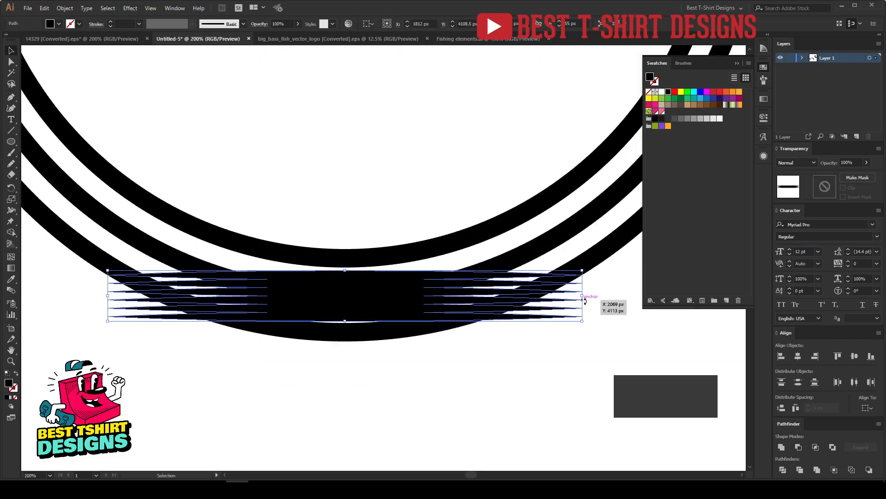
left_click_drag(582, 297, 575, 297)
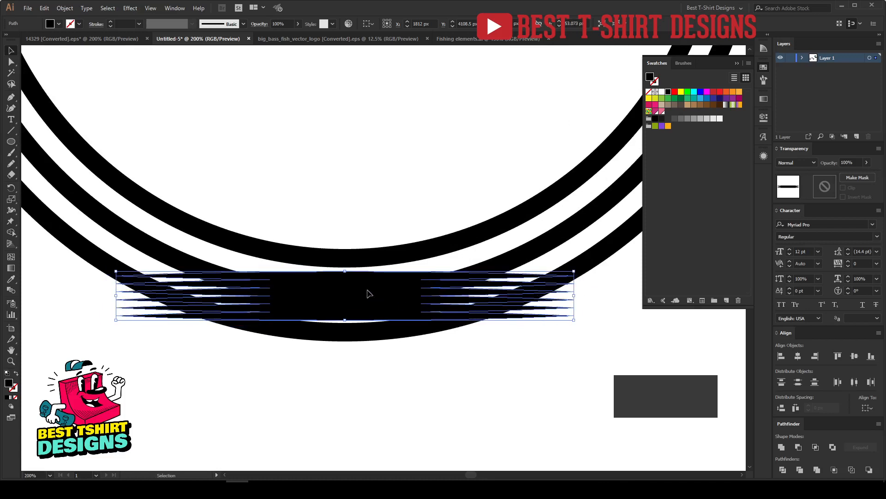
Move the shape clear below the rings and save it as a new art brush with the default options.
left_click_drag(366, 293, 336, 387)
scroll(335, 300, "down", 3)
left_click(763, 80)
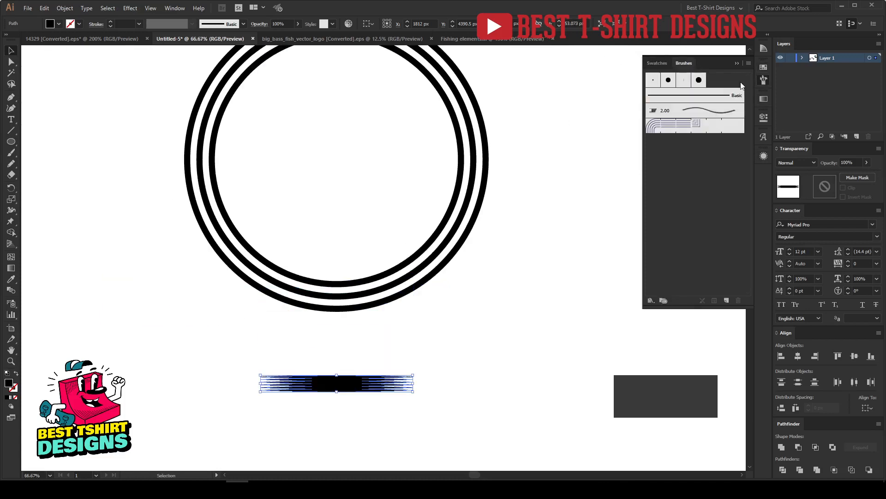
left_click(726, 300)
left_click(423, 266)
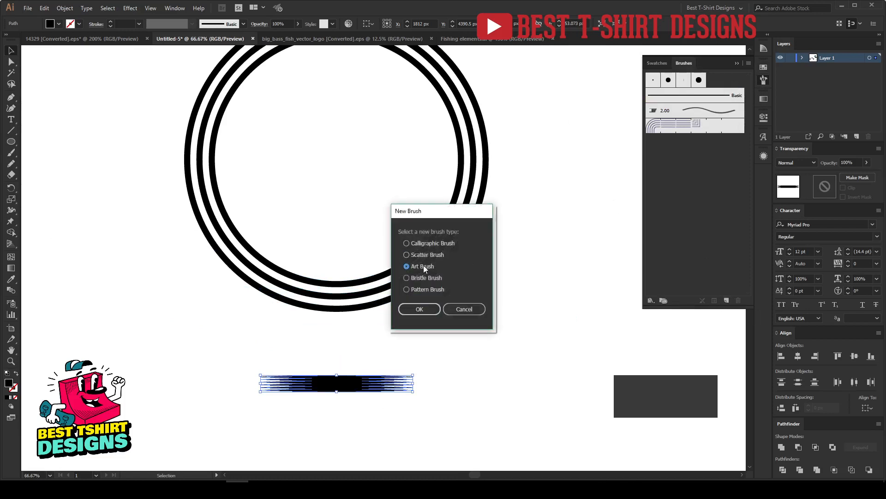
left_click(420, 310)
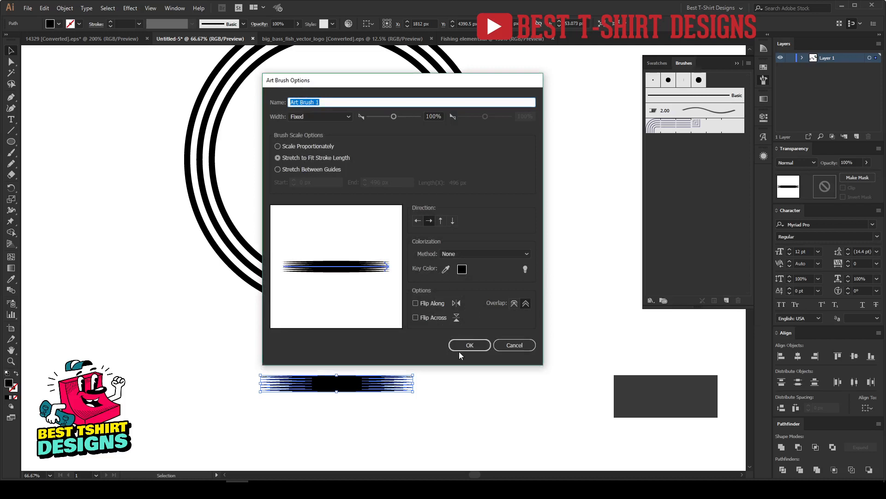
left_click(461, 345)
left_click(496, 294)
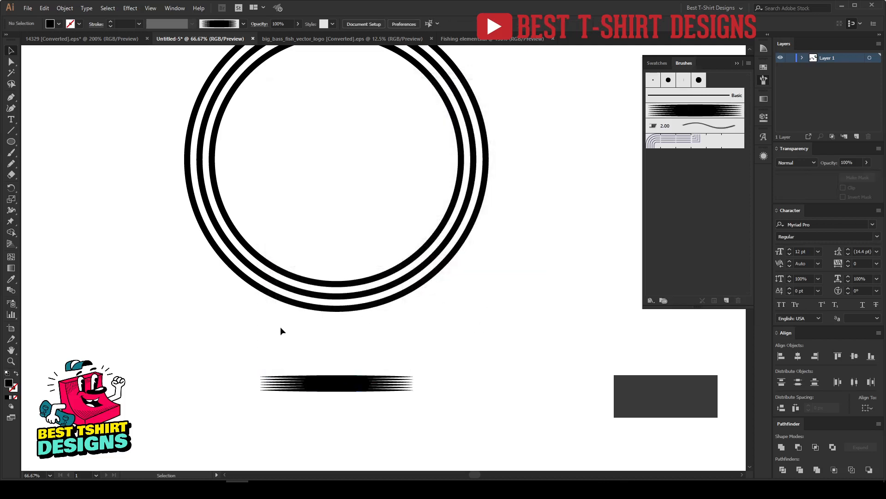
Copy the middle ring to the clipboard and isolate the ring for editing.
scroll(281, 326, "down", 1)
scroll(433, 320, "up", 1)
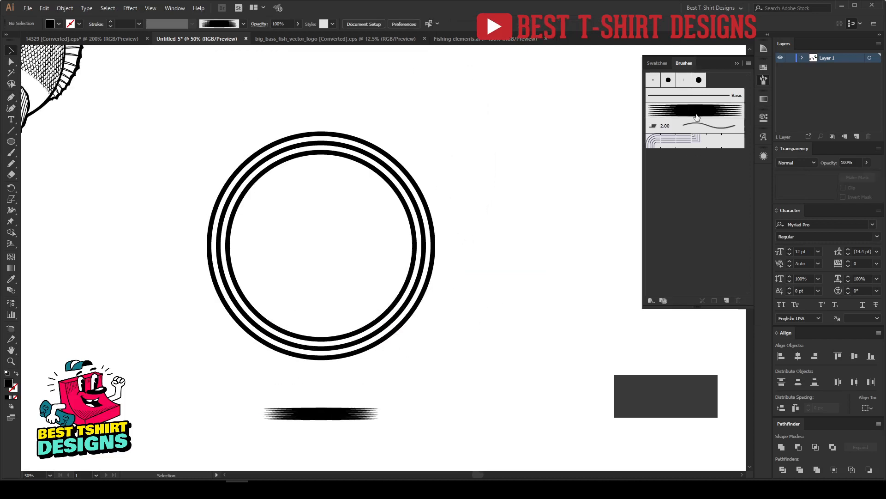
left_click(424, 263)
key("a")
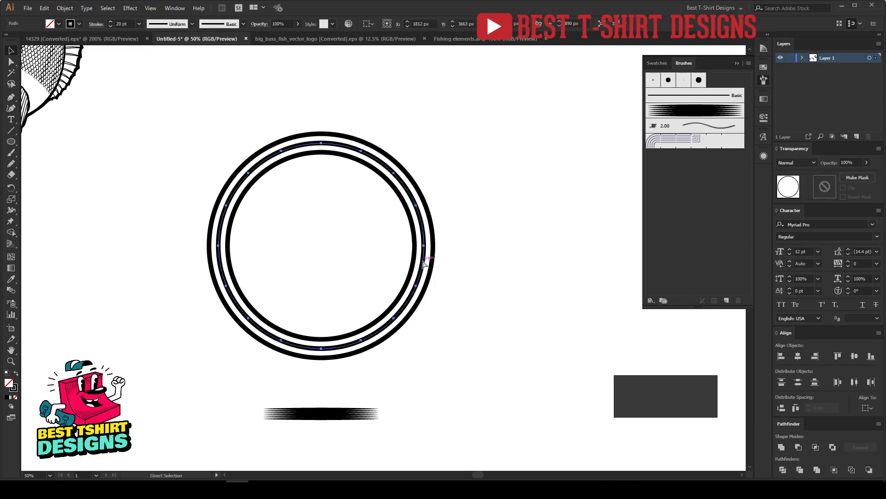
key("ctrl+c")
key("v")
double_click(424, 262)
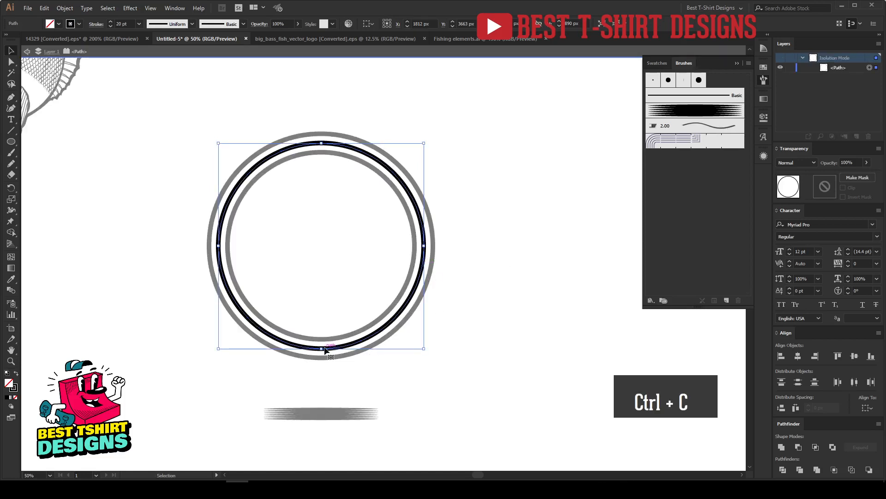
Delete the lower half of the isolated middle ring and paste the copied full ring in front, in place.
key("a")
left_click_drag(491, 369, 175, 275)
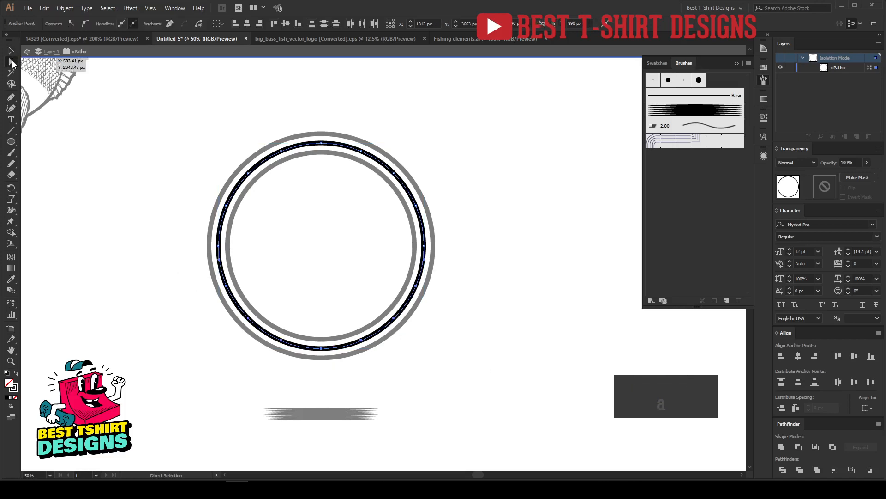
left_click_drag(461, 377, 196, 268)
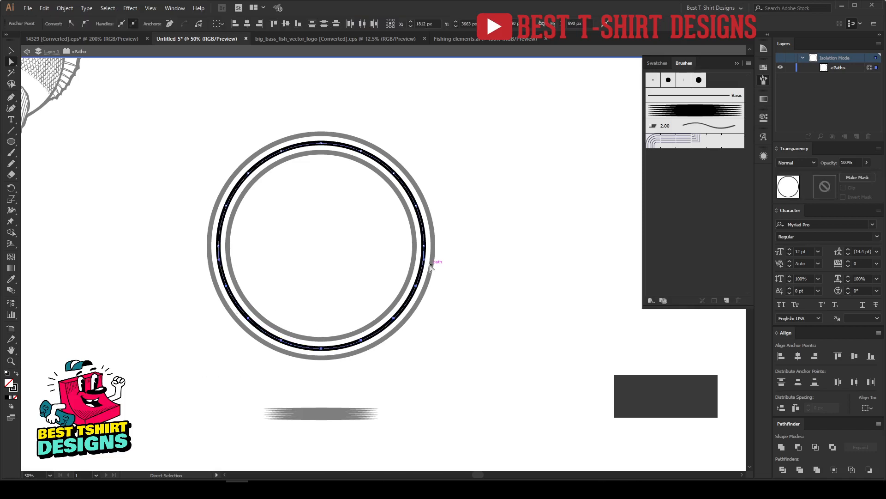
key("Delete")
key("v")
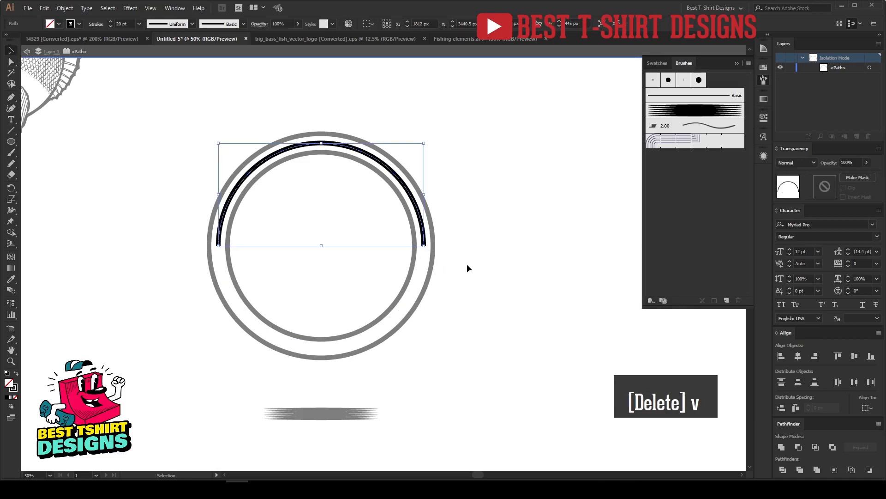
key("ctrl+f")
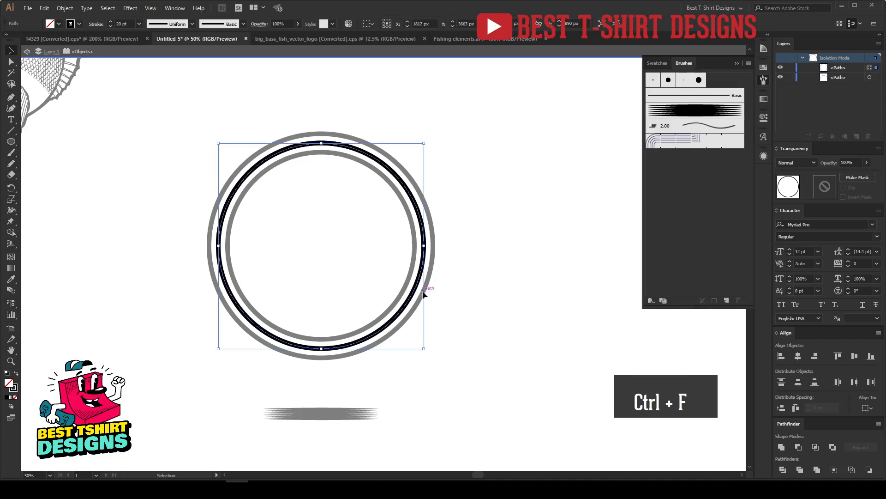
Cut the full middle ring from isolation and paste it in front, in place, in the main artwork.
key("ctrl+j")
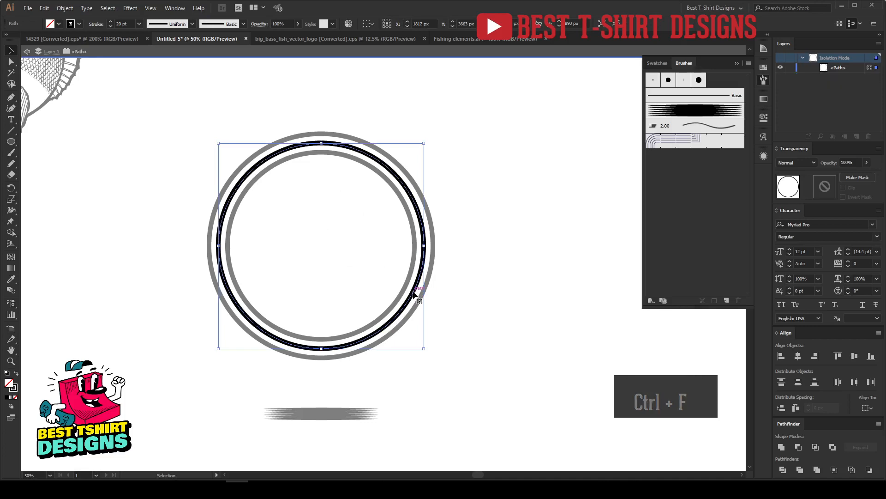
key("ctrl+x")
double_click(503, 300)
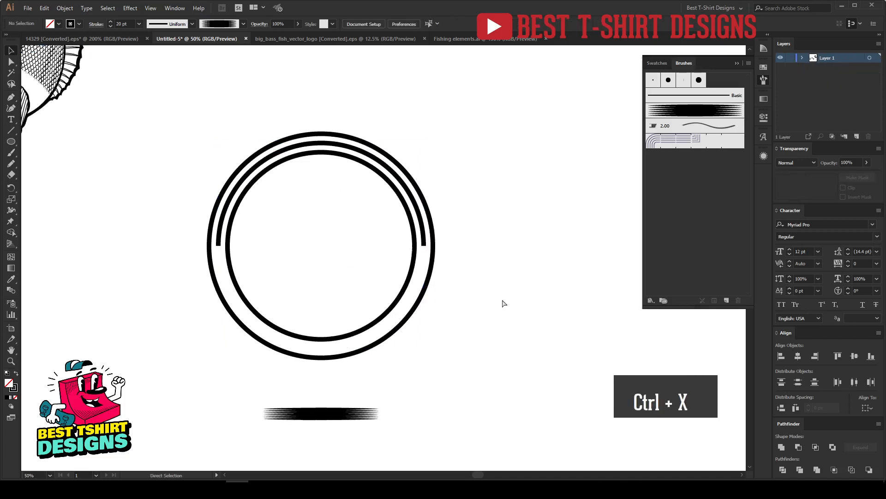
key("ctrl+f")
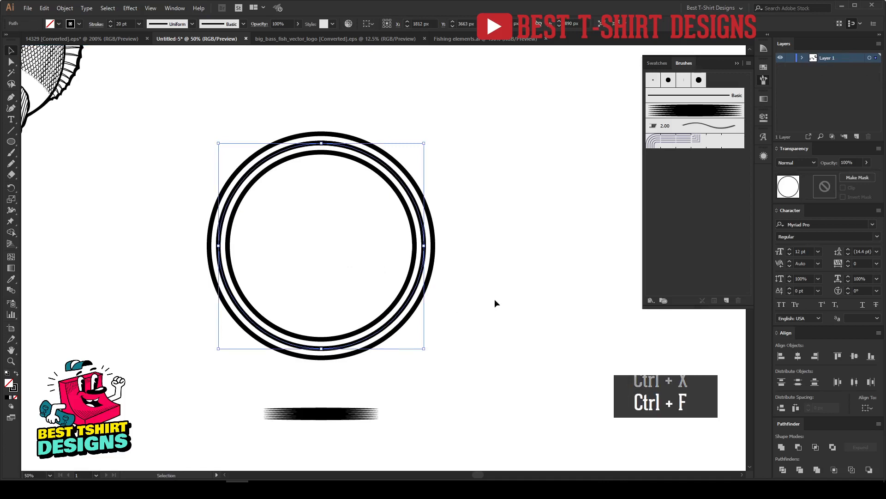
Isolate the pasted middle ring and try to delete its upper half.
double_click(412, 294)
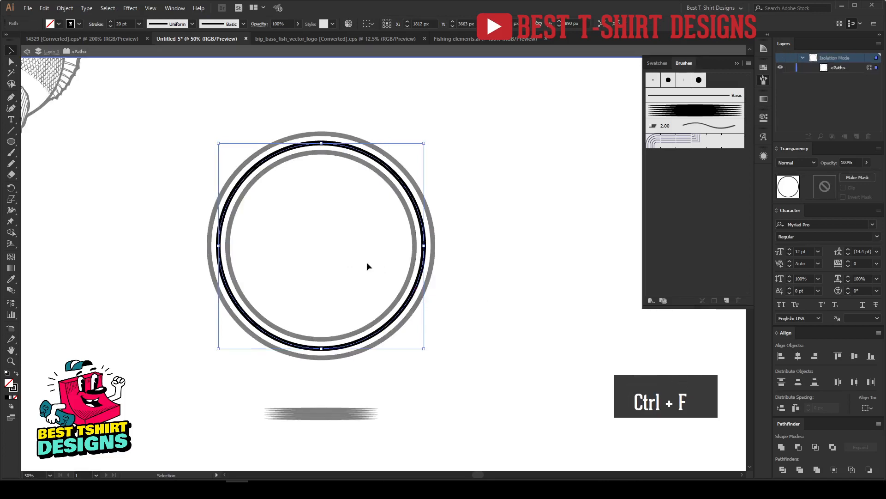
key("a")
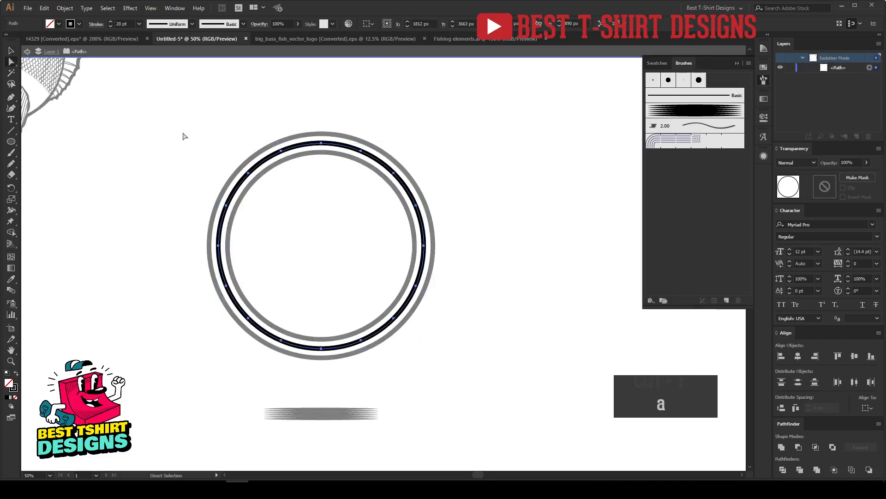
left_click_drag(166, 124, 479, 222)
key("Delete")
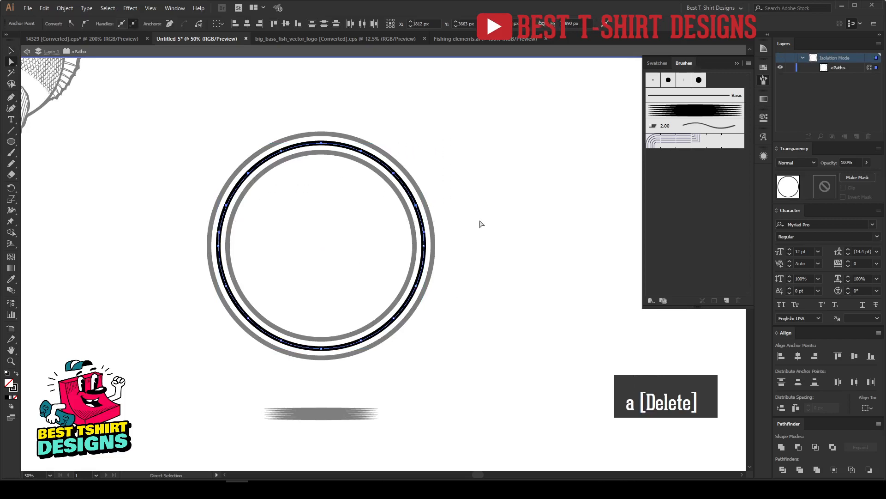
key("v")
double_click(479, 224)
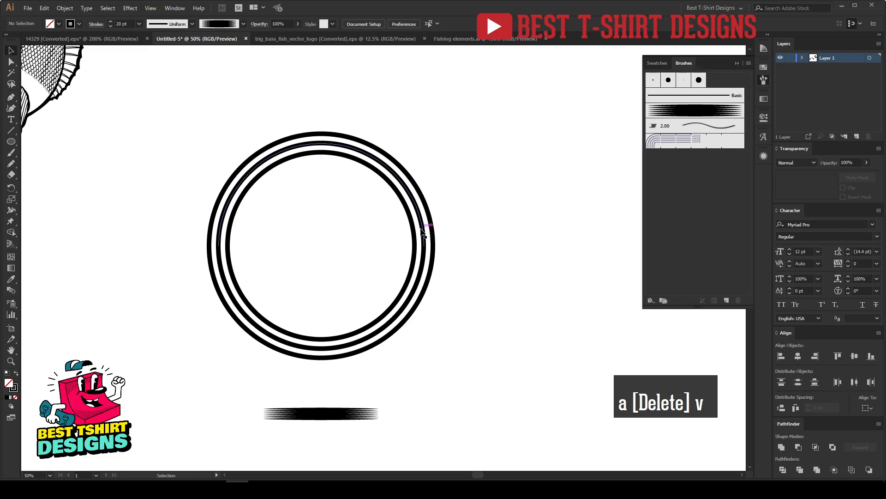
Delete the middle ring paths and recreate the ring by offsetting the inner ring's path 40 px.
left_click(422, 229)
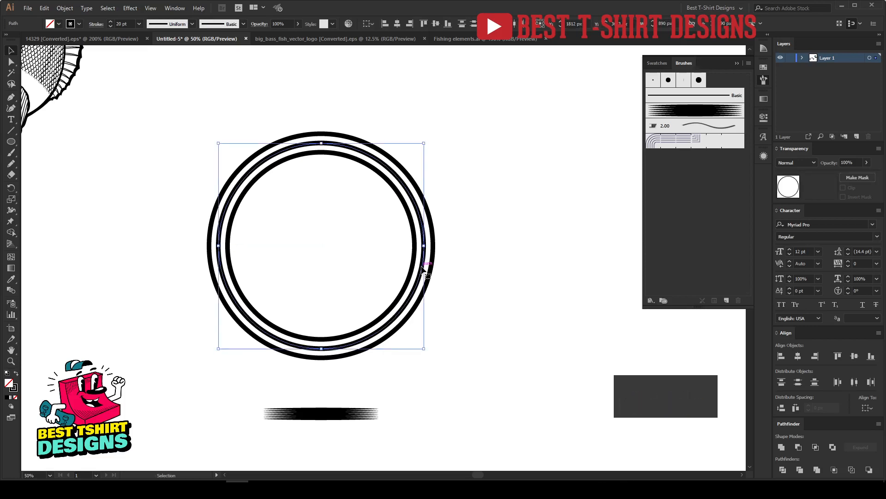
key("Delete")
left_click(412, 271, "alt")
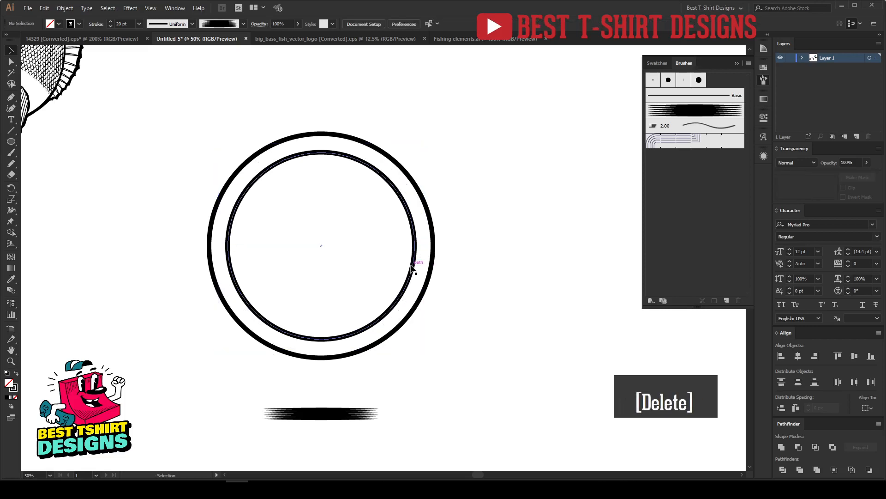
key("ctrl+alt+f")
left_click(522, 159)
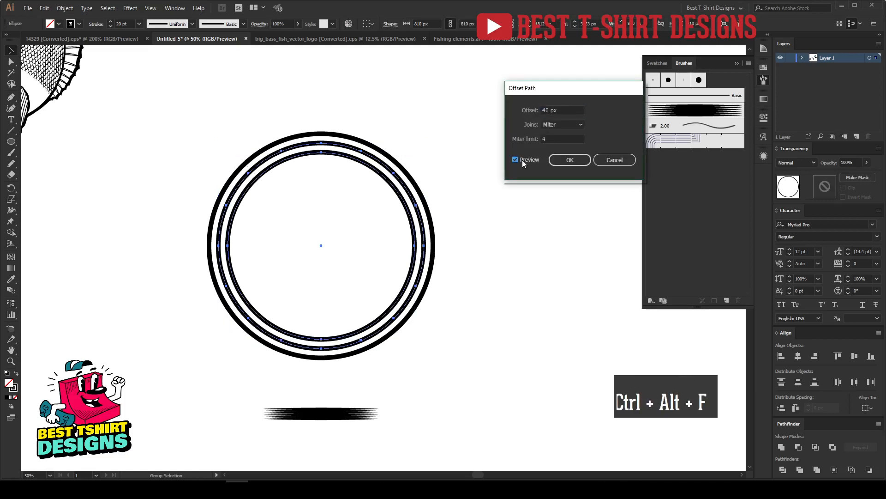
left_click(558, 161)
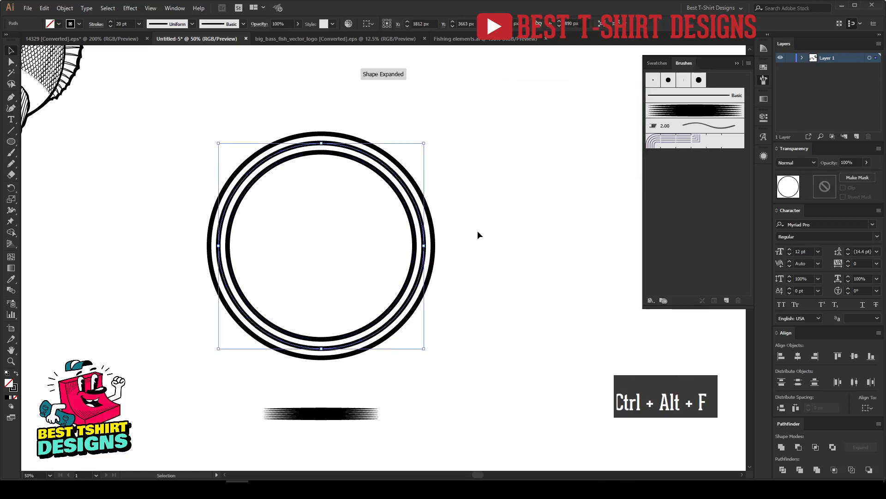
Split the middle ring into upper and lower halves with the Scissors tool at its two side anchor points.
key("c")
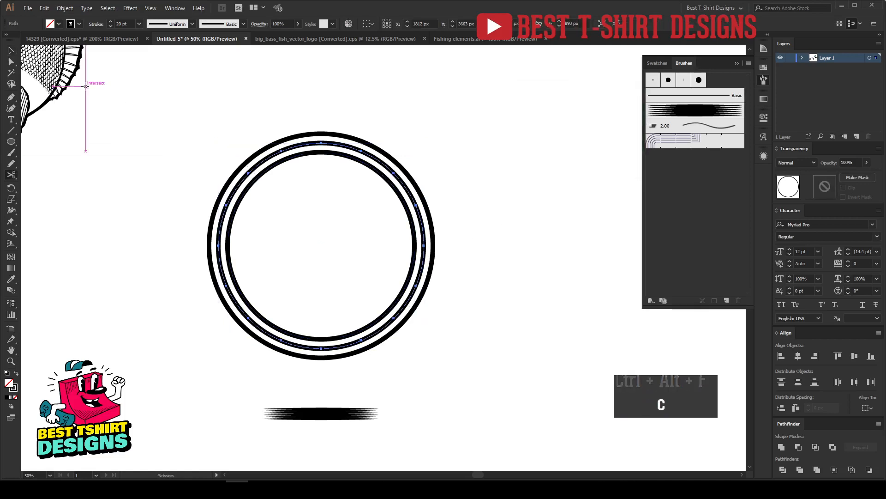
right_click(12, 175)
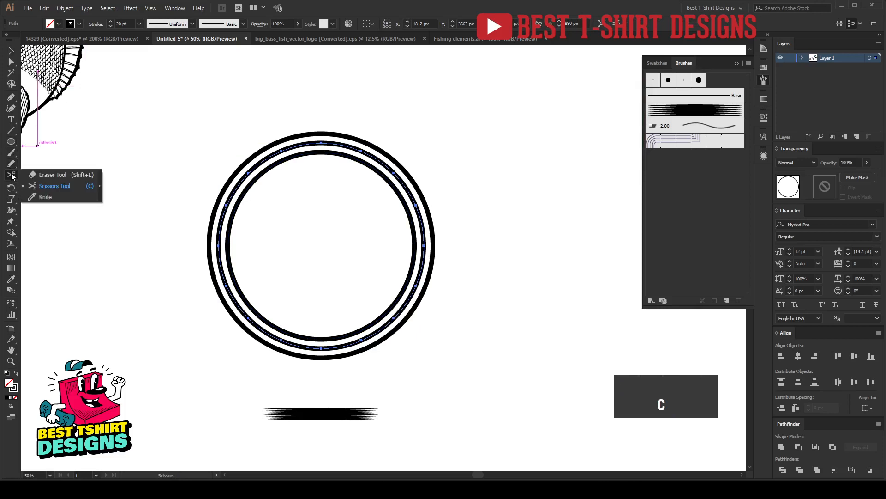
left_click(54, 186)
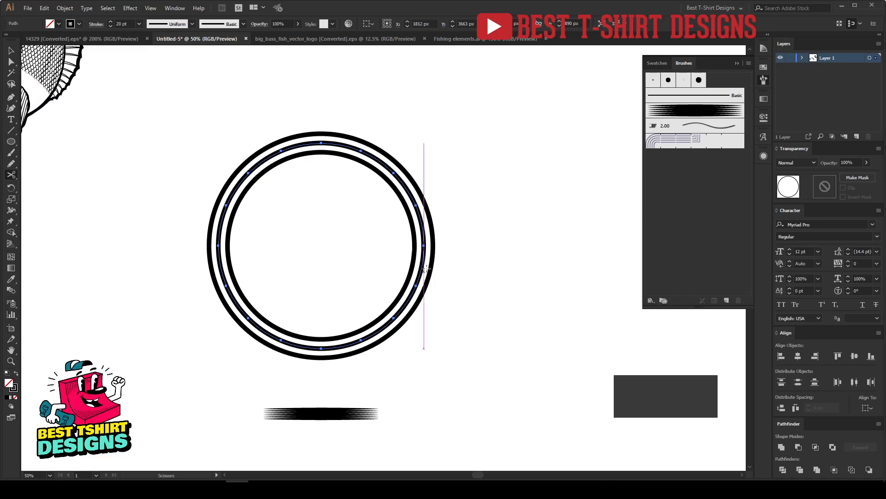
left_click(423, 245)
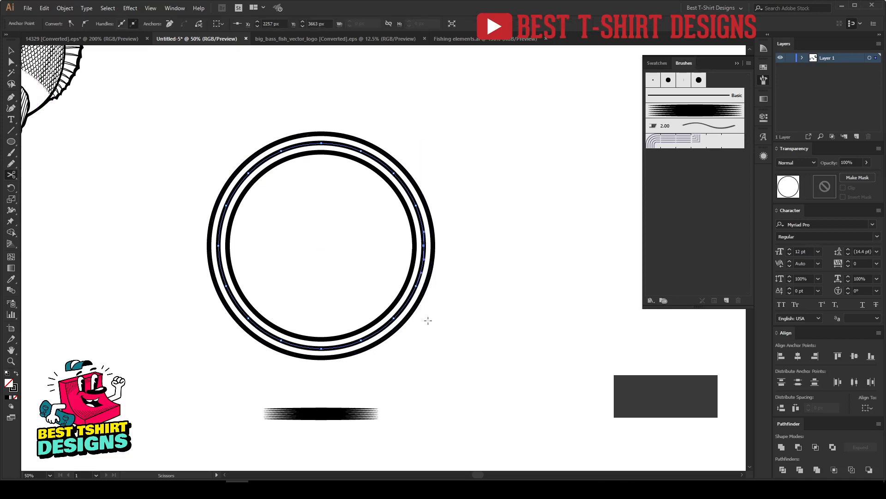
left_click(217, 245)
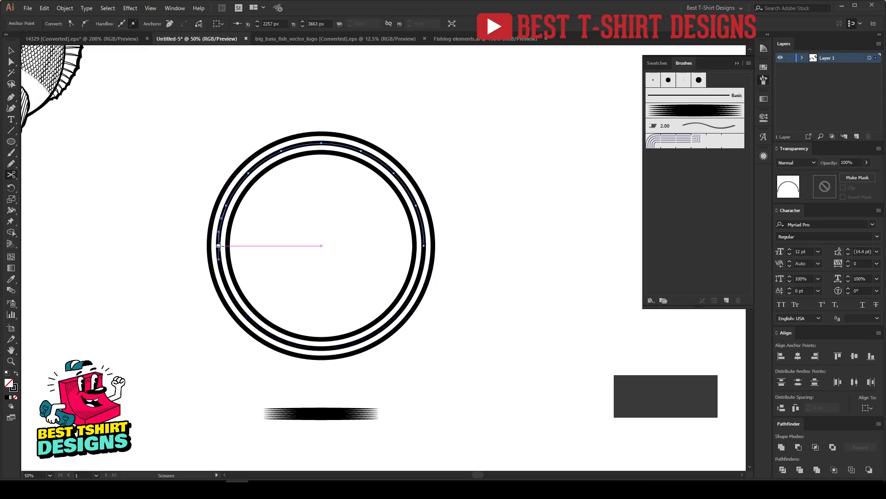
key("v")
left_click(520, 279)
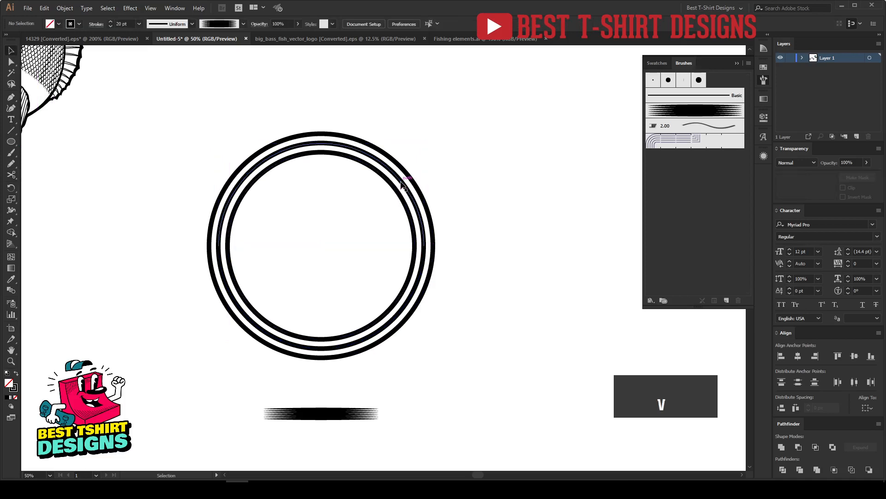
Apply the custom tapered-line art brush to the upper and lower halves of the middle ring.
left_click(406, 186)
left_click(393, 301)
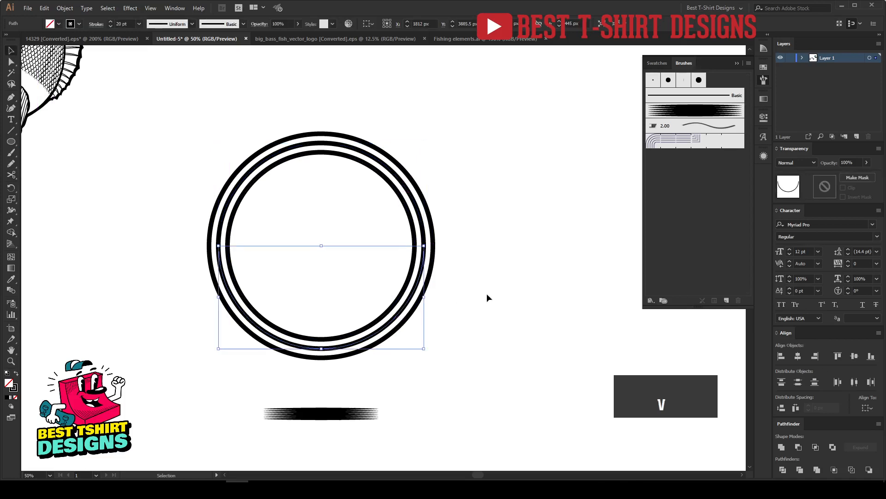
left_click(451, 259)
left_click(418, 214)
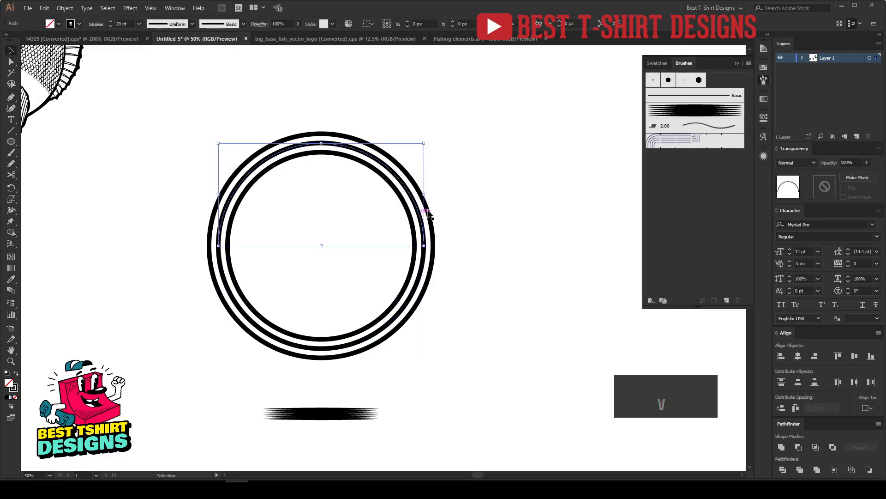
left_click(689, 111)
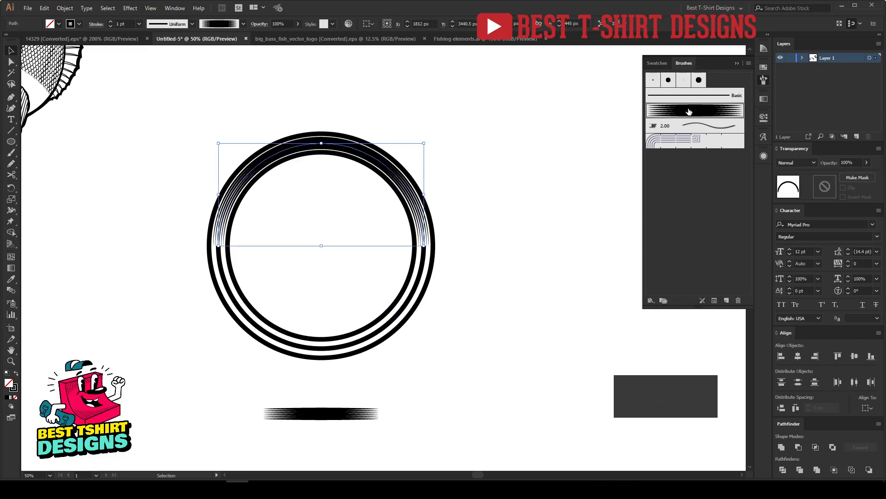
left_click(410, 297)
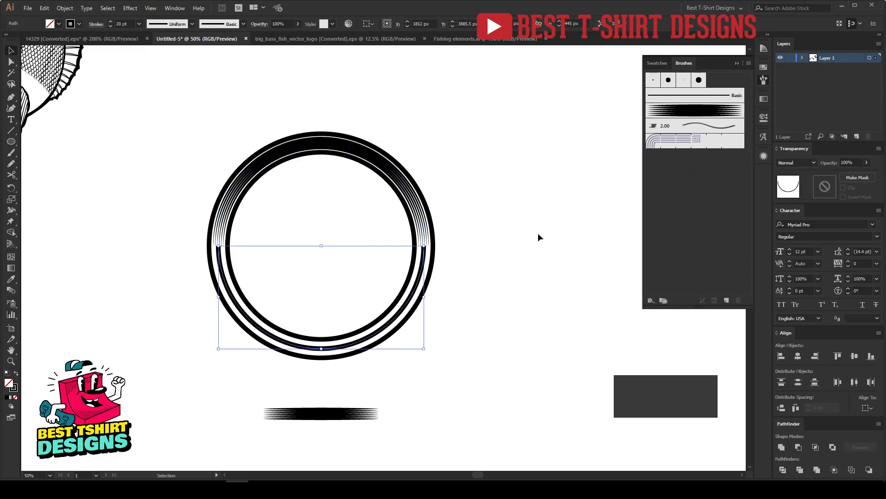
left_click(683, 116)
left_click(511, 273)
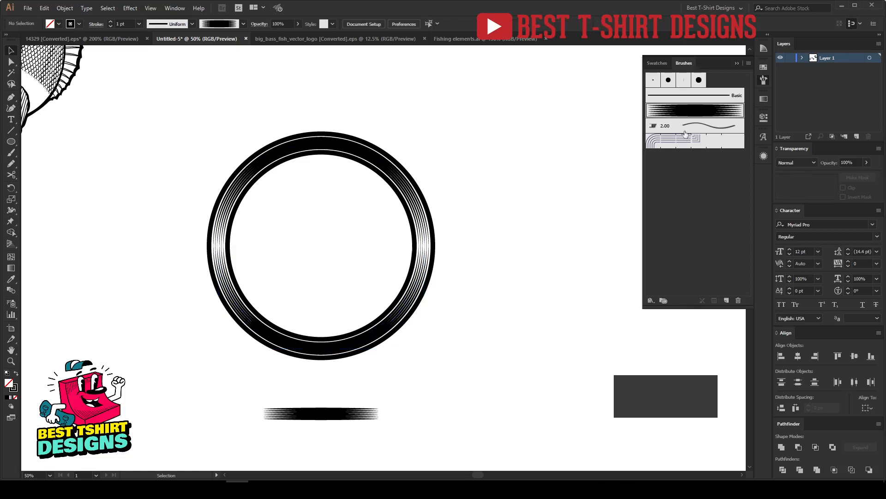
Draw an upright three-sided polygon about 878 px high and position it overlapping the right side of the rings.
scroll(462, 276, "down", 1)
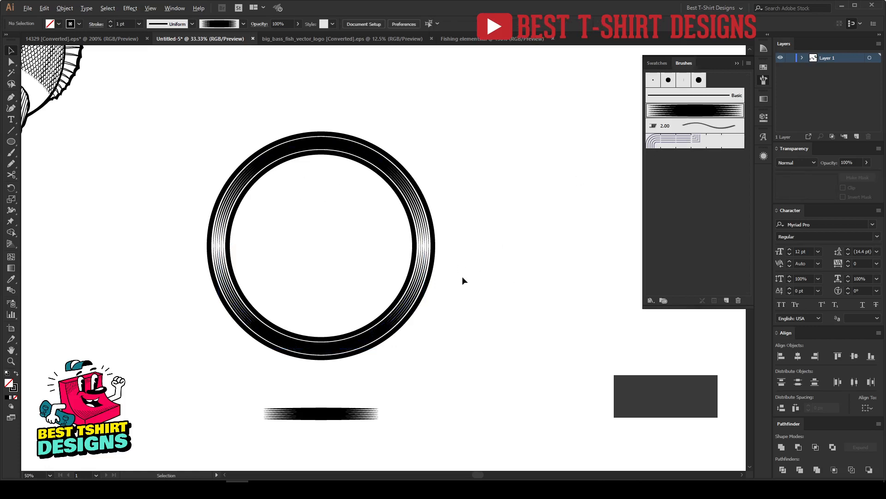
left_click(12, 143)
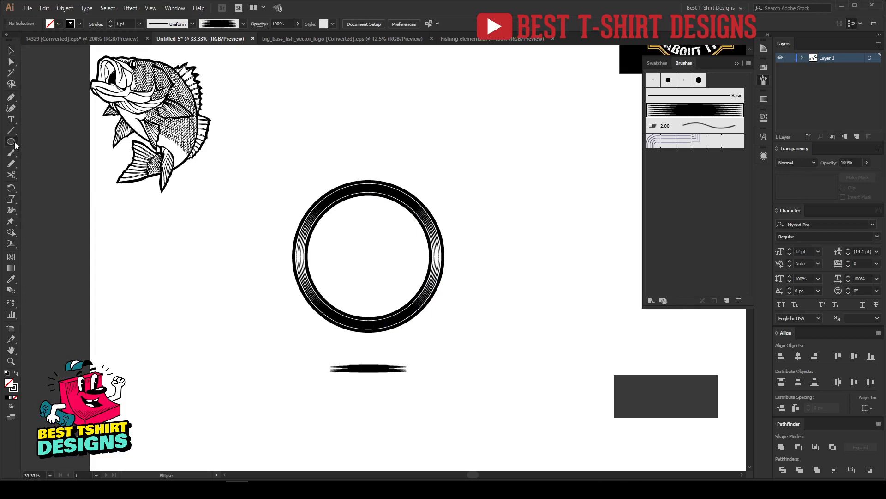
left_click(53, 175)
left_click_drag(482, 179, 533, 180)
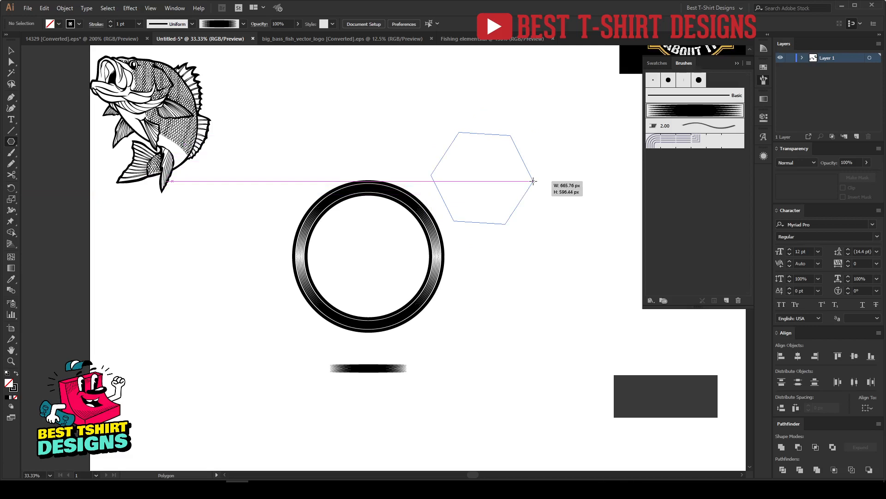
key("Down")
key("Down")
left_click_drag(533, 181, 563, 213)
key("Down")
key("v")
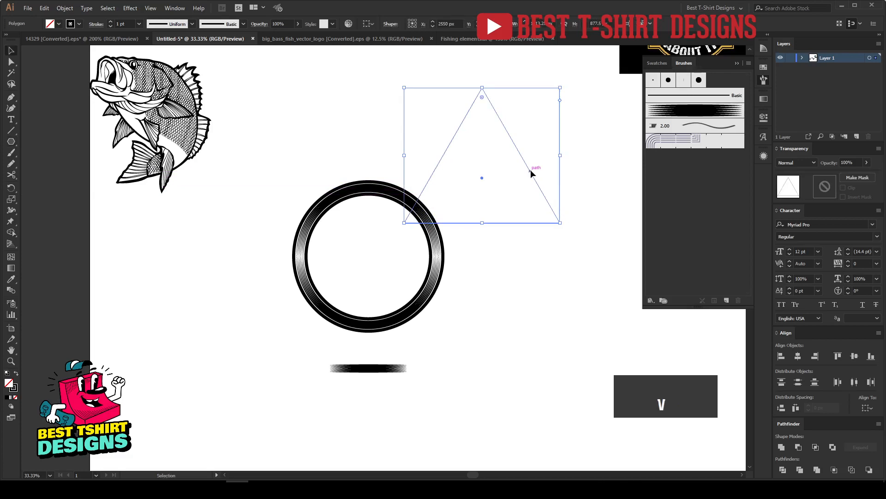
left_click_drag(530, 170, 495, 204)
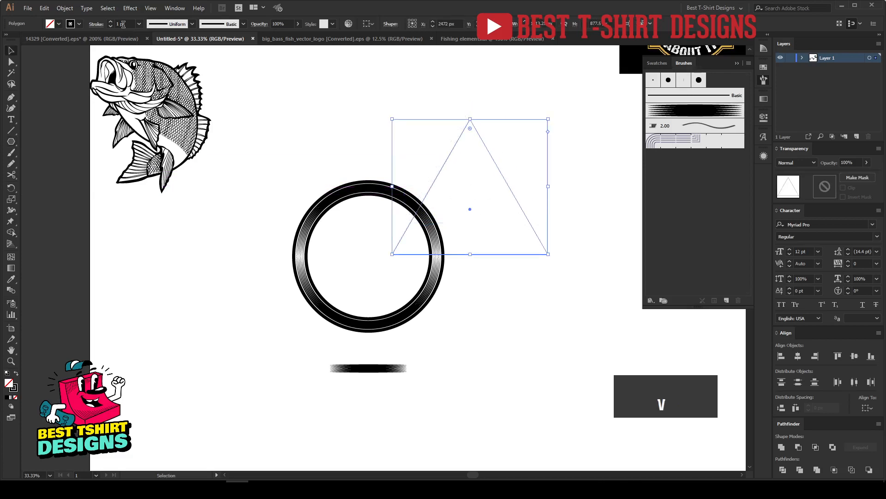
Give the triangle a 20 pt black stroke by sampling the outer ring with the Eyedropper.
scroll(123, 24, "up", 9)
key("i")
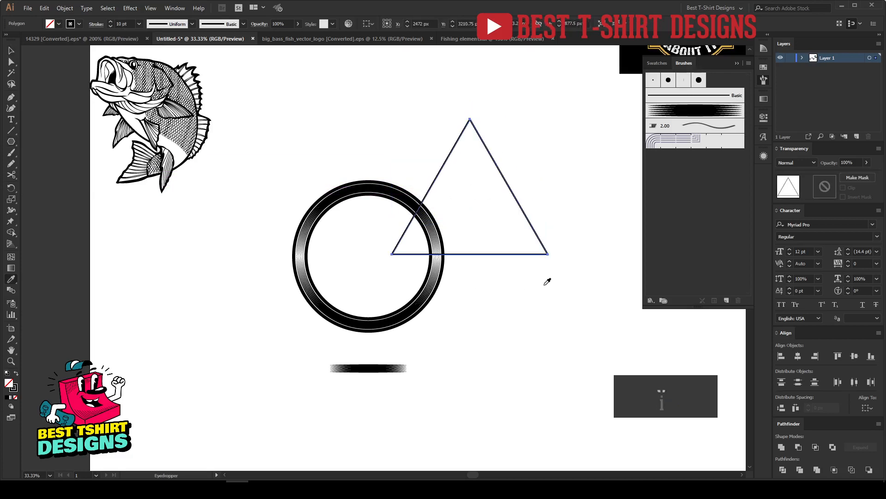
left_click(442, 231)
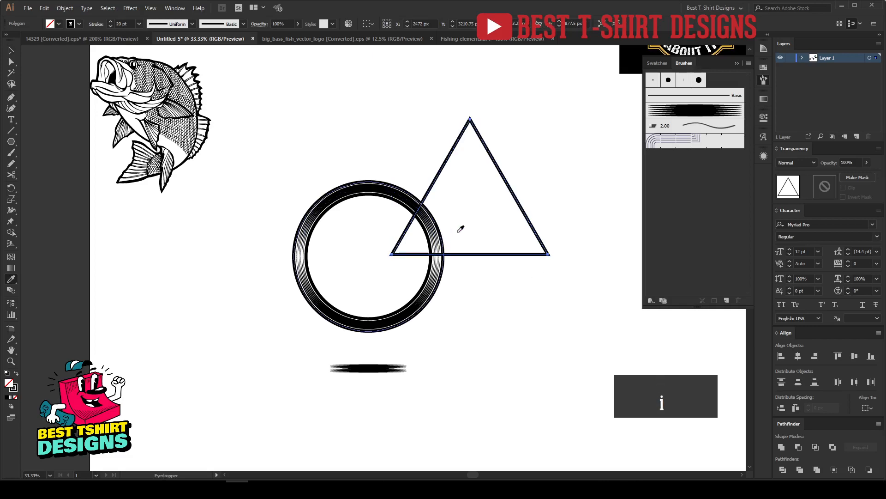
key("v")
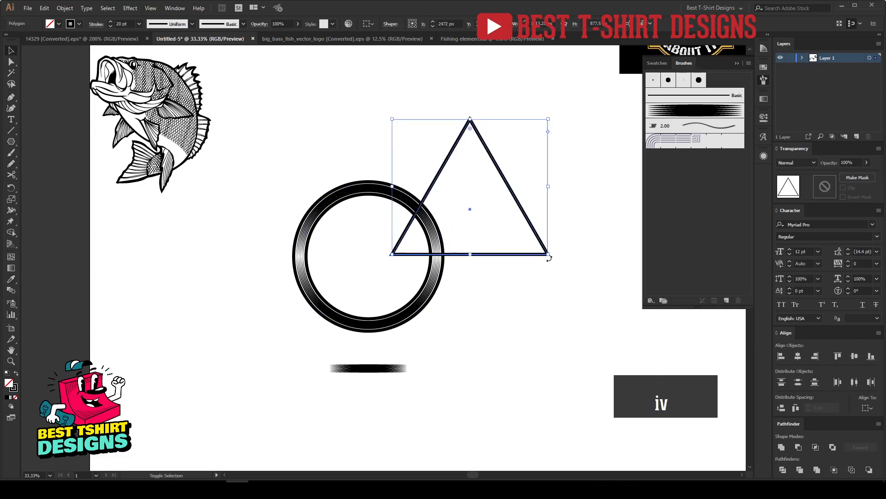
Turn the triangle point-down, center it horizontally over the rings, enlarge it to about 1060 px high, and nudge it down.
left_click_drag(549, 258, 391, 181)
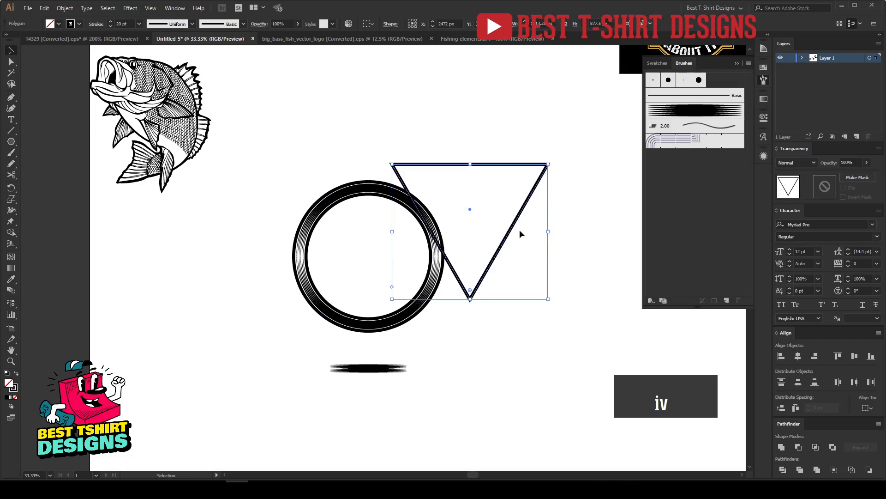
left_click_drag(512, 231, 411, 270)
left_click_drag(369, 339, 369, 356)
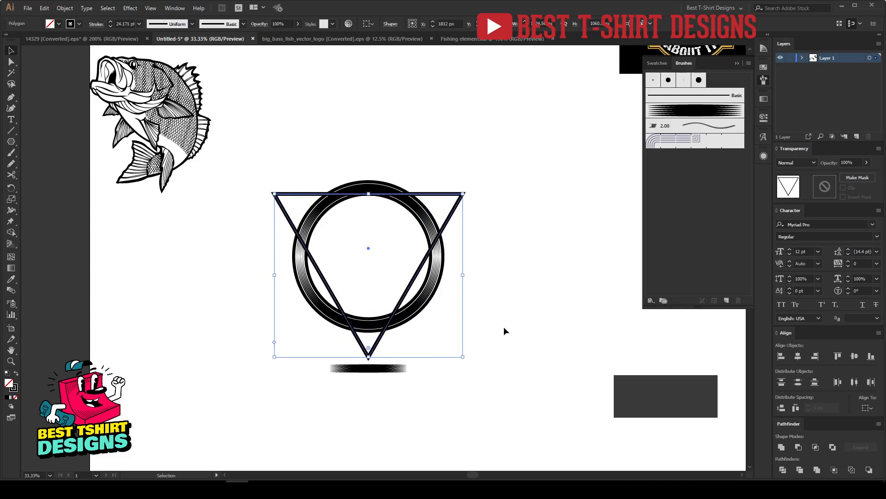
key("shift+Down")
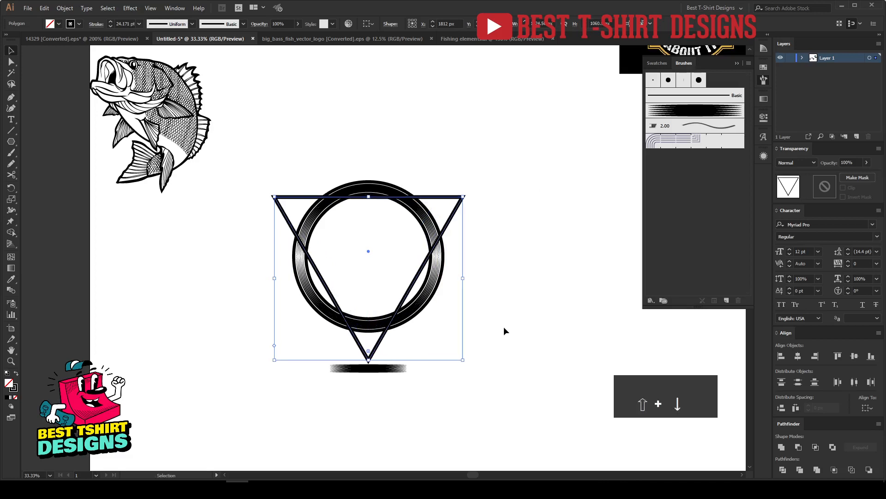
Group all the ring paths together, leaving the triangle out of the group.
left_click_drag(486, 324, 264, 170)
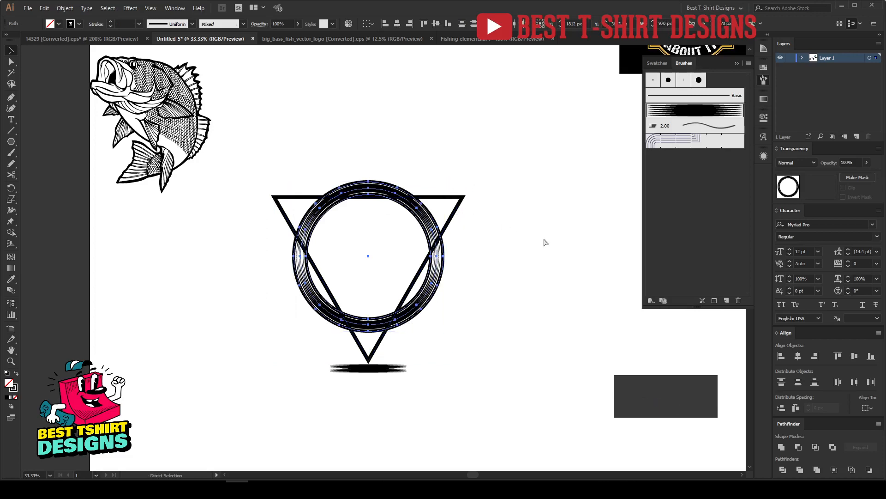
key("ctrl+g")
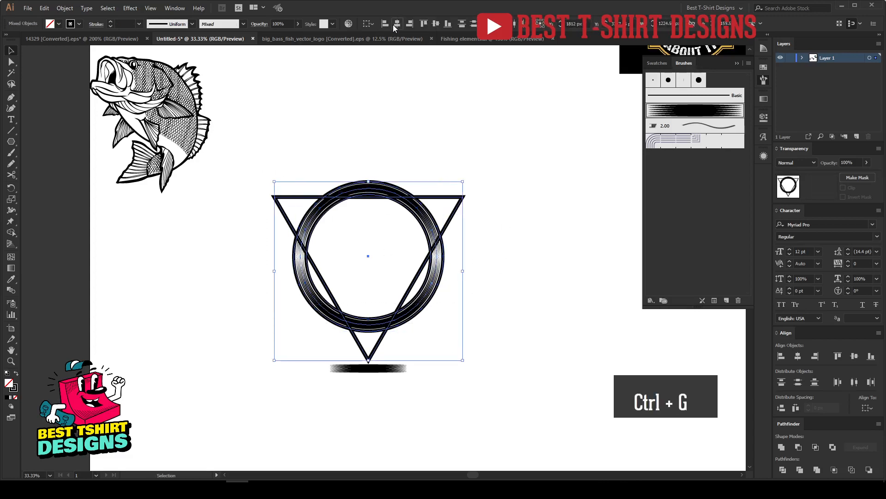
Align the triangle and ring group on their vertical centers, and move the triangle down until its upper edge crosses the rings.
left_click(436, 23)
left_click(504, 124)
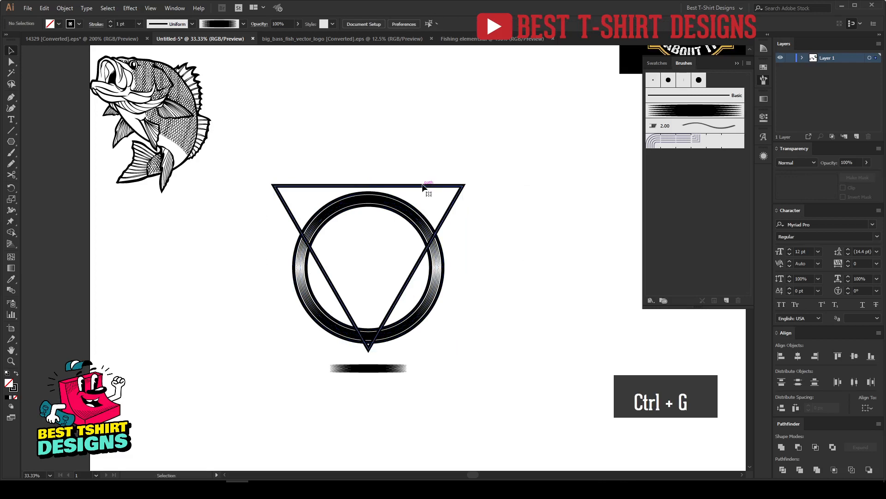
left_click(423, 186)
key("shift+Down")
key("shift+Down")
key("shift+Down")
key("shift+Down")
key("shift+Down")
key("shift+Down")
key("shift+Down")
key("shift+Down")
key("shift+Down")
key("shift+Down")
key("shift+Down")
key("shift+Down")
key("shift+Down")
key("shift+Down")
key("shift+Down")
key("shift+Down")
key("shift+Down")
key("shift+Down")
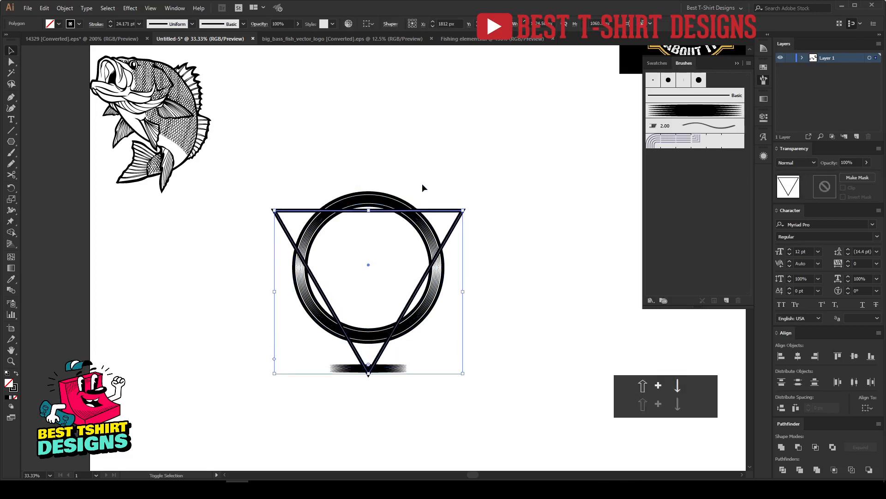
Move the striped brush artwork down and to the left, clear of the triangle's tip.
scroll(399, 282, "up", 1)
left_click_drag(399, 281, 406, 209)
left_click_drag(397, 340, 250, 416)
left_click(495, 325)
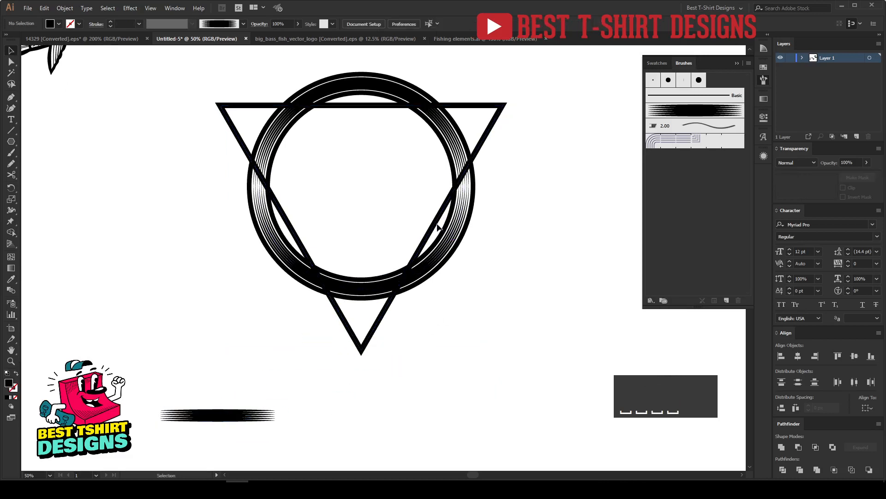
Add anchor points to the triangle just outside the outer ring, two around each upper corner.
left_click(434, 226)
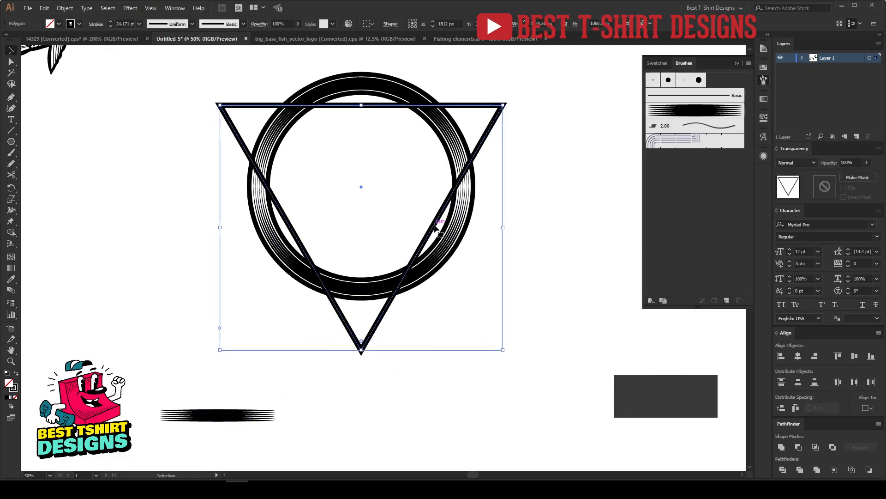
left_click_drag(12, 95, 45, 109)
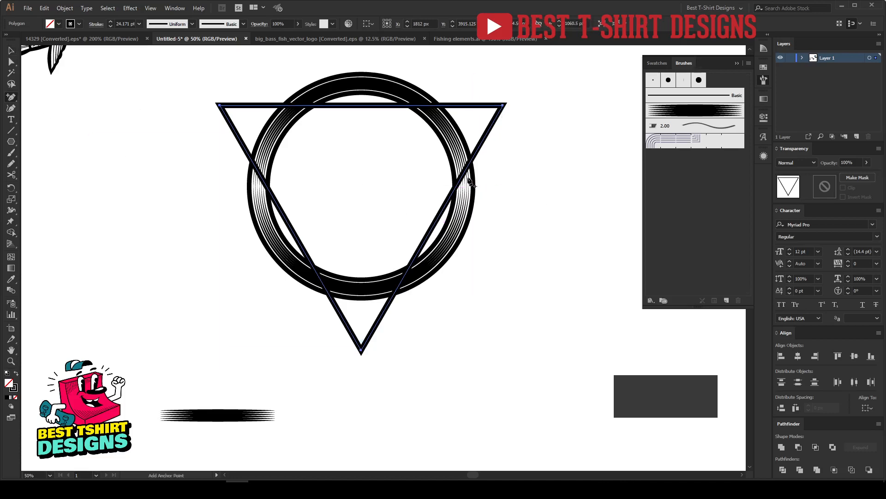
left_click(475, 153)
left_click(448, 105)
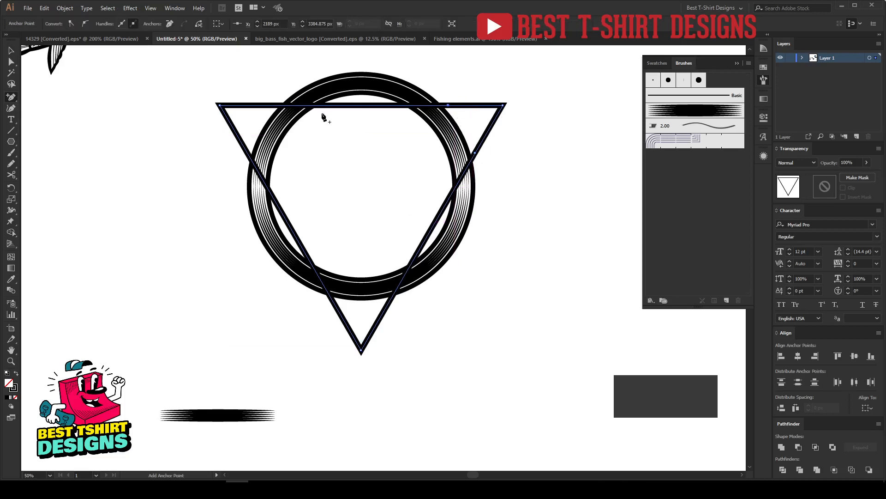
left_click(276, 105)
left_click(249, 156)
Delete the middle of the triangle's upper edge and its lower tip, leaving only the two upper corner pieces.
scroll(348, 72, "up", 2)
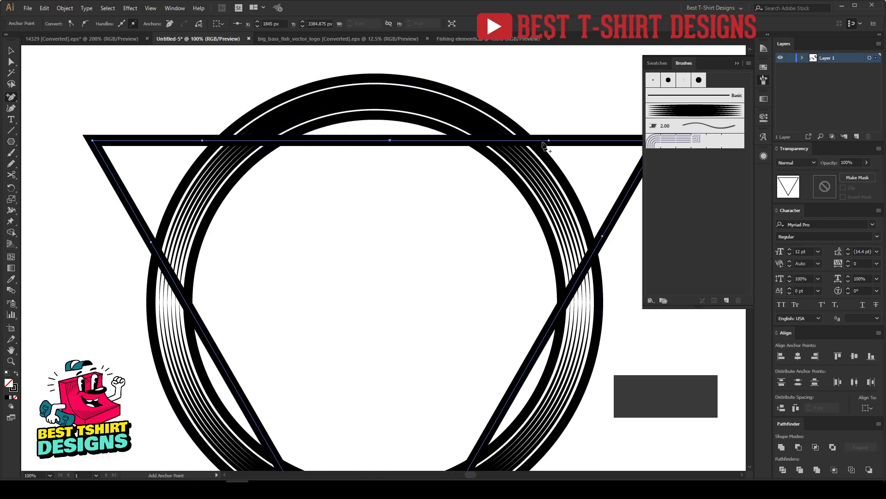
left_click(548, 140)
key("a")
key("Delete")
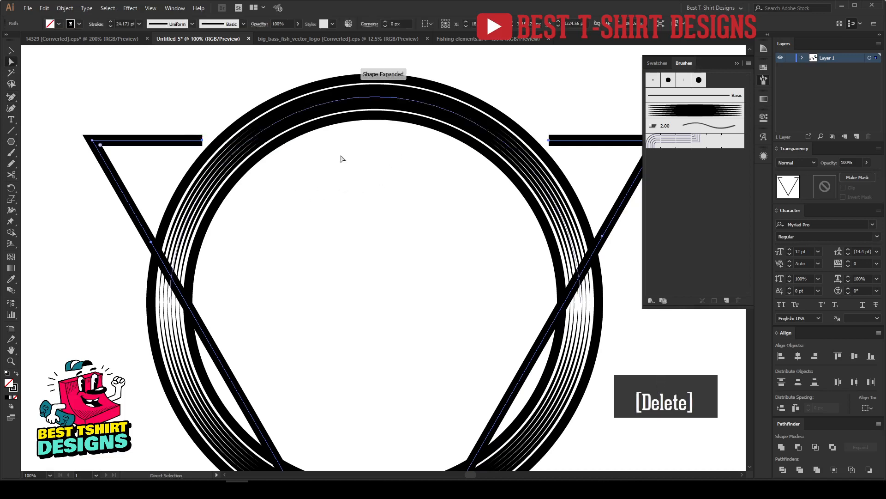
scroll(378, 134, "down", 1)
scroll(383, 166, "down", 1)
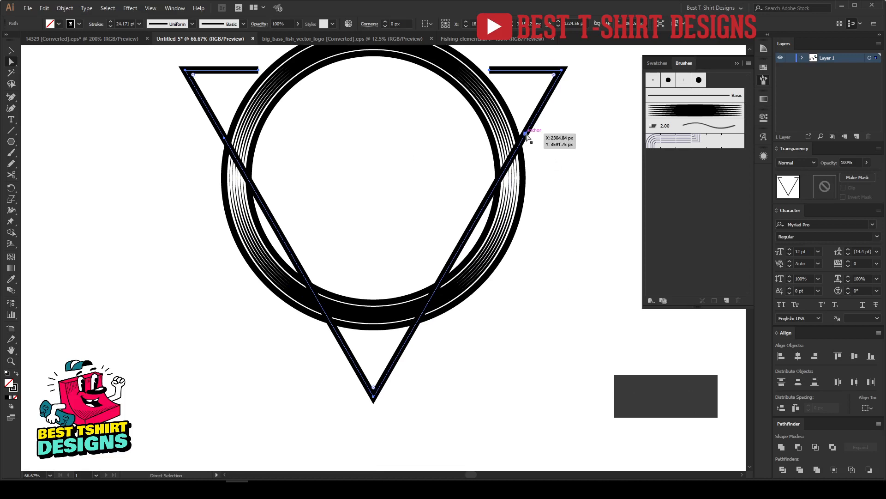
left_click(374, 397)
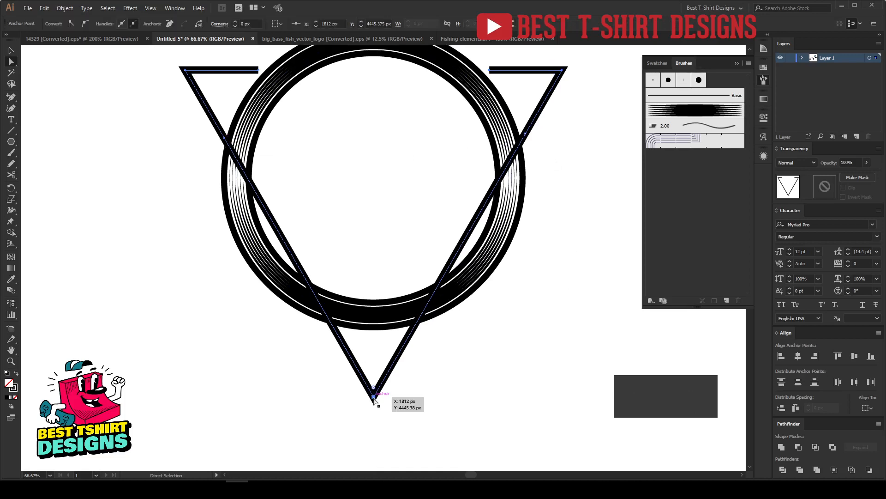
key("Delete")
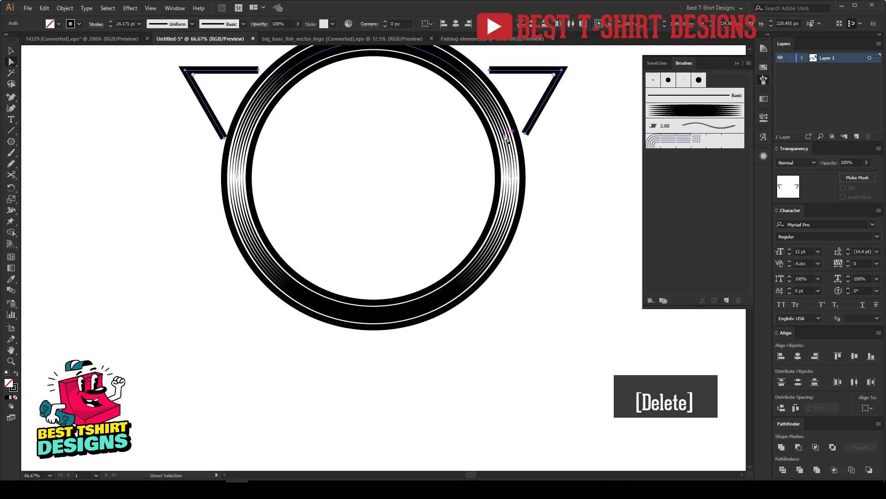
Apply the striped art brush to both triangle corner pieces.
key("v")
scroll(377, 228, "up", 2)
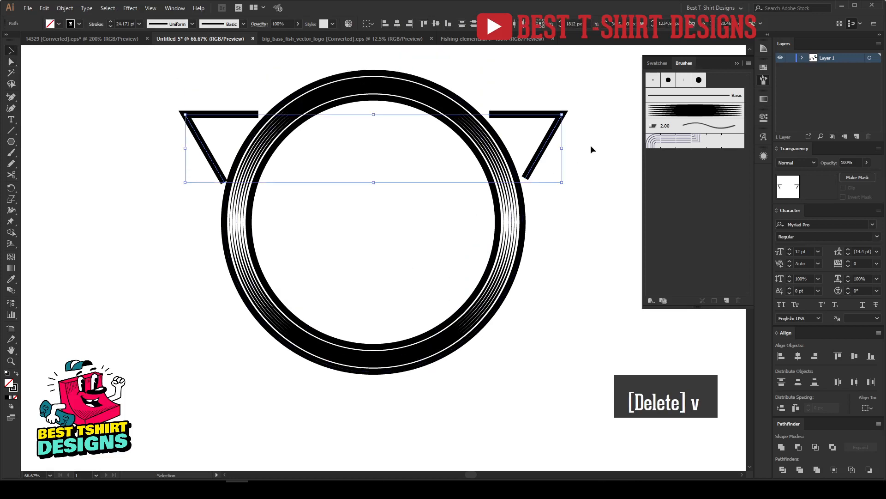
left_click_drag(591, 145, 549, 86)
left_click(200, 138, "shift")
left_click(694, 110)
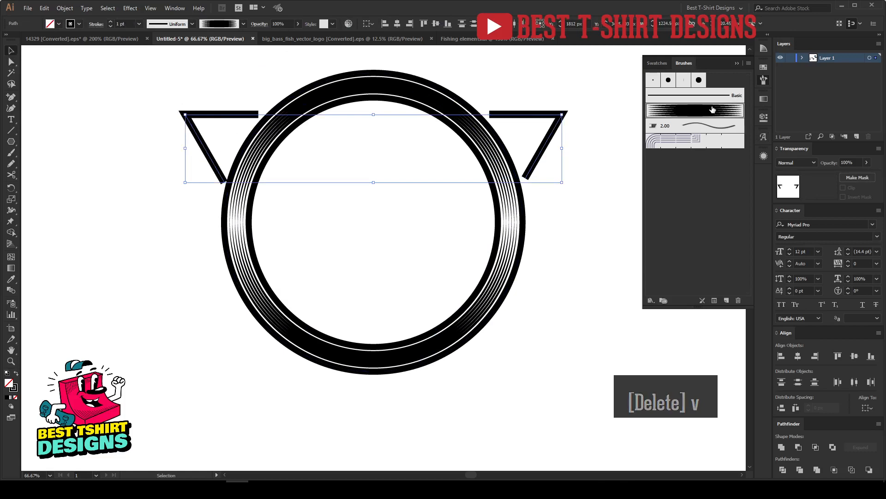
left_click(388, 234)
scroll(389, 233, "down", 1)
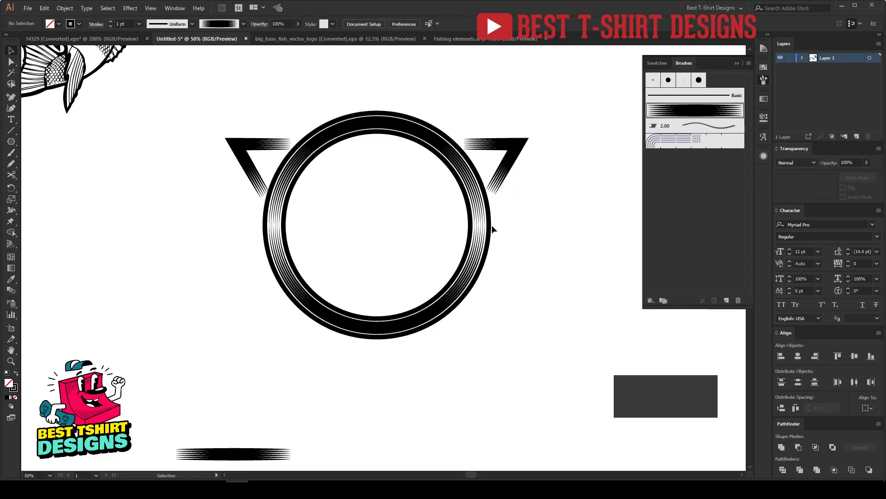
Isolate the ring group, delete its solid outer and inner rings, and exit isolation.
left_click_drag(492, 225, 491, 226)
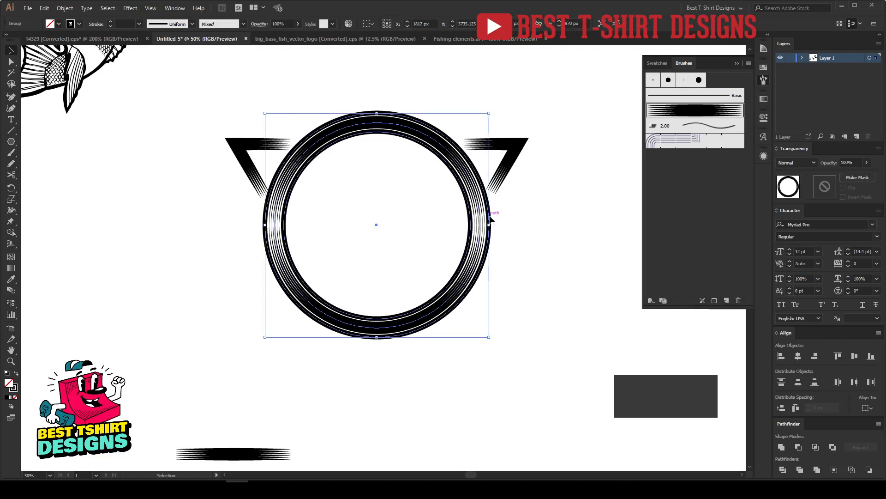
double_click(490, 224)
left_click(473, 221)
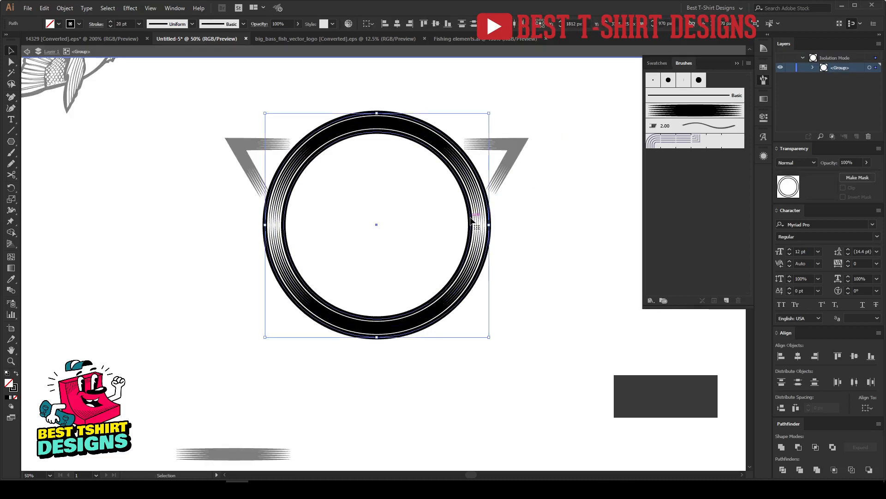
key("Delete")
double_click(407, 219)
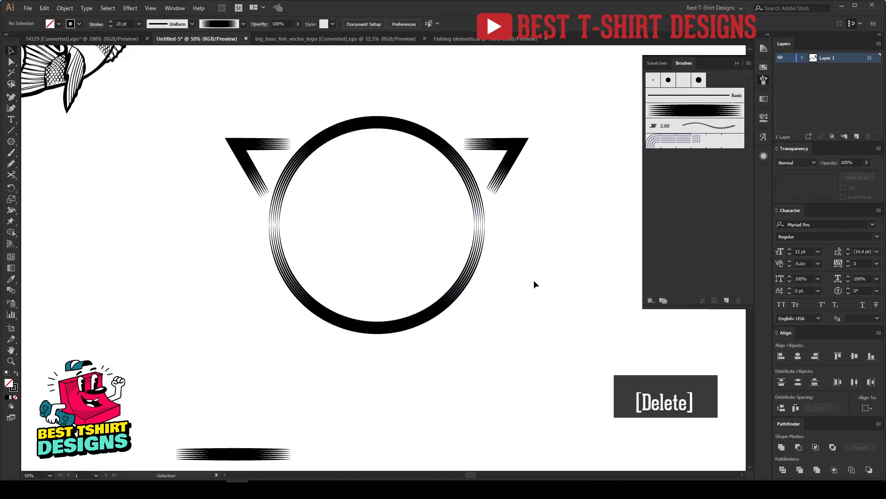
Enlarge the remaining striped ring from its center to about 990 px wide so it meets the corner pieces.
left_click_drag(433, 234, 494, 290)
left_click_drag(479, 221, 492, 227)
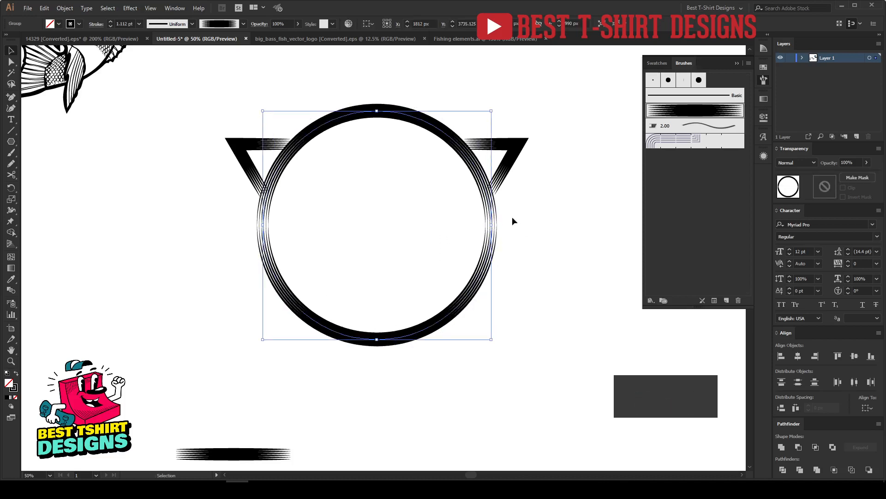
Resize the two triangle corner pieces together to about 1222 px overall width.
left_click(507, 167)
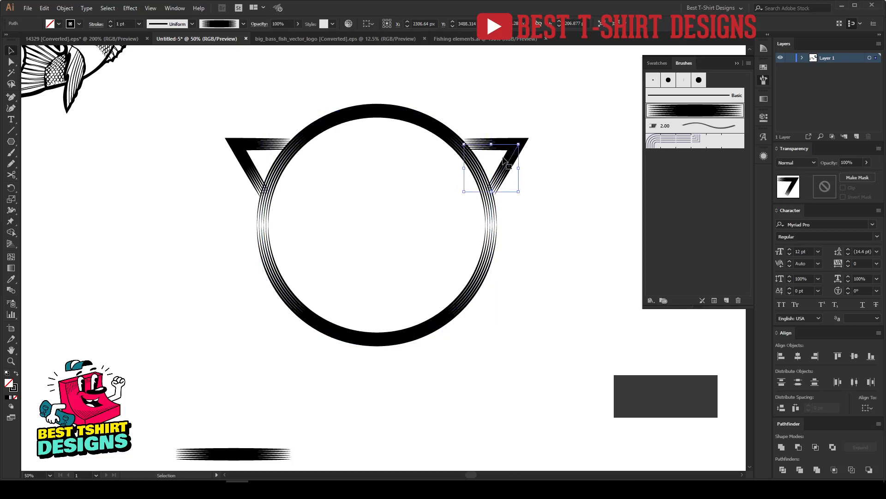
left_click(250, 163, "shift")
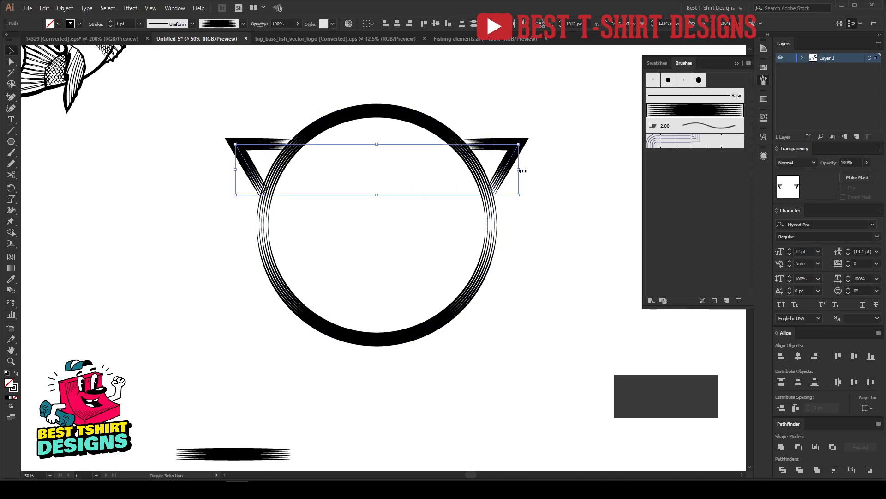
mouse_move(522, 171)
left_mouse_down()
mouse_move(531, 171)
mouse_move(519, 171)
left_mouse_up()
left_click(410, 134)
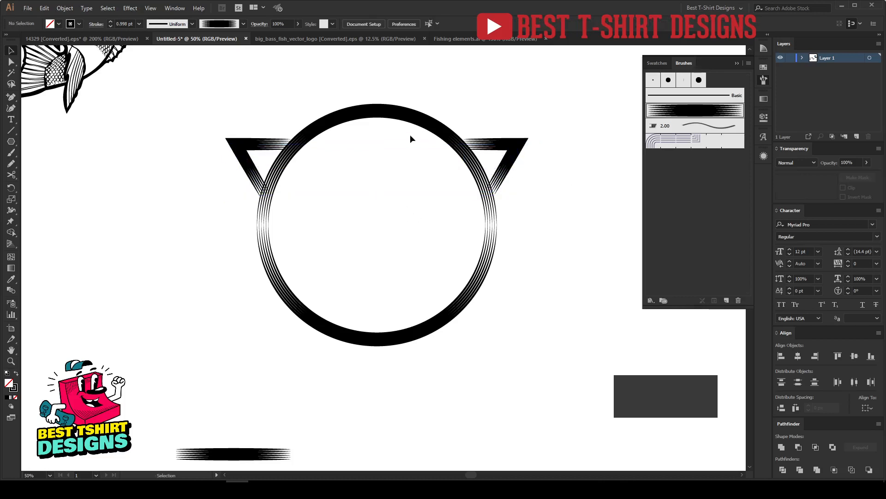
Expand the striped ring's brush appearance into filled shapes.
left_click_drag(410, 134, 402, 85)
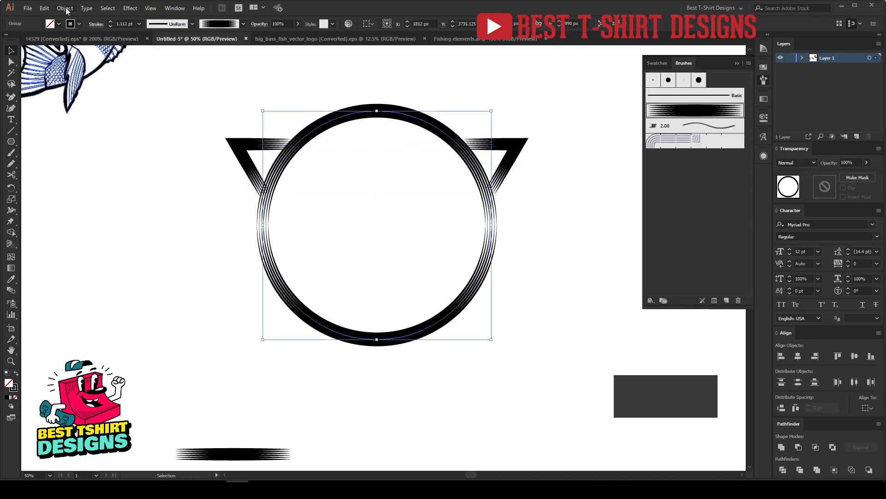
left_click(65, 8)
left_click(86, 116)
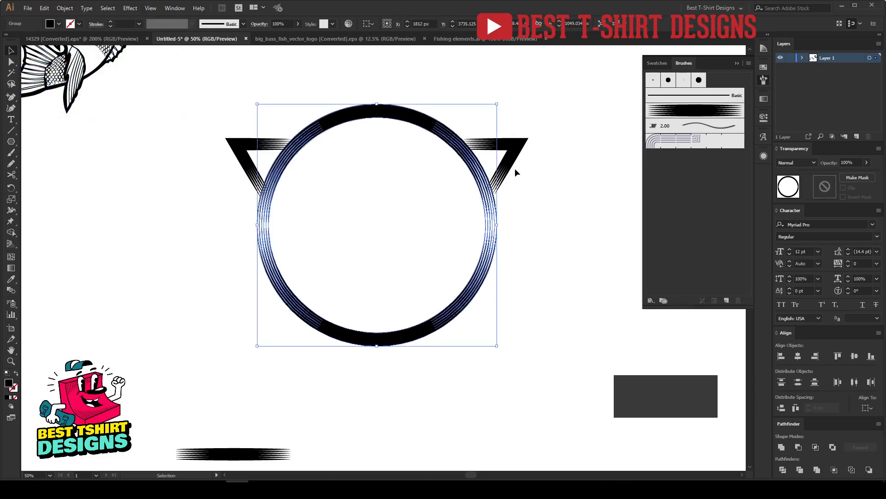
Expand the appearance of the two triangle corner pieces and group them.
left_click_drag(516, 172, 465, 138)
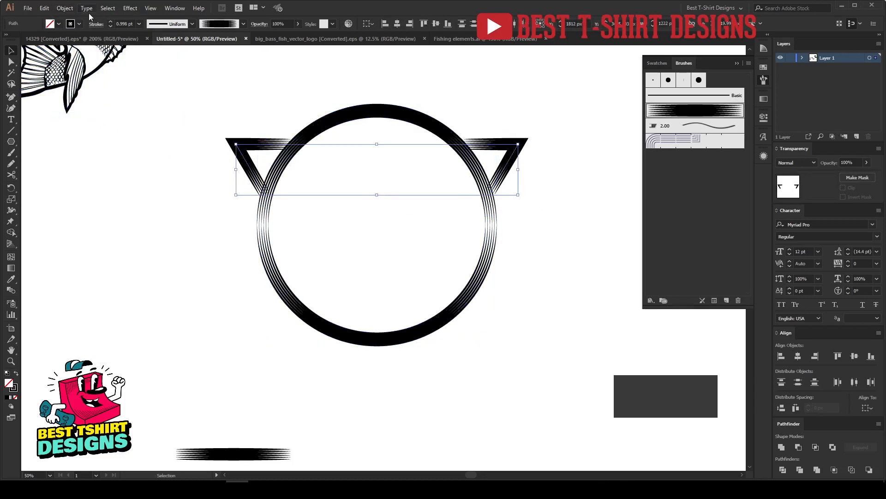
left_click(65, 8)
left_click(86, 116)
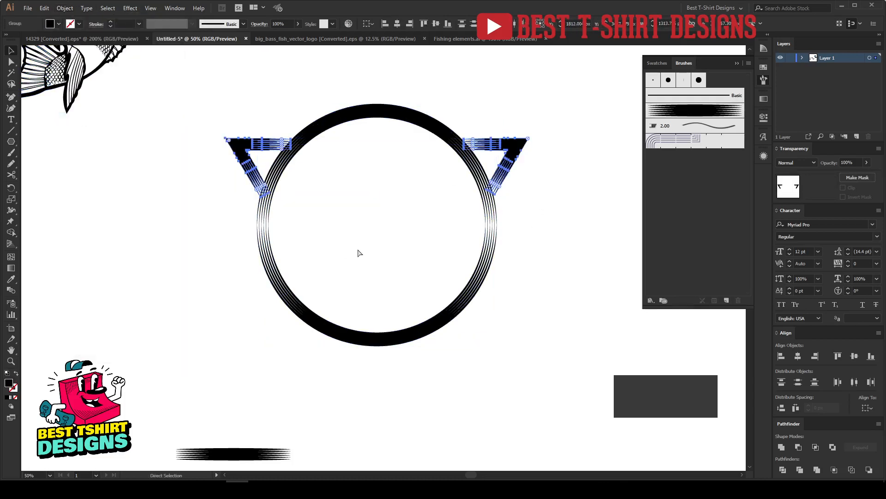
key("ctrl+g")
Create a 10 px offset path from the expanded ring with miter joins.
left_click(410, 119)
scroll(411, 121, "up", 1)
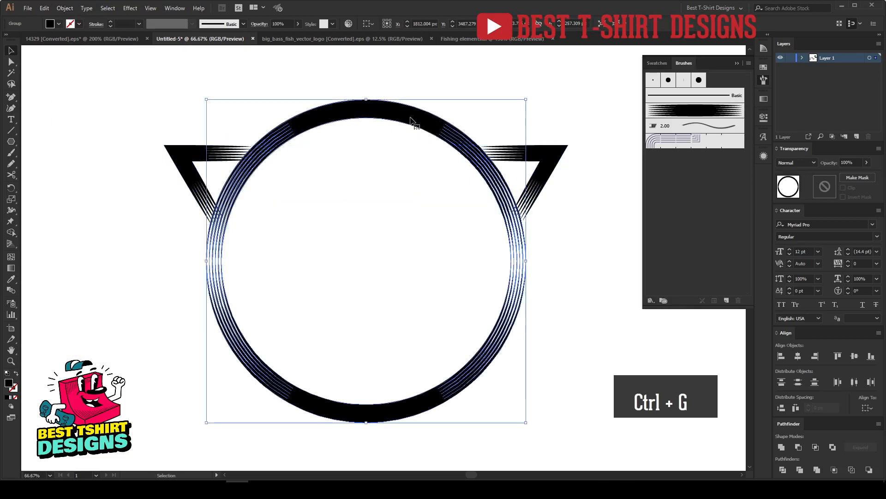
key("ctrl+alt+f")
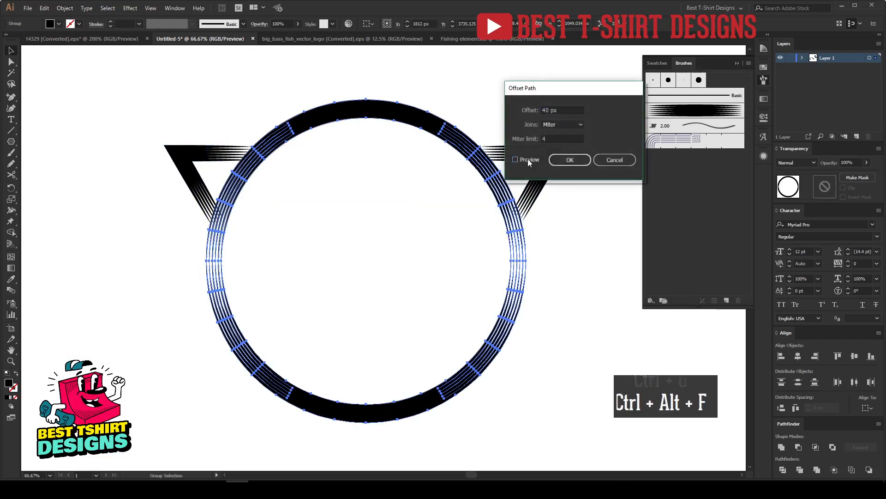
left_click(527, 160)
scroll(558, 112, "down", 4)
scroll(558, 112, "up", 1)
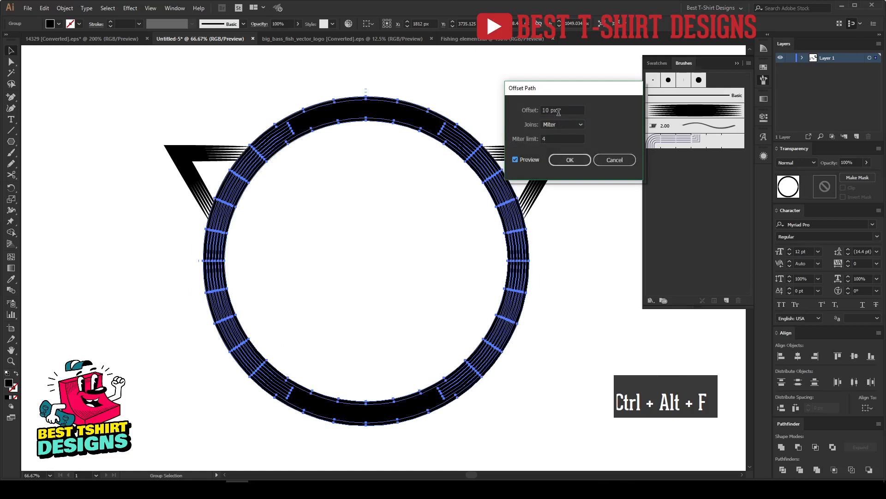
left_click(569, 160)
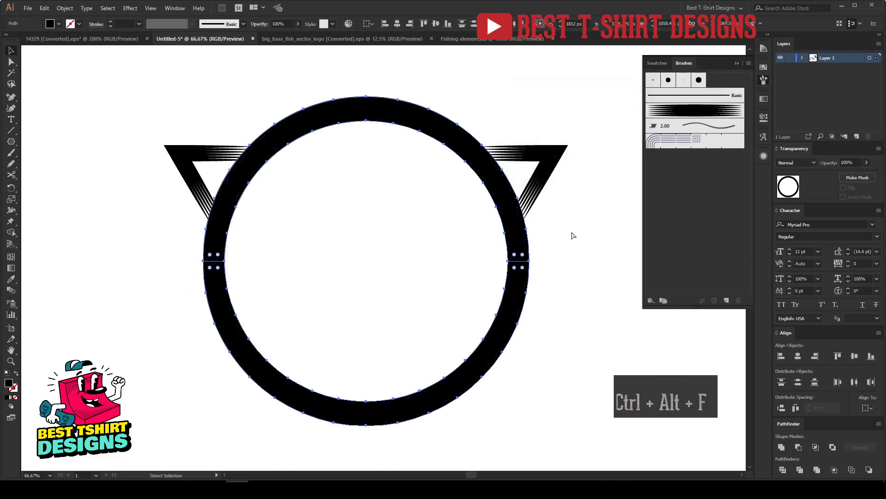
Cut the offset ring and paste it in place into a new opacity mask on the corner pieces, with Clip turned off.
key("ctrl+x")
left_click(547, 162)
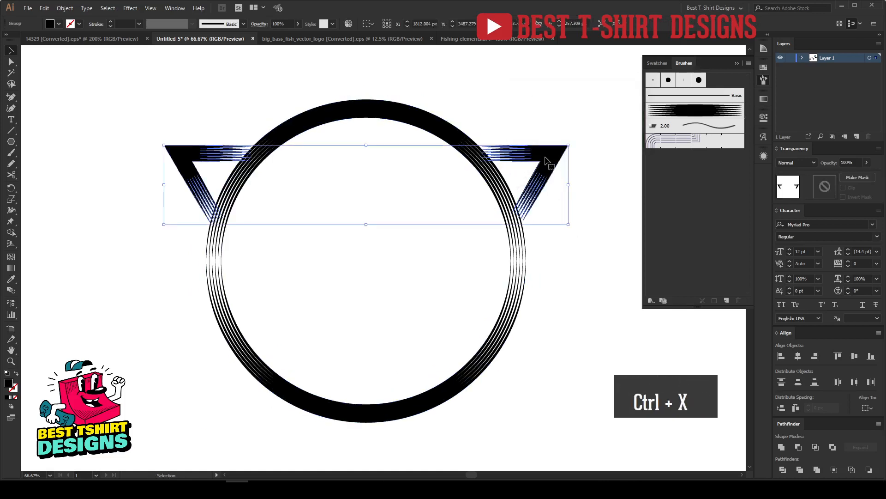
left_click(826, 189)
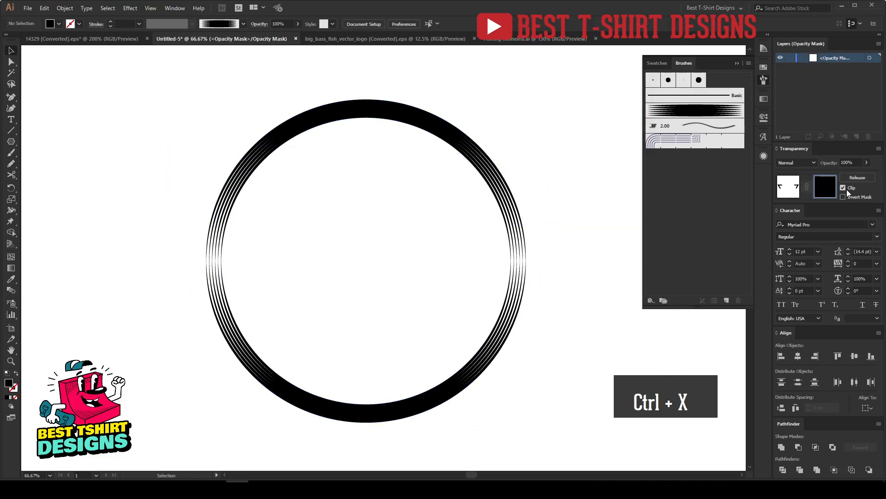
left_click(842, 188)
key("ctrl+f")
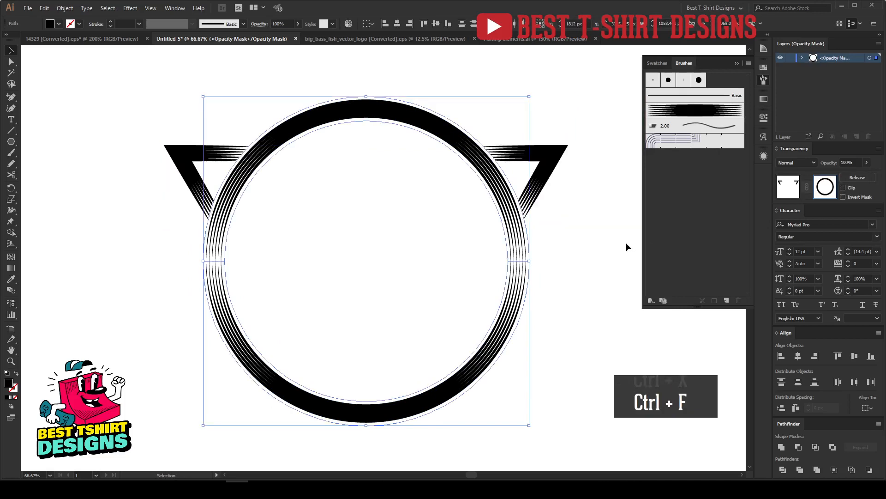
Delete the lower half of the offset ring from the opacity mask.
left_click(626, 243)
scroll(529, 217, "up", 2)
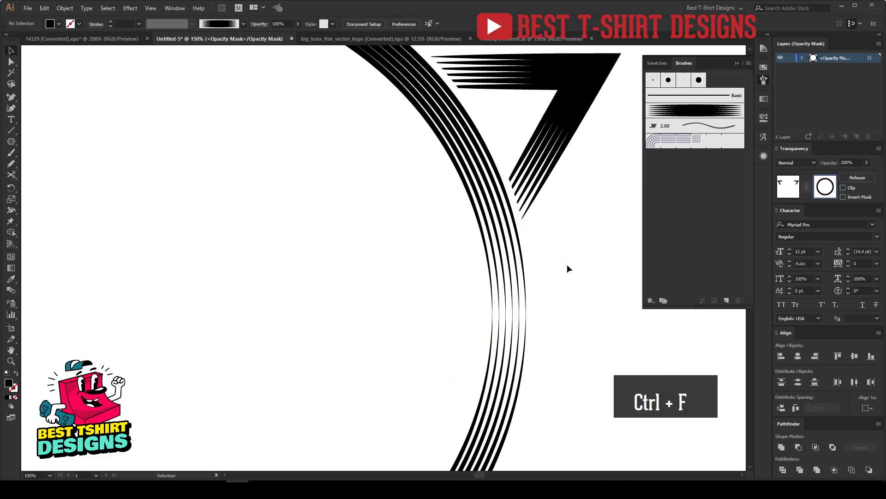
scroll(503, 246, "down", 3)
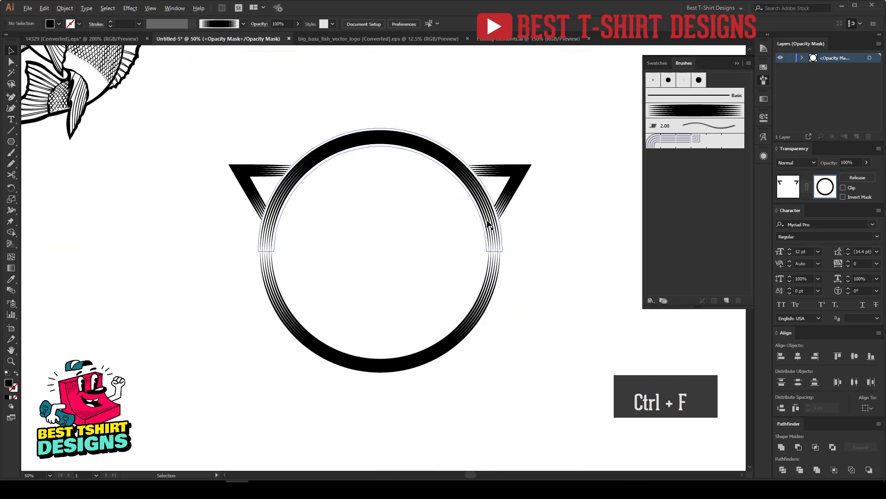
left_click(488, 297)
key("Delete")
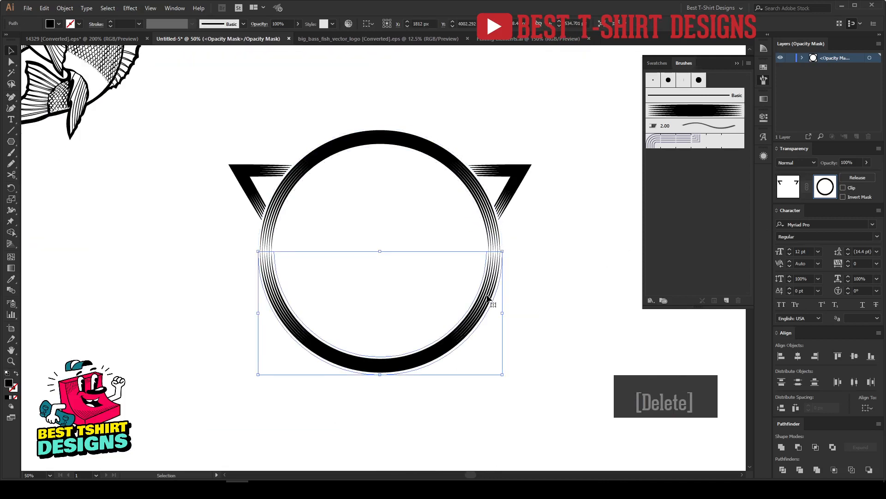
Leave the opacity mask, then place the bass line art over the ring and enlarge it to slightly overlap the ring's edges.
left_click(795, 190)
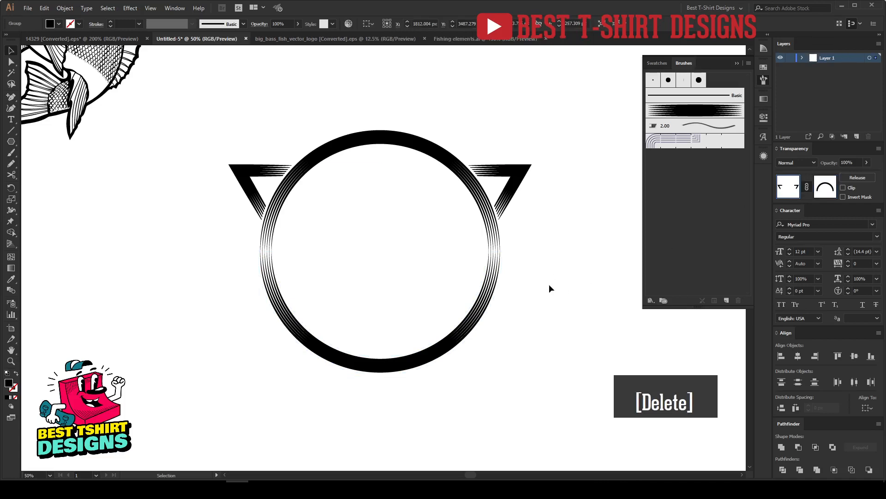
scroll(352, 277, "down", 1)
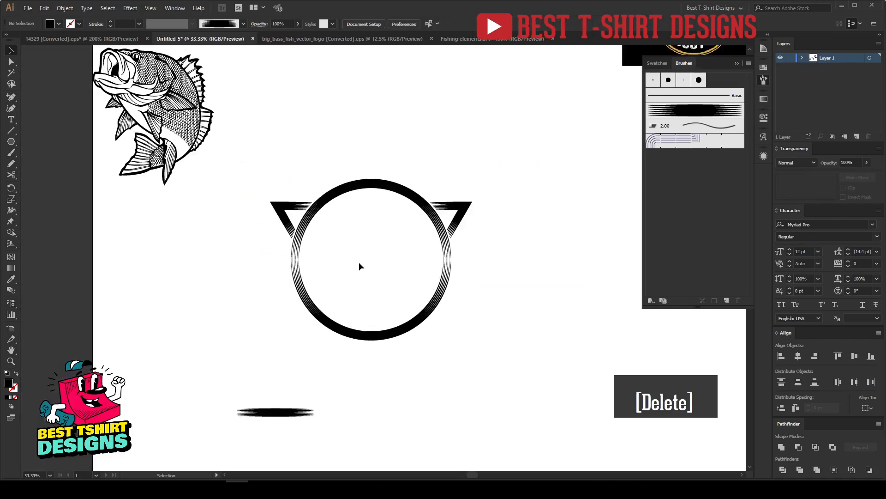
scroll(378, 254, "down", 1)
left_click(210, 151)
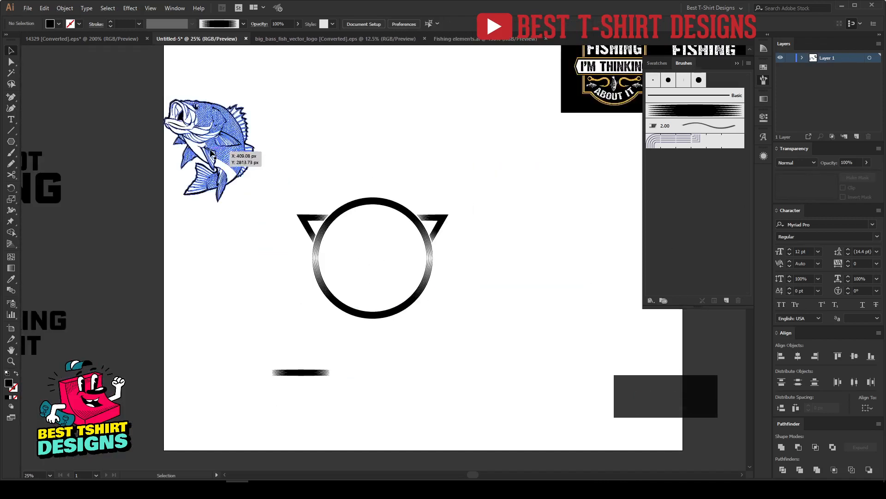
left_click_drag(223, 140, 385, 246)
scroll(375, 275, "up", 2)
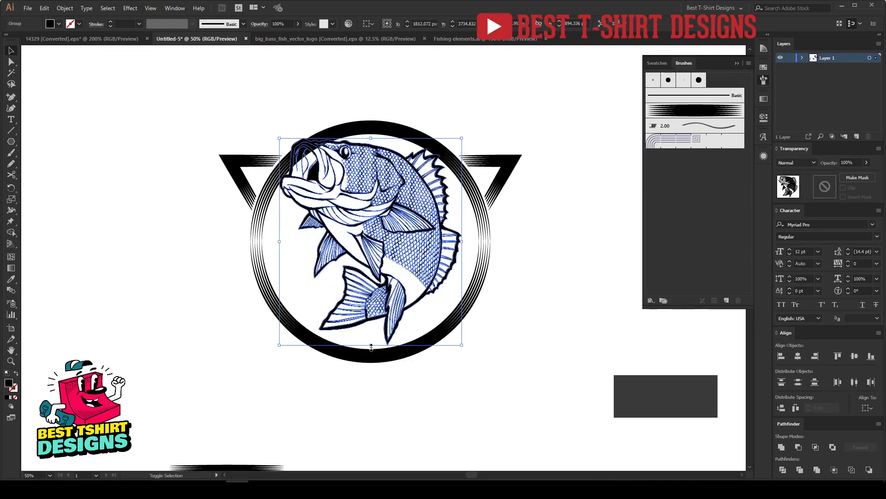
left_click_drag(371, 344, 370, 376)
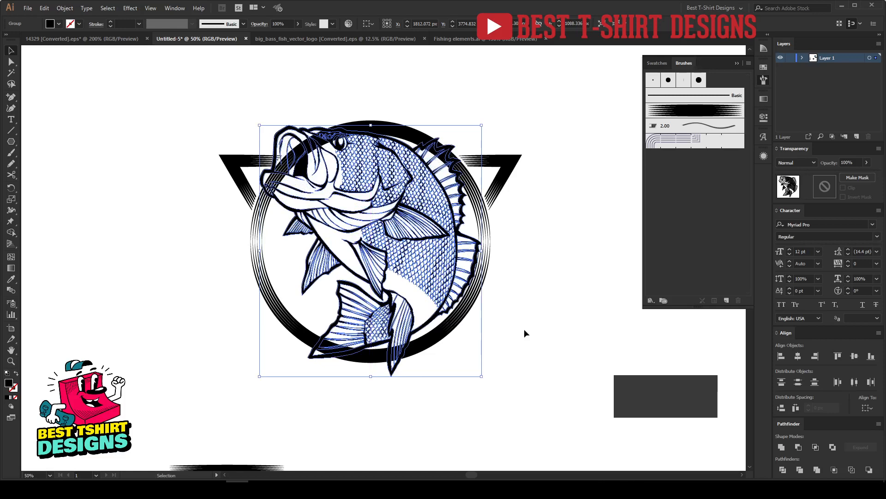
Move the bass aside and group the ring with its two triangle corner pieces.
scroll(408, 255, "down", 2)
left_click_drag(409, 255, 131, 191)
left_click_drag(300, 170, 492, 322)
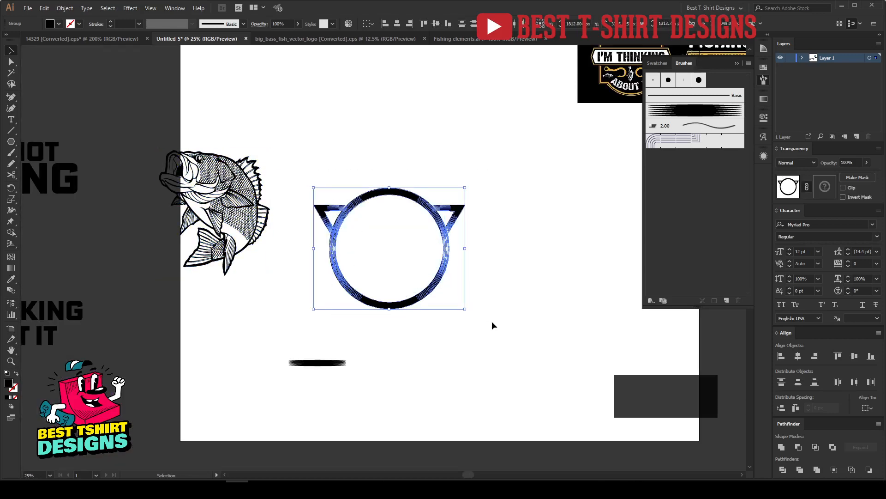
key("ctrl+g")
left_click(492, 320)
Move the bass back over the ring group and center the two on each other horizontally and vertically.
left_click_drag(188, 197, 418, 257)
left_click_drag(472, 310, 325, 141)
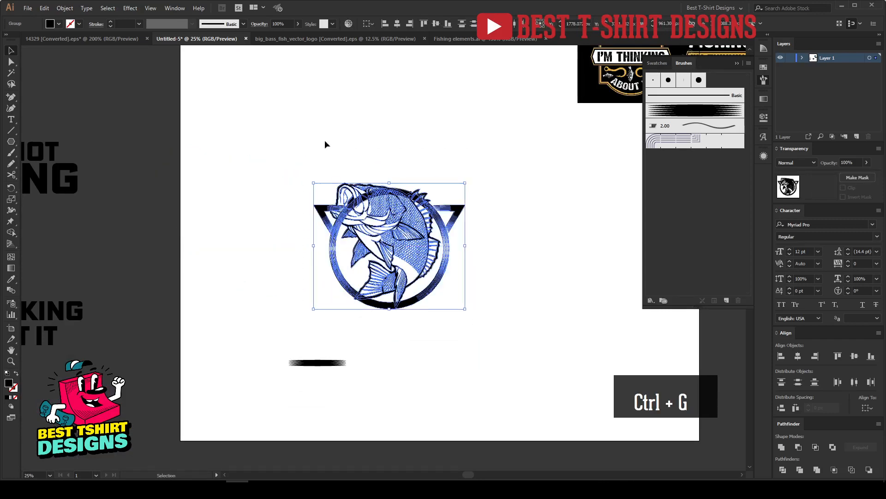
left_click(398, 24)
left_click(435, 24)
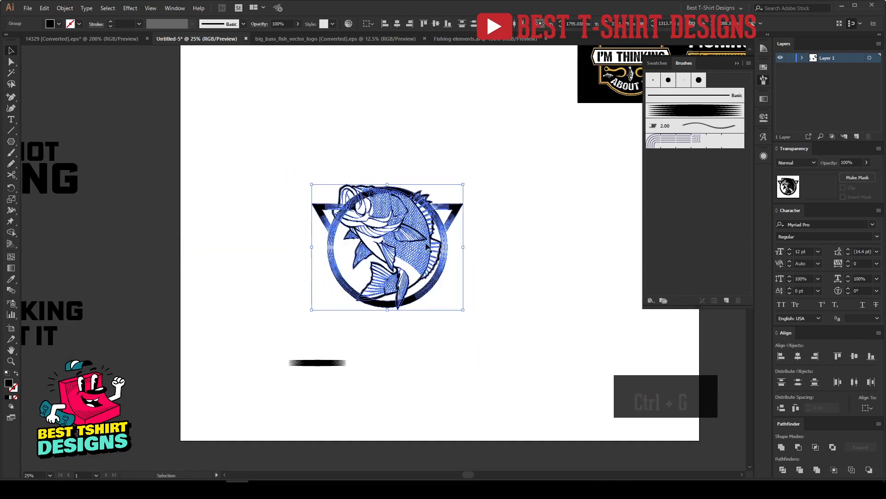
left_click(480, 208)
Nudge the bass about 20 px to the left and 32 px down inside the ring.
scroll(405, 249, "up", 1)
scroll(405, 250, "up", 1)
left_click(405, 250)
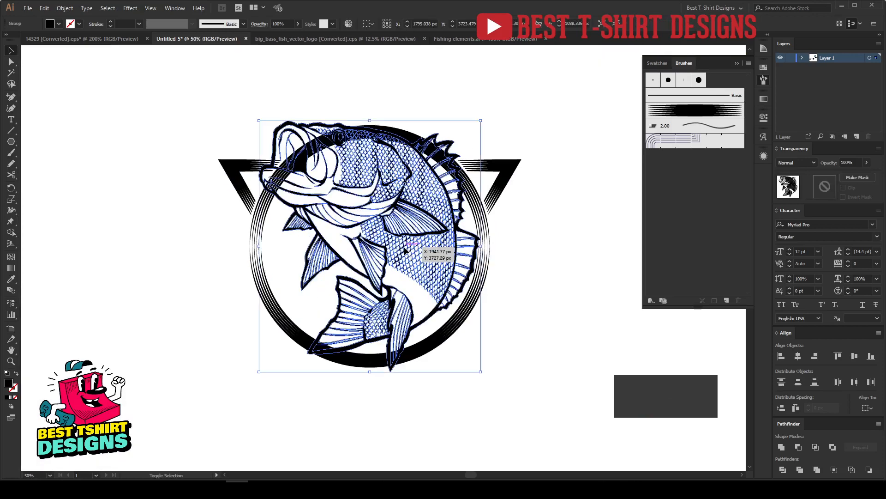
key("shift+Down")
key("shift+Down")
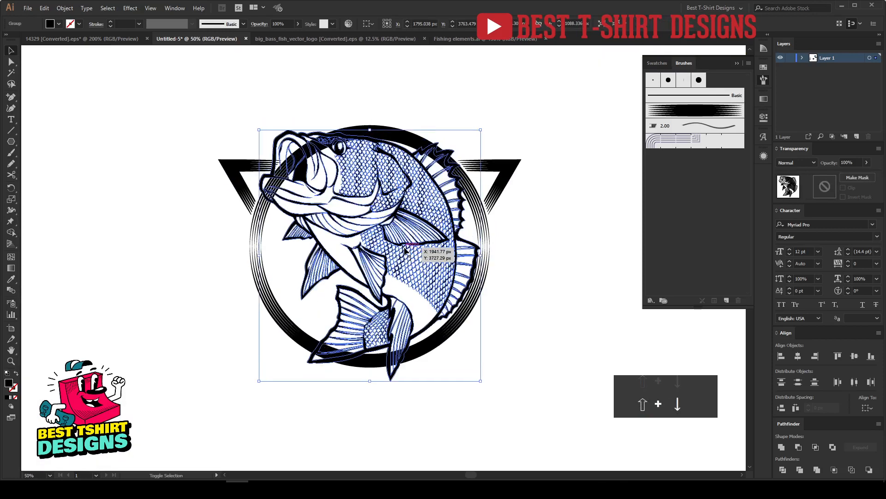
key("shift+Left")
key("Up")
key("Up")
key("Up")
key("Up")
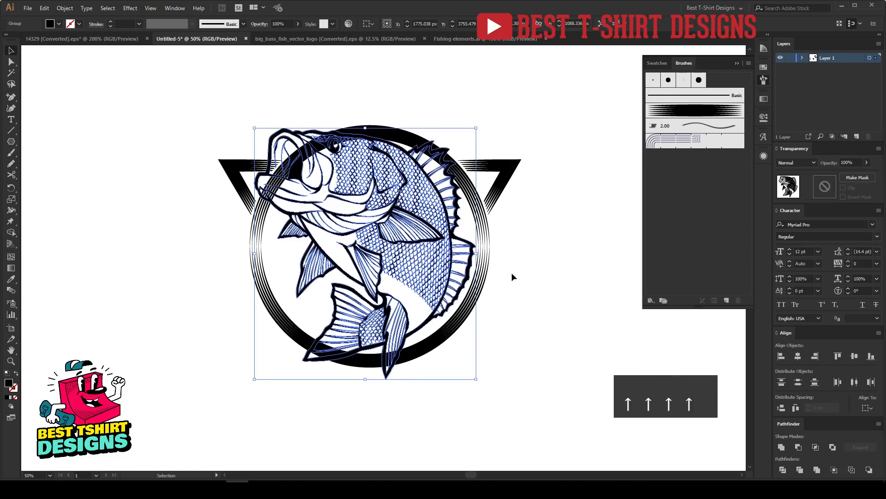
key("ctrl+alt")
key("ctrl+alt+f")
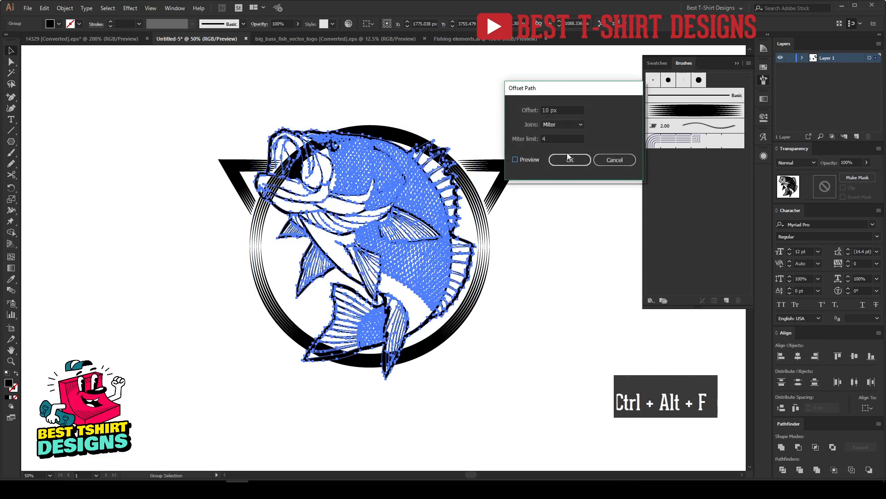
left_click(531, 159)
left_click(602, 157)
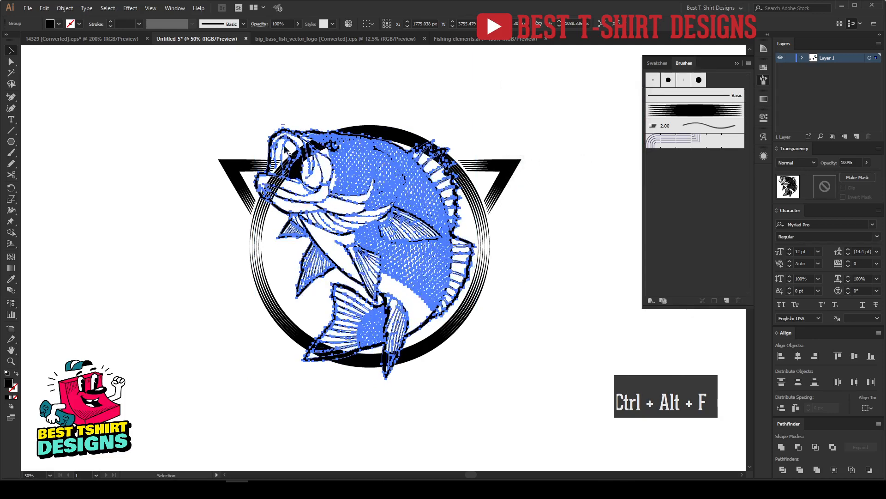
left_click(65, 8)
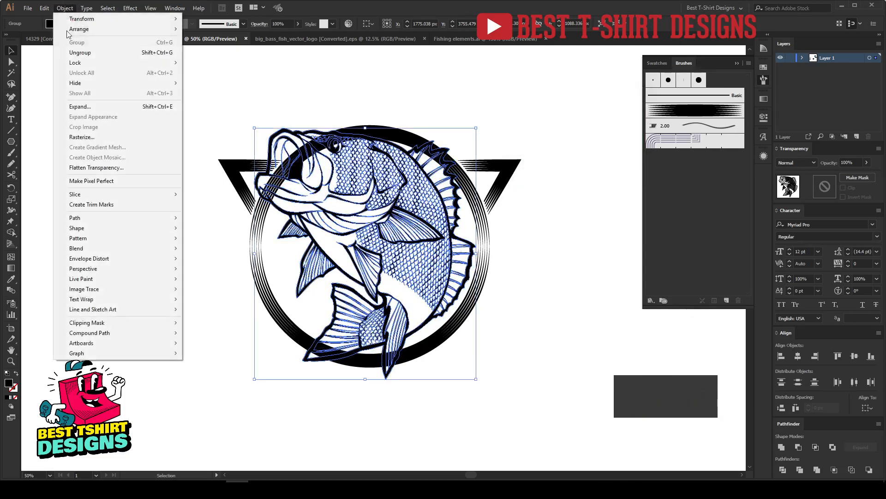
mouse_move(103, 216)
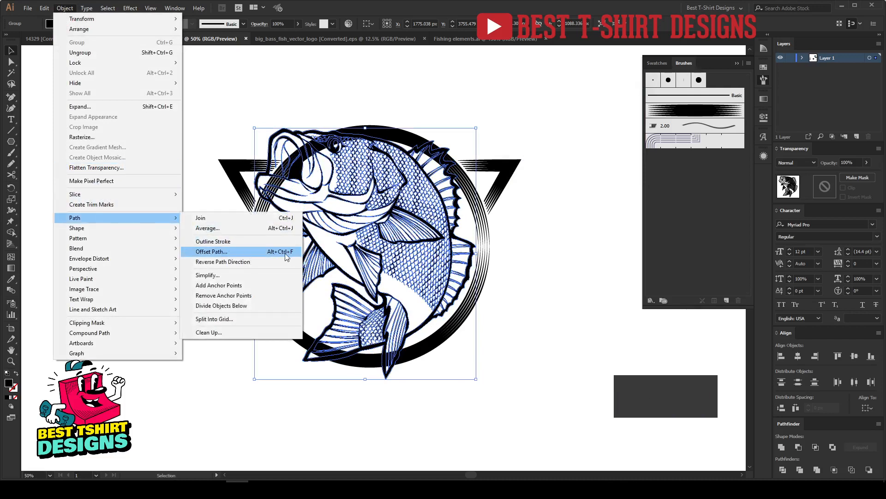
left_click(573, 269)
Create a 10 px offset path from the bass with round joins and merge it into one solid silhouette.
left_click(415, 235)
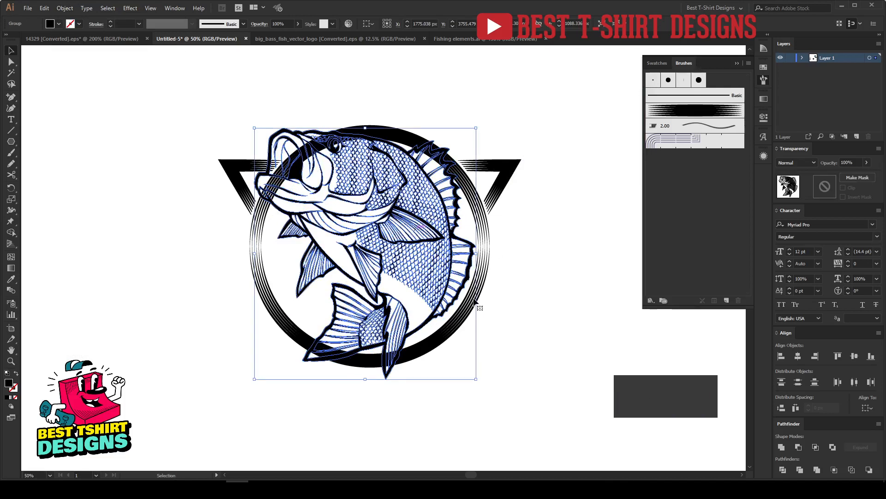
key("ctrl+alt+f")
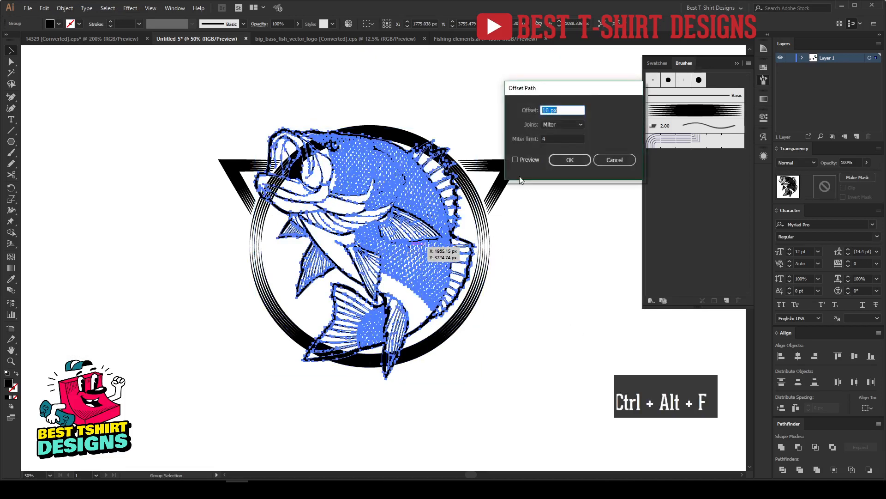
left_click(530, 161)
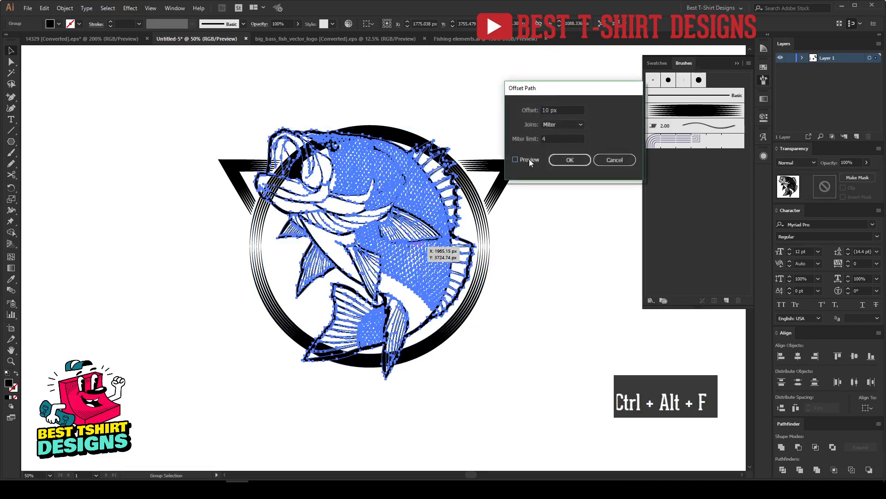
key("space")
left_click_drag(546, 89, 494, 44)
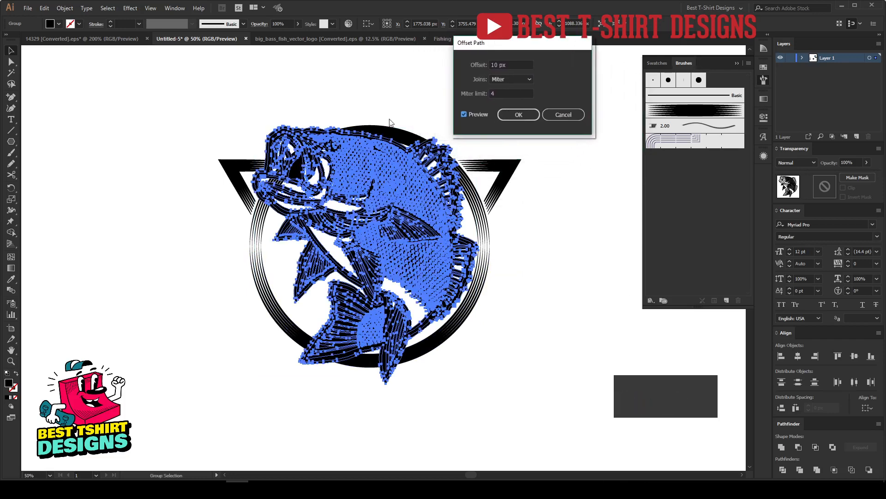
left_click(498, 83)
left_click(506, 100)
key("Down")
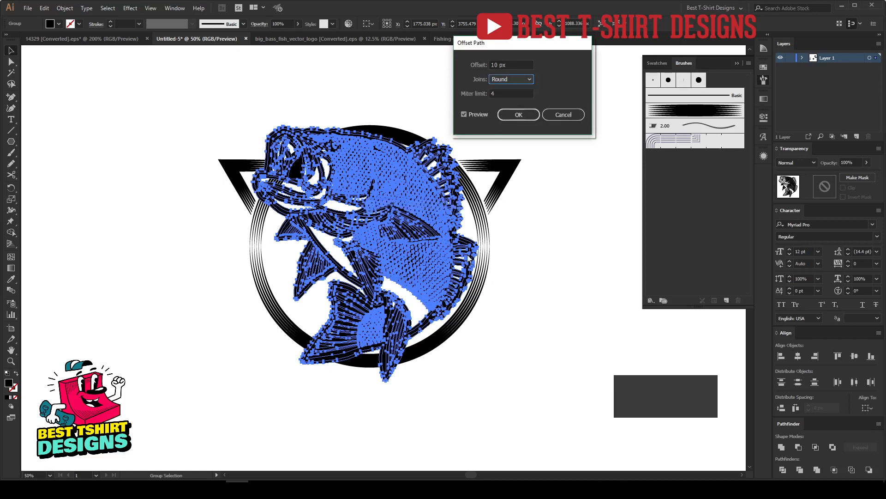
left_click(518, 118)
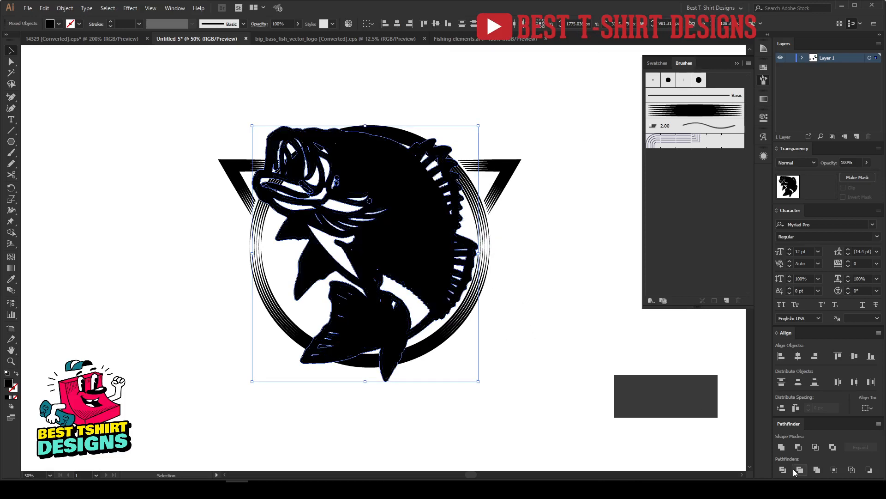
left_click(817, 470)
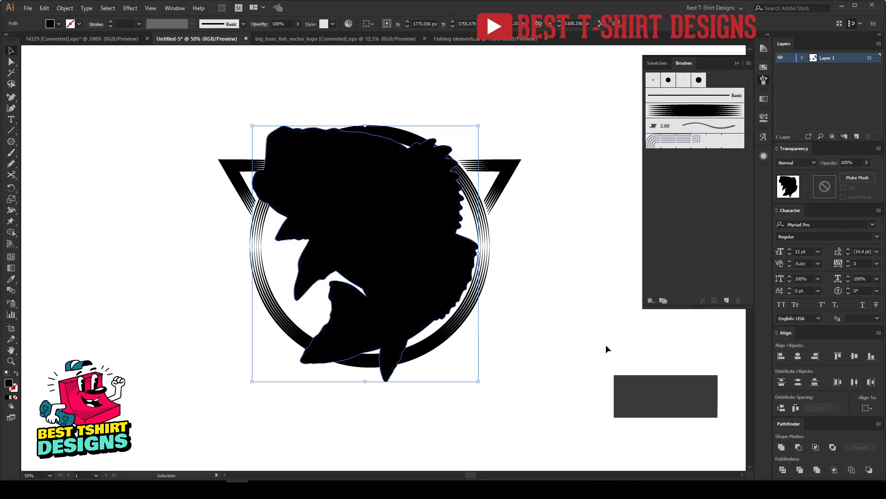
Cut the bass silhouette and paste it in place into a new opacity mask on the ring group, with Clip turned off.
key("ctrl+x")
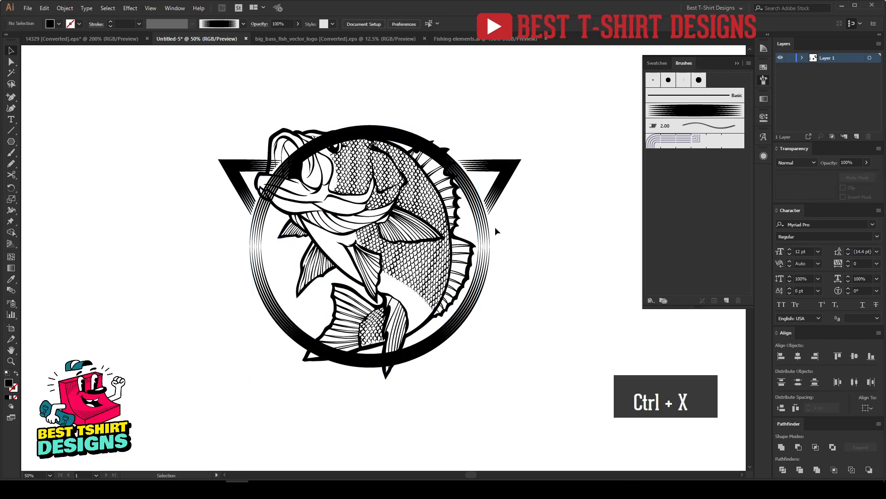
left_click(482, 224)
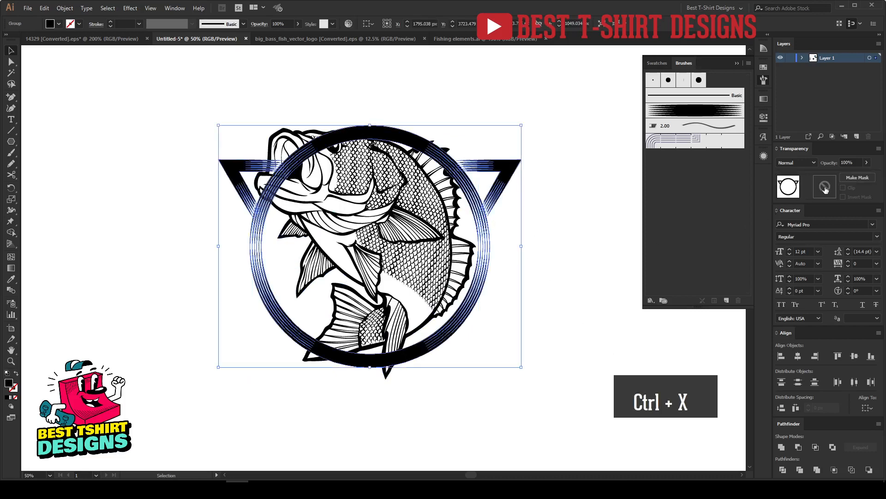
left_click(825, 188)
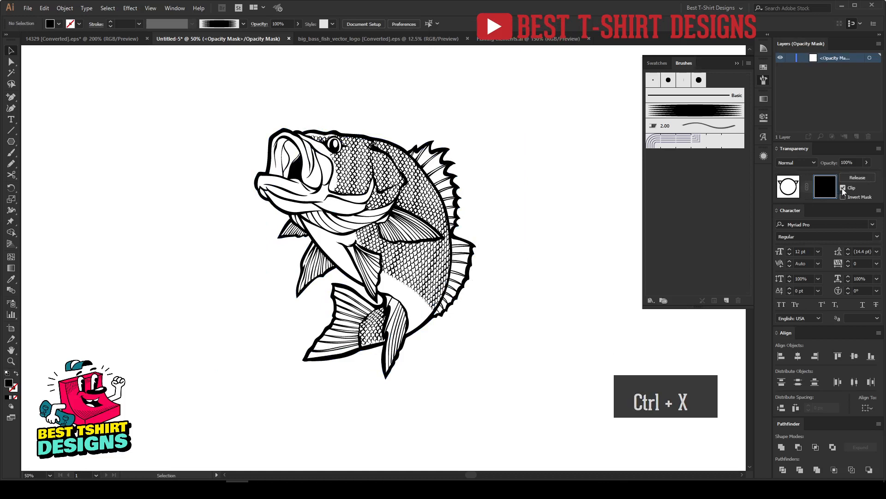
left_click(843, 187)
key("ctrl+f")
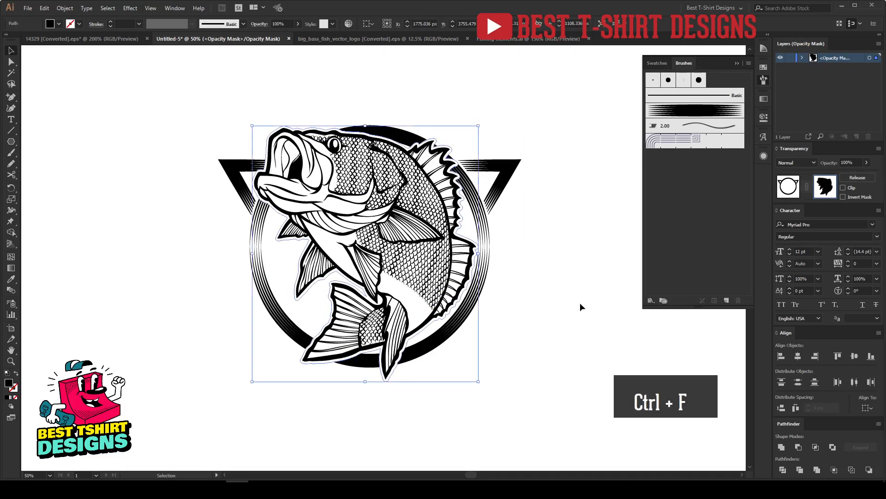
left_click(580, 302)
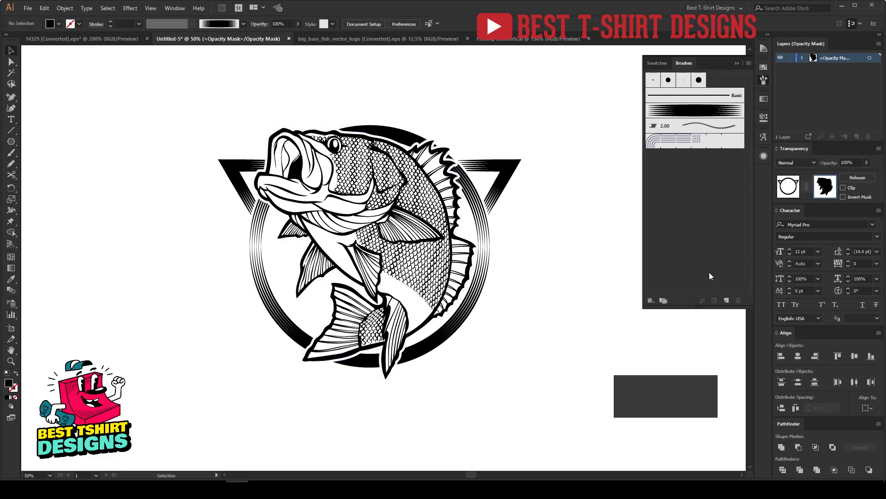
left_click(791, 194)
Group the bass with the masked ring and triangle corners.
key("ctrl+minus")
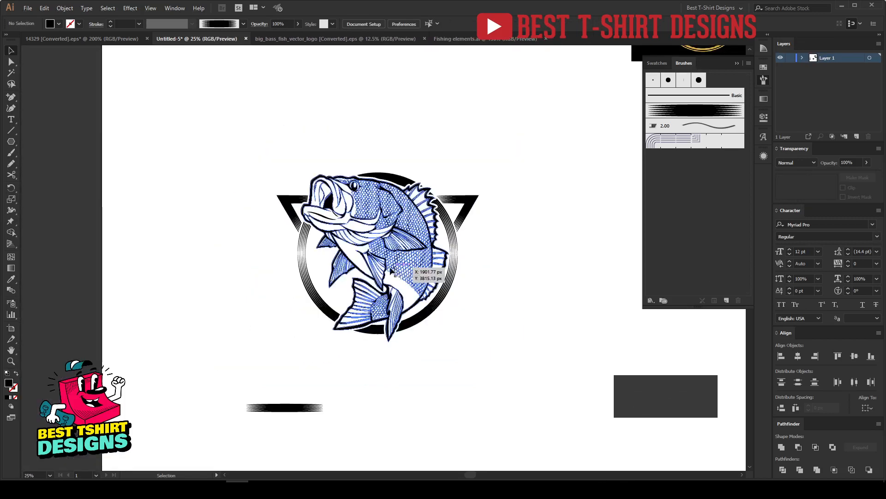
left_click_drag(291, 188, 513, 339)
key("ctrl+g")
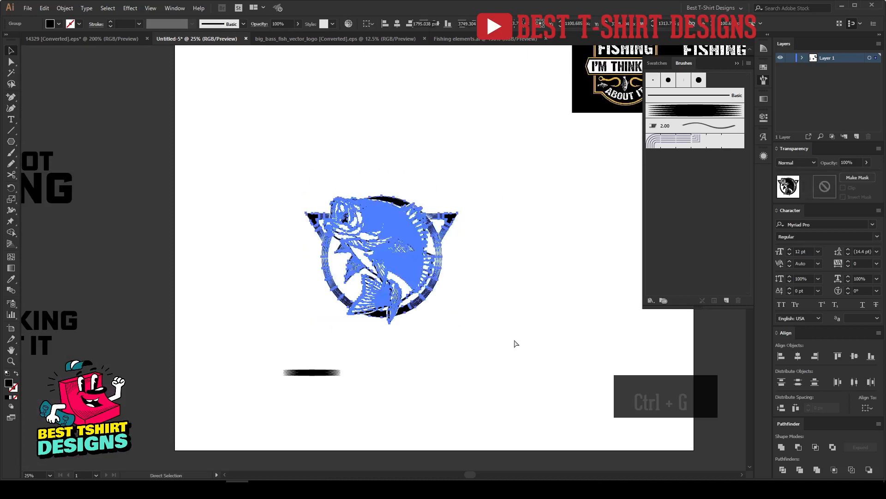
left_click(500, 332)
scroll(445, 312, "up", 1)
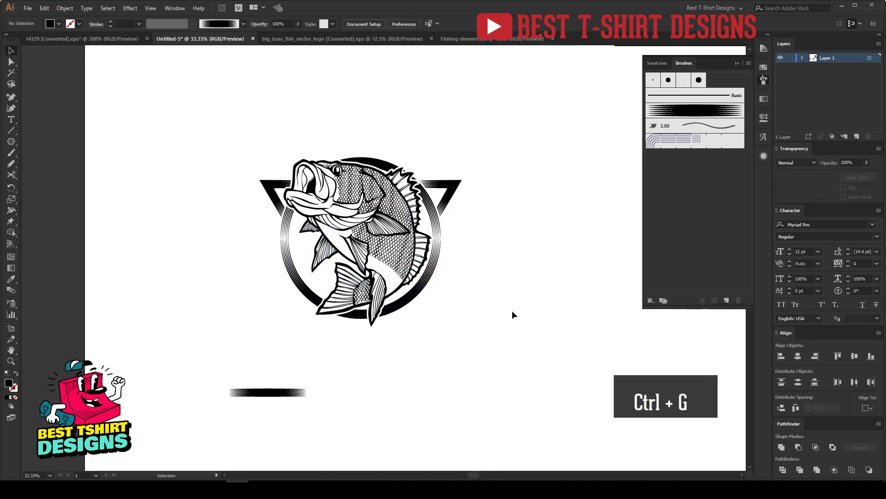
Place "IF I'M NOT FISHING" above the bass emblem and "I'M THINKING ABOUT IT" below it, moving the striped brush sample further down.
scroll(512, 309, "down", 2)
left_click_drag(455, 279, 442, 253)
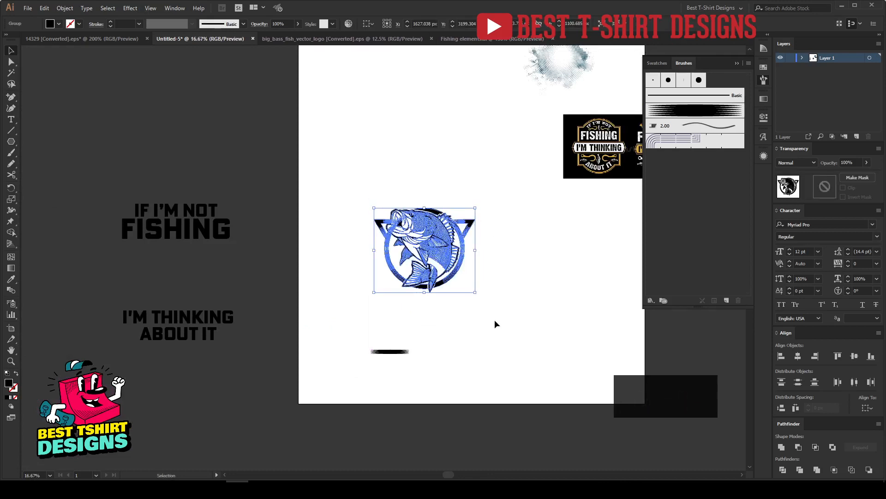
left_click(494, 320)
left_click_drag(196, 227, 449, 195)
left_click_drag(187, 323, 435, 307)
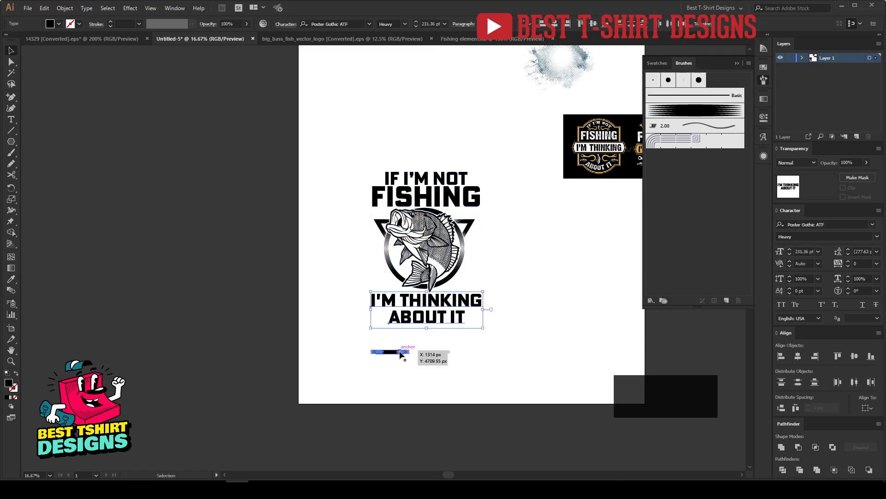
left_click_drag(400, 353, 397, 382)
Convert the "IF I'M NOT" and "FISHING" text lines to outlines.
scroll(465, 211, "up", 2)
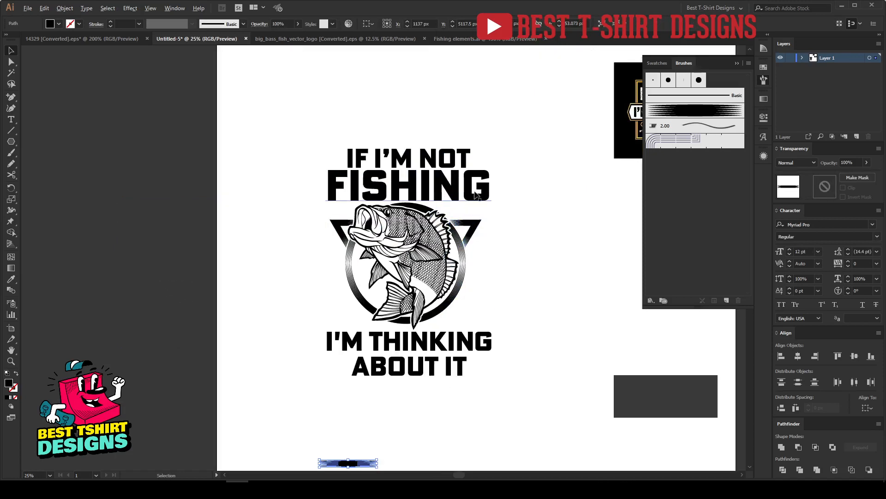
left_click(450, 184)
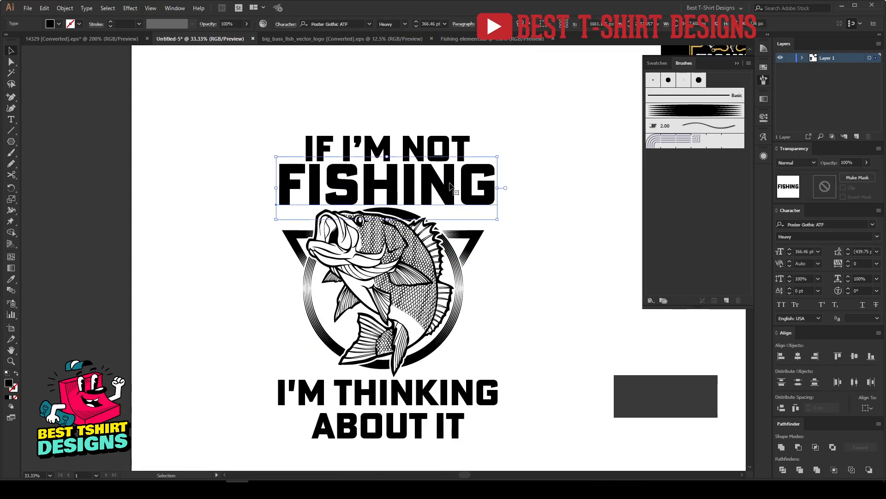
left_click(436, 150, "shift")
right_click(436, 150)
left_click(461, 213)
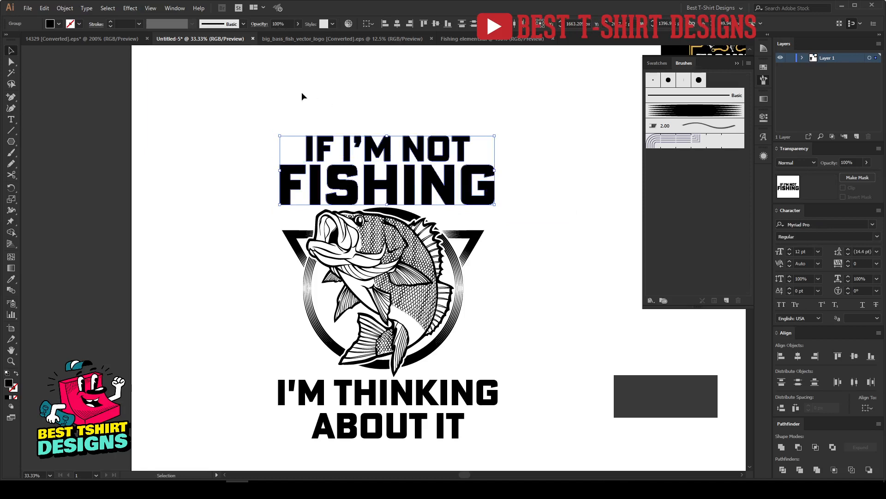
Enlarge the "IF I'M NOT FISHING" lettering slightly and centre it horizontally with the bass emblem.
left_click_drag(300, 92, 509, 307)
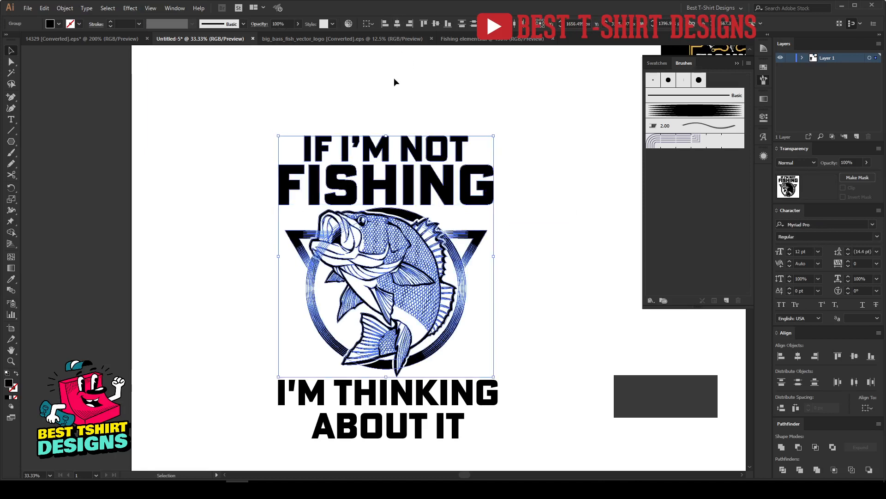
left_click_drag(417, 93, 495, 170)
left_click(376, 207, "shift")
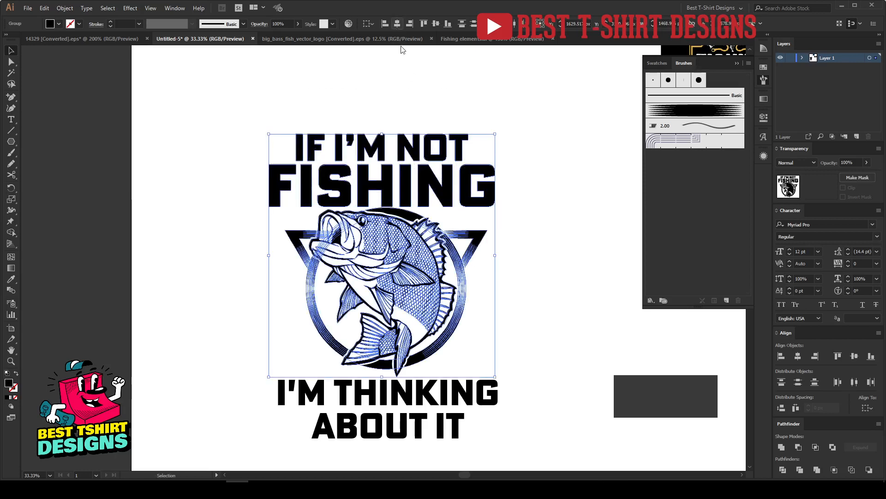
left_click(397, 24)
left_click(427, 97)
Move the word "FISHING" down so it overlaps the top edge of the ring.
left_click(427, 183)
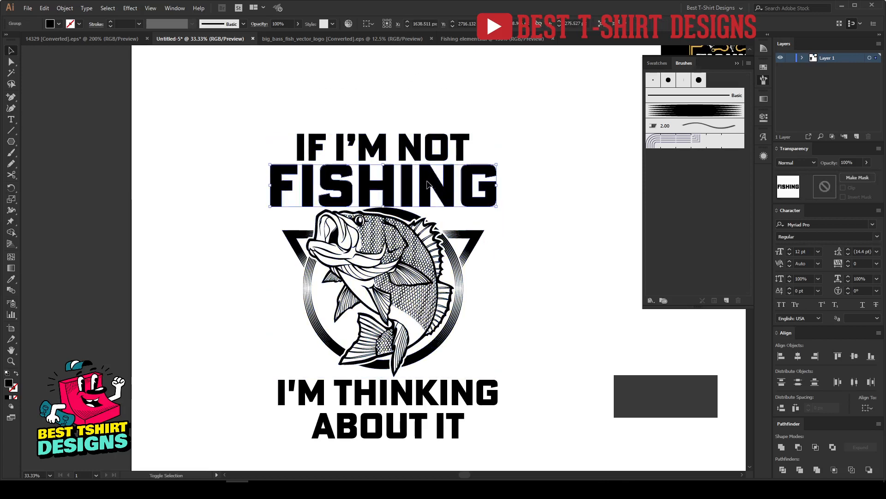
key("shift+Down")
key("shift+Down")
key("shift+Down")
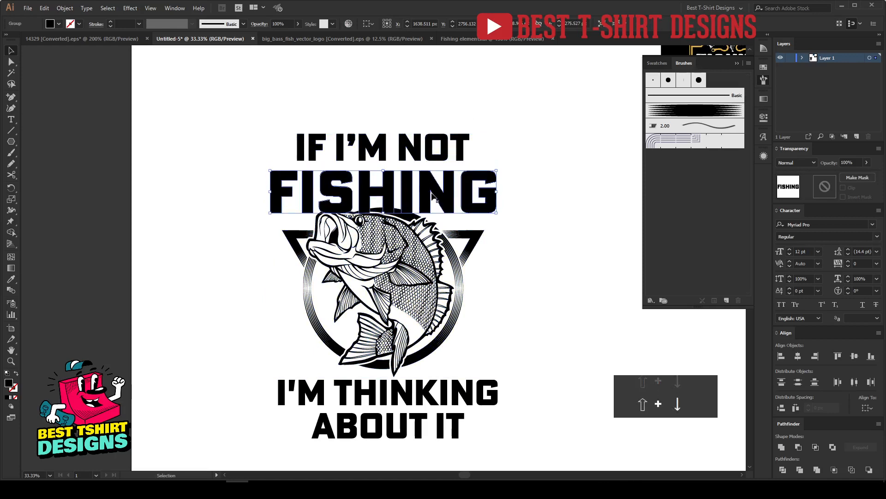
left_click(509, 229)
Apply an Arc Lower warp to "FISHING" with a horizontal bend of -10%.
scroll(480, 224, "up", 1)
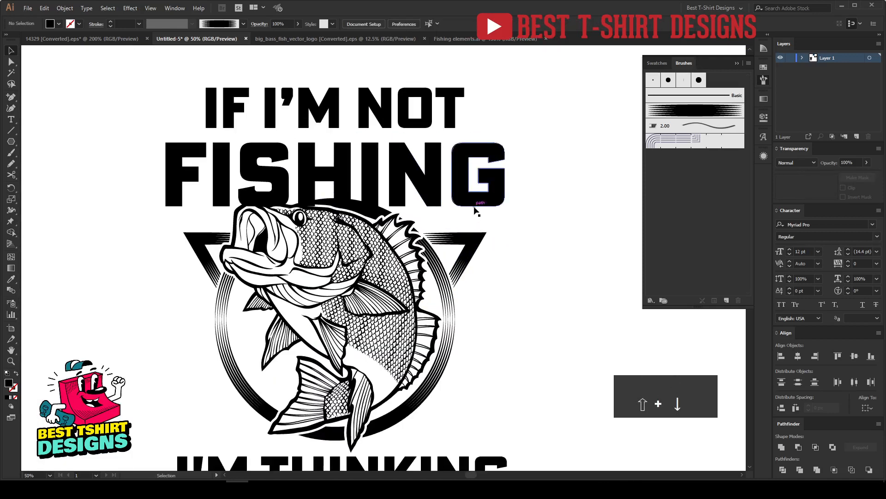
left_click(400, 185)
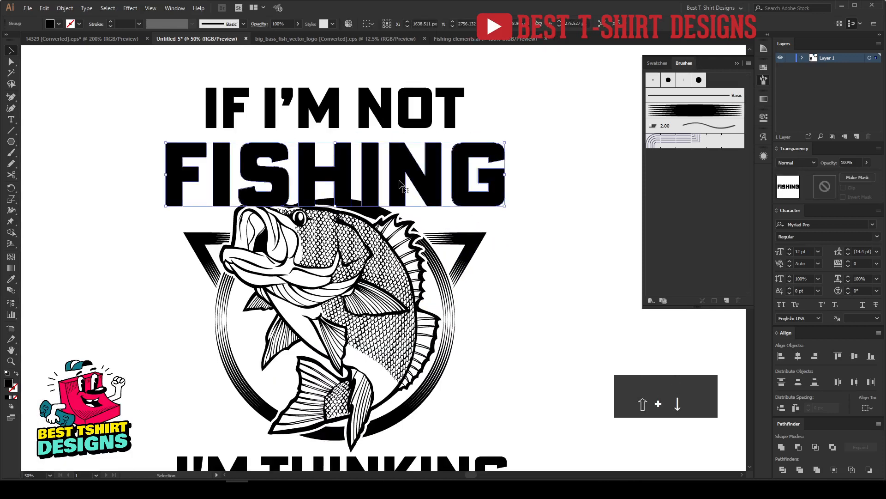
left_click(130, 7)
mouse_move(159, 129)
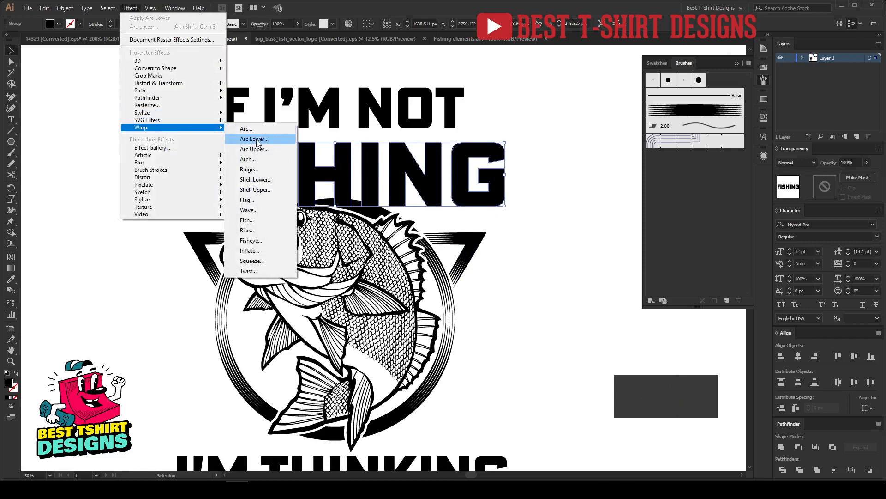
left_click(254, 139)
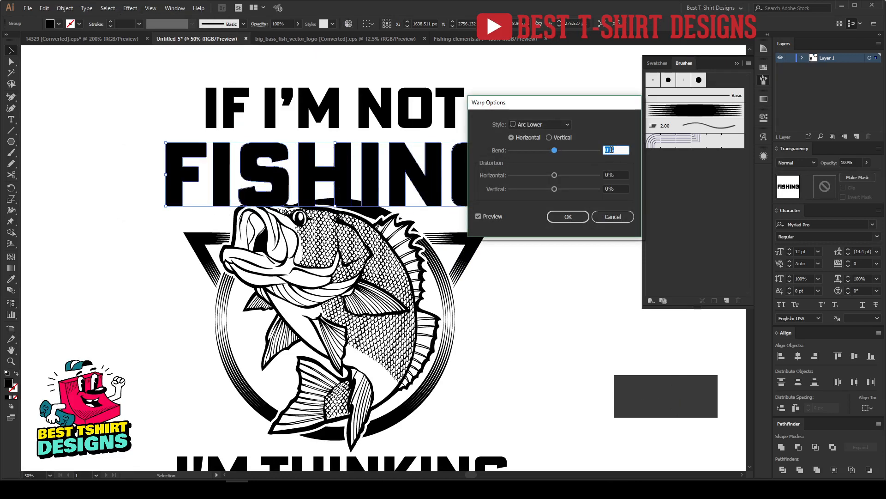
key("shift+Down")
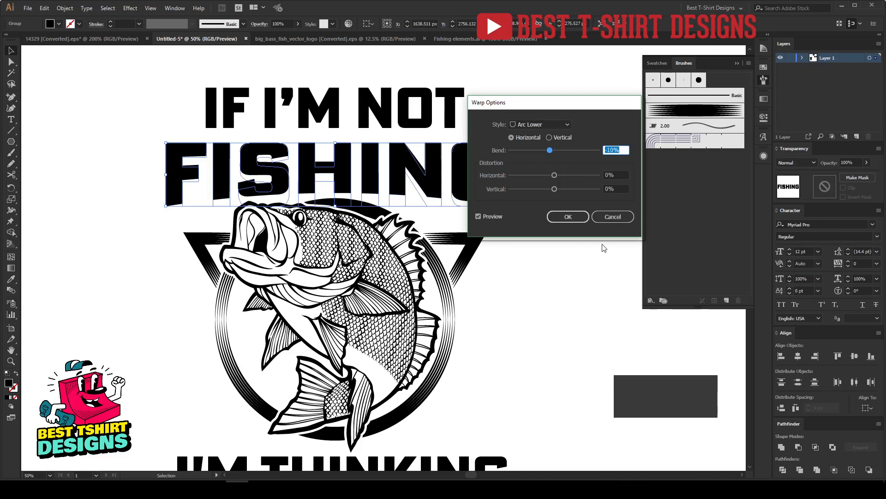
left_click(561, 220)
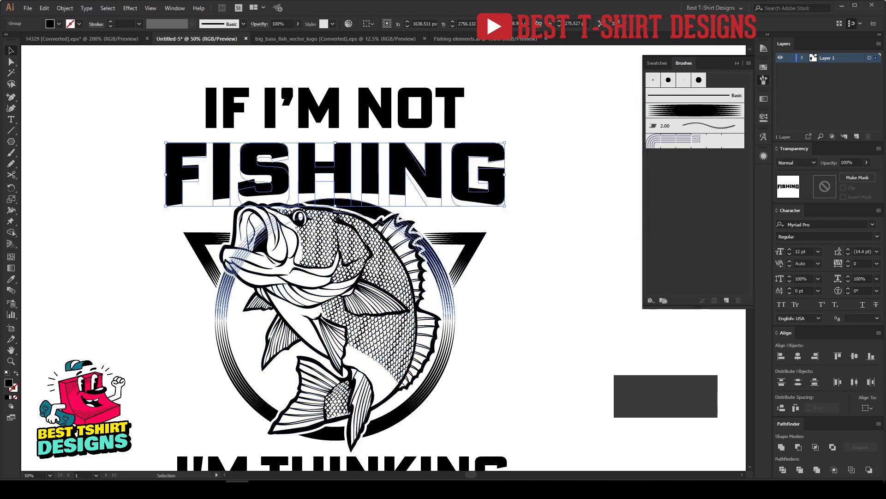
Stretch the warped "FISHING" slightly taller and lower it onto the emblem, and expand its appearance.
left_click_drag(338, 208, 337, 215)
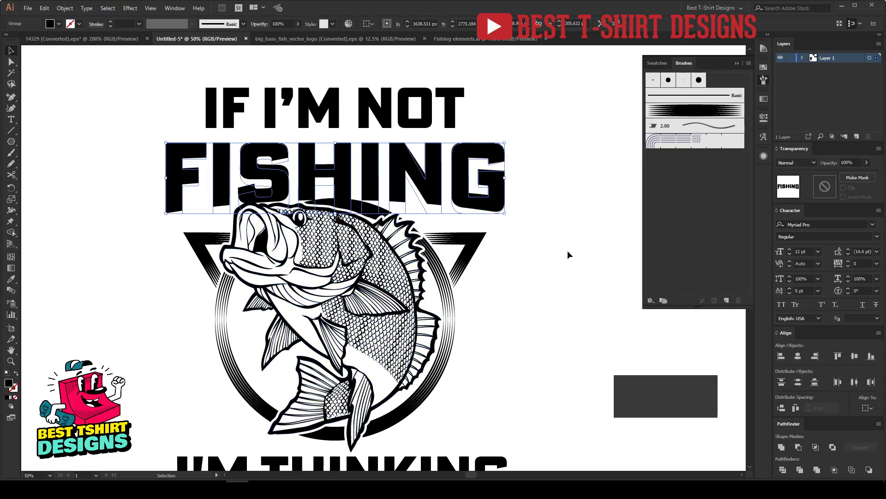
key("shift+Down")
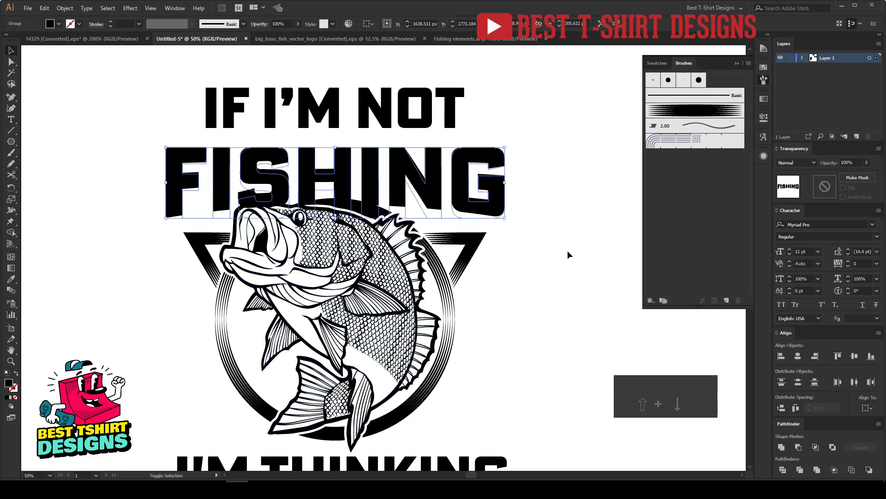
scroll(535, 249, "down", 1)
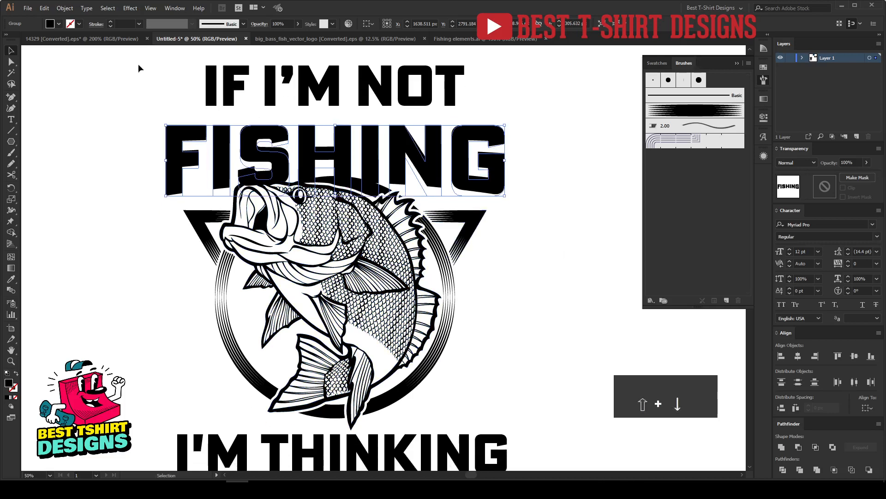
left_click(64, 8)
left_click(92, 114)
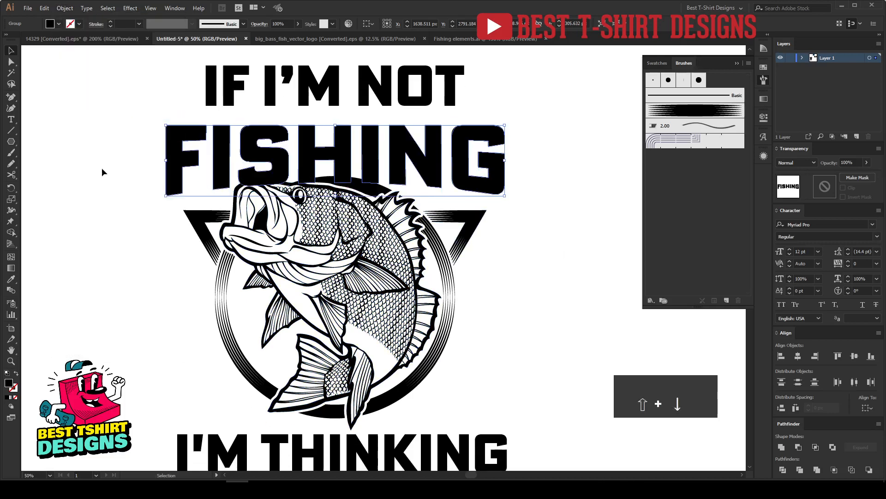
Copy the bass silhouette from the opacity mask of the ring and triangle group, and leave isolation mode.
left_click(477, 273)
double_click(469, 239)
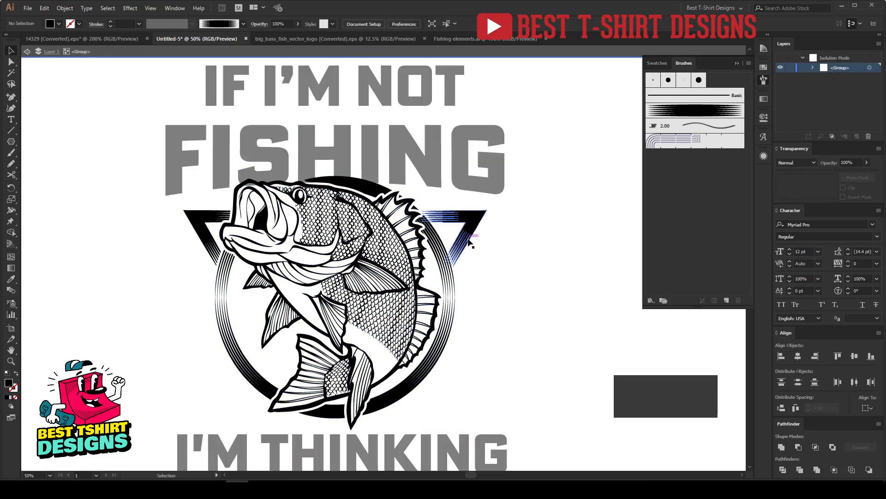
left_click(469, 239)
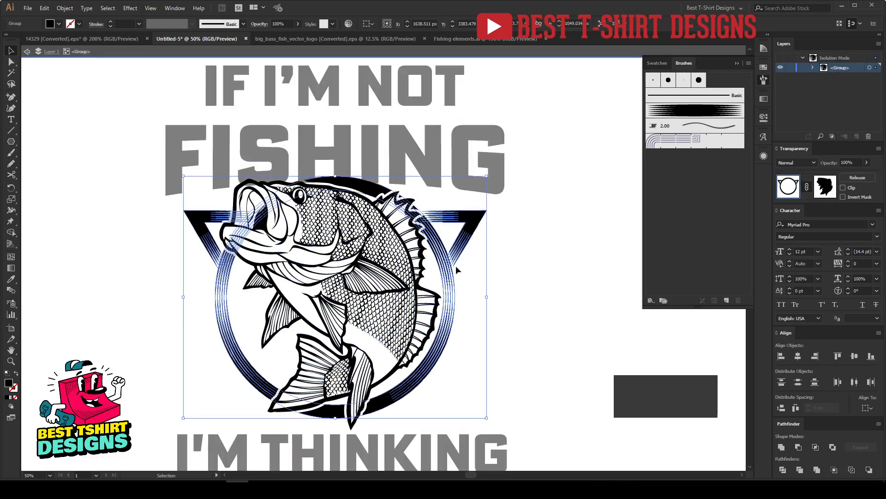
left_click(827, 187)
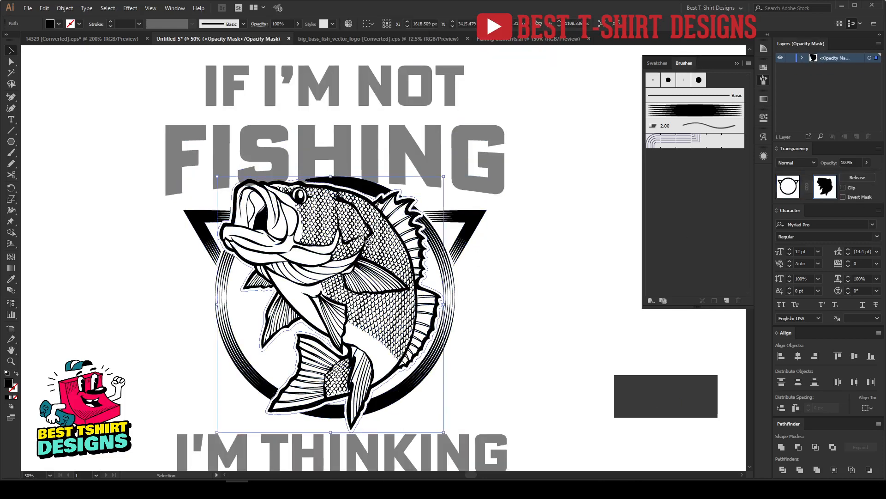
key("ctrl+c")
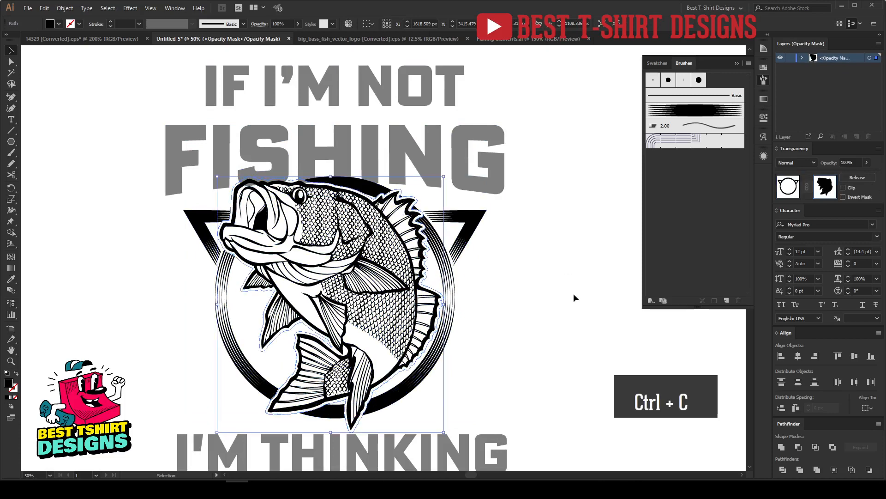
left_click(789, 188)
double_click(520, 271)
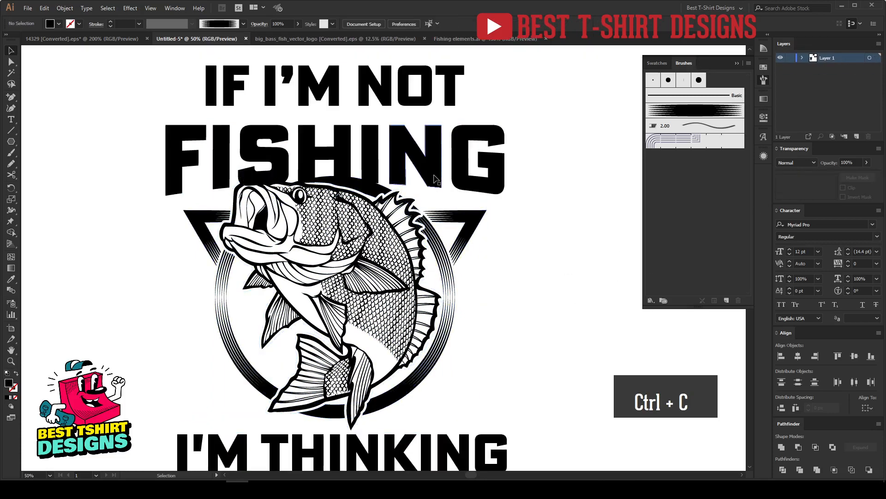
Paste the bass silhouette in place into a new opacity mask on "FISHING", and return to editing the artwork.
left_click(434, 176)
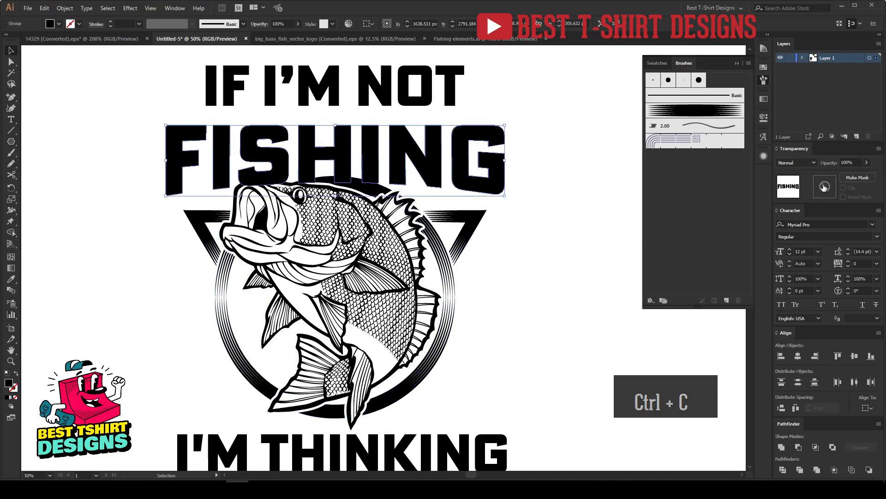
left_click(825, 187)
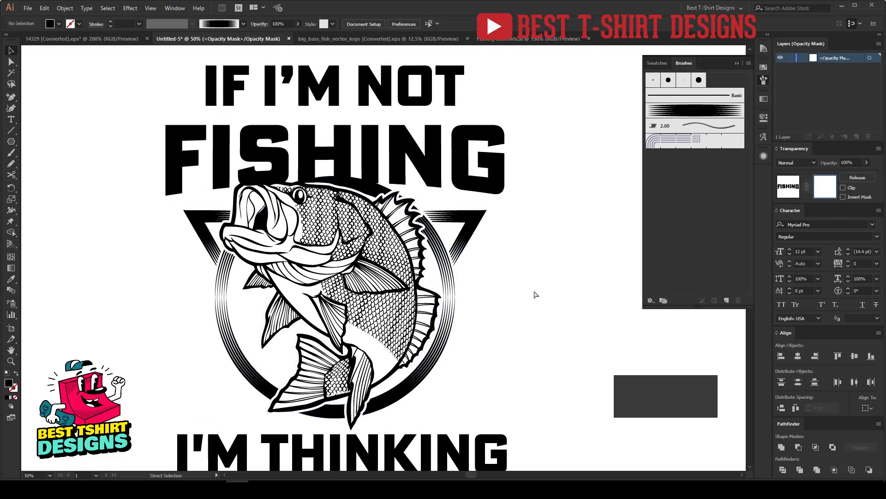
key("ctrl+f")
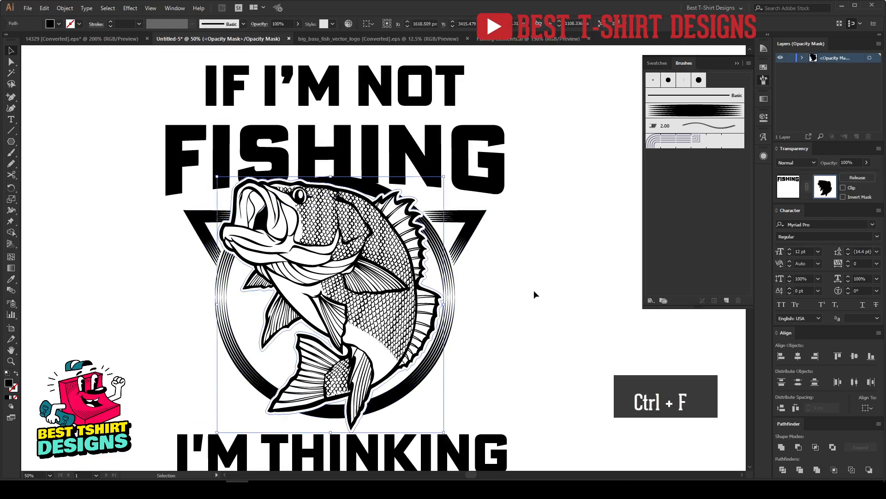
left_click(534, 295)
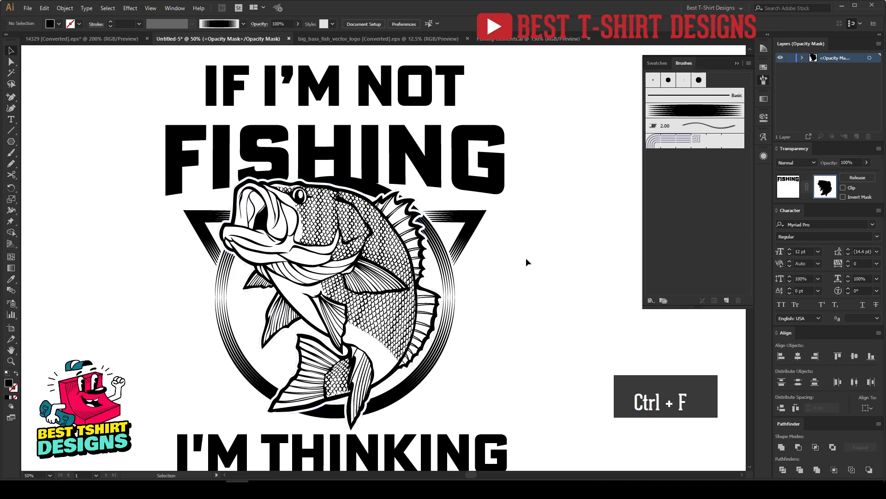
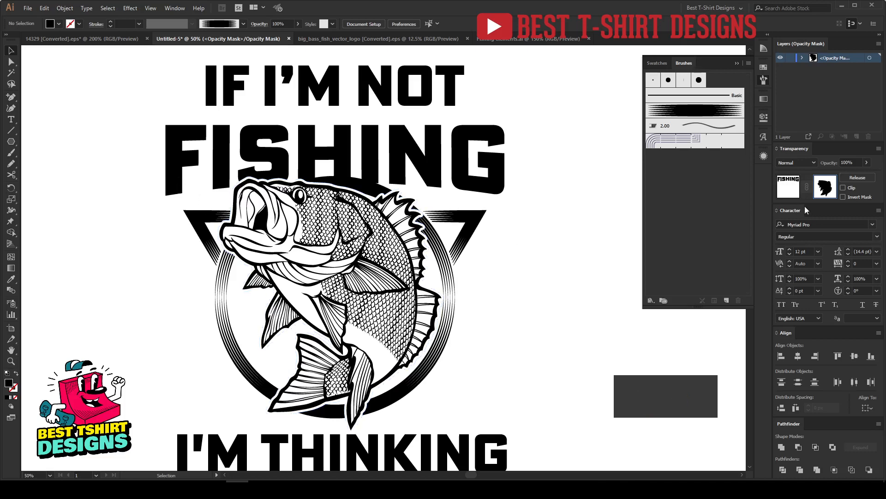
left_click(789, 187)
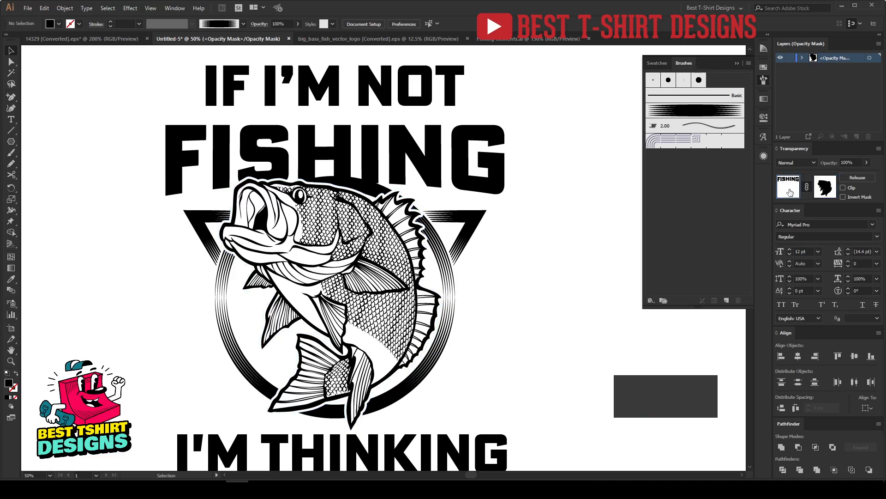
Inside the "FISHING" group, stretch the outer letters G and F downward to just above the triangle corners.
double_click(474, 194)
left_click(474, 196)
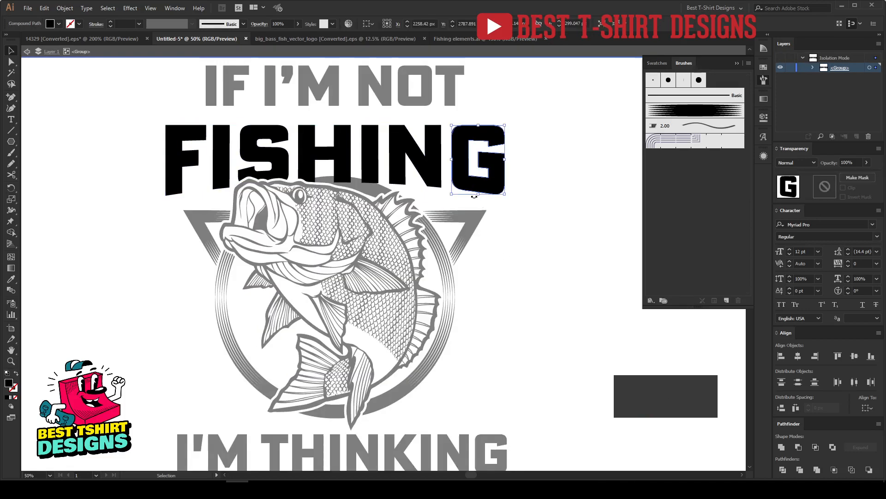
left_click_drag(478, 194, 478, 205)
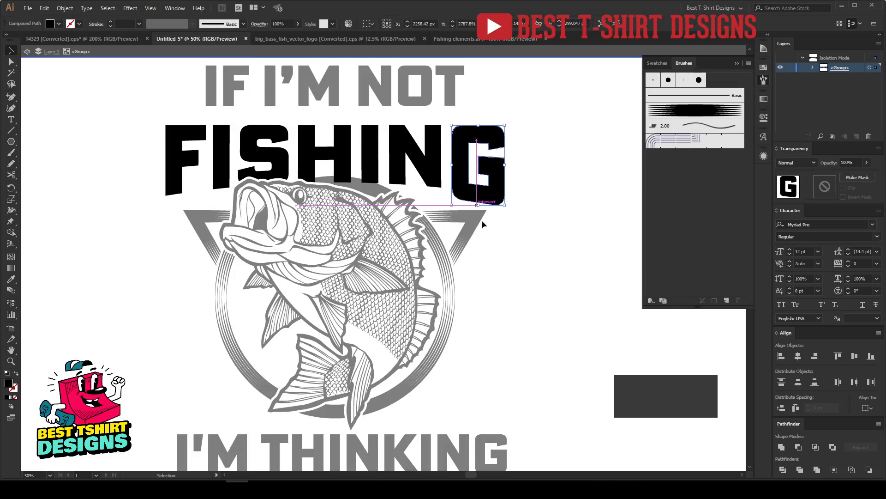
left_click(173, 187)
left_click_drag(187, 196, 186, 205)
left_click(539, 265)
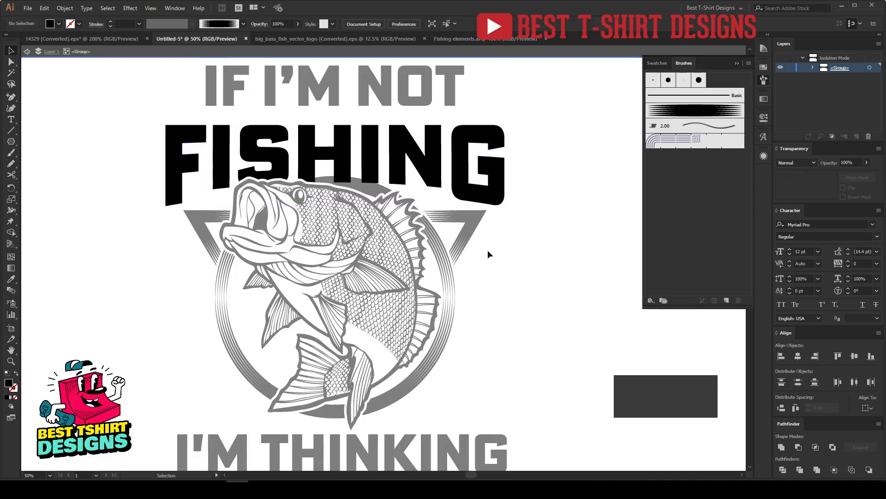
double_click(556, 240)
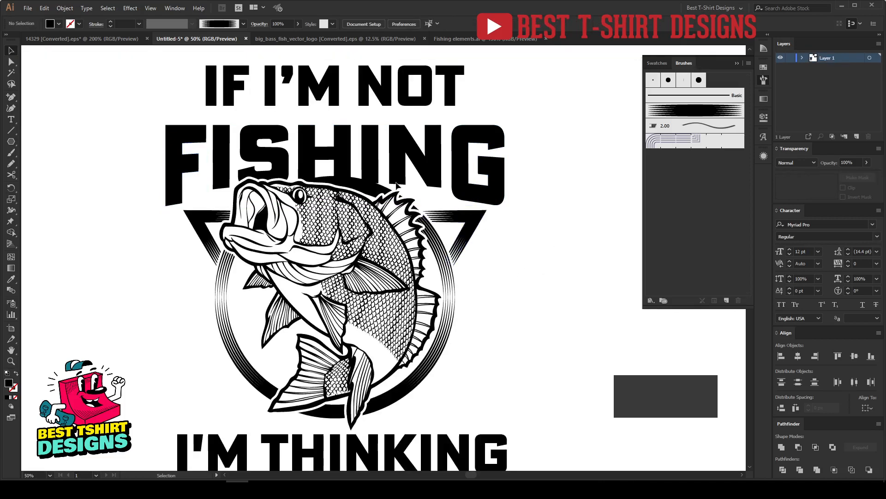
Move "IF I'M NOT" closer to "FISHING", scale it down slightly, and centre it horizontally on that word.
left_click_drag(329, 95, 329, 110)
left_click_drag(461, 103, 454, 101)
left_click(409, 144, "shift")
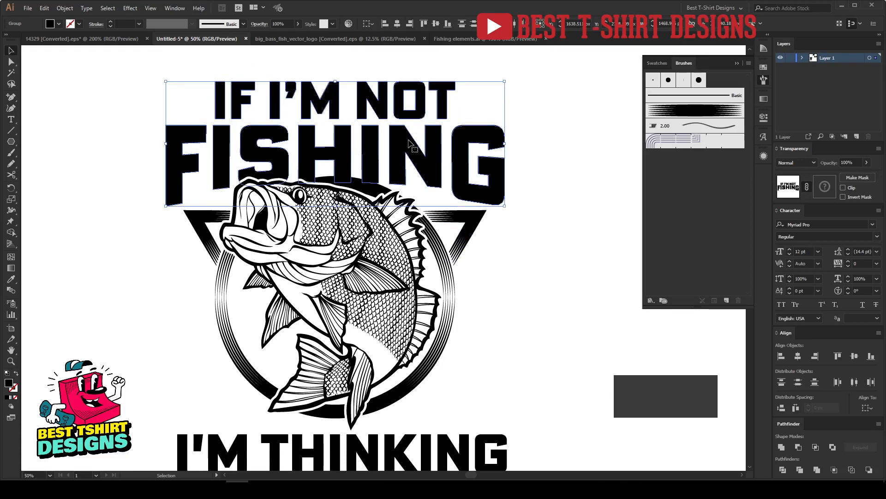
left_click(408, 144)
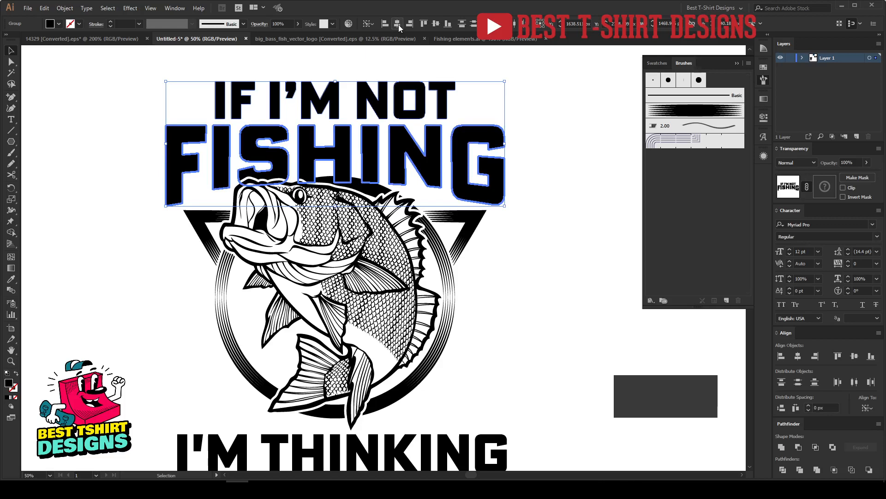
left_click(467, 103)
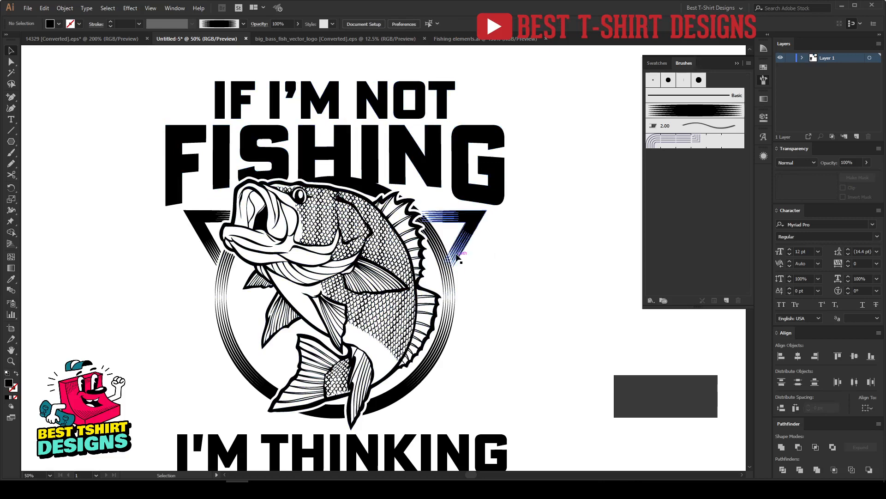
Copy the arc shape from the opacity mask of the triangle corners group nested in the emblem.
double_click(458, 259)
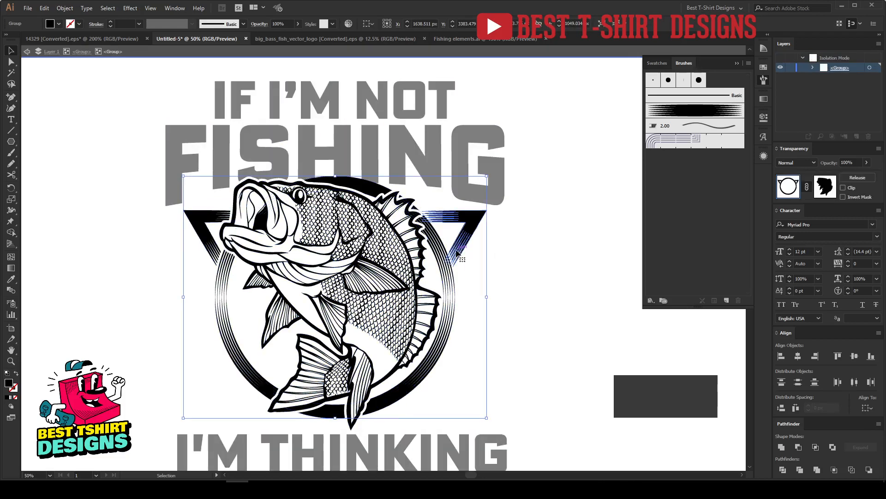
double_click(458, 253)
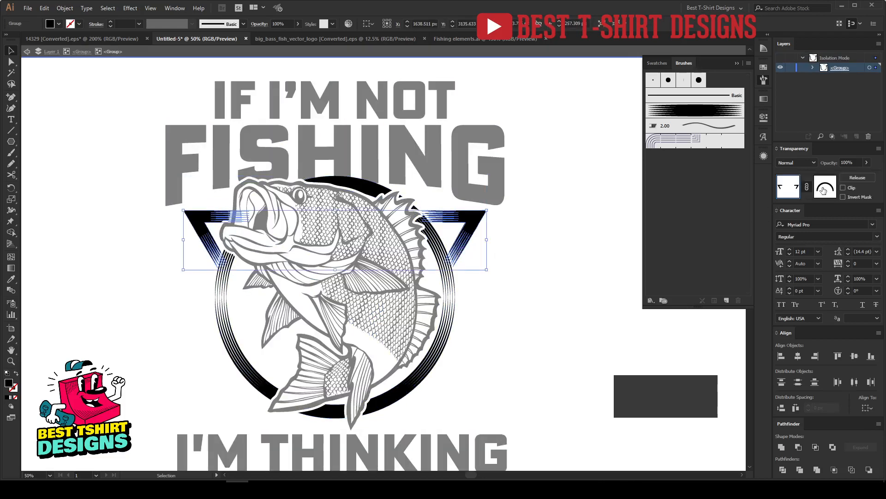
left_click(823, 189)
key("ctrl+c")
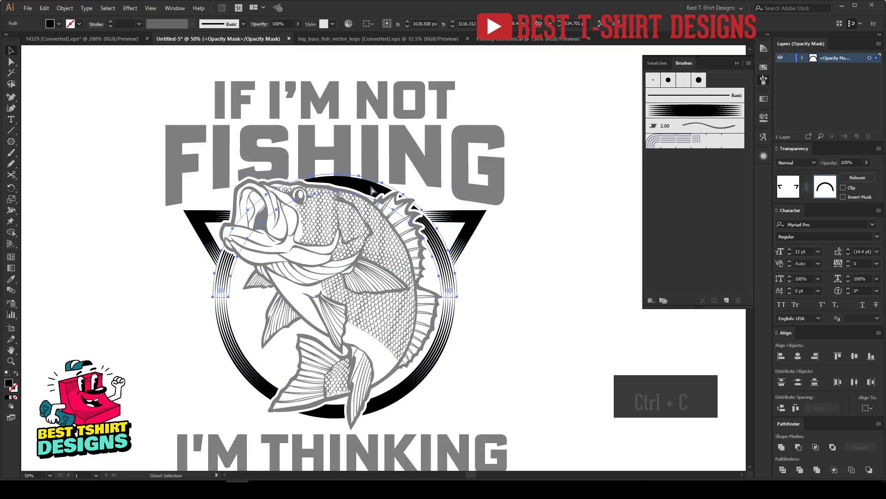
Leave the emblem group, paste the copied arc in place into the opacity mask of "FISHING", and return to editing the artwork.
left_click(790, 184)
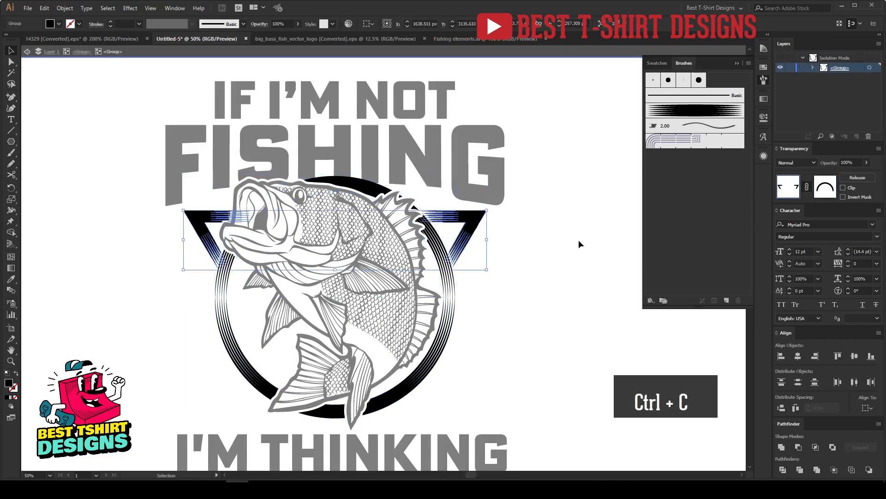
double_click(580, 244)
left_click(473, 197)
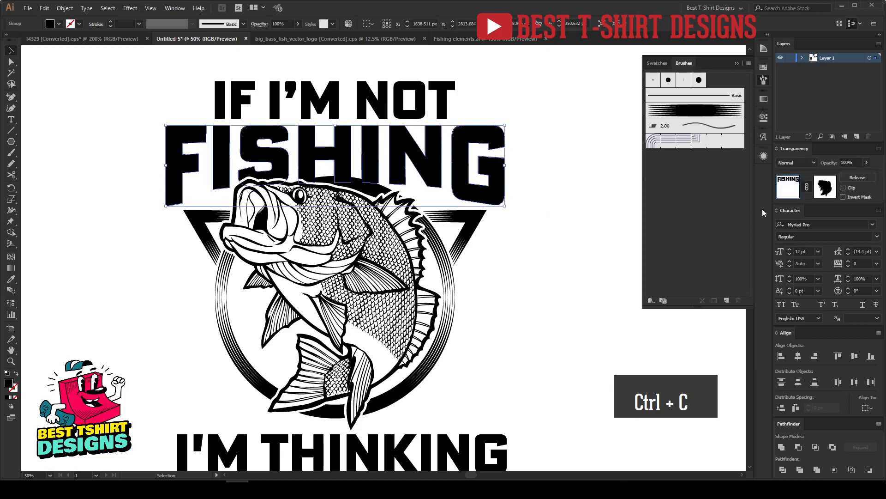
left_click(820, 187)
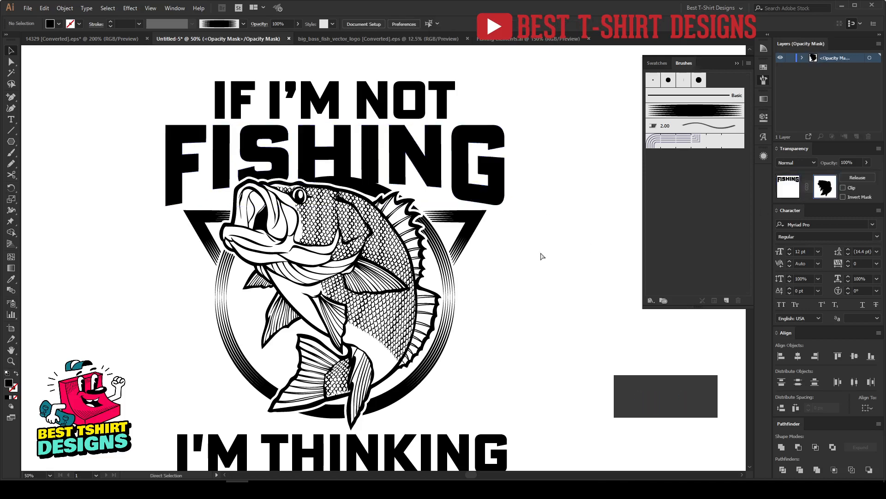
key("ctrl+f")
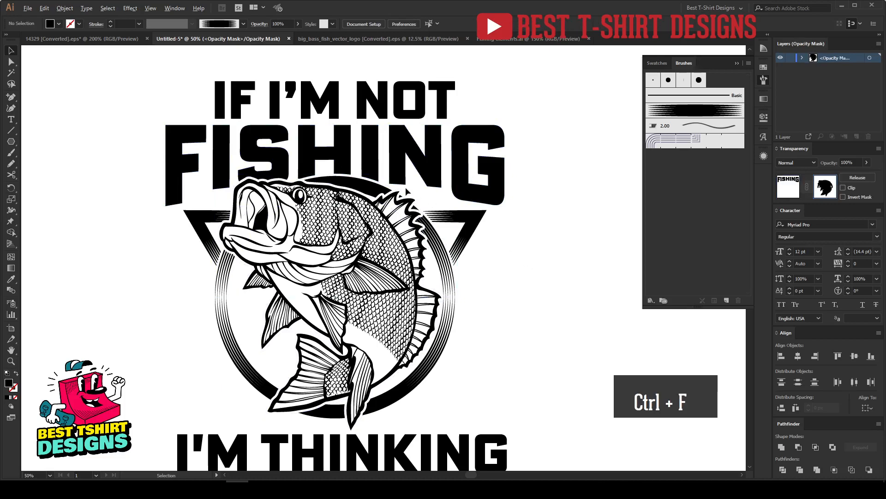
scroll(407, 188, "up", 1)
left_click(794, 194)
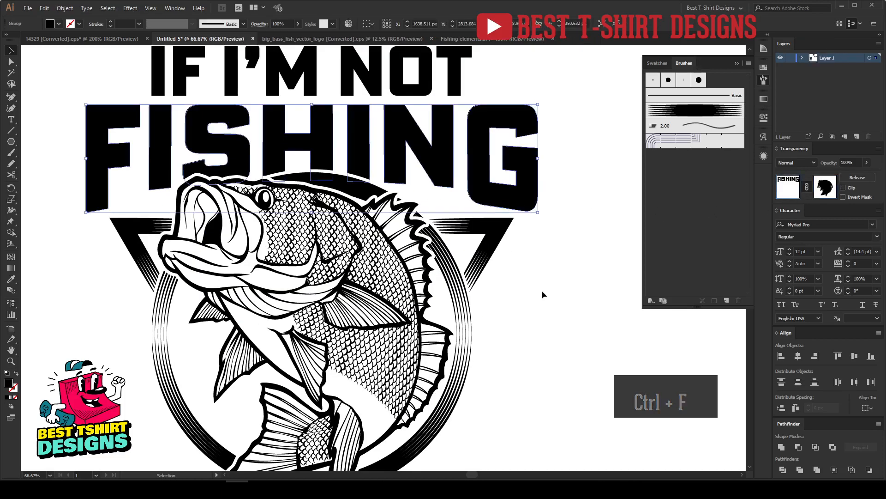
Extend the bottom of the left leg of the N in "FISHING" downward toward the bass's dorsal fin.
key("a")
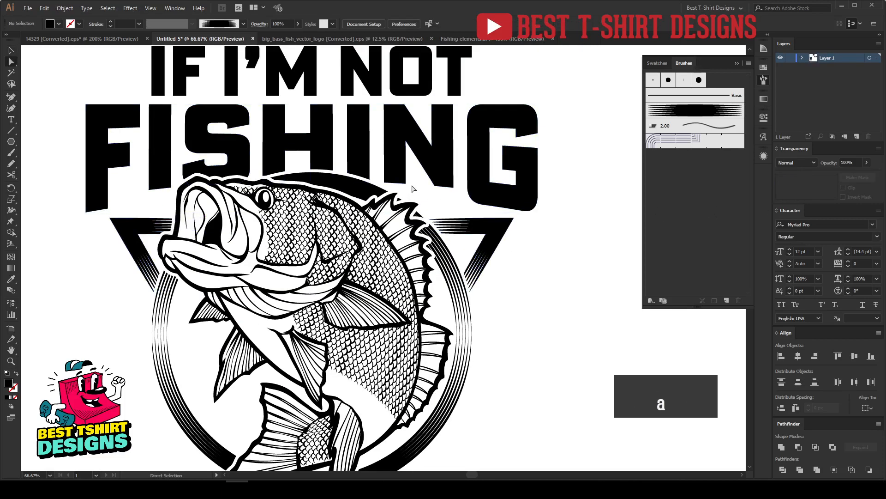
left_click_drag(387, 180, 382, 174)
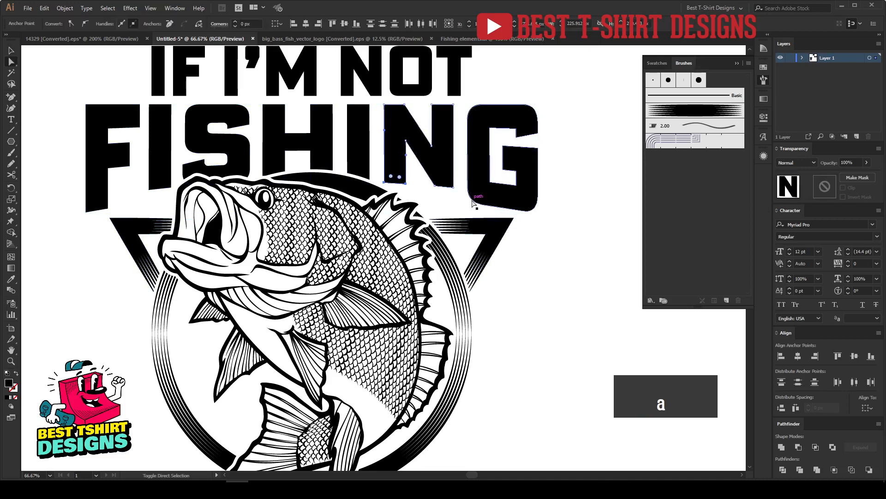
key("shift+Down")
key("shift+Down")
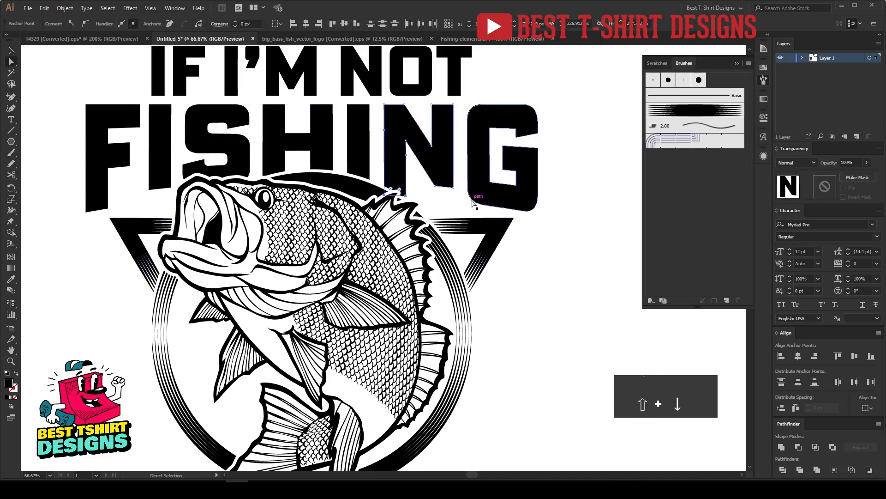
key("shift+Down")
key("v")
left_click(502, 290)
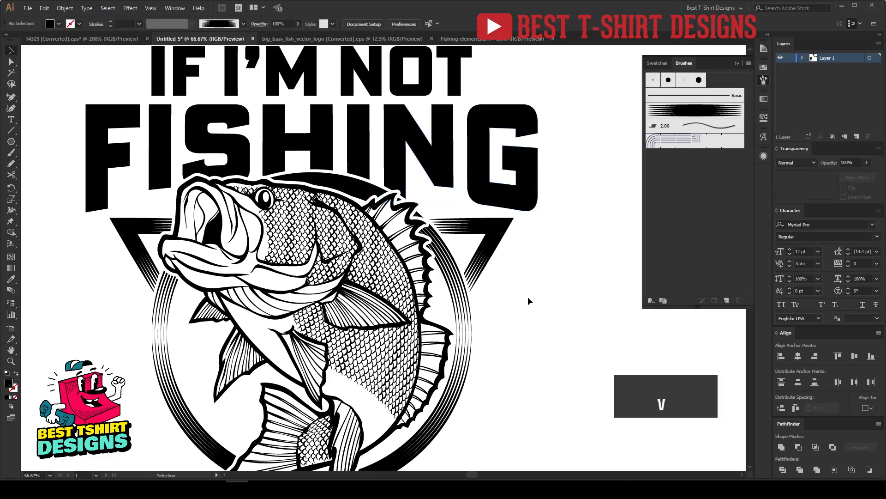
Inside the "FISHING" group, try to reshape the lower corner of the N's right leg, then leave the group.
scroll(485, 294, "down", 1)
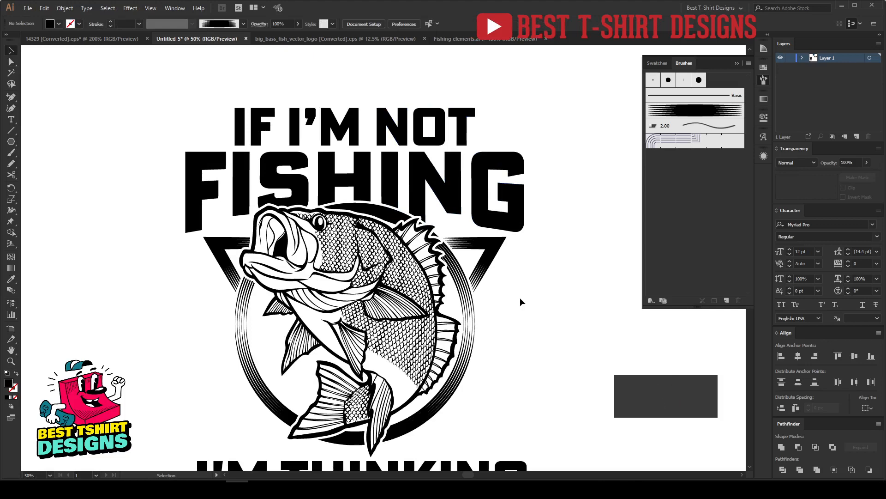
scroll(346, 252, "down", 1)
key("v")
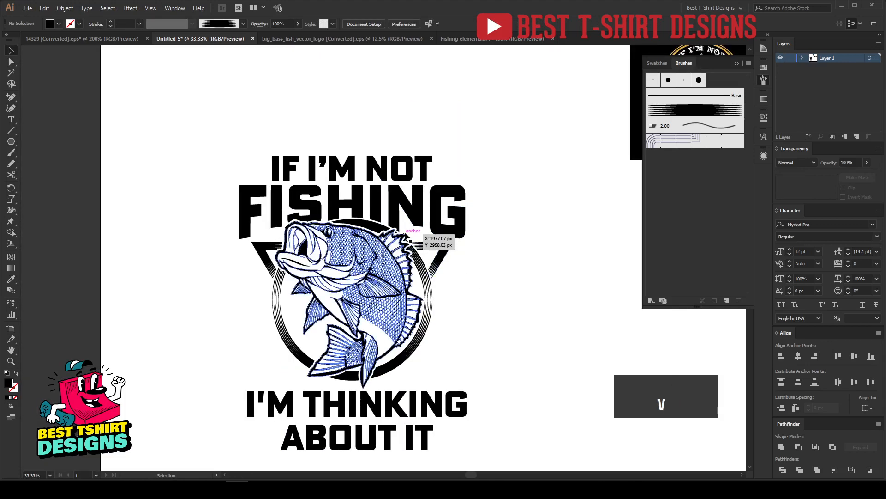
scroll(405, 236, "up", 1)
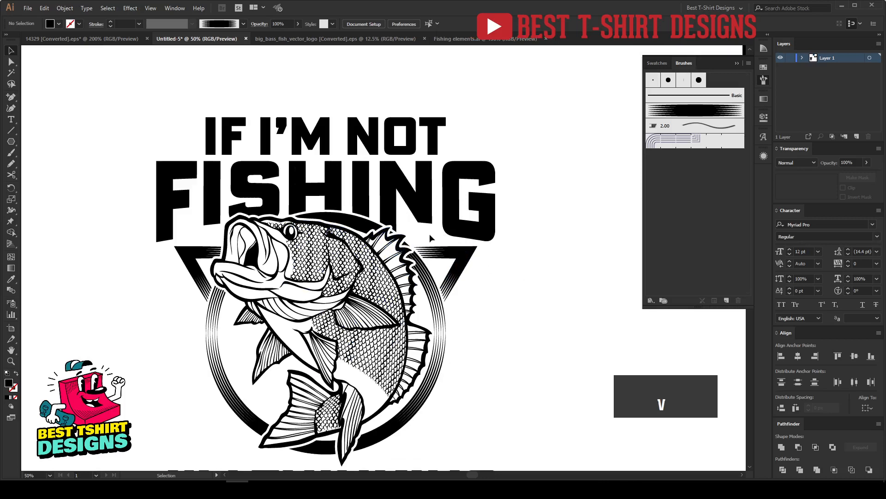
double_click(428, 221)
scroll(427, 222, "up", 2)
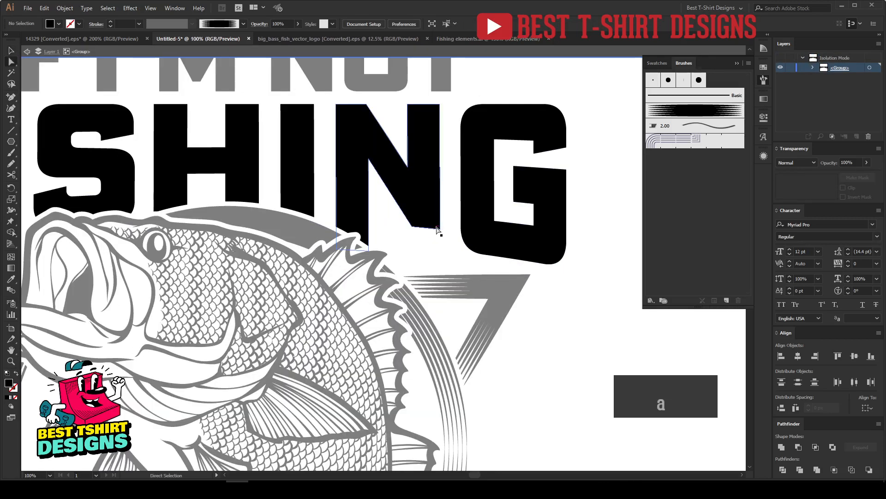
key("a")
left_click_drag(439, 226, 423, 237)
left_click(444, 248)
scroll(430, 250, "down", 2)
key("v")
double_click(508, 299)
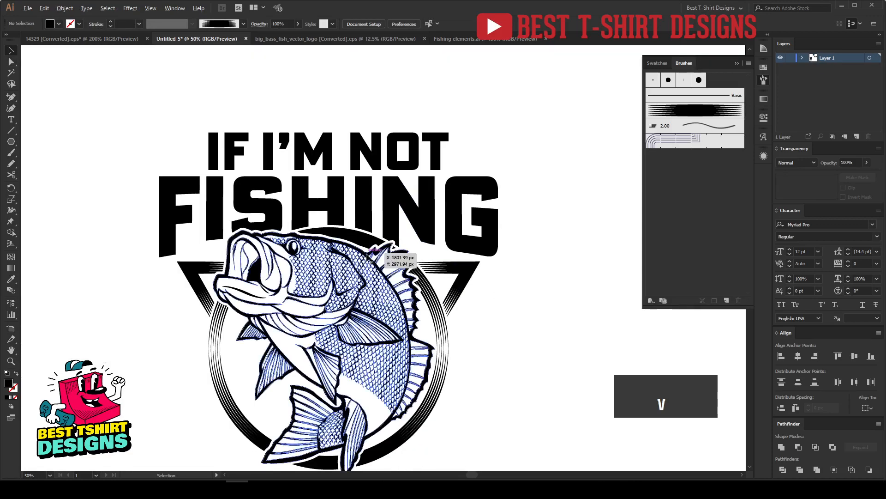
scroll(371, 251, "down", 1)
scroll(510, 291, "down", 3)
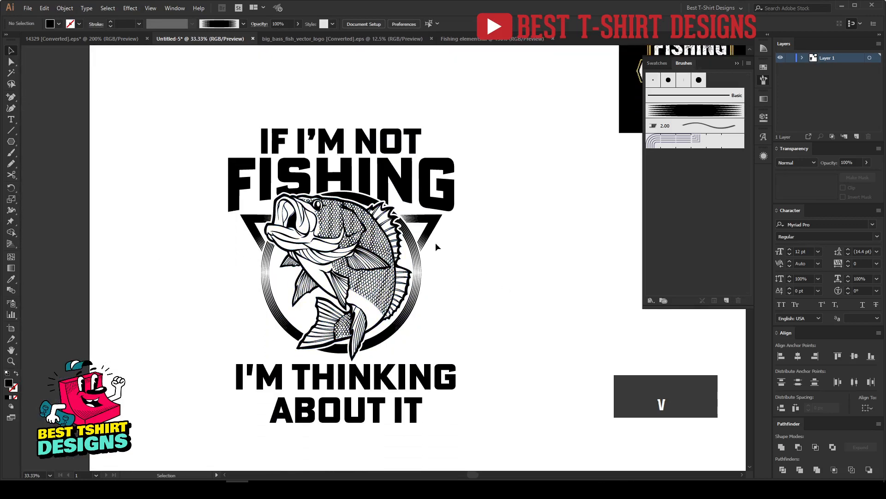
Undo the reshaping of the N, keep the arc pasted in the "FISHING" opacity mask, and return to editing the artwork.
key("ctrl+z")
key("ctrl+z")
key("ctrl+z")
key("ctrl+z")
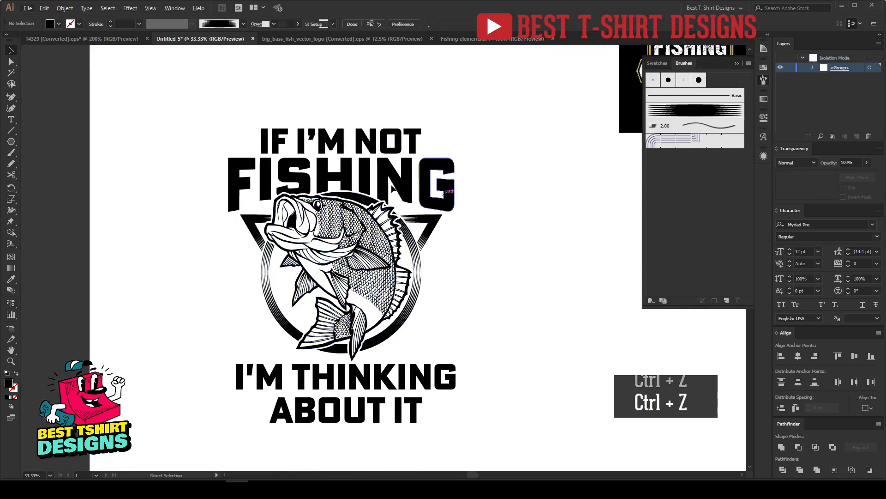
key("ctrl+z")
key("ctrl+z")
key("ctrl+z")
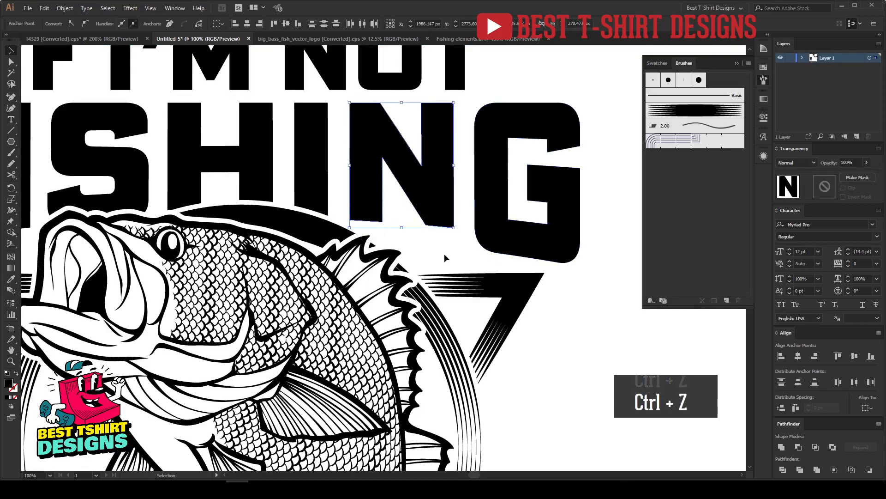
key("ctrl+z")
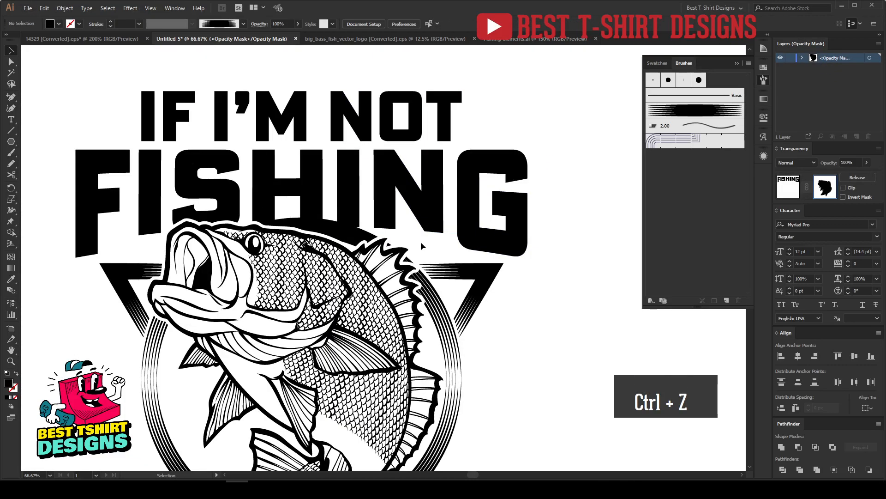
key("ctrl+shift+z")
key("ctrl+shift+z")
key("ctrl+shift+z")
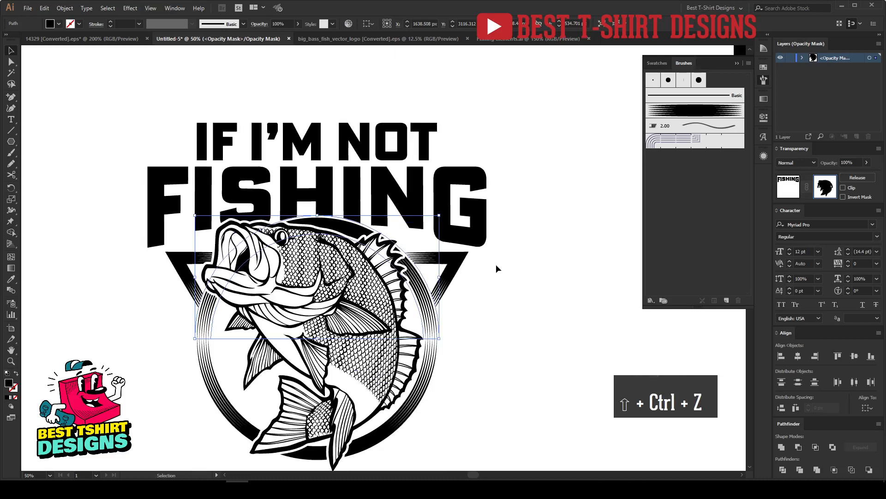
key("ctrl+shift+z")
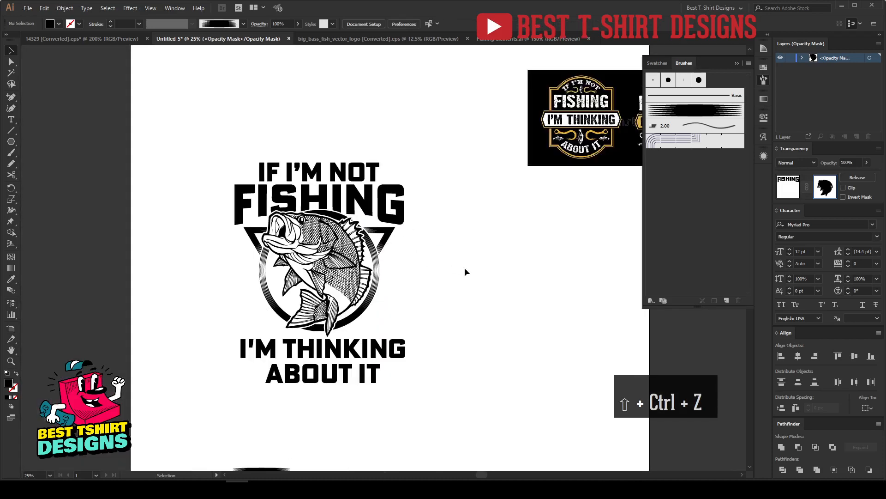
left_click_drag(447, 268, 491, 239)
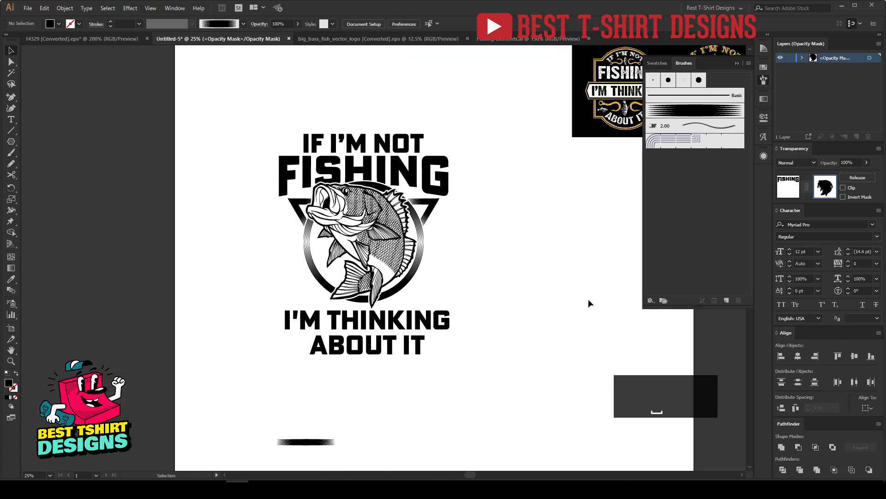
left_click(784, 192)
Convert the "I'M THINKING" and "ABOUT IT" text lines to outlines.
left_click(398, 344)
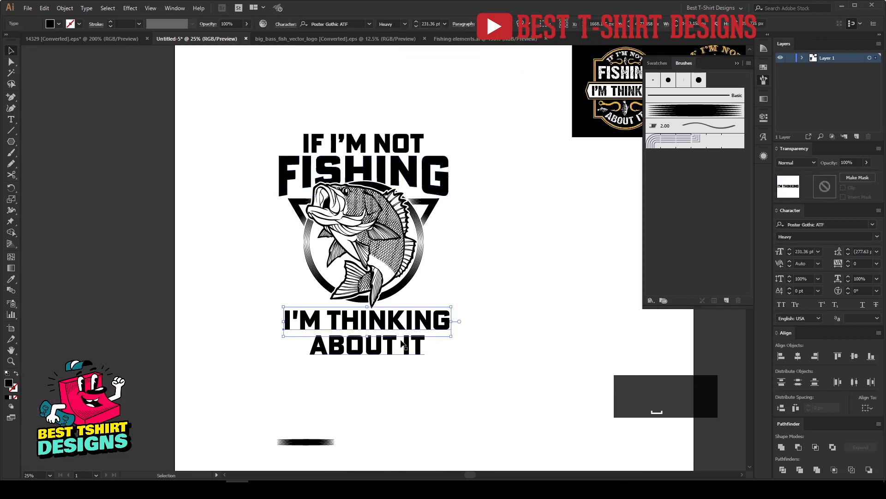
right_click(398, 344)
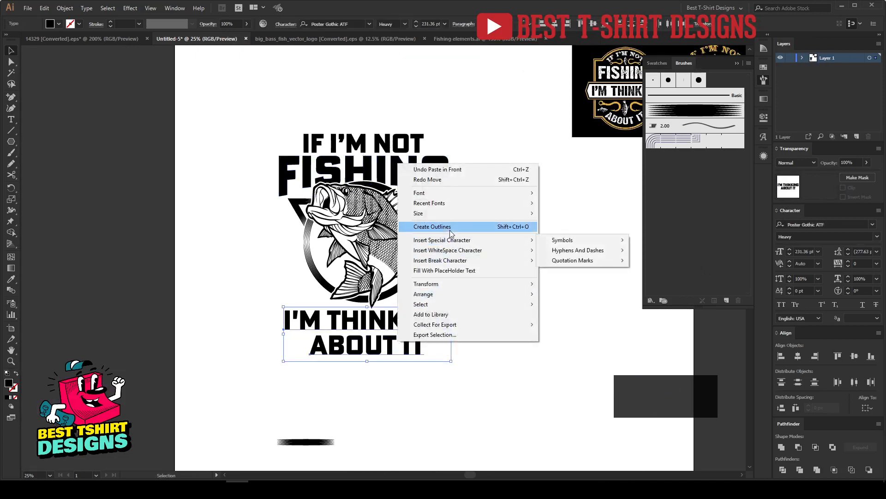
left_click(429, 229)
left_click(473, 299)
Scale "I'M THINKING" proportionally so both ends align with "FISHING", and nudge it up closer to the ring.
left_click(436, 324)
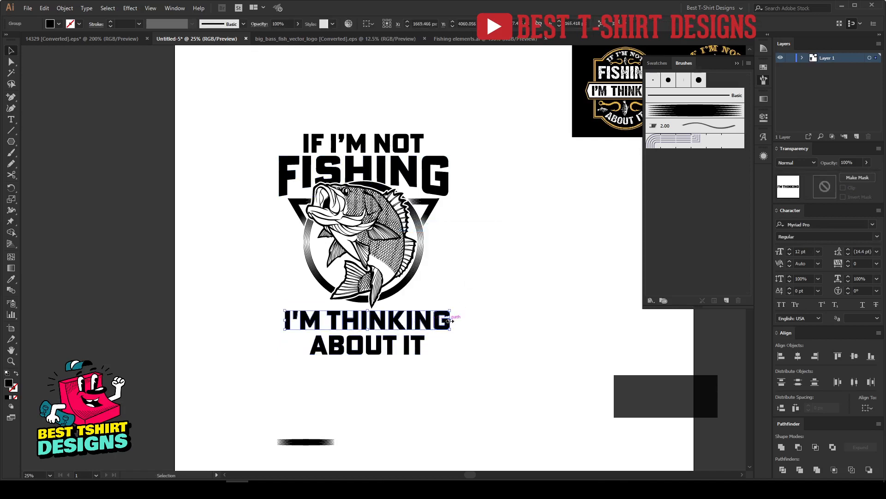
mouse_move(453, 320)
left_mouse_down()
mouse_move(436, 320)
mouse_move(449, 320)
left_mouse_up()
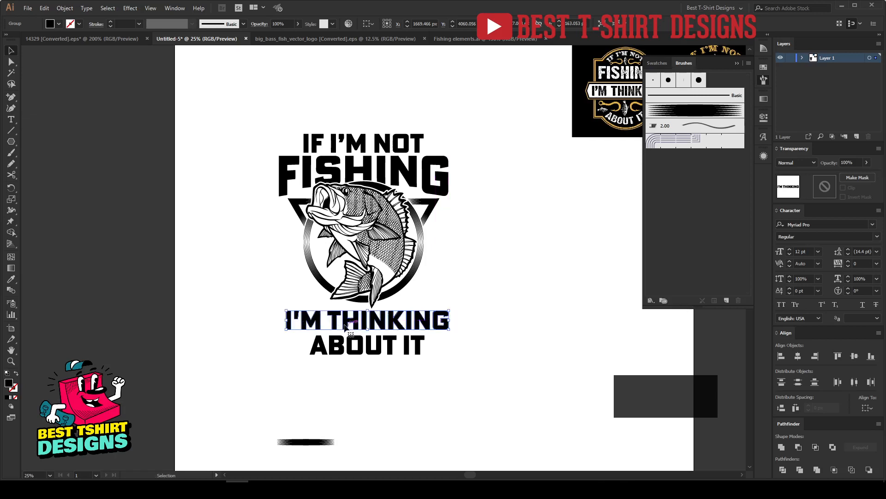
left_click_drag(286, 319, 279, 320)
key("shift+Up")
key("shift+Up")
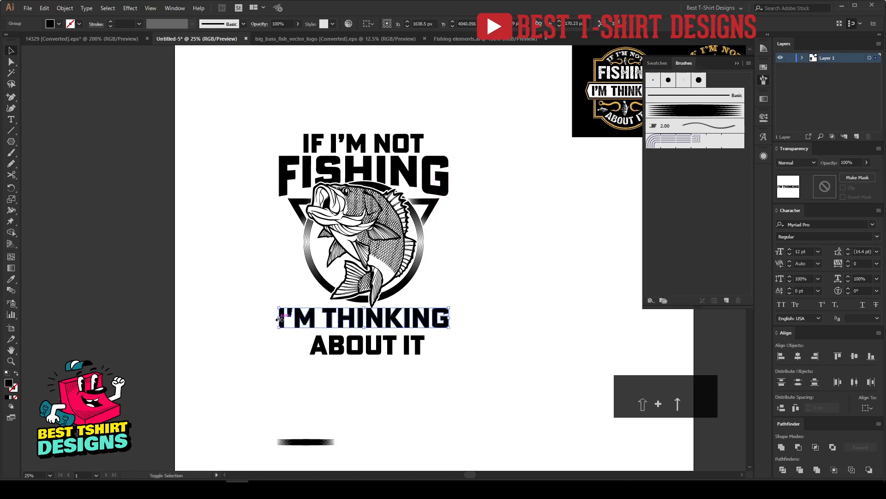
Enlarge "ABOUT IT" proportionally so it spans the same width as "I'M THINKING" above it.
left_click(356, 349)
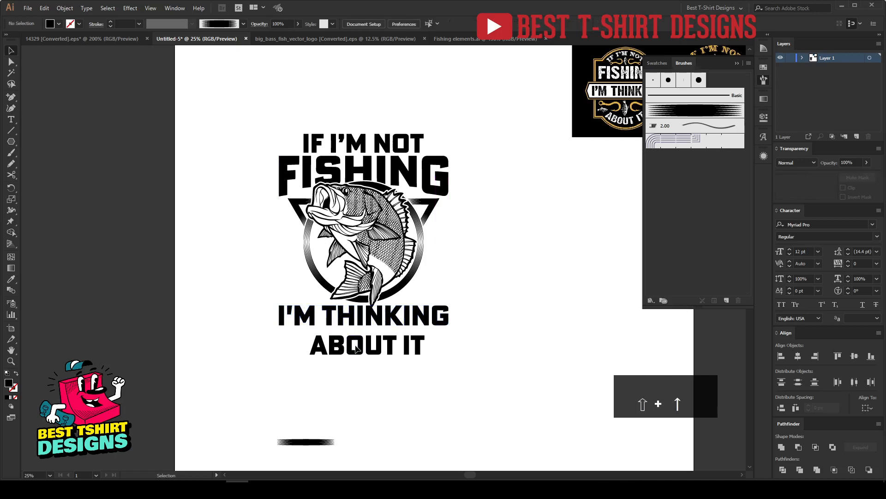
left_click(360, 349)
left_click_drag(428, 346, 448, 347)
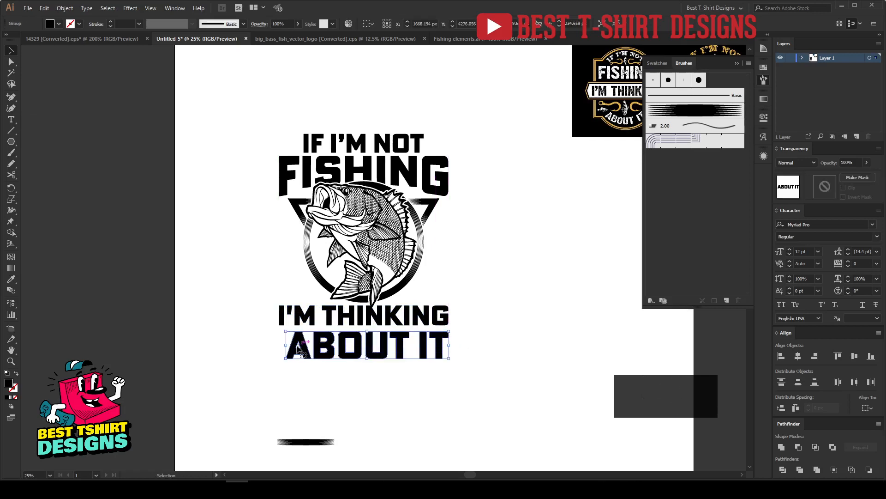
left_click_drag(287, 346, 280, 346)
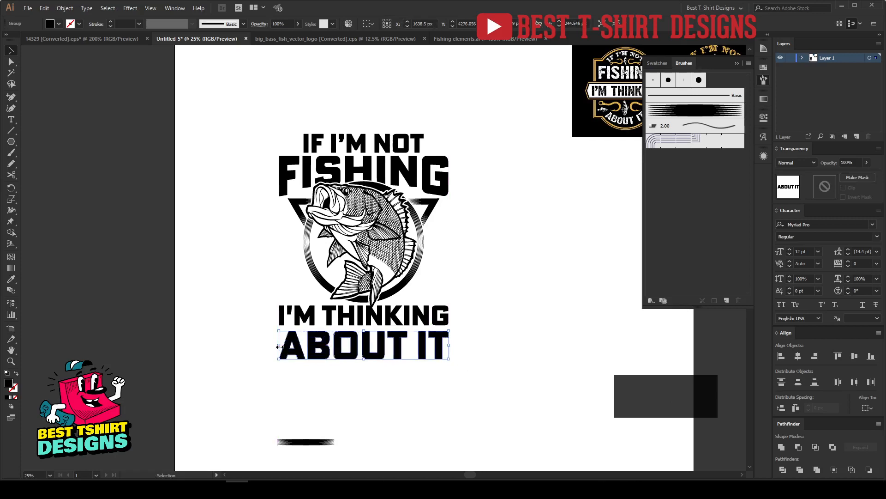
scroll(422, 361, "up", 1)
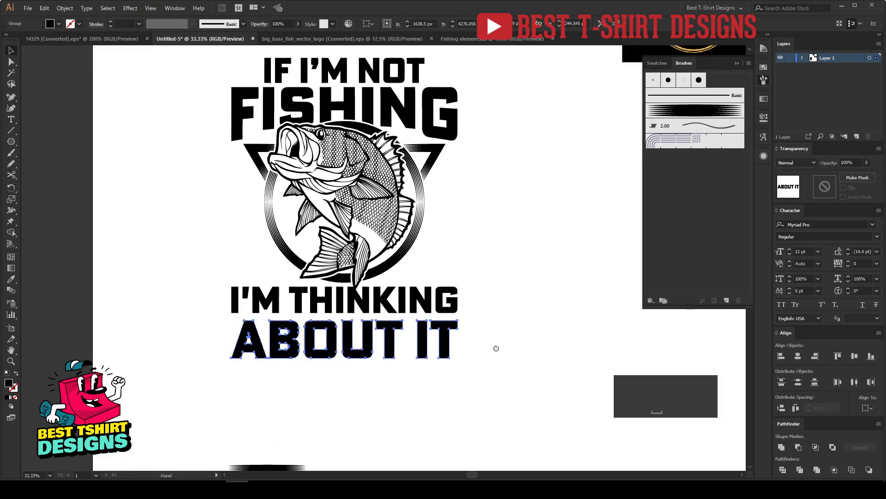
left_click(494, 351)
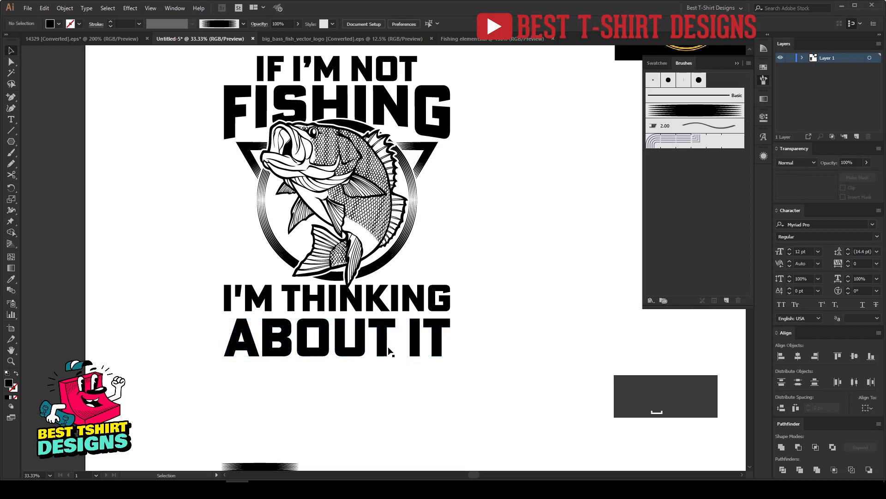
Scale "I'M THINKING" down proportionally around its centre to about 1270 px wide.
left_click(404, 306)
left_click_drag(450, 298, 440, 299)
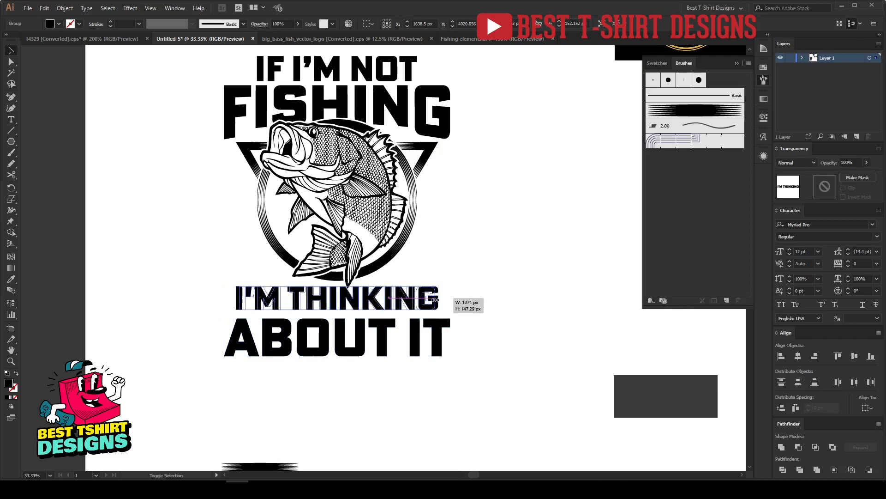
left_click(475, 301)
Draw a black 1469 × 216 px rectangle over "I'M THINKING", spanning the width of "FISHING", and send it behind the lettering.
left_click_drag(11, 141, 51, 142)
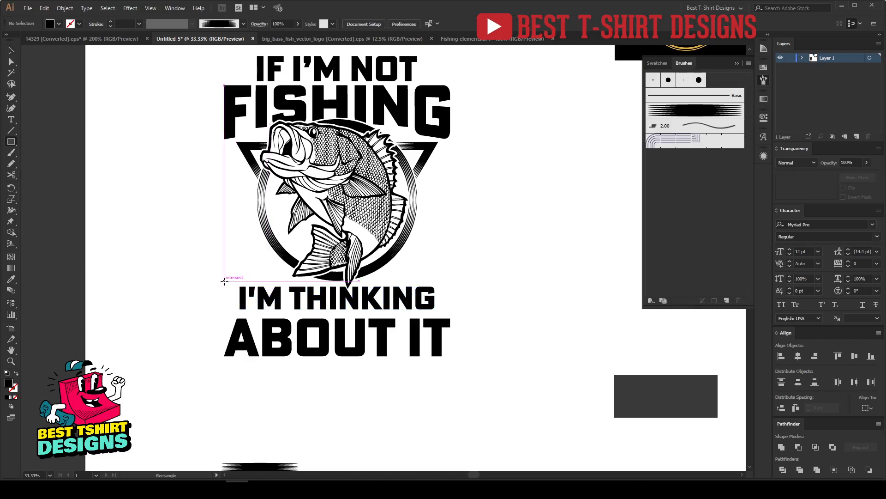
left_click_drag(223, 281, 451, 314)
key("v")
key("ctrl+x")
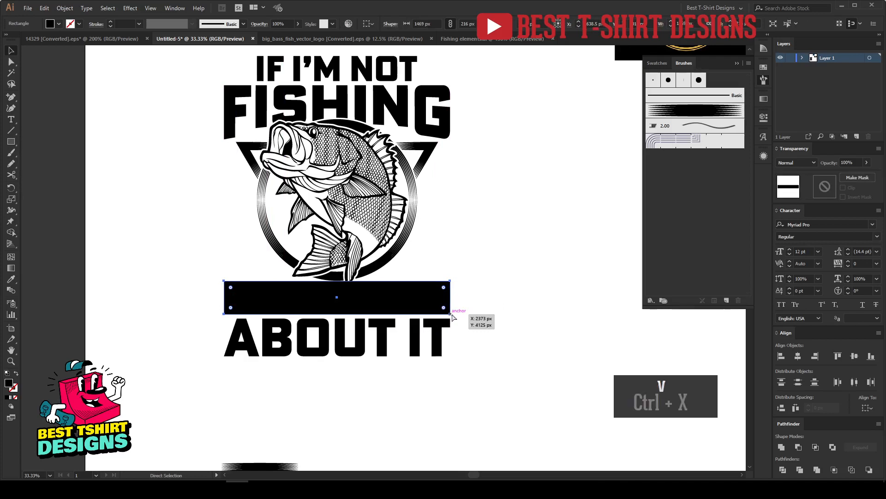
key("ctrl+b")
key("v")
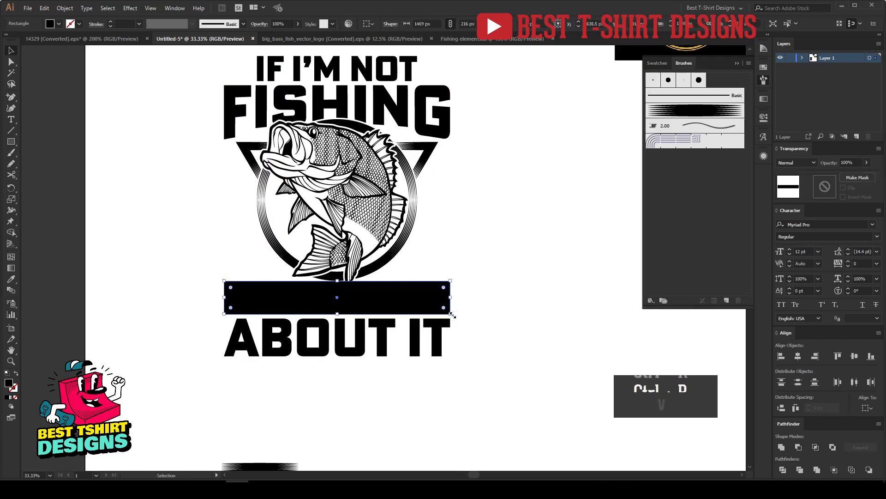
Centre "I'M THINKING" on the black banner and enlarge the lettering proportionally until it nearly fills the banner's width.
left_click(430, 301, "shift")
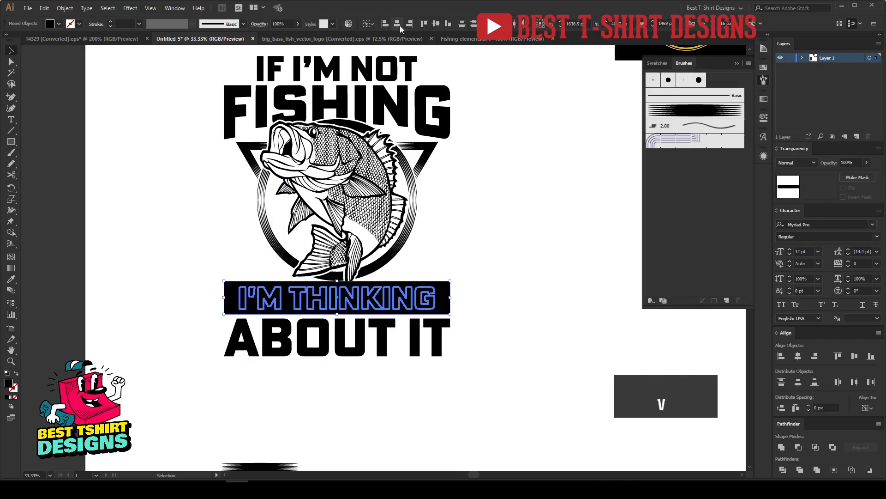
left_click(491, 242)
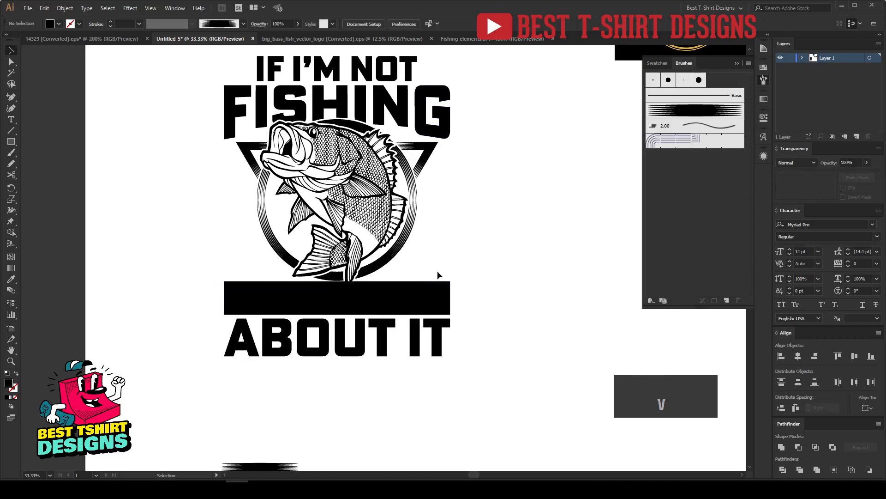
left_click(437, 300)
left_click_drag(437, 301, 412, 296)
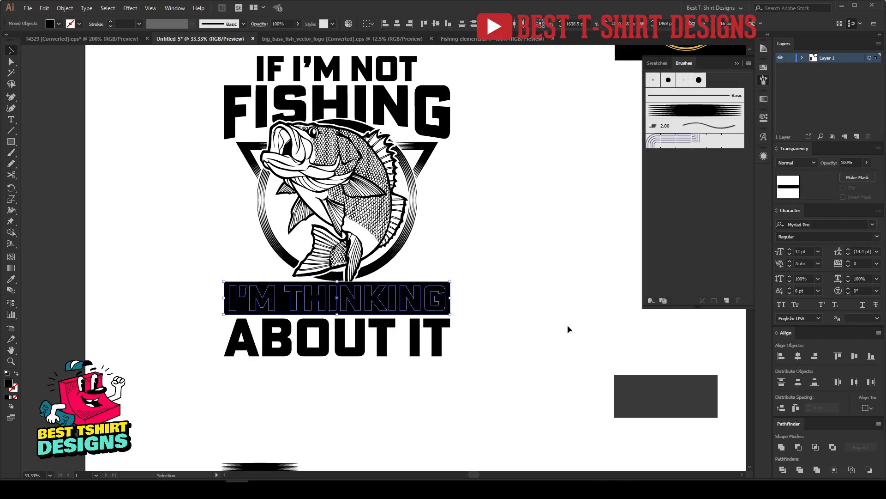
Knock "I'M THINKING" out of the black banner as a Minus Front compound shape and expand its appearance.
left_click(798, 448, "alt")
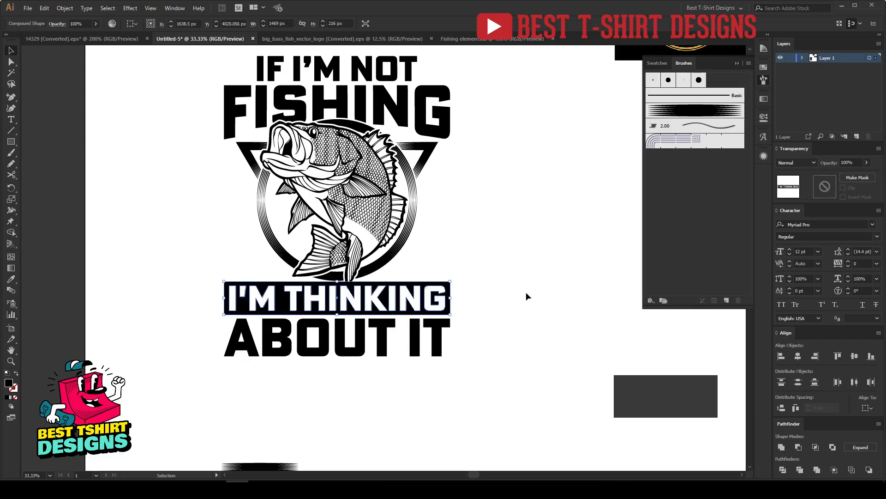
left_click(64, 8)
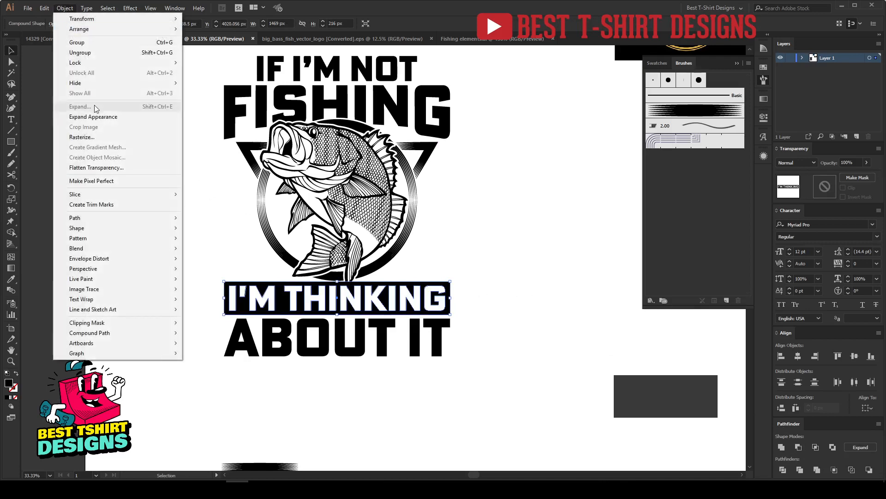
left_click(99, 114)
left_click(497, 305)
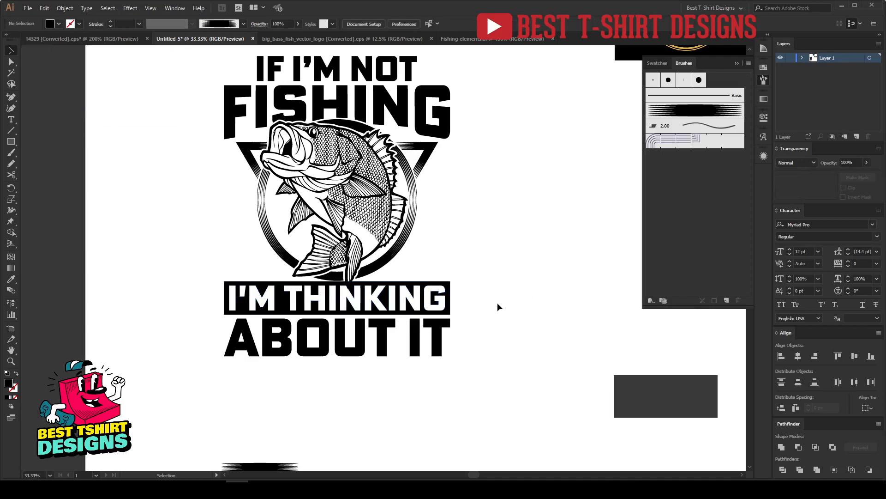
Copy the bass silhouette from the opacity mask of "FISHING" and return to editing the artwork.
scroll(489, 303, "up", 2)
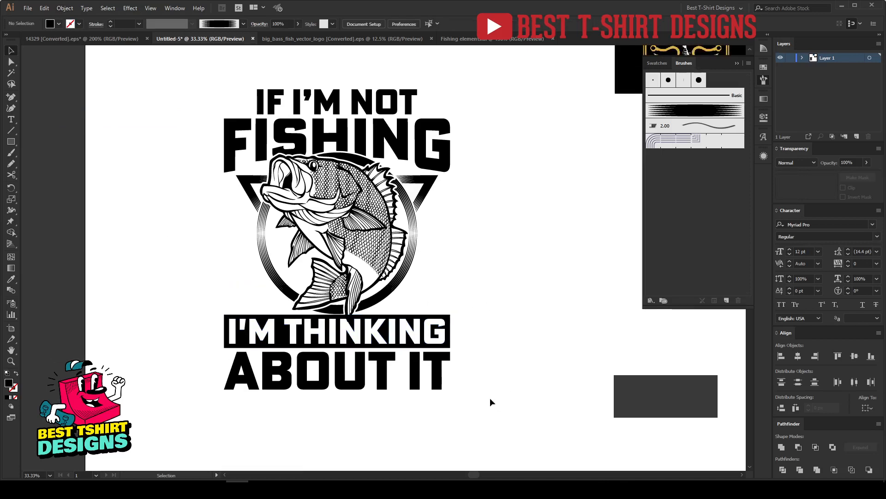
left_click(402, 278)
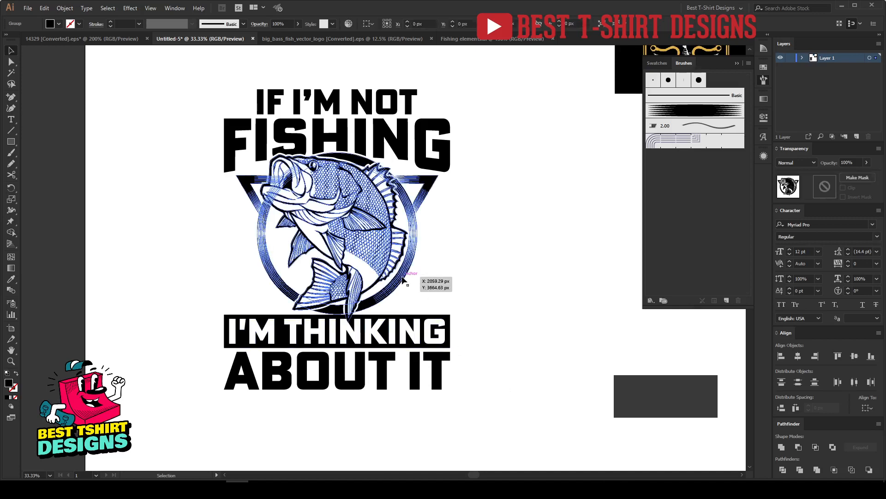
left_click(425, 141)
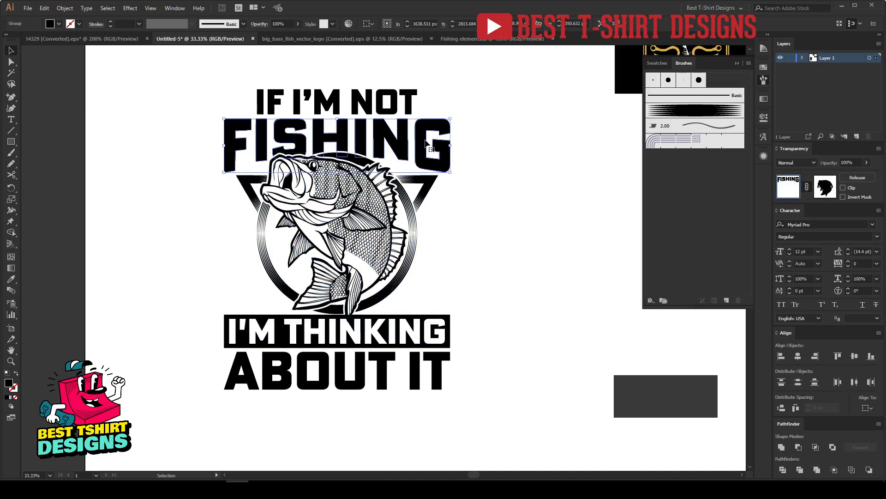
left_click(829, 191)
left_click(346, 269)
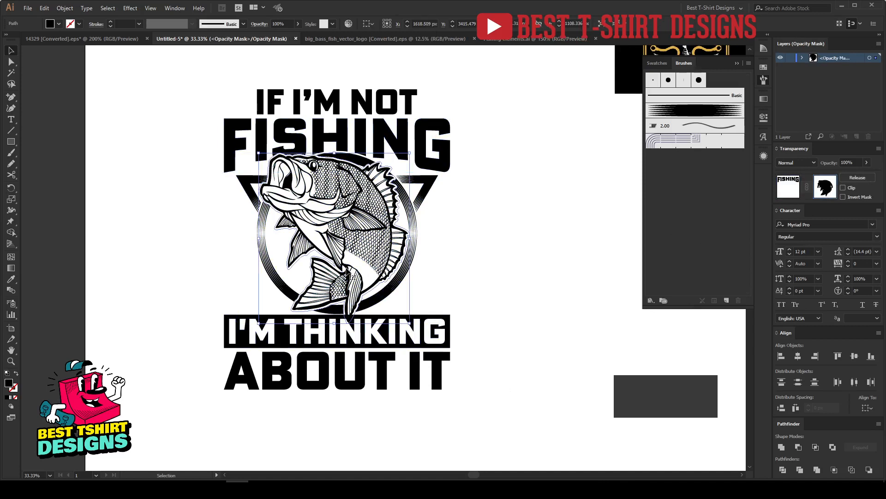
key("ctrl+c")
left_click(792, 188)
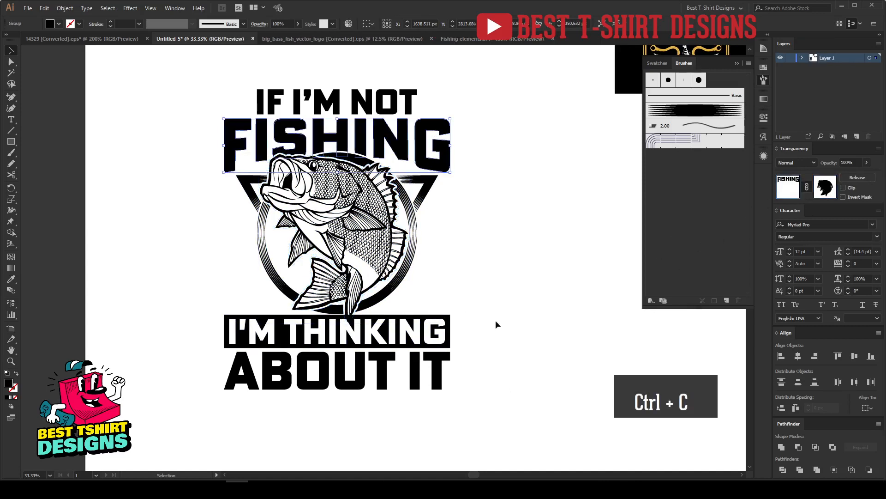
Give the "I'M THINKING" banner an opacity mask with Clip off, paste the bass silhouette into it in place, and leave mask editing.
left_click(418, 337)
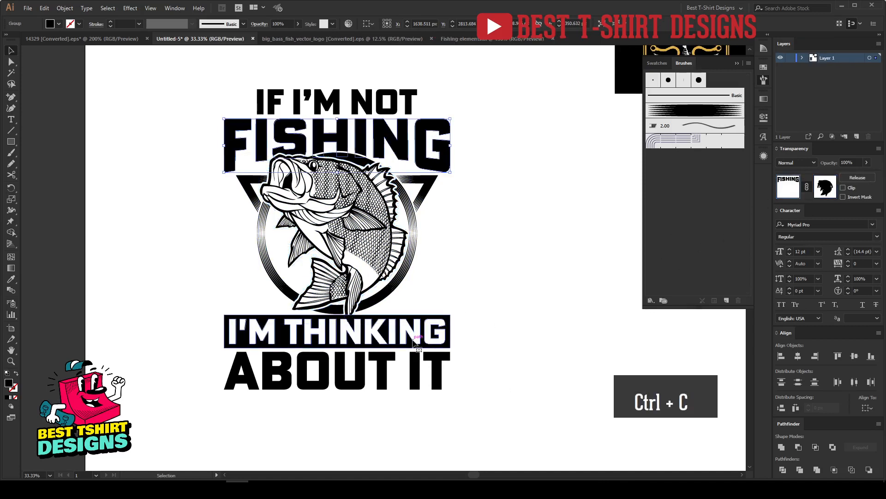
left_click(827, 190)
left_click(843, 187)
key("ctrl+f")
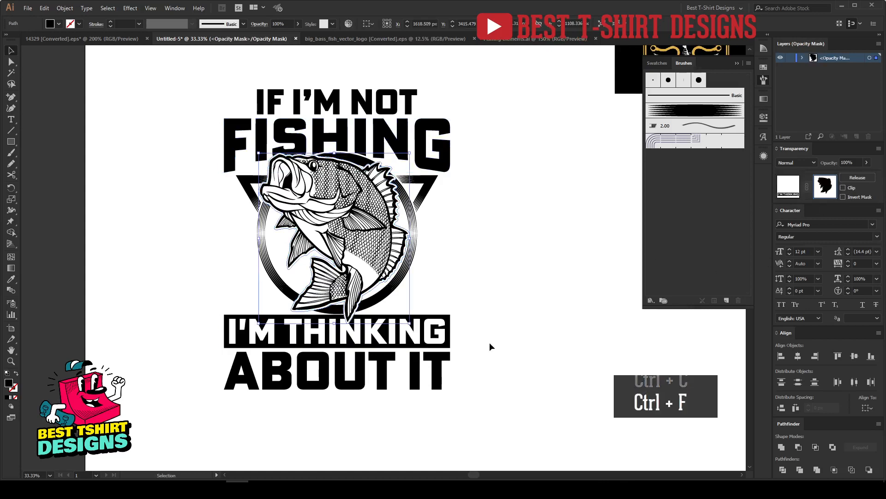
left_click(489, 340)
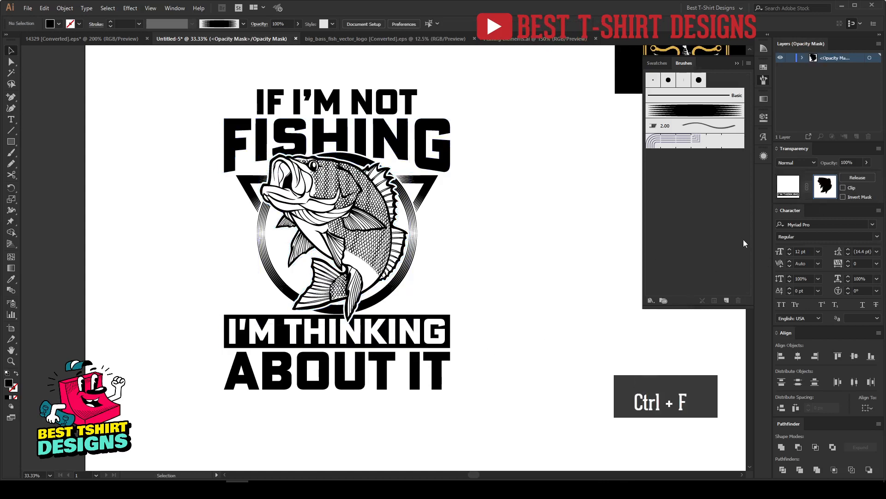
left_click(787, 187)
left_click(479, 273)
Delete the leftover tapered line shape below the design.
scroll(466, 271, "down", 1)
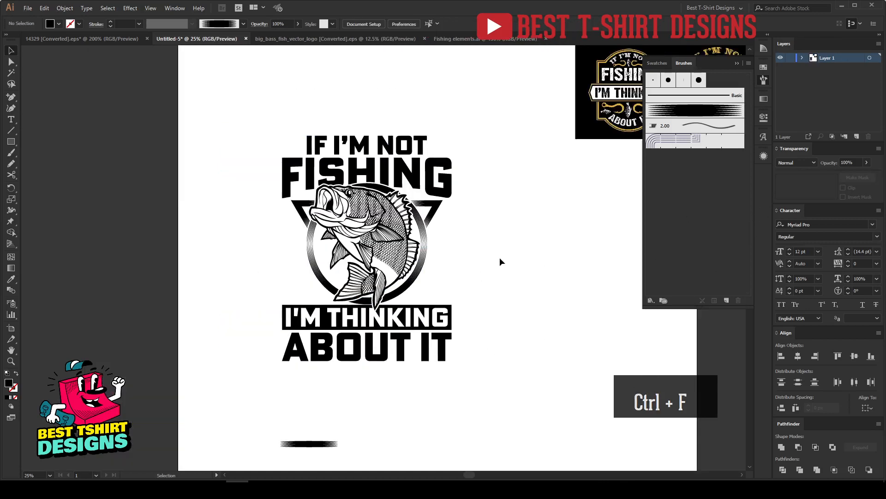
left_click_drag(500, 257, 482, 257)
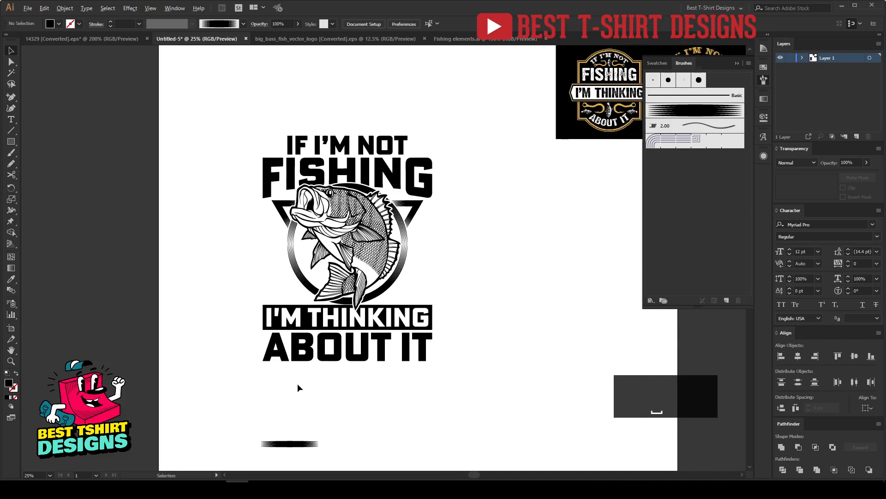
scroll(298, 383, "up", 1)
scroll(343, 381, "down", 1)
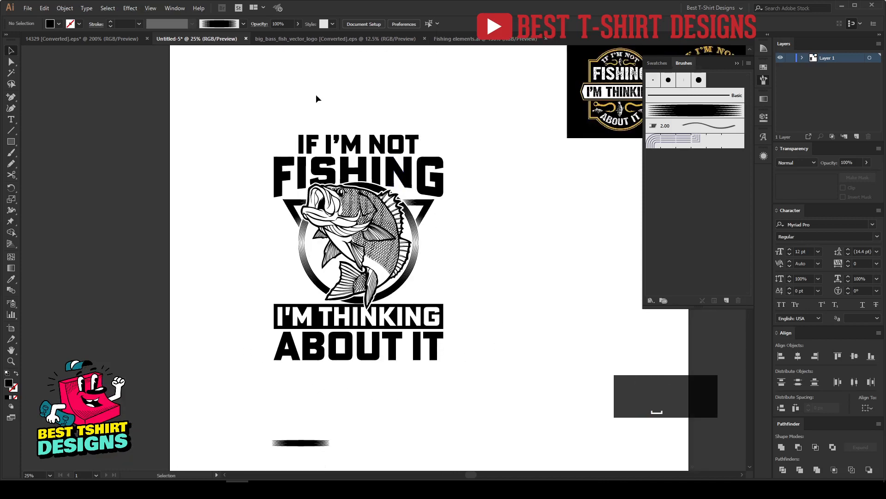
left_click_drag(384, 450, 384, 450)
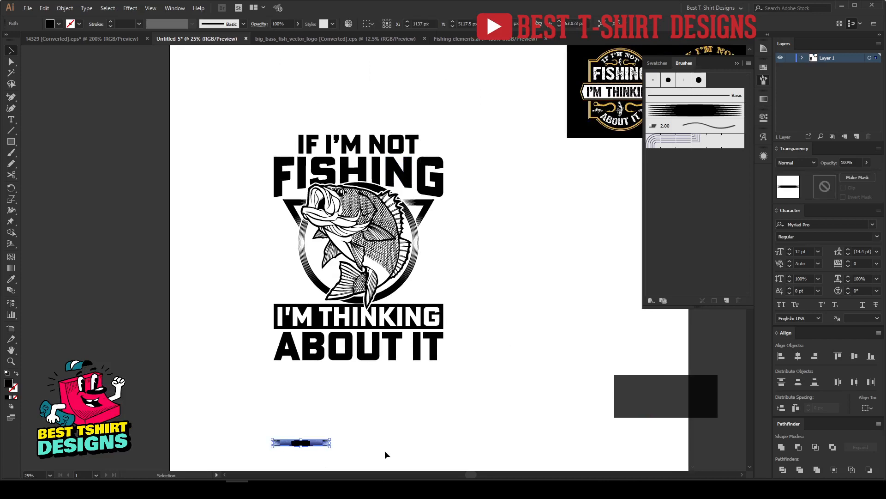
key("Delete")
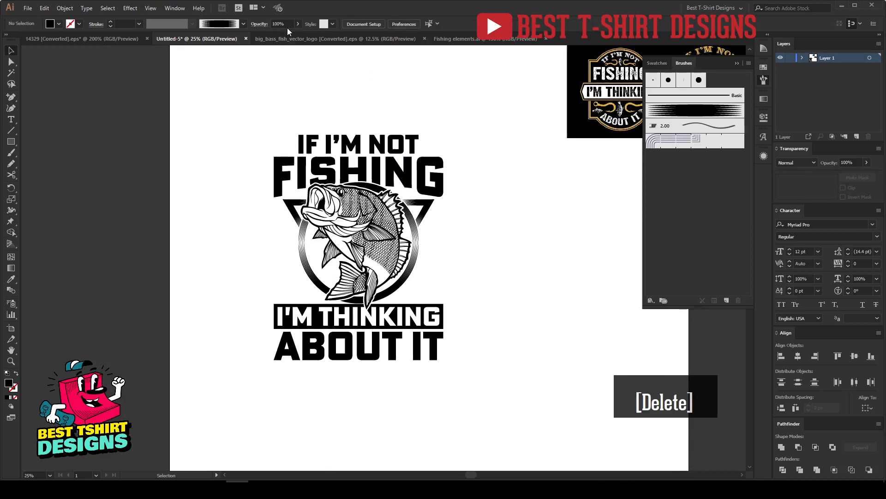
Switch to the 14329 [Converted].eps document and copy the circular halftone dot group.
left_click(116, 40)
left_click(429, 310)
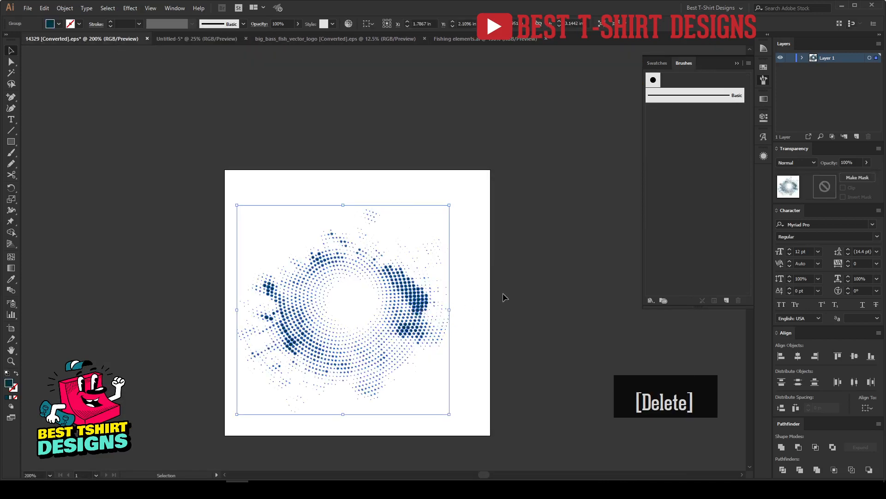
key("ctrl+c")
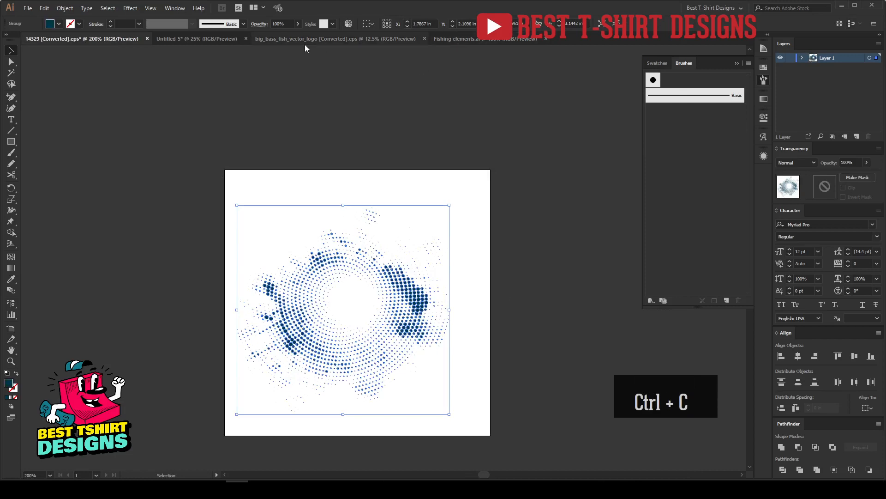
Paste the copied halftone splatter into the Untitled-5 design, enlarge it over the fish, and fill it black.
left_click(199, 39)
key("ctrl+v")
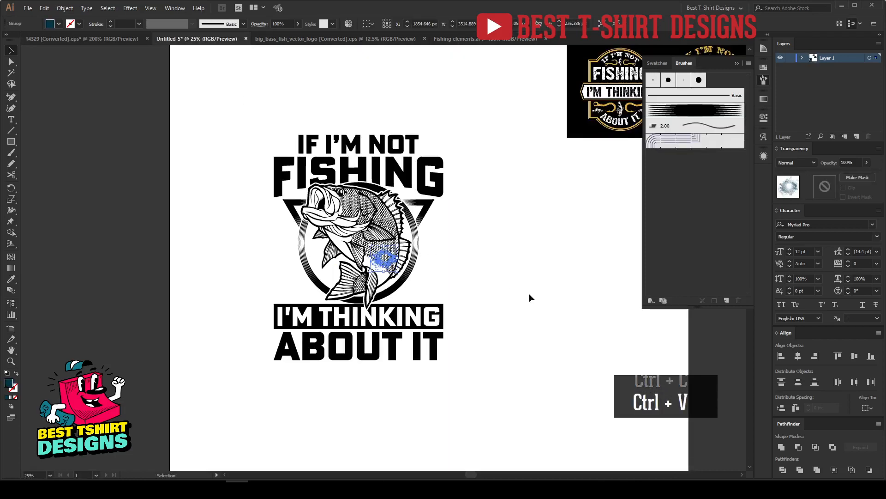
left_click_drag(397, 258, 451, 258)
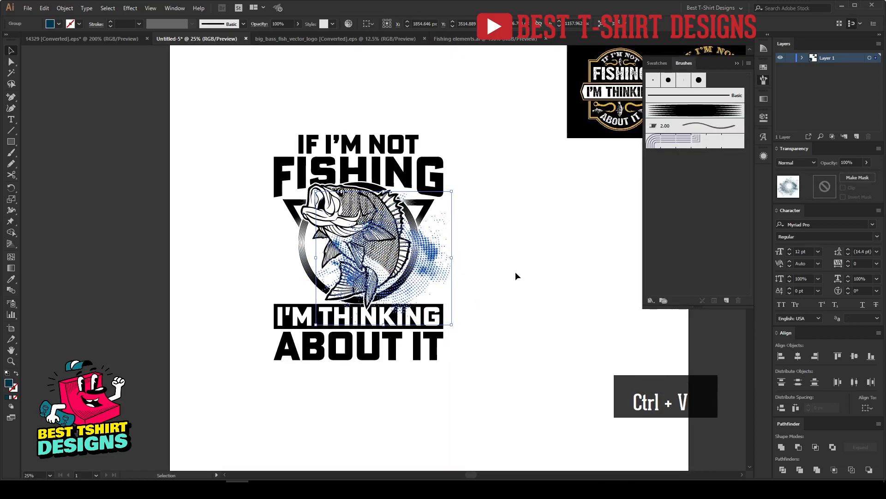
left_click(764, 69)
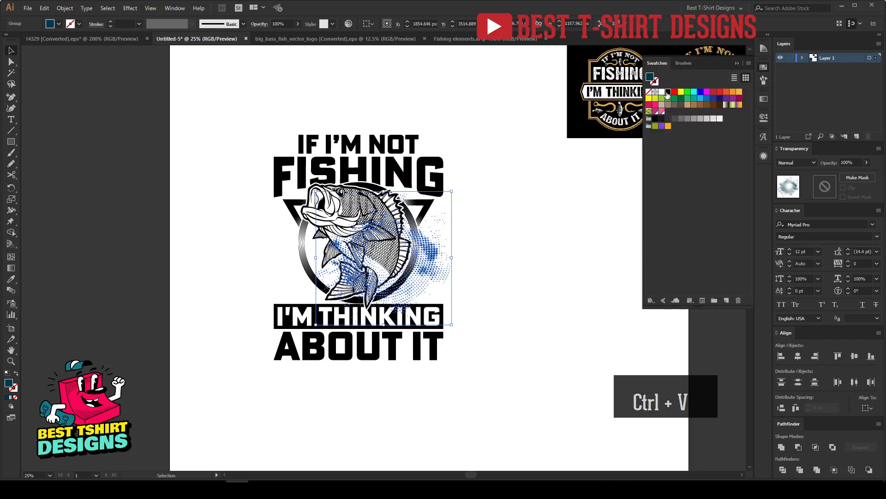
left_click(506, 262)
key("ctrl+plus")
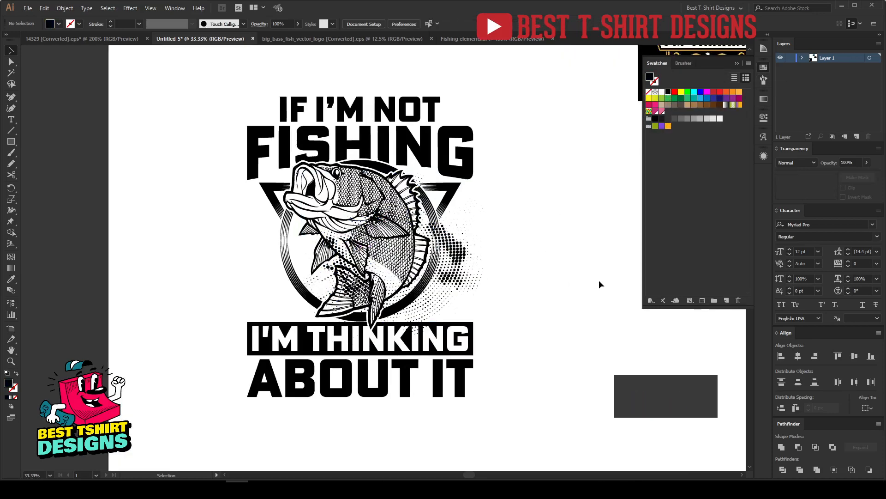
Shift the halftone toward the right of the circle and stretch it to meet the lettering's right edge.
mouse_move(463, 247)
left_mouse_down()
mouse_move(486, 243)
mouse_move(472, 244)
left_mouse_up()
scroll(497, 279, "up", 2)
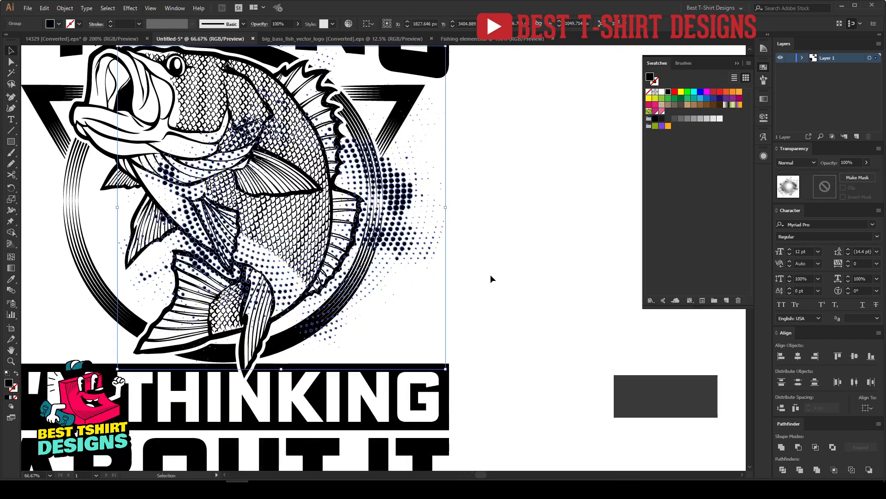
left_click_drag(446, 210, 448, 209)
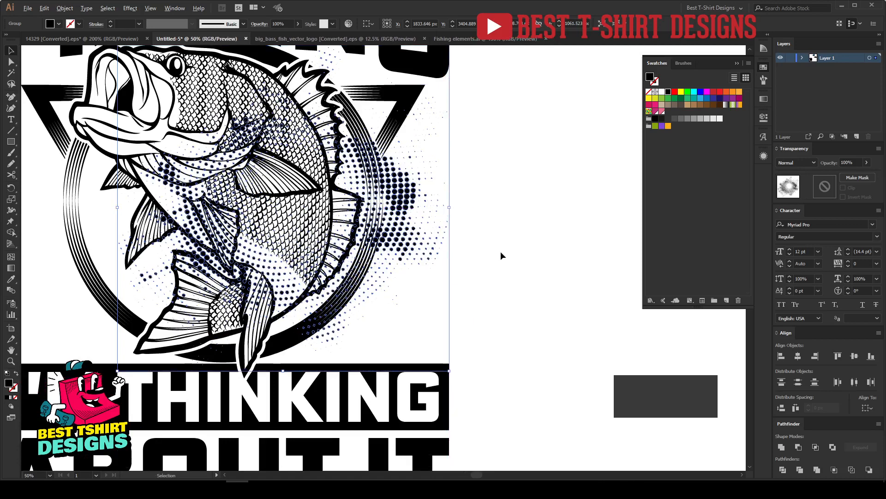
scroll(501, 253, "down", 2)
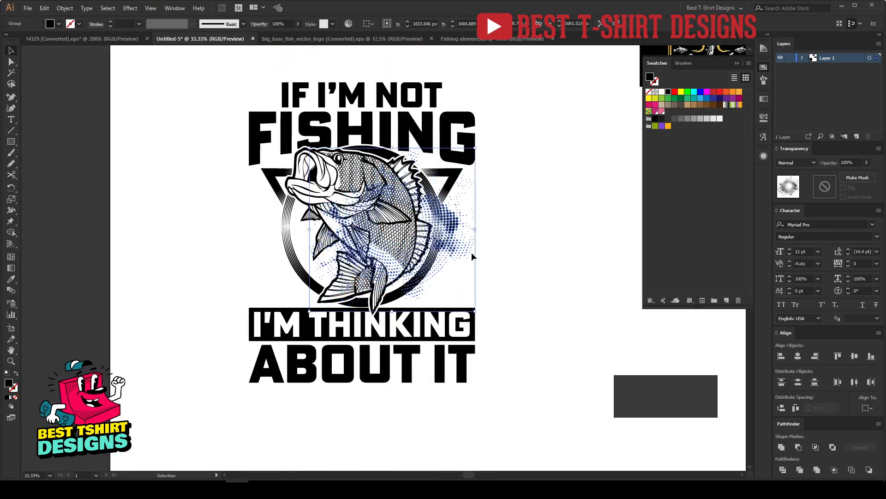
Place a copy of the halftone on the circle's left side, narrowed to line up with the lettering's left edge.
left_click_drag(471, 252, 398, 257)
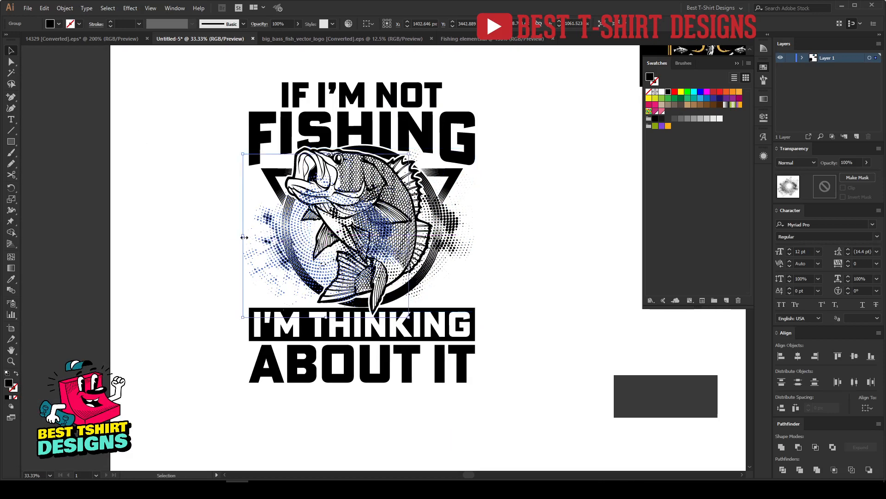
left_click_drag(252, 236, 250, 237)
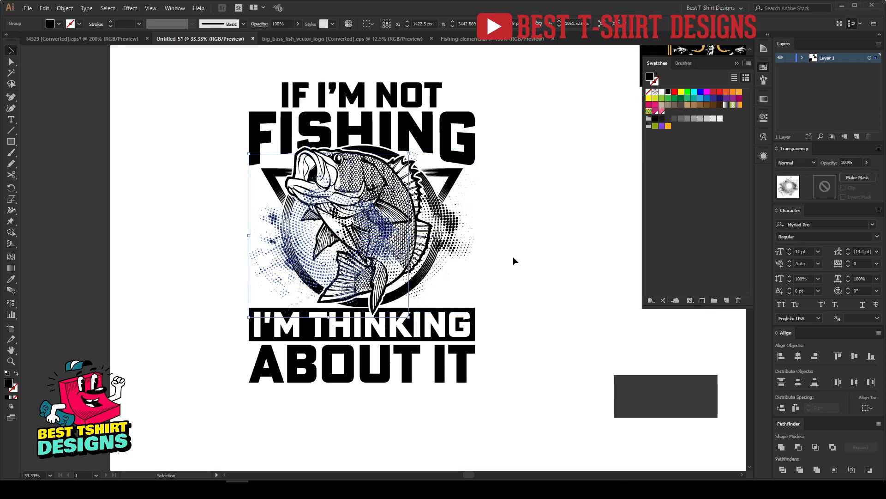
left_click(464, 249)
left_click_drag(309, 229, 333, 229)
left_click(535, 273)
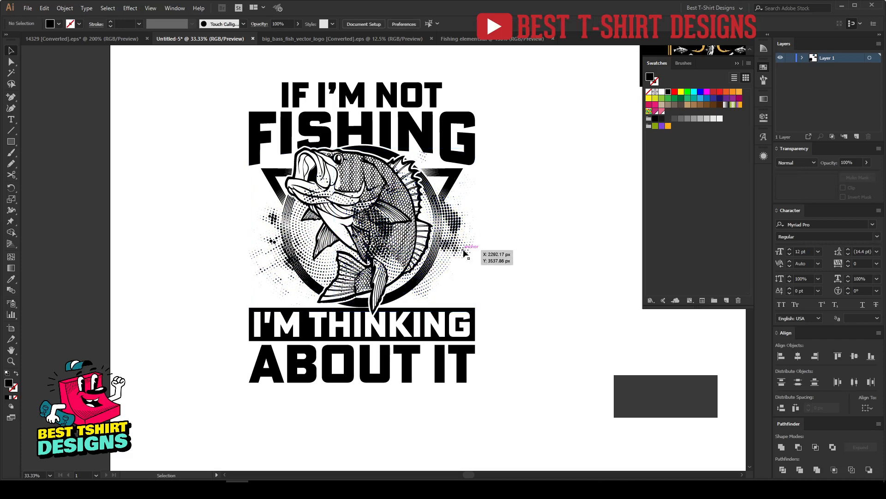
Group the two halftone splatters together.
left_click(464, 250)
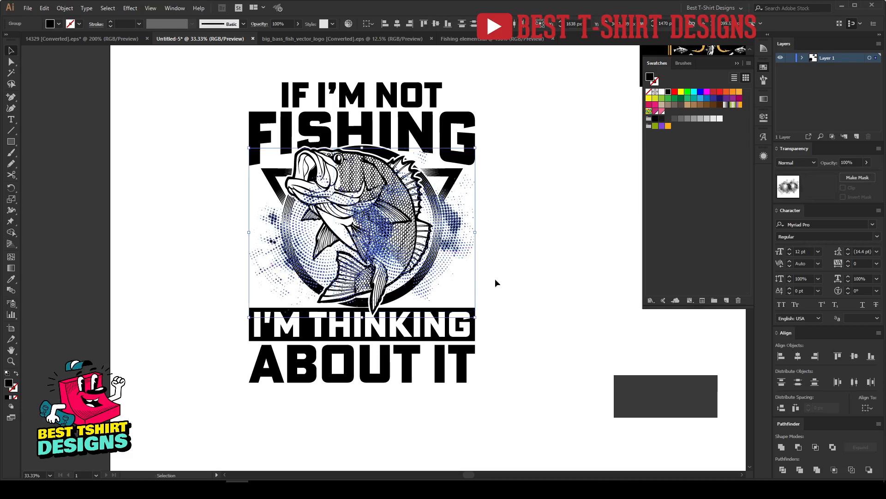
key("ctrl+g")
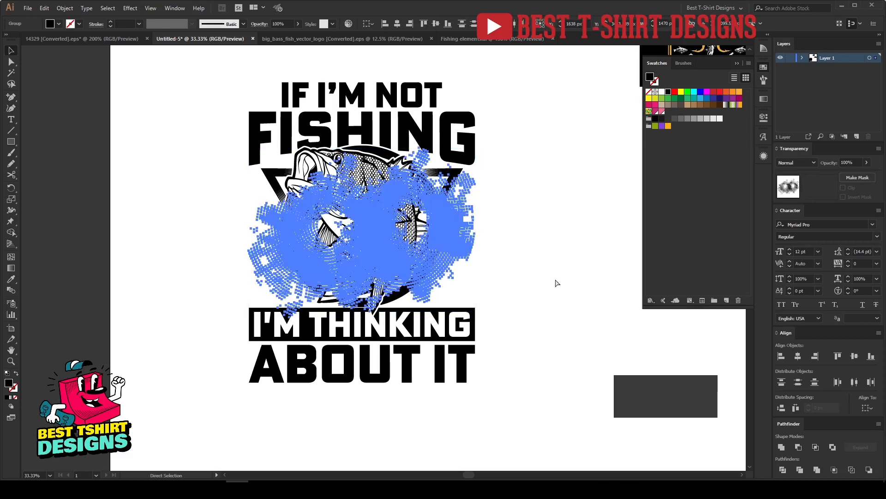
left_click(555, 277)
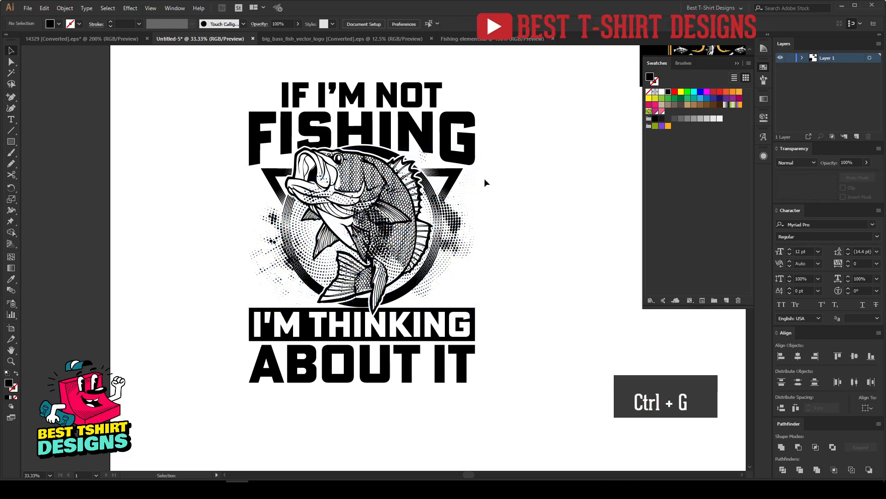
left_click(452, 179)
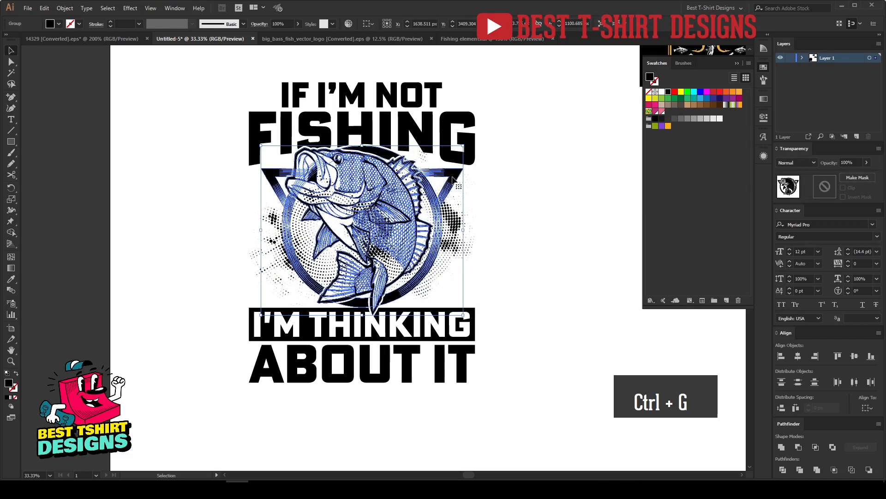
scroll(387, 221, "up", 1)
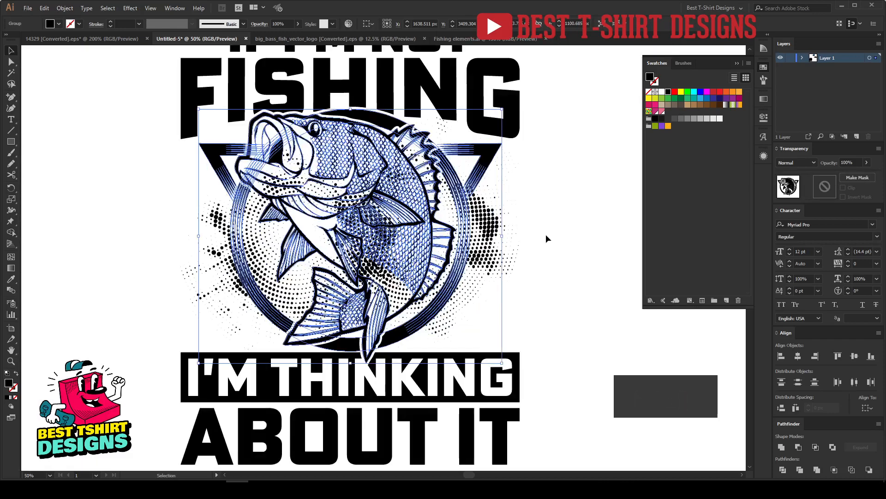
left_click(521, 221)
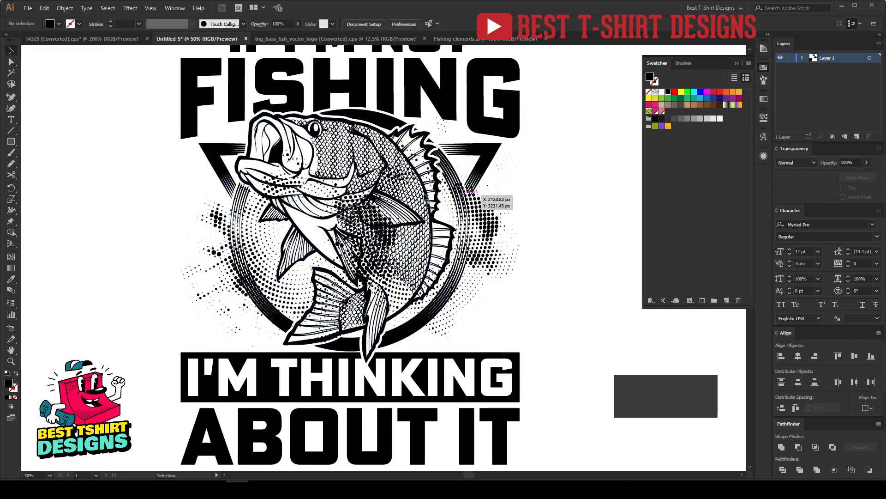
double_click(488, 166)
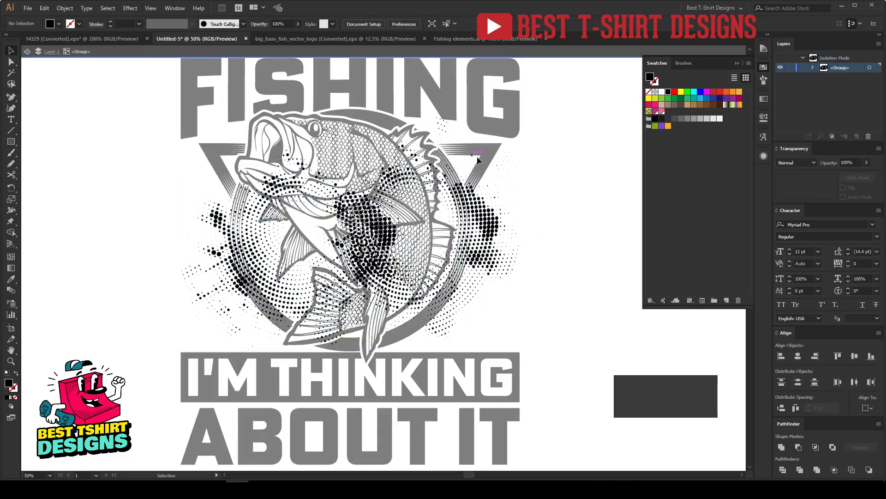
double_click(516, 158)
Copy the fish silhouette from the opacity mask of the circle-and-triangle artwork inside the fish emblem group.
left_click(492, 153)
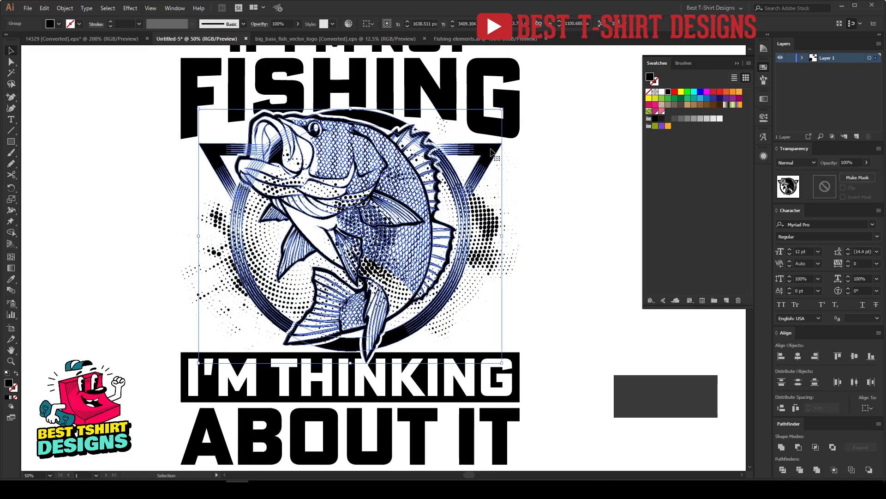
double_click(491, 152)
left_click(492, 152)
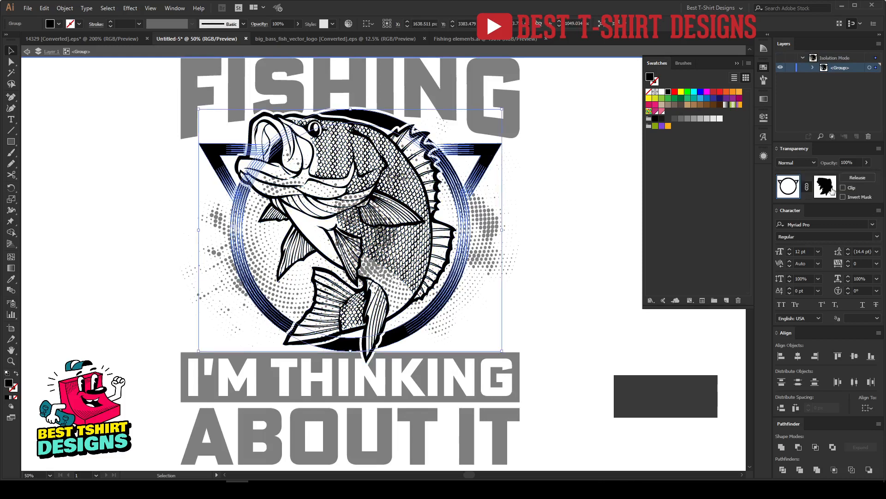
left_click(831, 189)
key("ctrl+c")
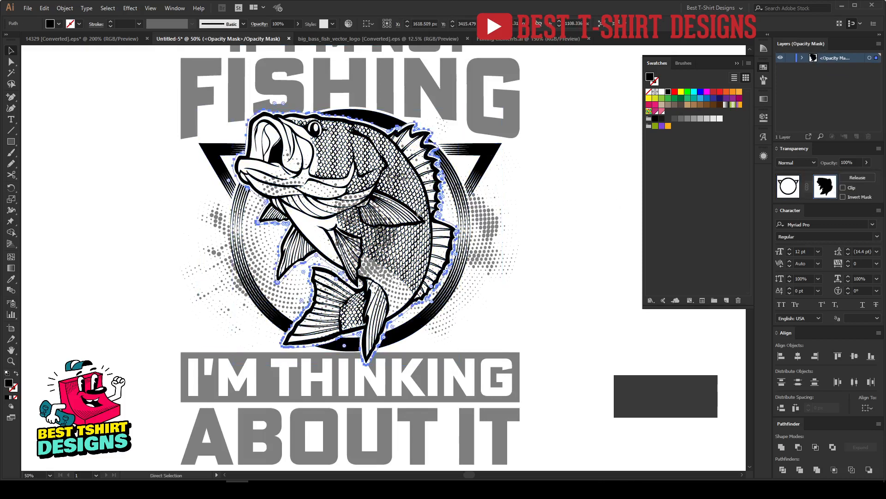
left_click(789, 187)
double_click(596, 252)
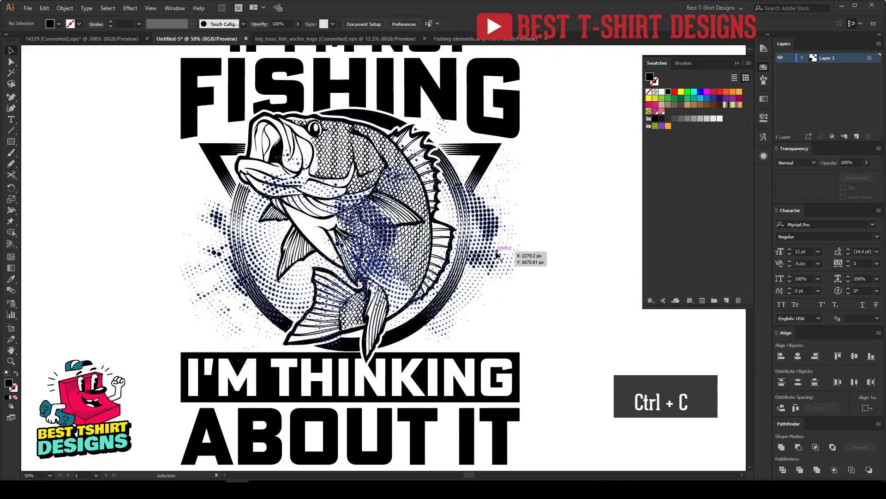
Give the halftone group an opacity mask with Clip off and paste the fish silhouette in place inside it.
left_click(826, 191)
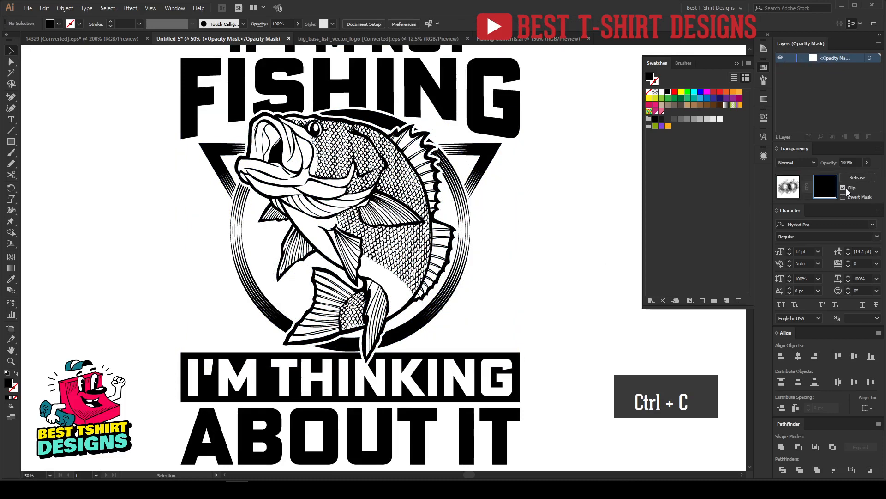
key("ctrl+f")
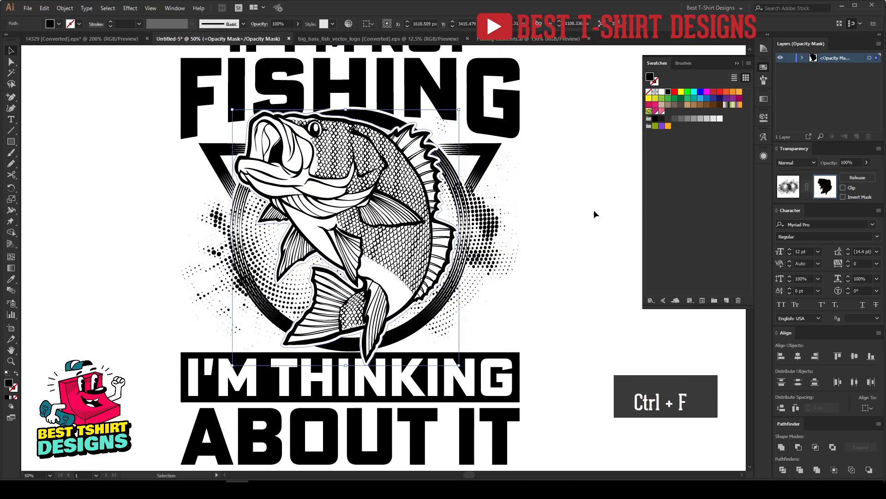
left_click(594, 213)
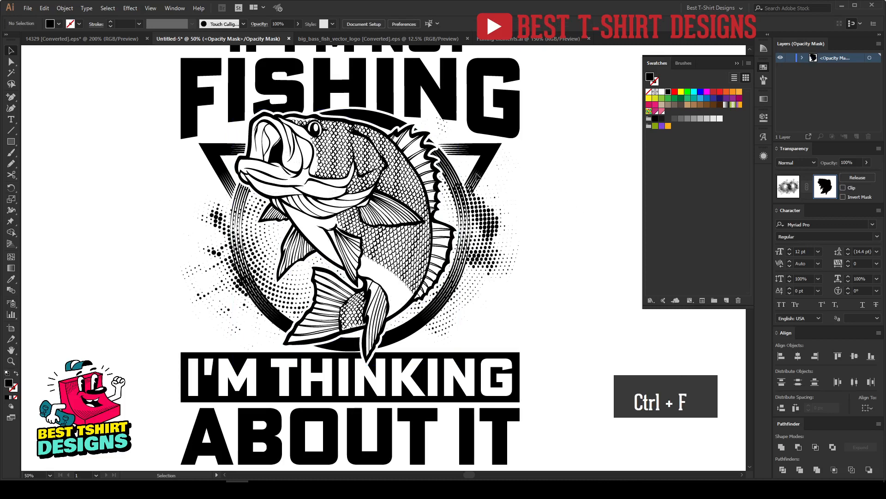
left_click(794, 184)
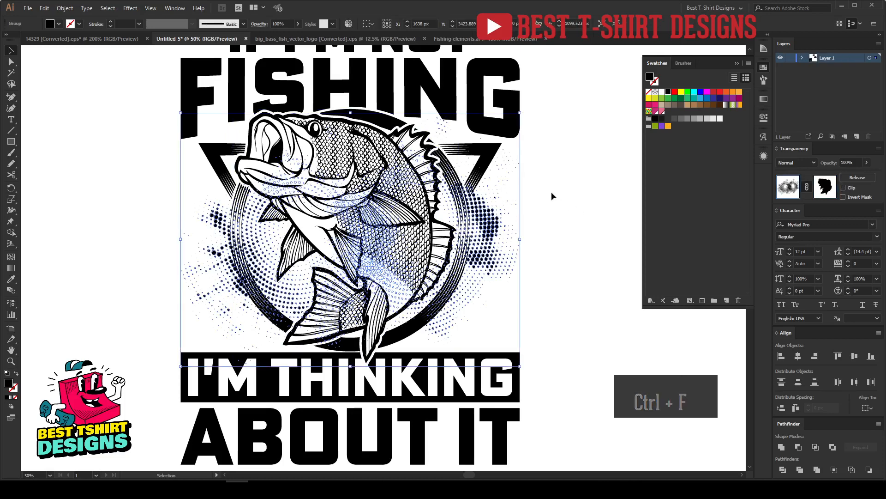
Offset the emblem's striped circle by 10 px and cut the offset shapes out of their group.
double_click(451, 178)
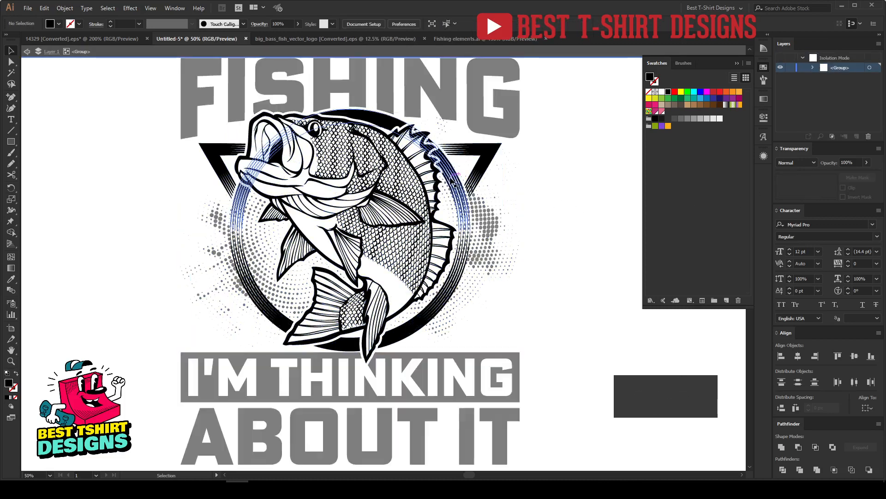
double_click(451, 179)
left_click(451, 178)
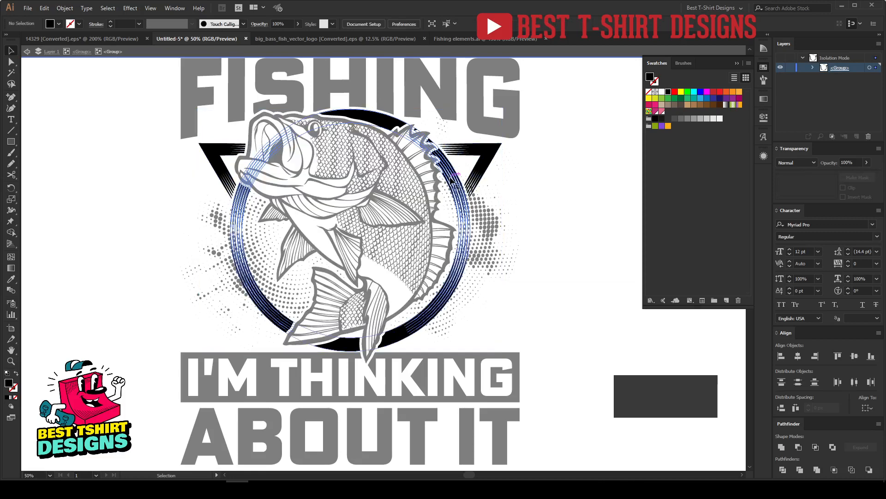
key("ctrl+alt+f")
left_click(518, 115)
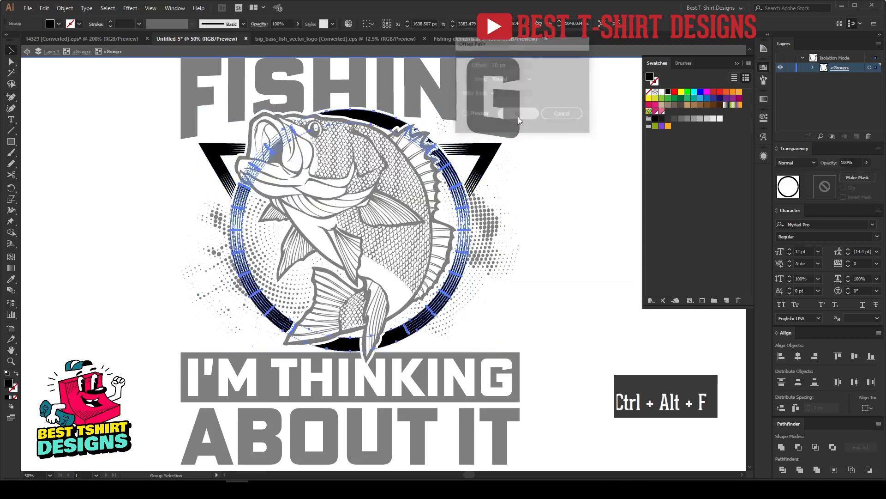
key("ctrl+x")
double_click(534, 215)
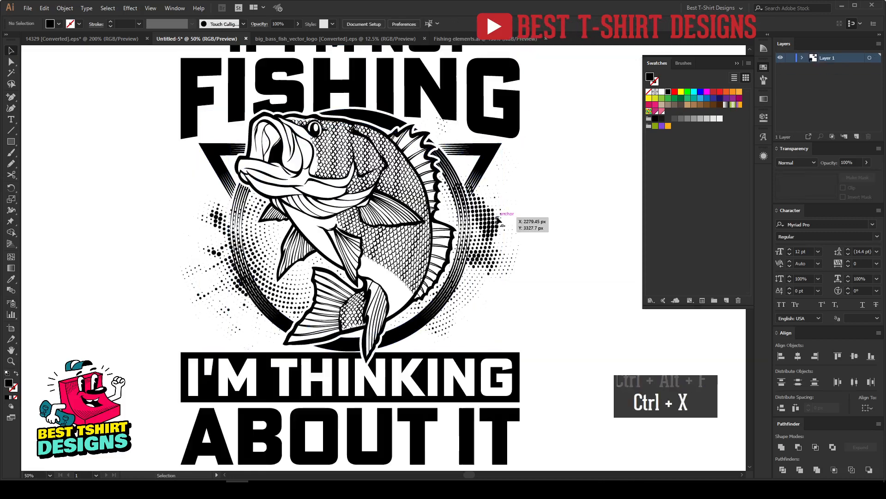
Paste the offset circle shapes in place inside the halftone group's opacity mask.
left_click(825, 186)
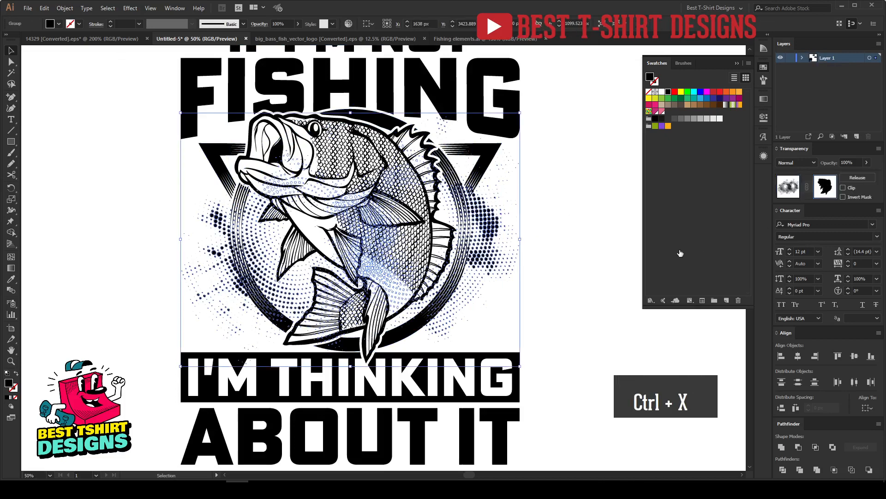
key("ctrl+f")
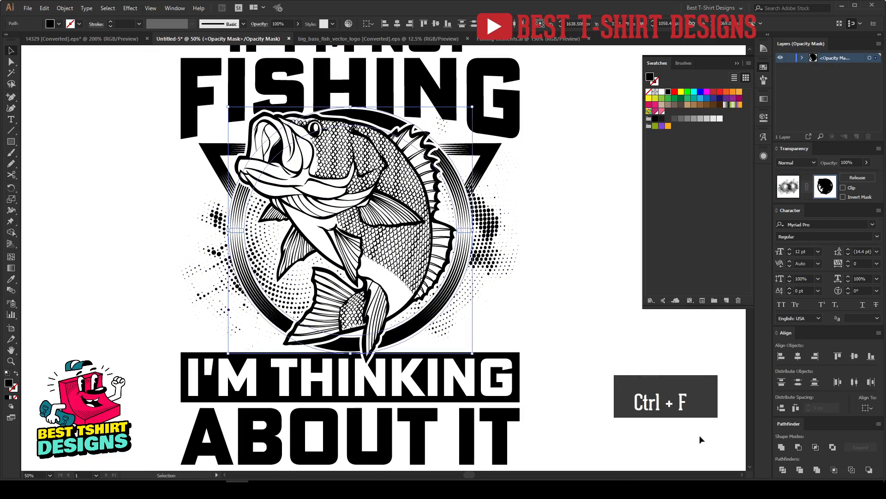
Try uniting and merging the pasted circle shapes in the halftone's opacity mask with Pathfinder.
left_click(780, 447)
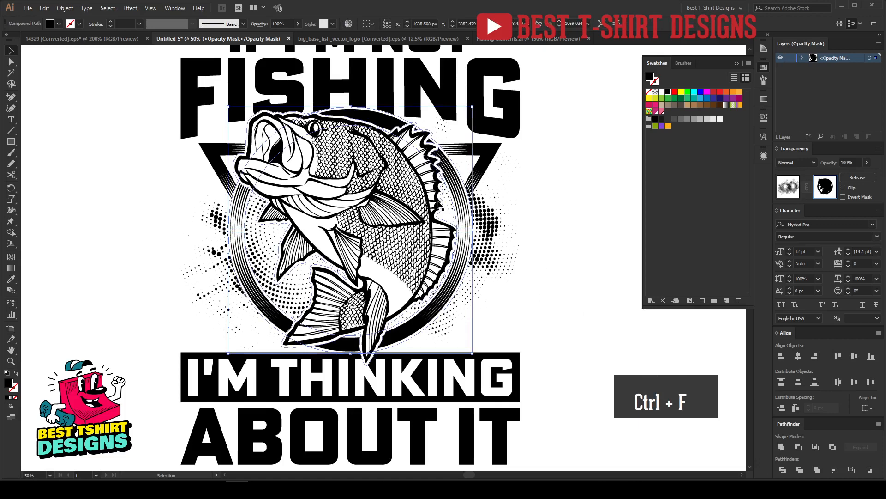
scroll(354, 281, "up", 1)
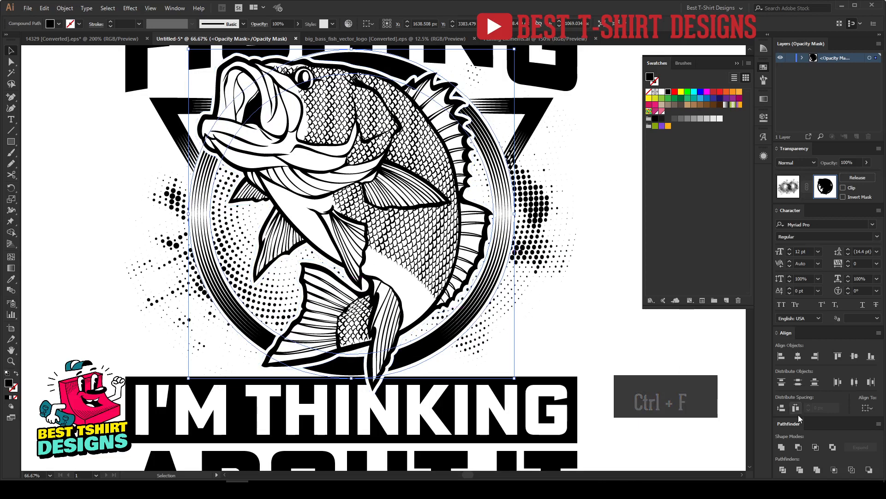
left_click(817, 469)
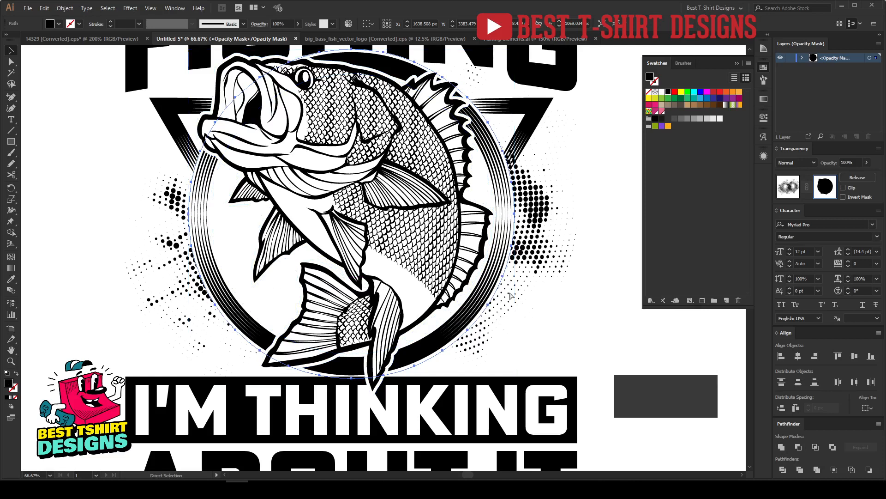
key("ctrl+z")
key("ctrl+z")
scroll(329, 269, "down", 1)
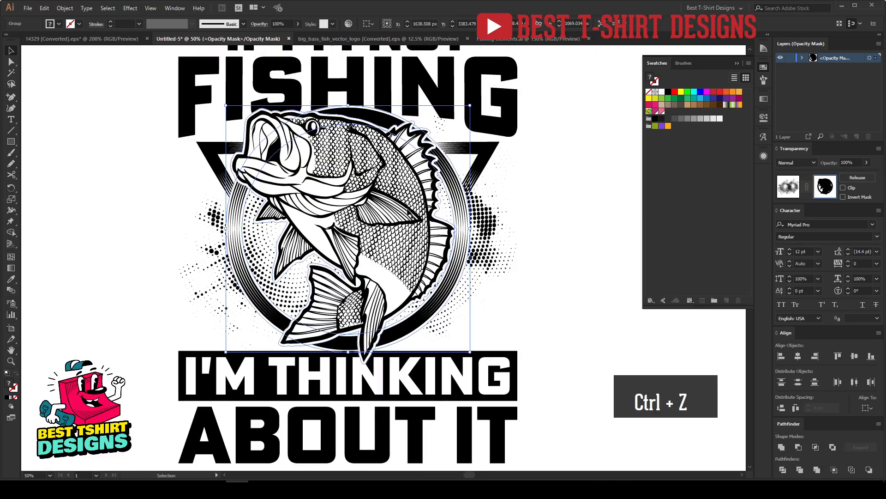
Exit the halftone group's opacity mask and deselect the artwork.
left_click(792, 190)
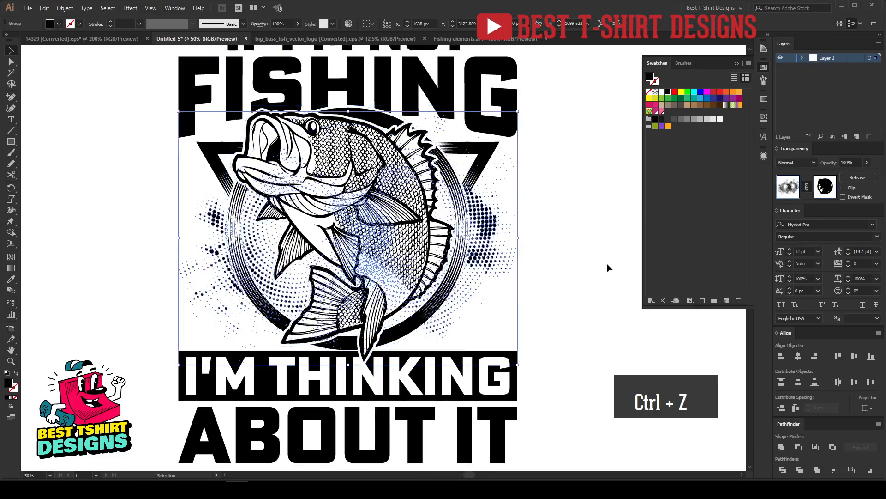
left_click(562, 269)
scroll(373, 287, "down", 1)
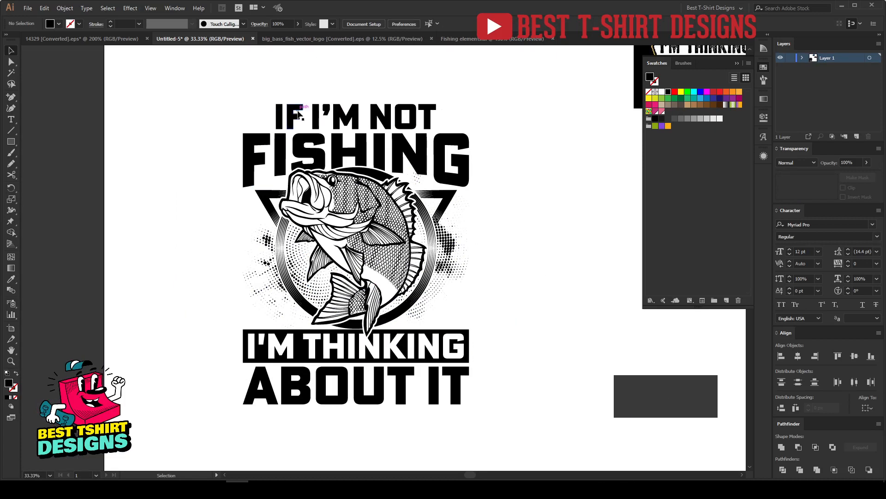
Try enlarging the IF I'M NOT line to the full width of the FISHING text.
left_click(432, 115)
left_click_drag(437, 116, 469, 119)
left_click(524, 138)
key("ctrl+z")
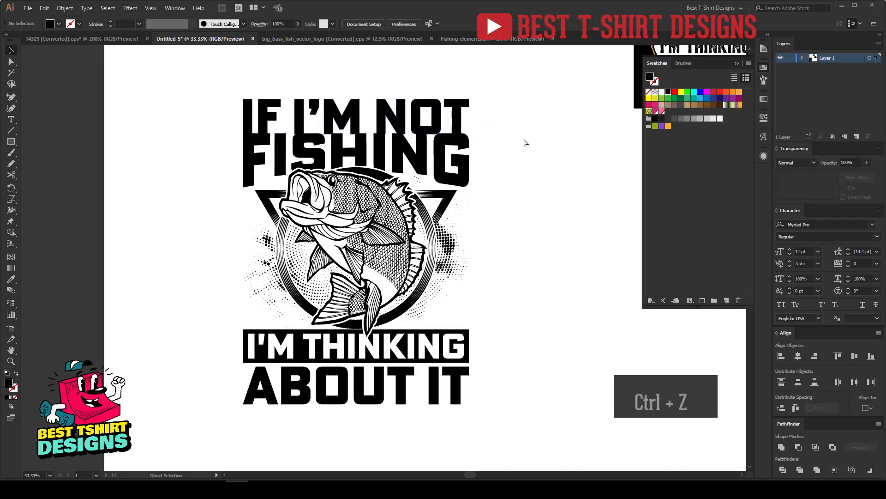
Copy the fishing reel from the Fishing elements document into the T-shirt document and enlarge it beside the design to about 263 px tall.
left_click(480, 41)
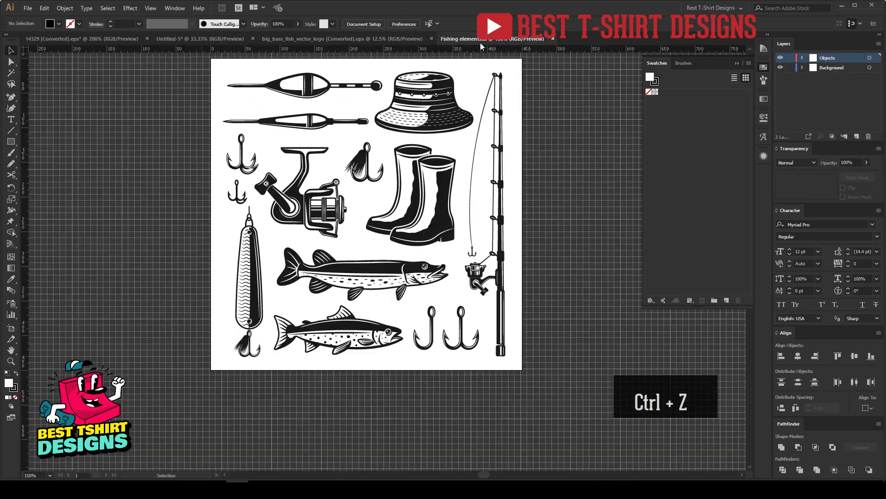
left_click(318, 216)
key("v")
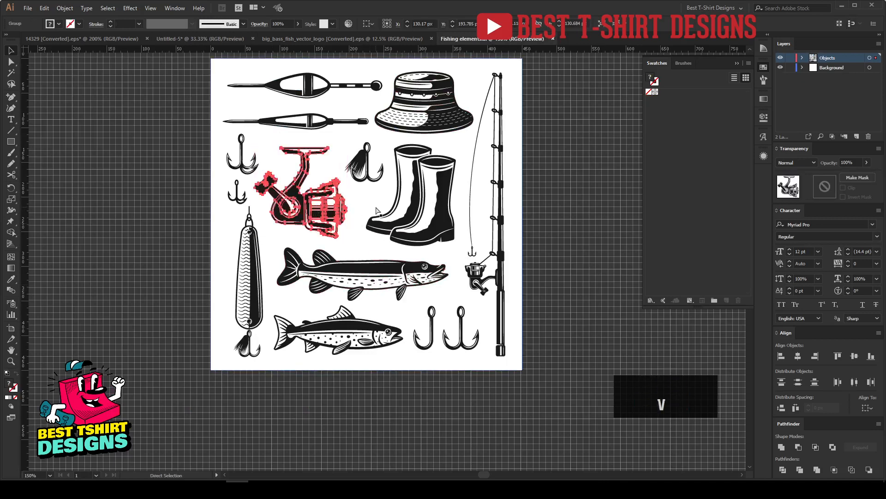
key("ctrl+c")
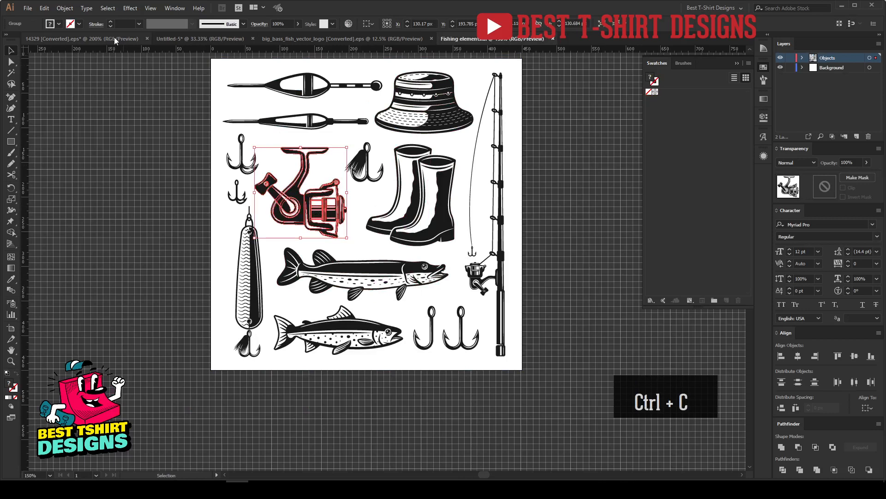
left_click(210, 41)
key("ctrl+v")
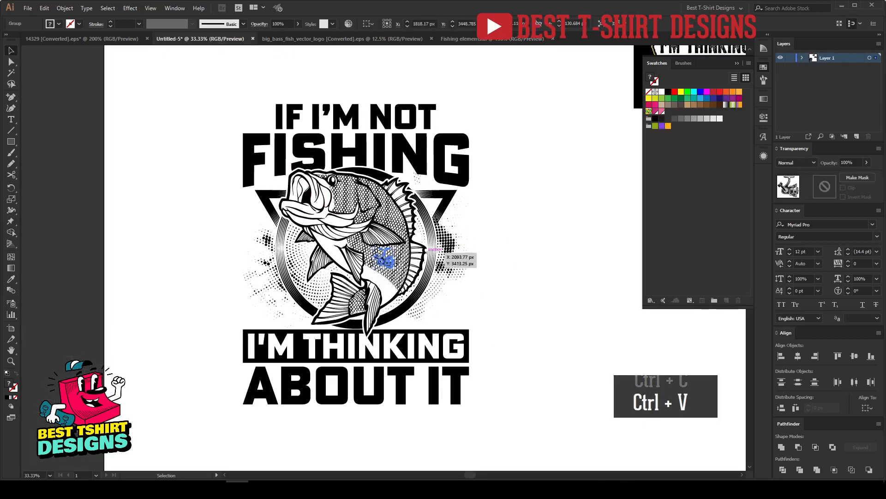
left_click_drag(396, 260, 528, 246)
scroll(577, 260, "up", 4)
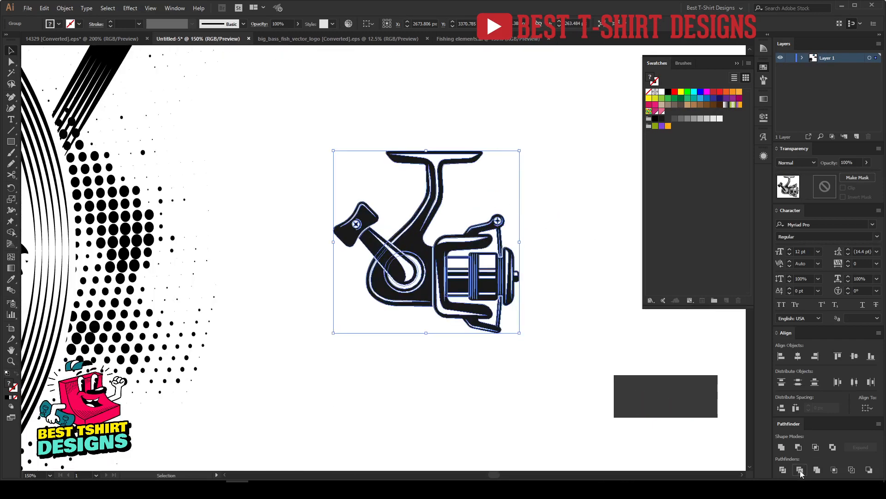
Trim the pasted reel with Pathfinder and delete all its white shapes inside the group.
double_click(455, 273)
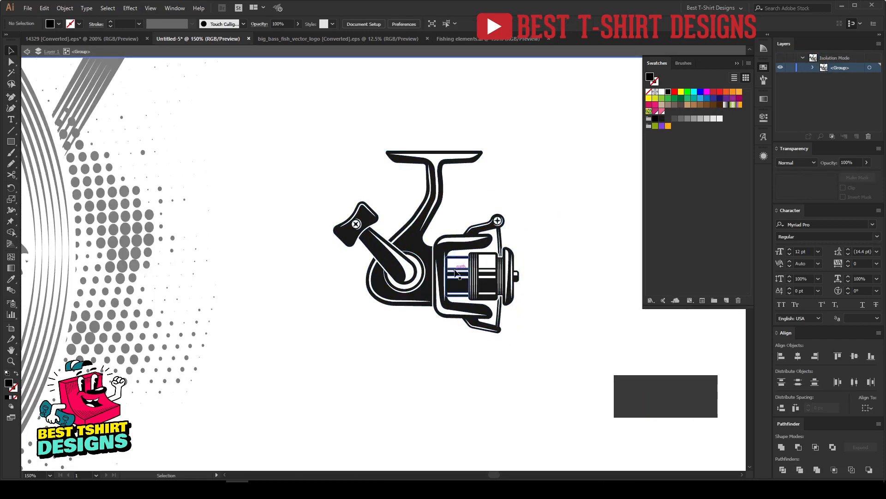
key("y")
left_click(489, 263)
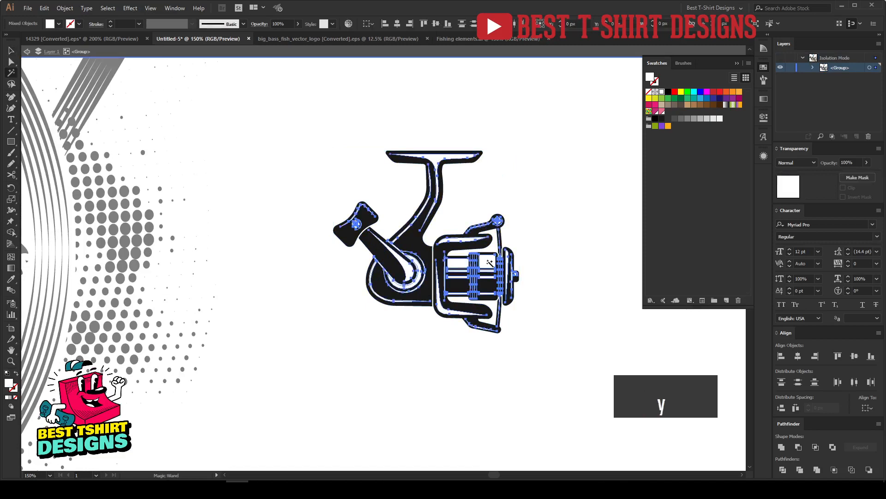
key("Delete")
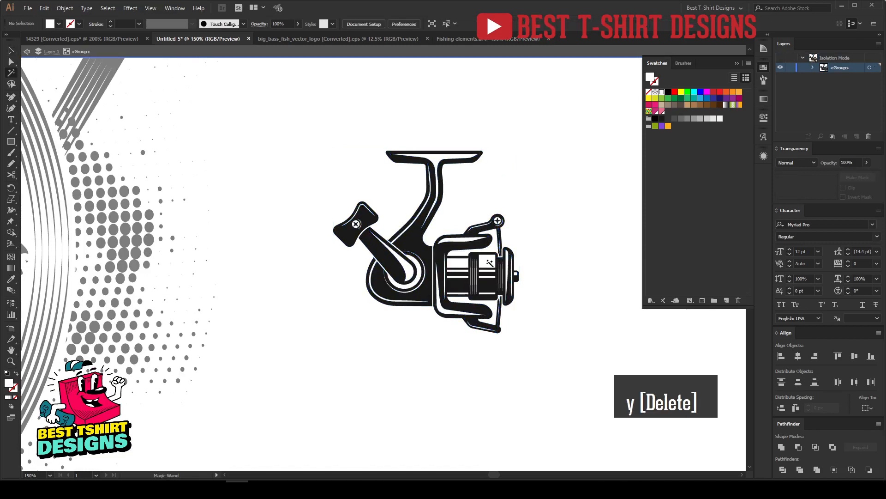
key("v")
double_click(528, 289)
Fill the fishing reel with the black swatch.
left_click(491, 277)
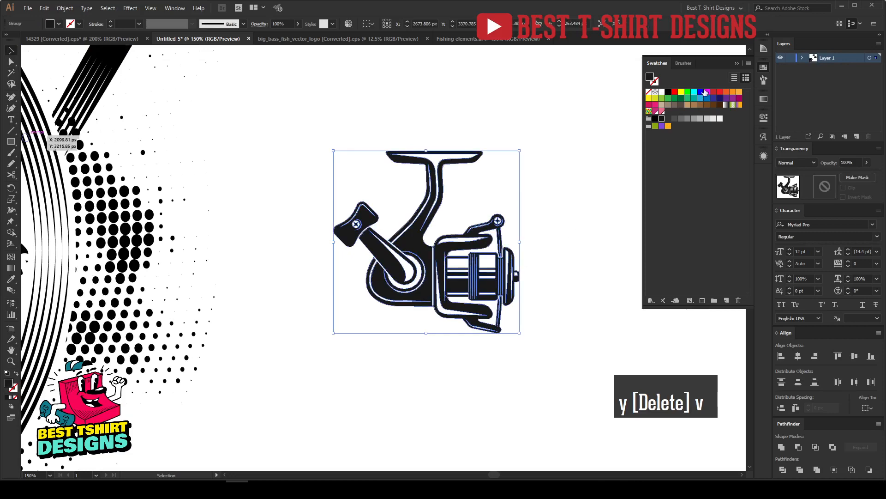
left_click(667, 92)
left_click(537, 287)
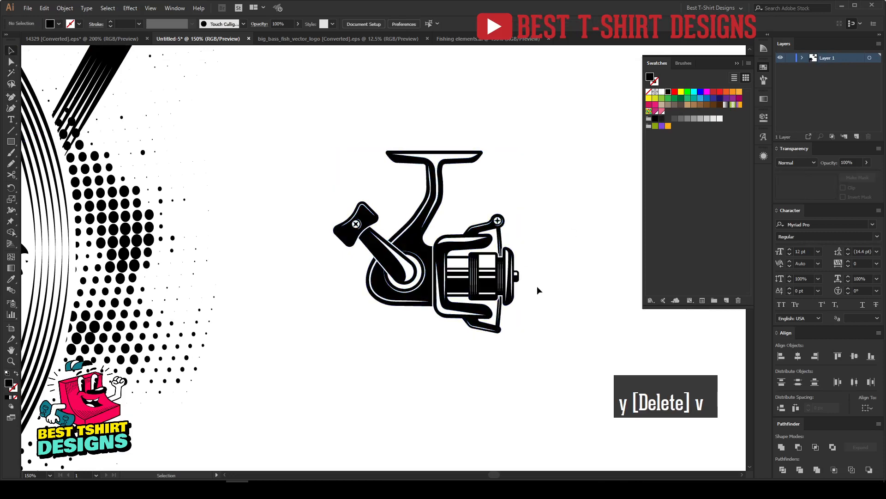
Place the reel before IF I'M NOT at about 175 px tall and align its left edge with the FISHING text.
scroll(537, 287, "down", 3)
scroll(527, 288, "down", 1)
left_click_drag(524, 291, 249, 150)
scroll(261, 147, "up", 2)
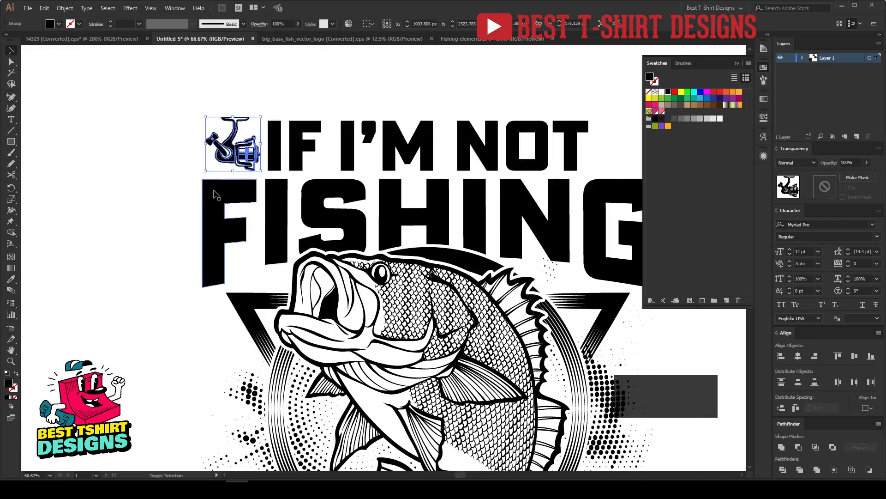
left_click(214, 194, "shift")
left_click(214, 194)
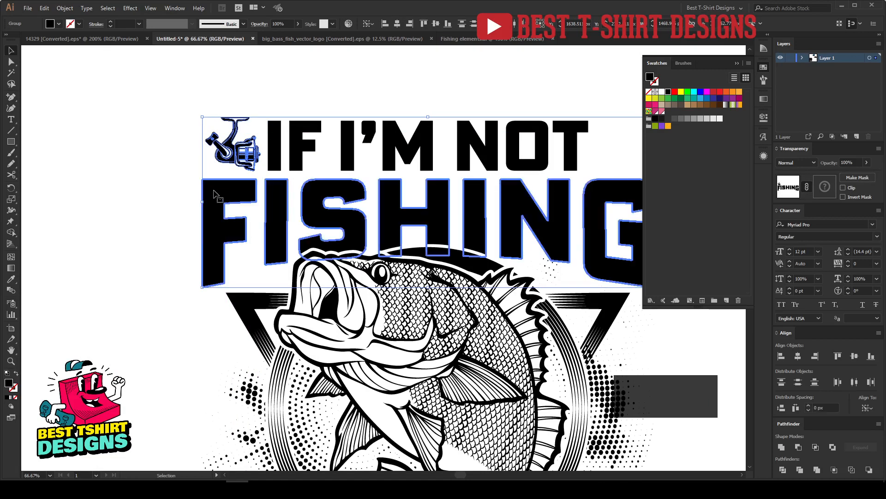
left_click(388, 23)
scroll(139, 156, "down", 1)
left_click(268, 107)
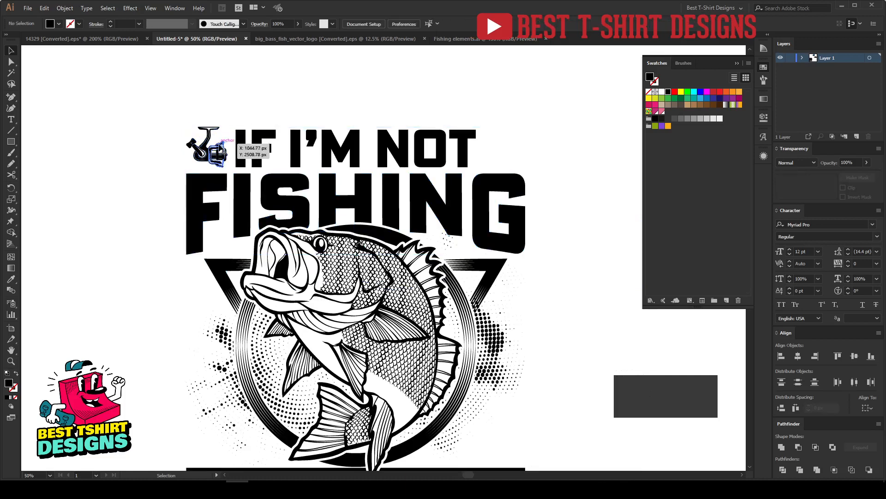
Duplicate the reel after IF I'M NOT, reflect the copy on the vertical axis, and align its right edge with FISHING.
left_click_drag(223, 152, 510, 143)
key("ctrl+r")
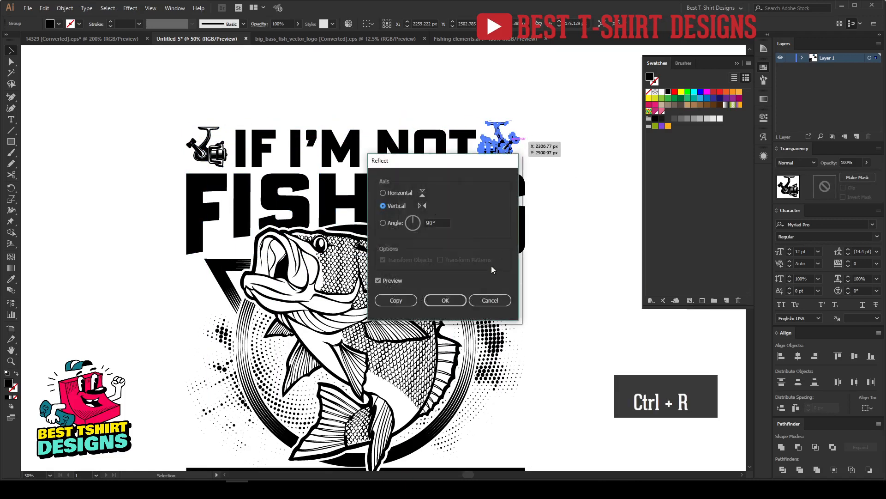
left_click(450, 301)
left_click(519, 185, "shift")
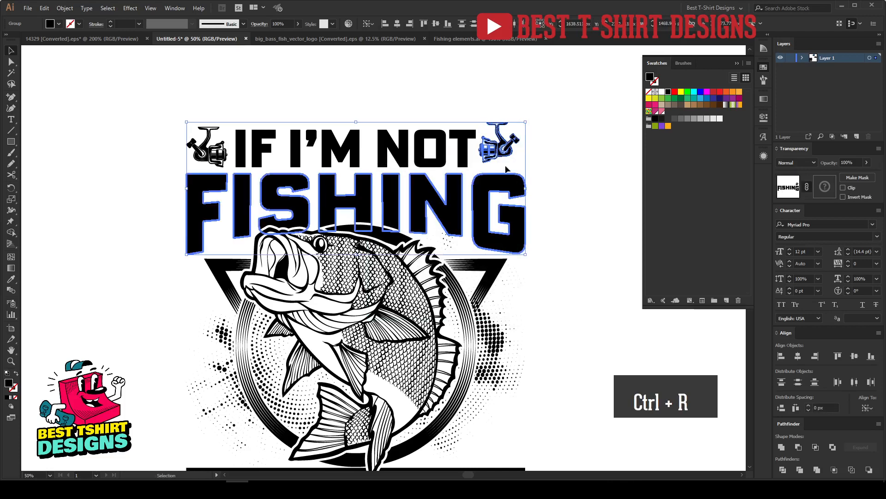
left_click(409, 24)
left_click(588, 154)
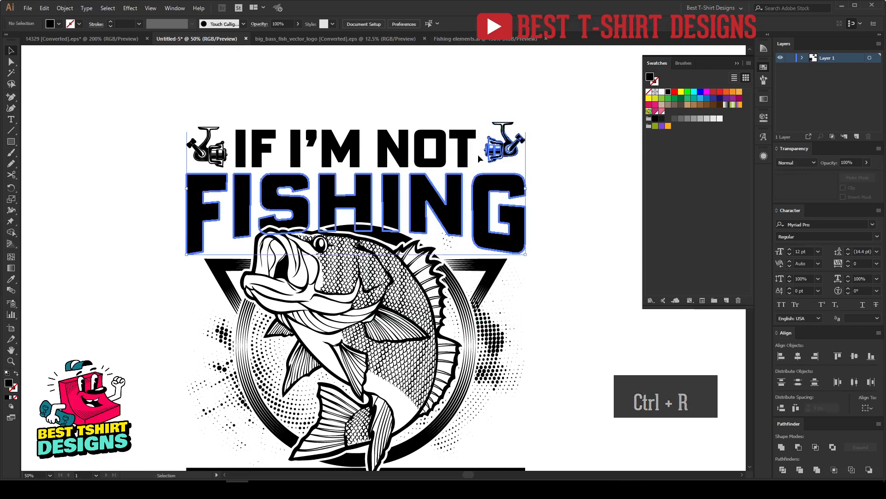
Align both reels and the IF I'M NOT line on their vertical centers and nudge the row down closer to FISHING.
left_click_drag(166, 108, 528, 161)
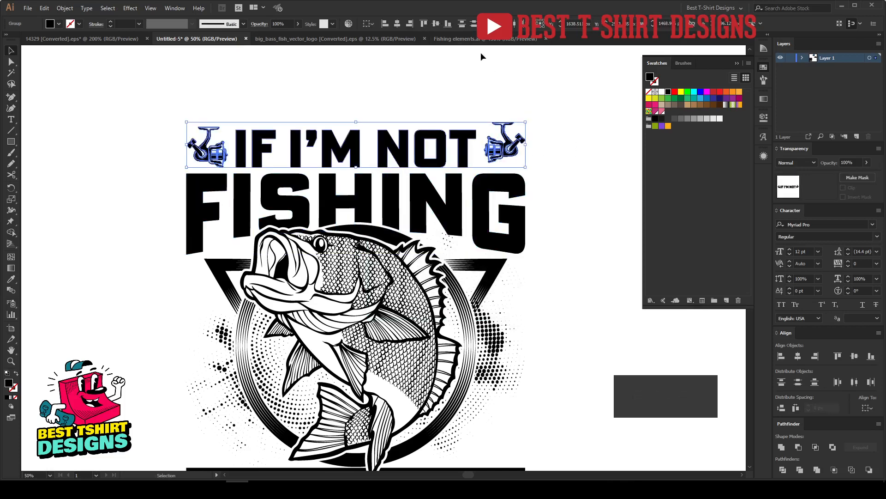
left_click(436, 24)
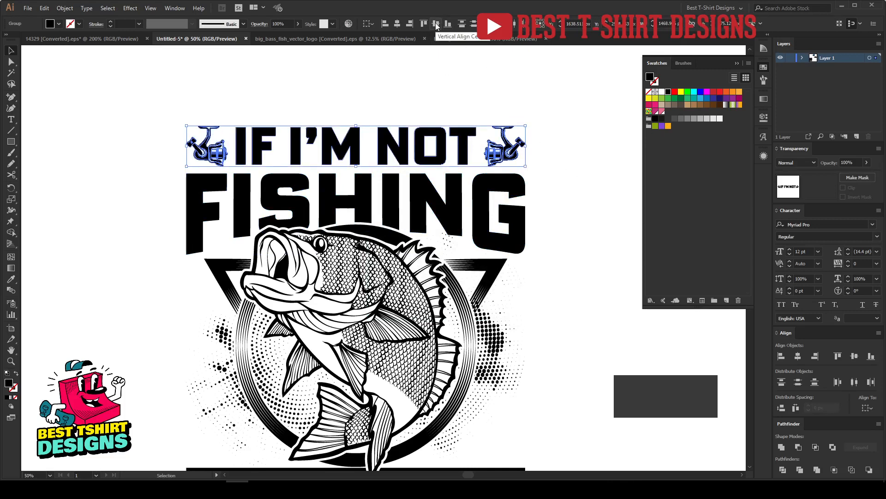
key("shift+Down")
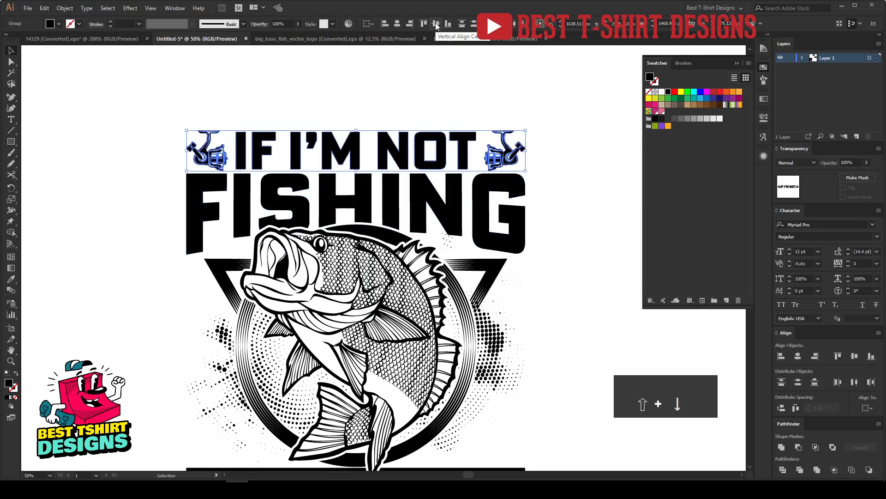
key("Up")
left_click(534, 278)
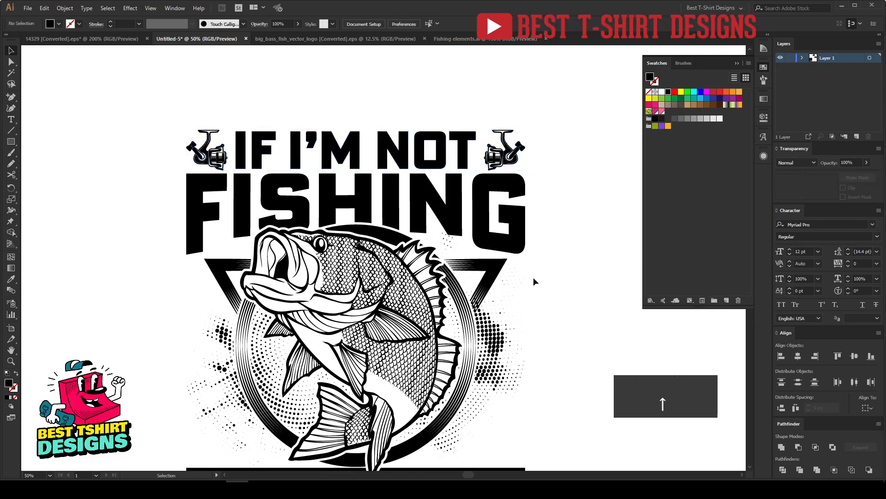
Copy the fishing rod from the Fishing elements document into the T-shirt document and enlarge it beside the design to about 1821 px tall.
scroll(404, 259, "down", 1)
left_click_drag(523, 304, 503, 264)
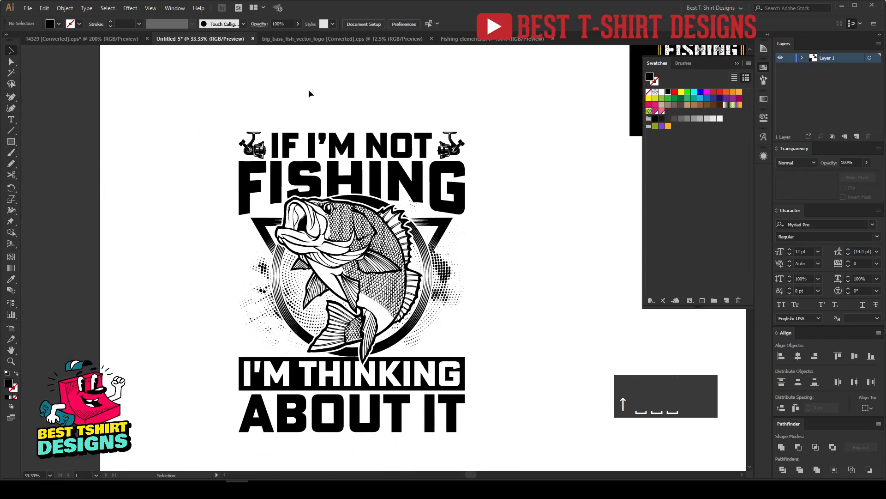
left_click(507, 39)
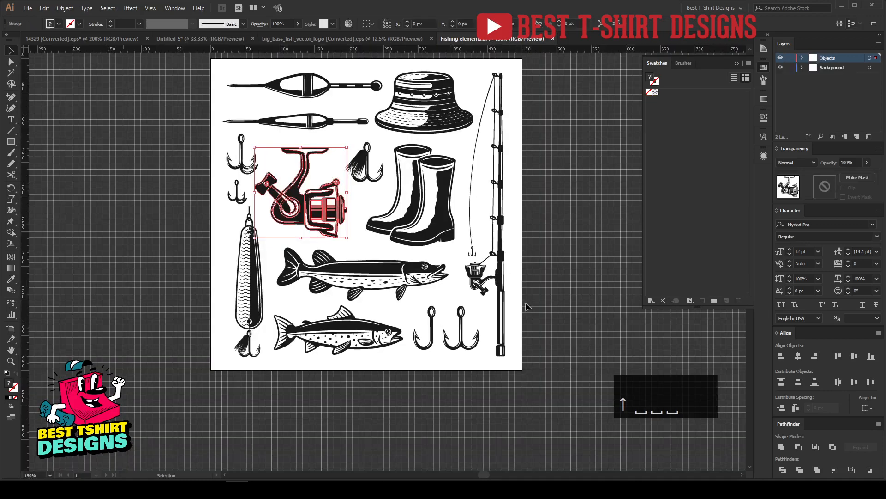
left_click(488, 270)
key("v")
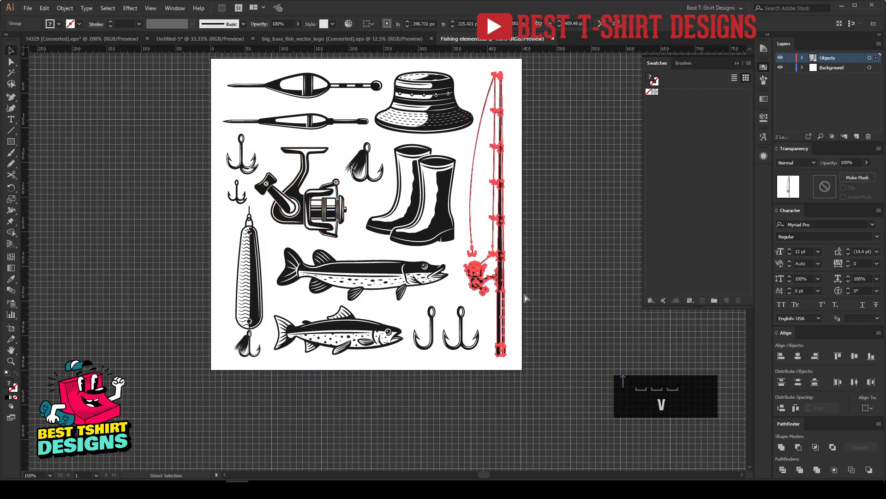
key("ctrl+c")
left_click(162, 38)
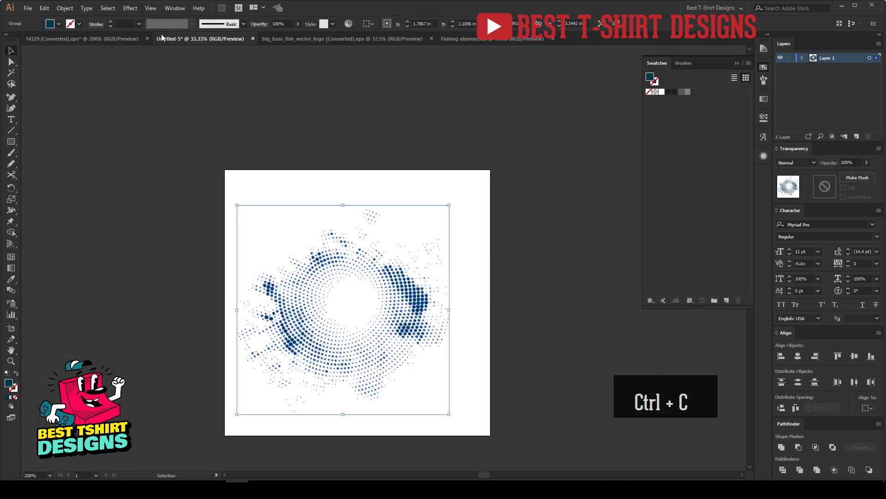
key("ctrl+v")
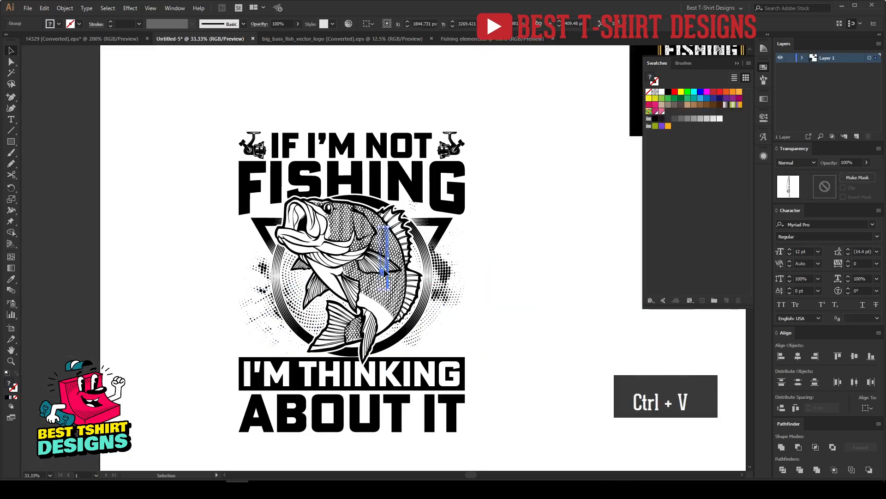
left_click_drag(383, 272, 527, 409)
left_click_drag(574, 340, 539, 300)
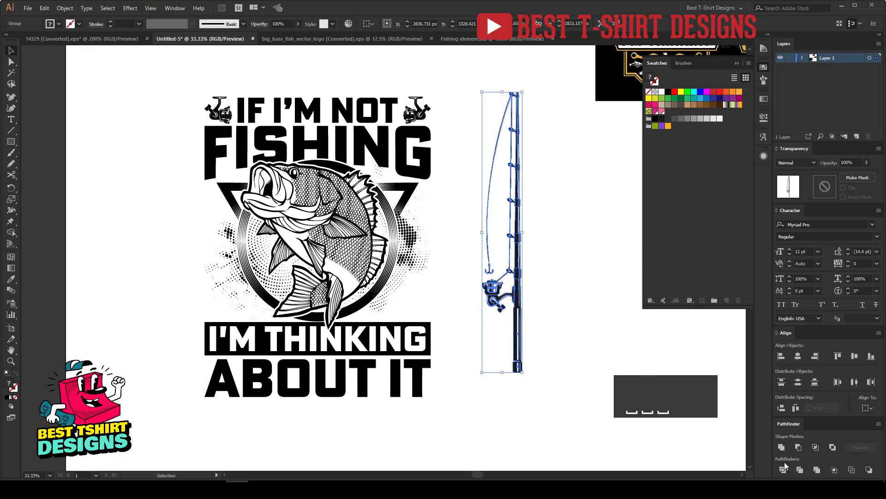
Trim the pasted fishing rod with Pathfinder and delete all its white shapes inside the group.
left_click(800, 470)
double_click(533, 303)
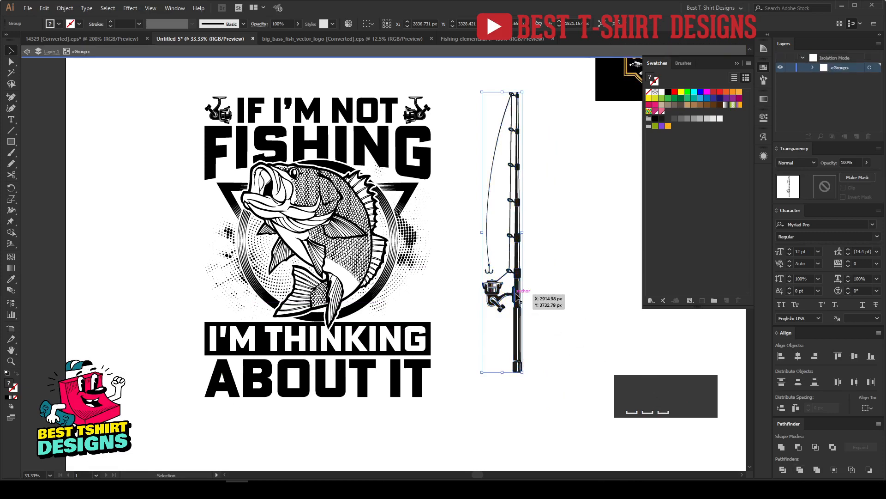
scroll(534, 303, "up", 8)
key("y")
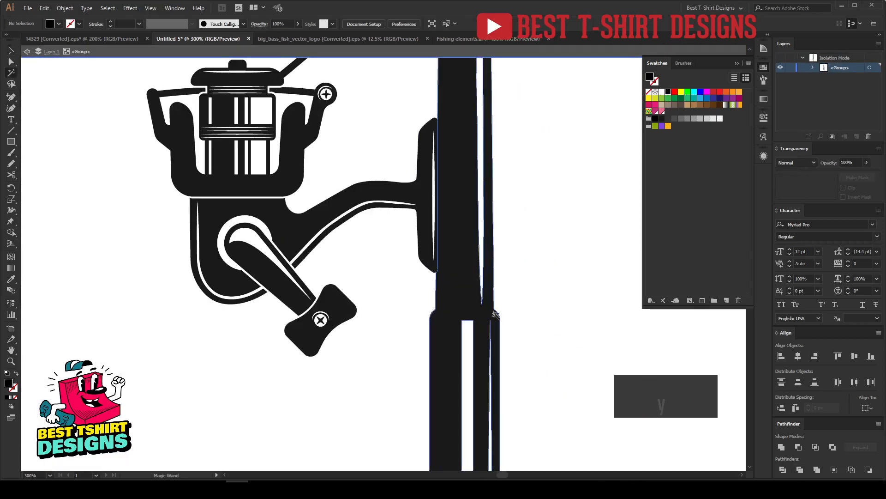
left_click(252, 240)
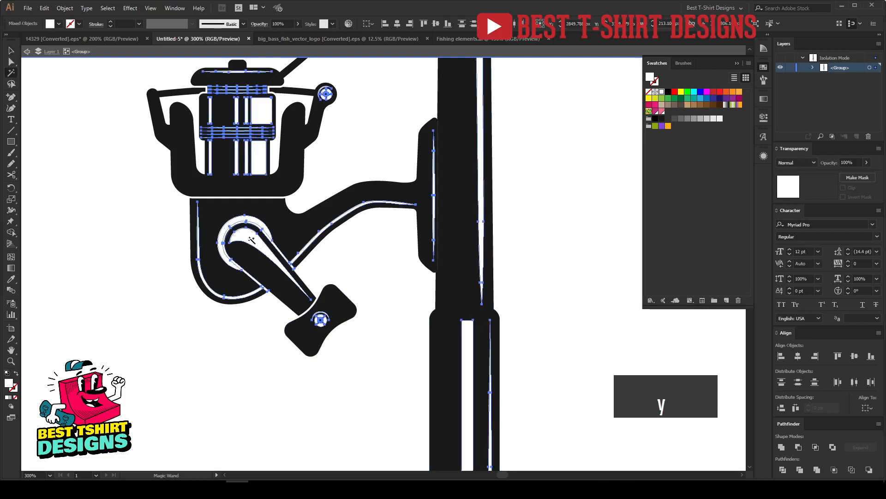
key("Delete")
scroll(251, 240, "down", 6)
key("v")
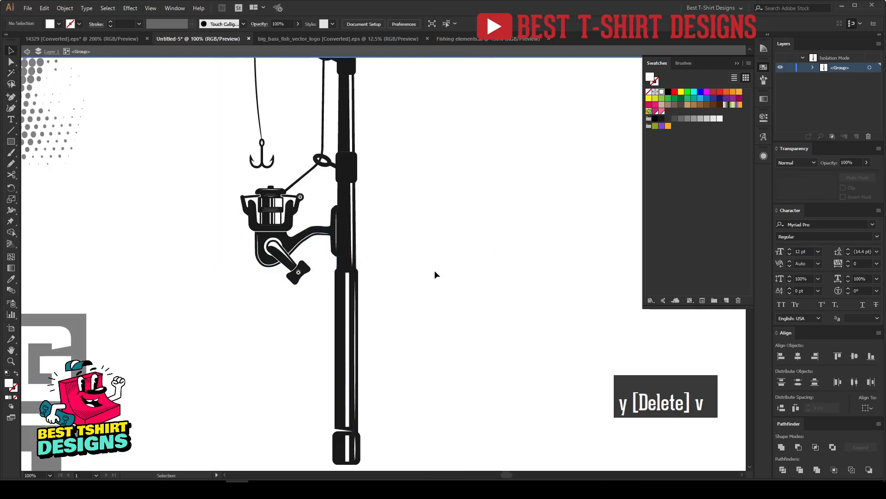
Exit the rod's group isolation and fill the whole fishing rod with the black swatch.
double_click(435, 271)
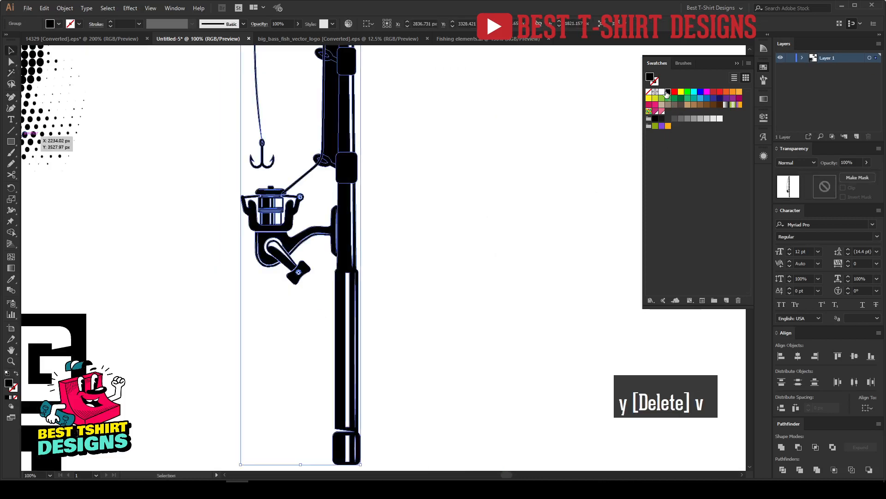
scroll(435, 270, "down", 2)
scroll(436, 266, "up", 2)
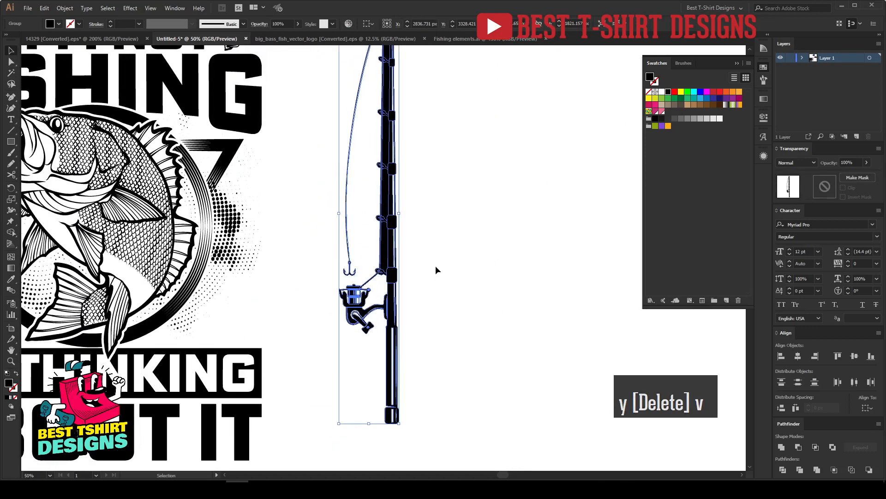
Undo the black fill applied to the whole fishing rod.
key("ctrl+z")
scroll(435, 270, "down", 1)
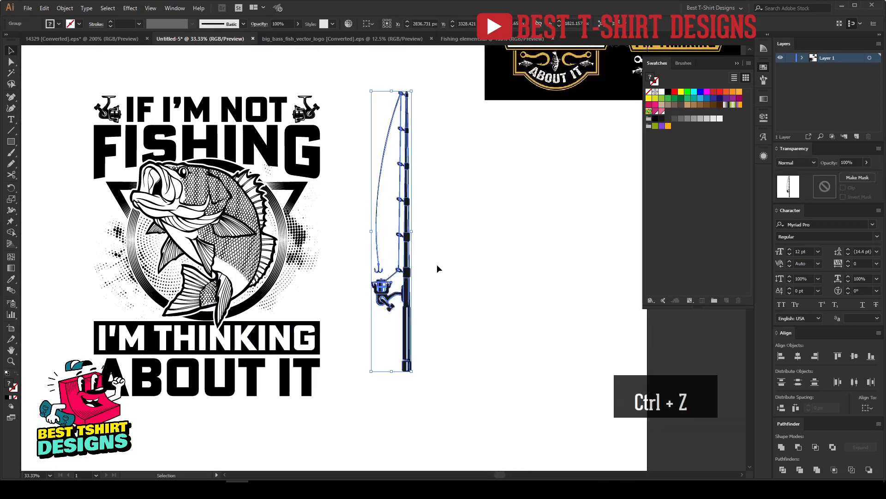
left_click(437, 264)
left_click(407, 225)
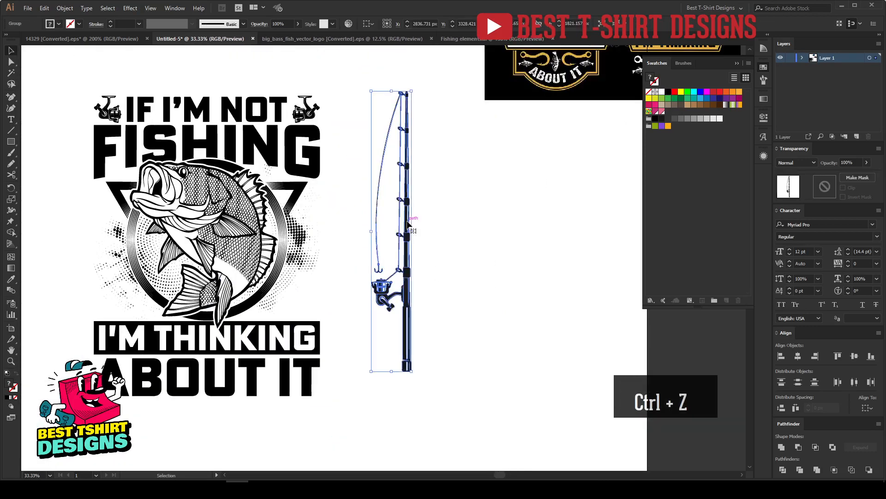
left_click(668, 92)
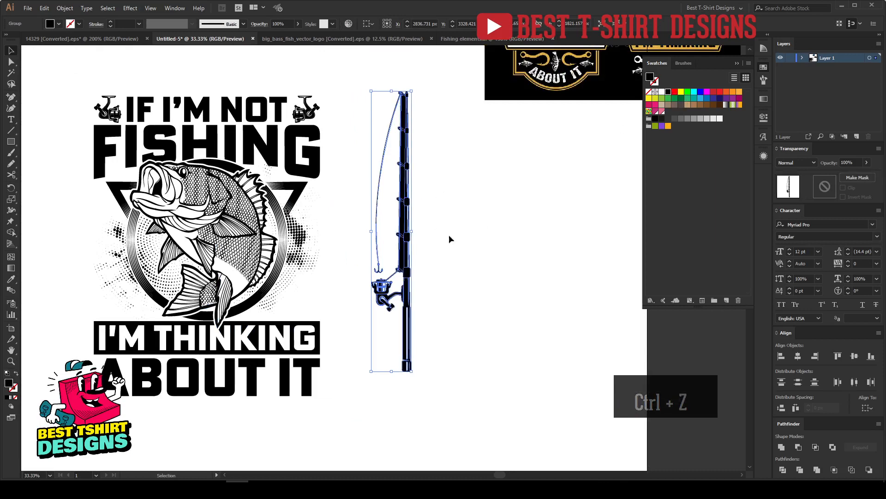
key("ctrl+z")
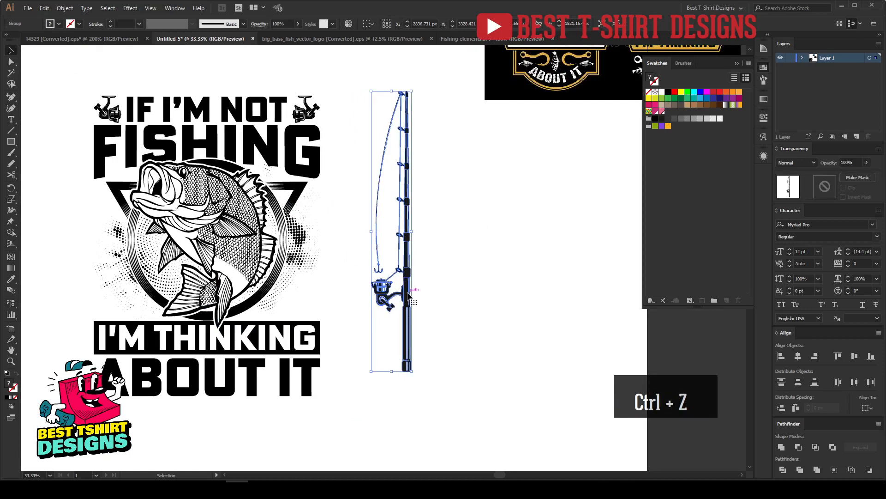
Isolate the fishing rod group, select all its black shapes with the Magic Wand and cut them.
double_click(408, 295)
scroll(453, 297, "up", 2)
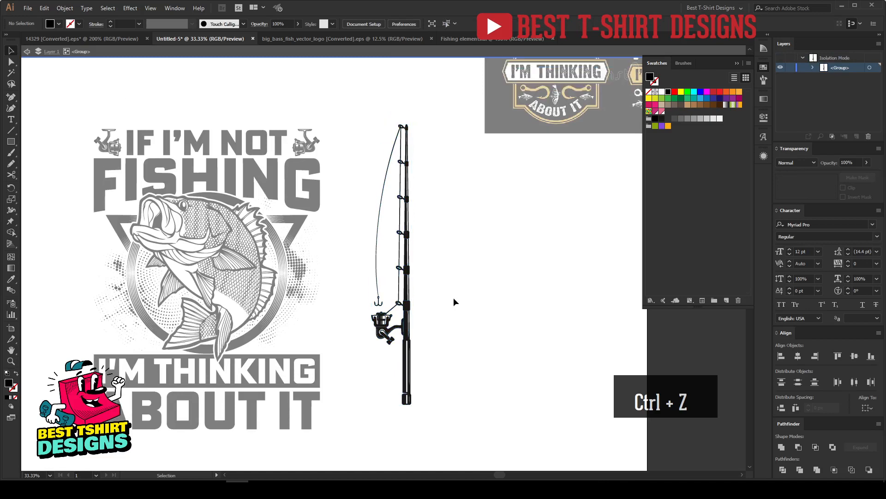
key("y")
left_click(405, 326)
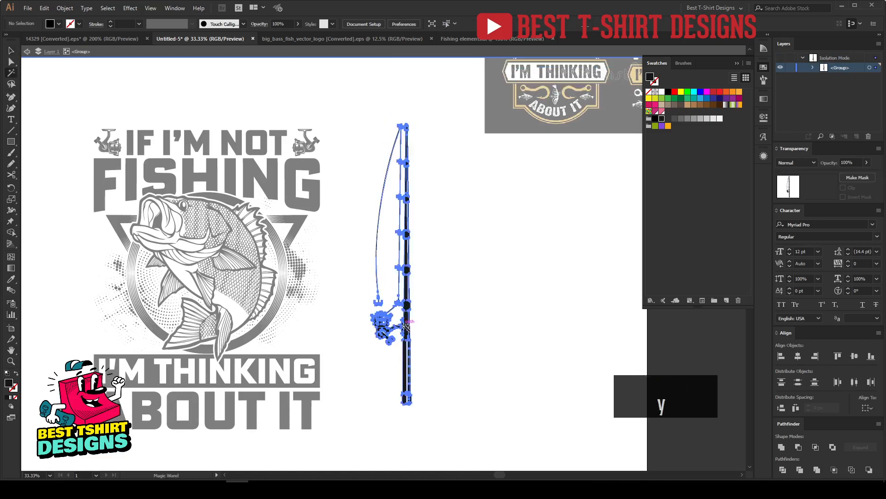
key("ctrl+x")
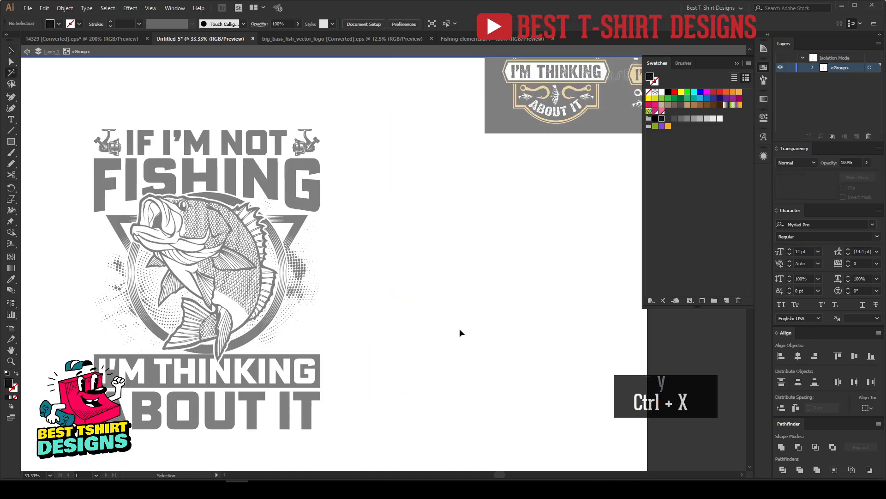
Select all the leftover unfilled shapes in the isolated rod group and delete them.
key("ctrl+a")
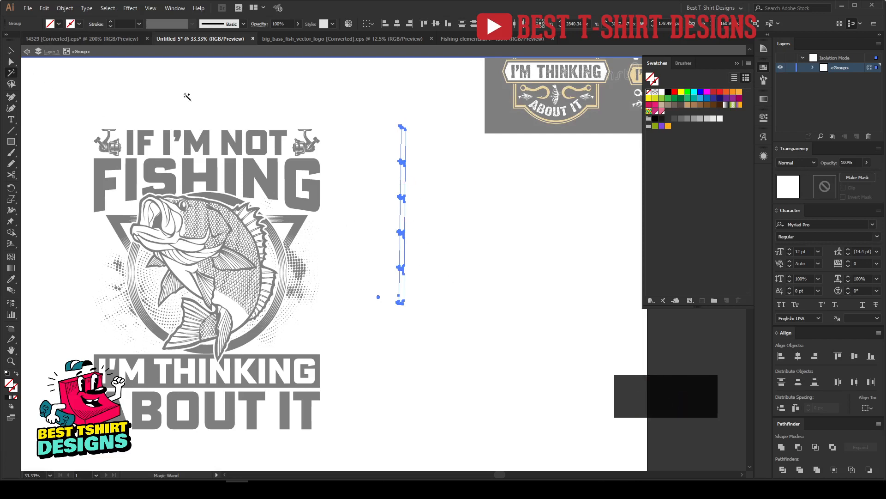
left_click(668, 92)
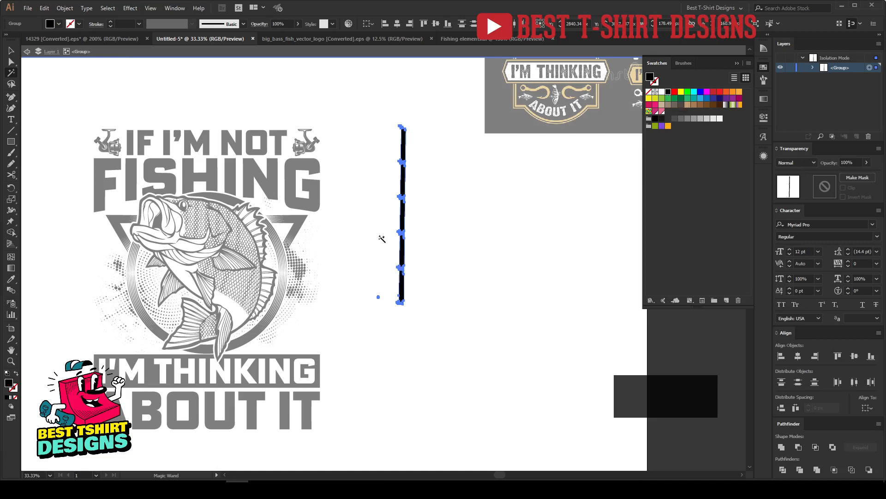
key("Delete")
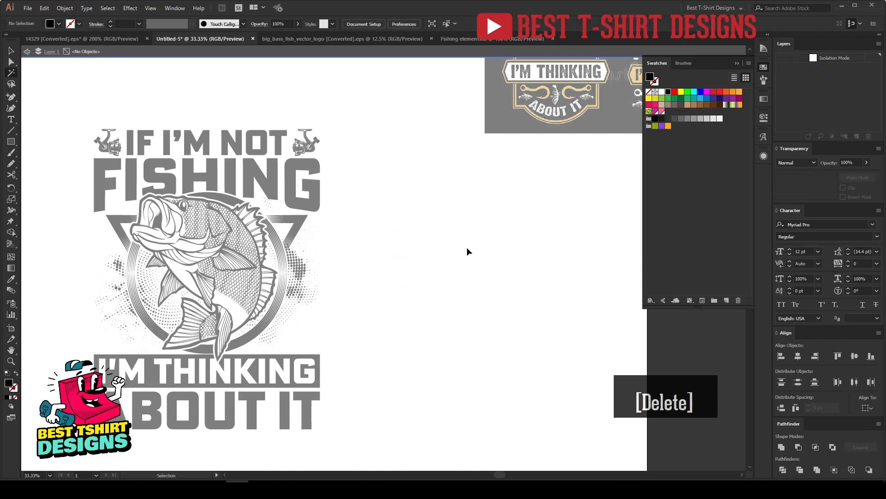
Paste the cut black rod shapes back in place in front, exit isolation and group them.
key("ctrl+f")
key("v")
double_click(485, 270)
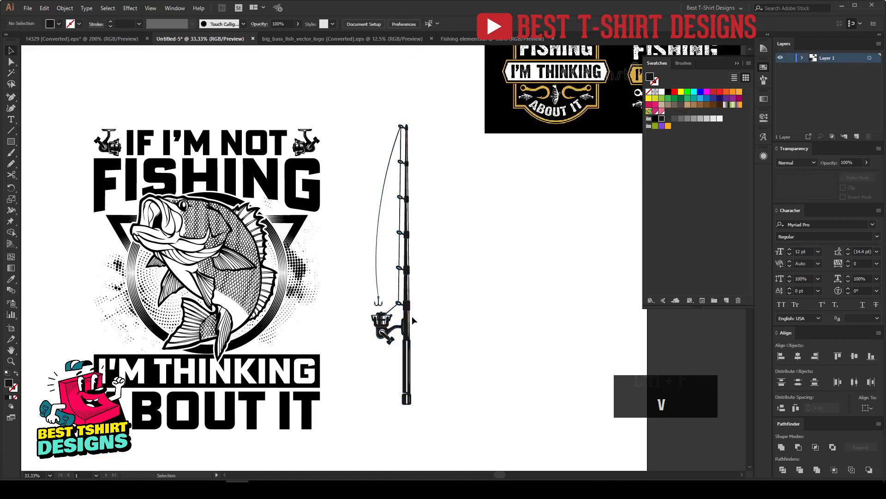
left_click(407, 323)
left_click_drag(413, 303, 356, 99)
key("ctrl+g")
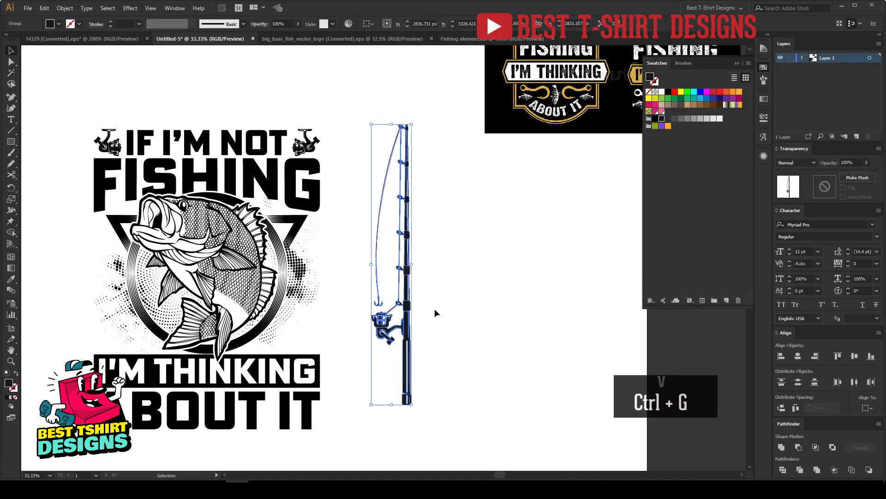
Shorten the fishing rod's handle by moving the anchor points of its lower end up 100 px.
left_click(433, 309)
left_click(408, 329)
scroll(397, 417, "up", 2)
left_click(469, 375)
key("a")
left_click_drag(472, 435, 361, 315)
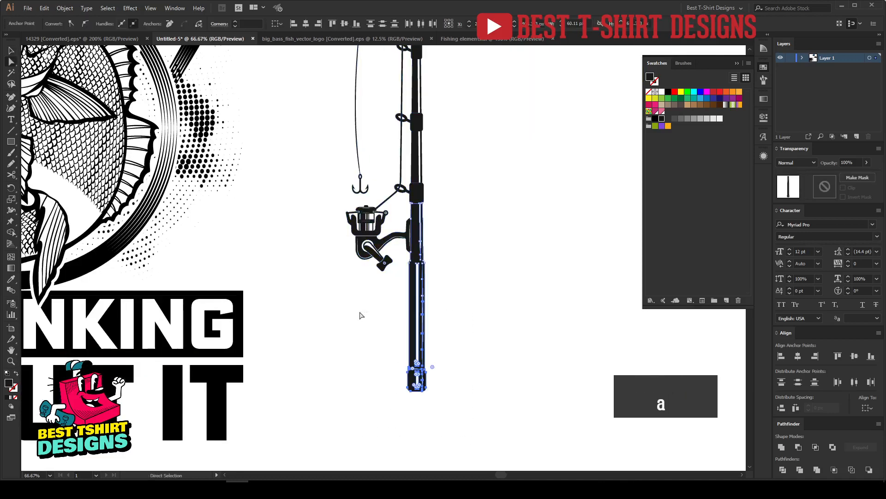
key("shift+Up")
key("shift+Up")
key("shift+Up")
key("shift+Up")
key("shift+Up")
key("shift+Up")
key("shift+Up")
key("shift+Up")
key("shift+Up")
key("shift+Up")
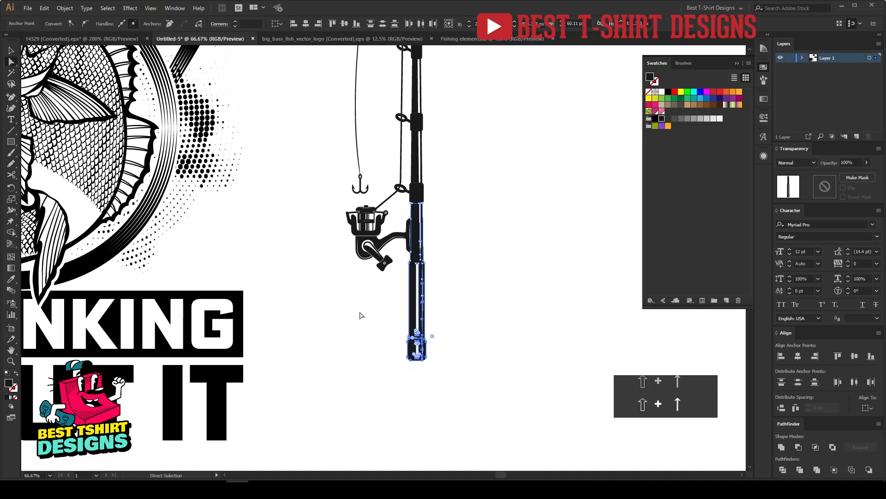
left_click(362, 315)
scroll(426, 379, "down", 1)
key("v")
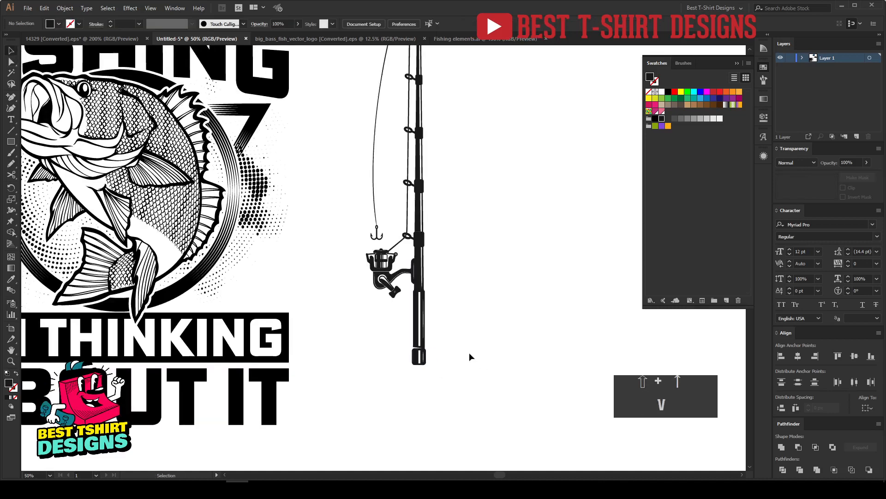
Erase the hook and the lower part of the hanging line from the fishing rod.
left_click(377, 234)
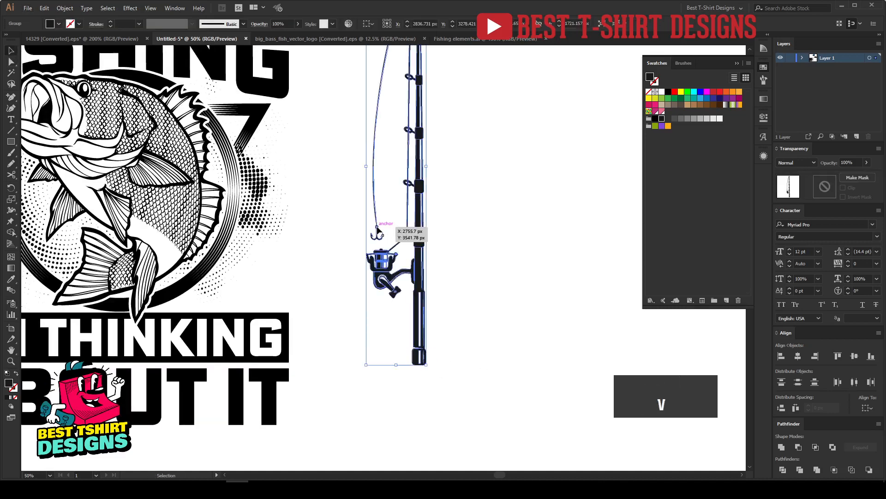
key("shift+e")
scroll(378, 234, "up", 4)
mouse_move(377, 233)
left_mouse_down()
mouse_move(393, 268)
mouse_move(354, 268)
mouse_move(382, 212)
left_mouse_up()
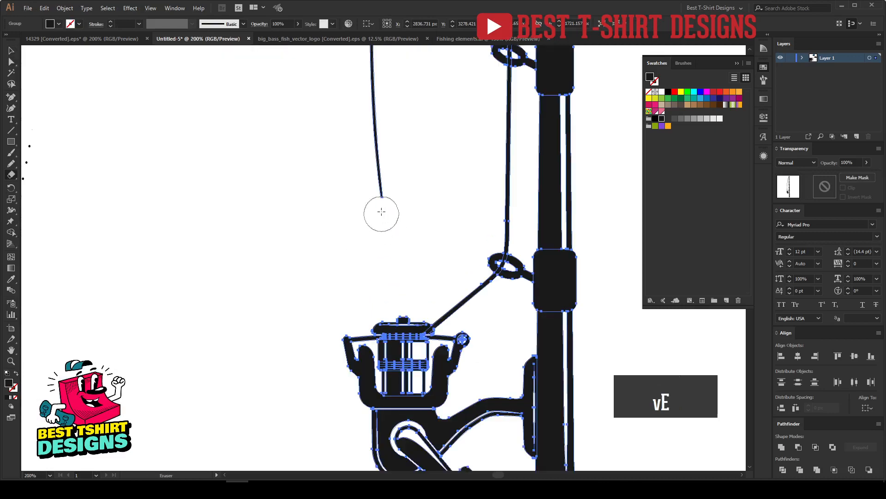
scroll(372, 254, "down", 4)
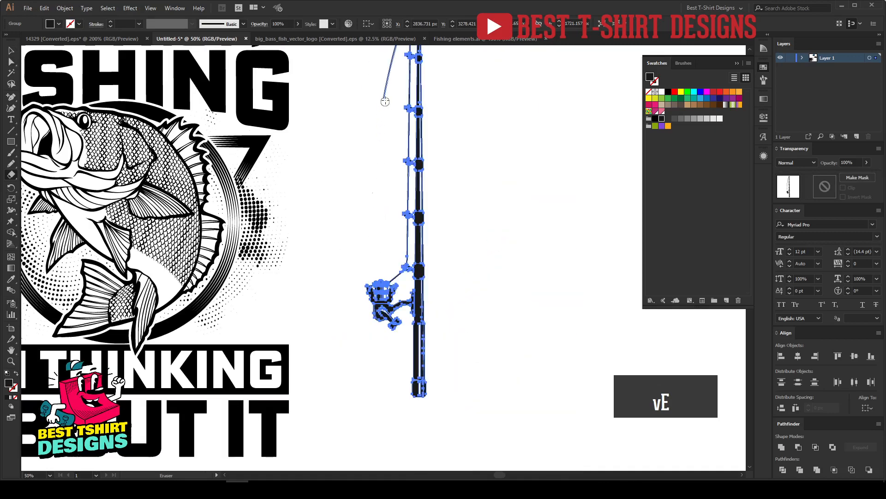
scroll(466, 235, "down", 1)
Tilt the fishing rod diagonally over the fish, handle toward the lower right, and scale it to about 915 px tall.
key("v")
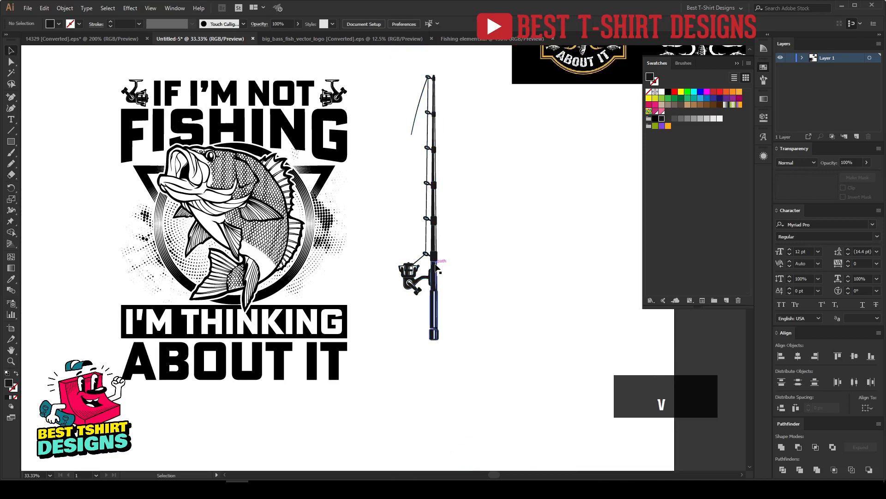
left_click_drag(418, 345, 516, 305)
left_click_drag(486, 259, 322, 276)
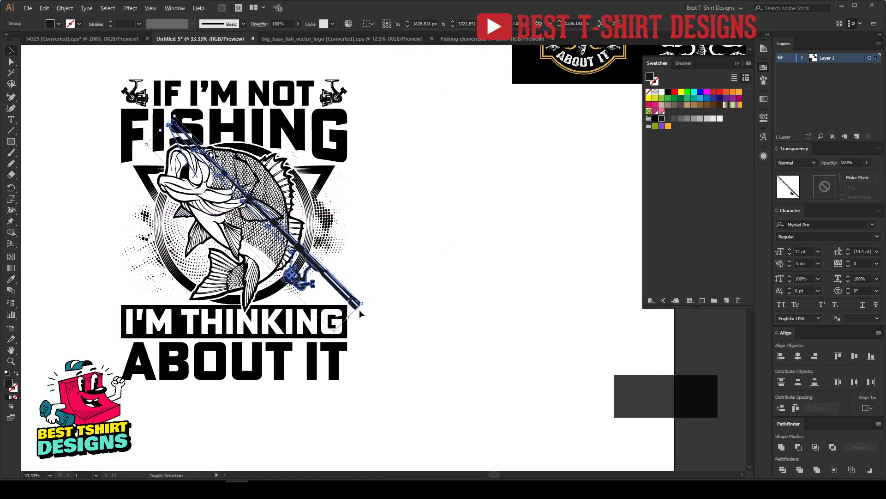
left_click_drag(361, 313, 339, 297)
left_click(409, 298)
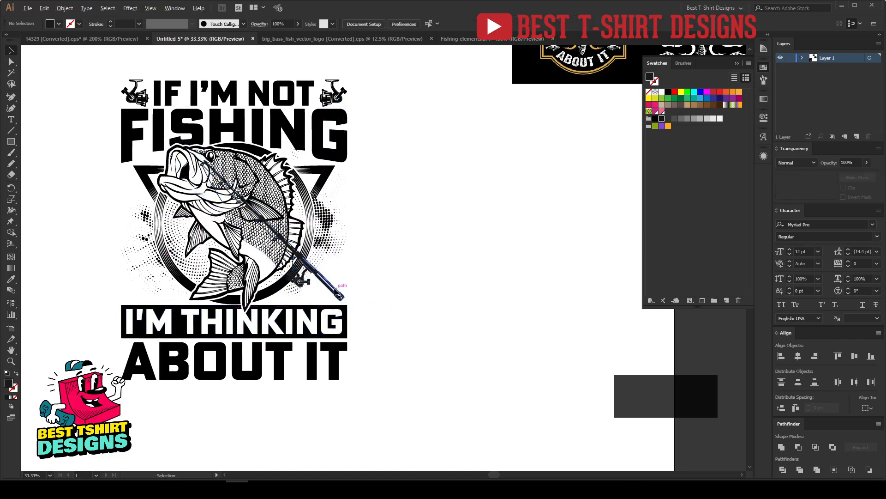
Duplicate the diagonal rod to the left of the design and reflect the copy across the vertical axis.
scroll(333, 290, "up", 1)
left_click(331, 291)
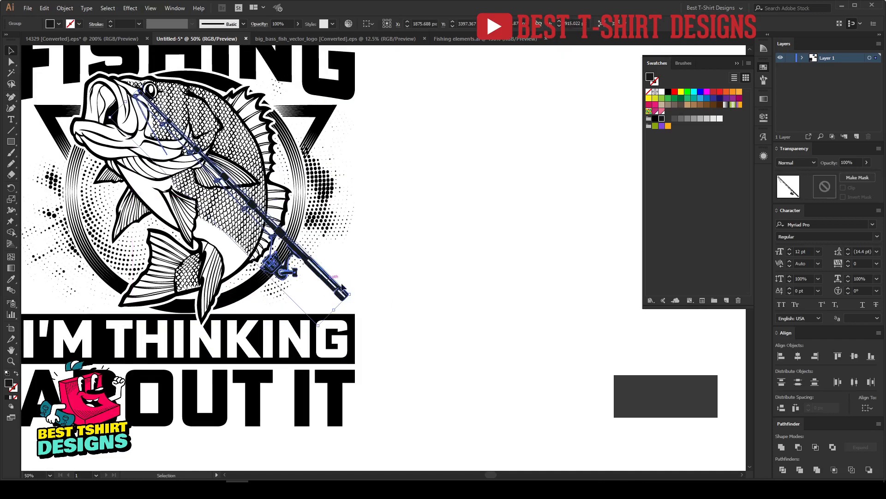
left_click_drag(326, 314, 542, 332)
left_click_drag(508, 280, 259, 279)
key("ctrl+r")
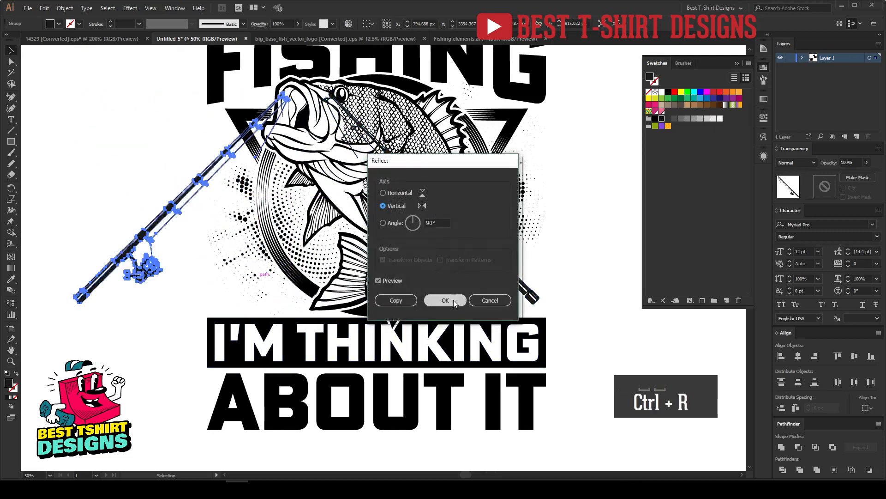
left_click(453, 300)
Move the mirrored rod horizontally to about X 1394.69 px so it crosses the other rod over the fish.
key("shift+Right")
key("shift+Right")
key("shift+Right")
key("shift+Right")
key("shift+Right")
key("shift+Right")
key("shift+Right")
key("shift+Right")
key("shift+Right")
key("shift+Right")
key("shift+Right")
key("shift+Right")
key("shift+Right")
key("shift+Right")
key("shift+Right")
key("shift+Right")
key("shift+Right")
key("shift+Right")
key("shift+Right")
key("shift+Right")
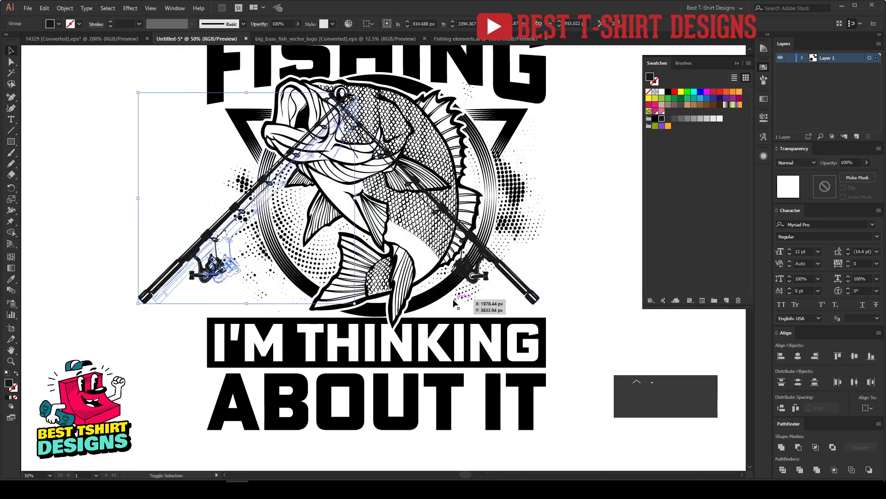
key("shift+Right")
key("shift+Right")
key("shift+Right")
key("shift+Right")
key("shift+Right")
key("shift+Right")
key("shift+Right")
key("shift+Right")
key("shift+Left")
key("shift+Left")
key("shift+Left")
key("shift+Left")
key("shift+Left")
key("shift+Left")
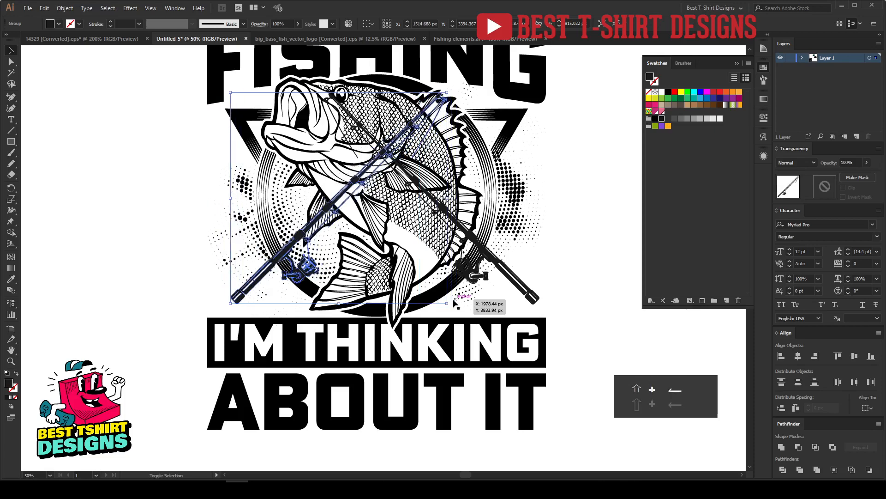
key("shift+Left")
key("shift+Left")
key("shift+Left")
key("shift+Left")
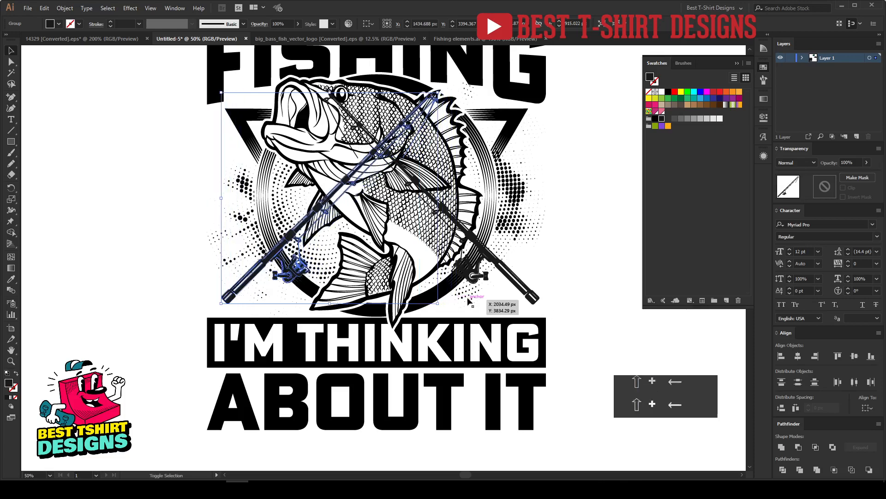
key("shift+Left")
key("shift+Left")
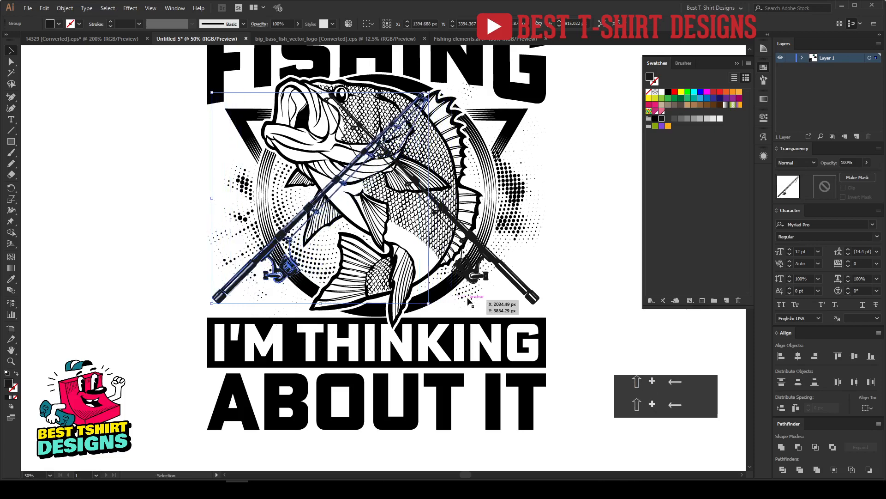
Align both crossed fishing rods on their vertical centers and group them.
left_click(507, 277, "shift")
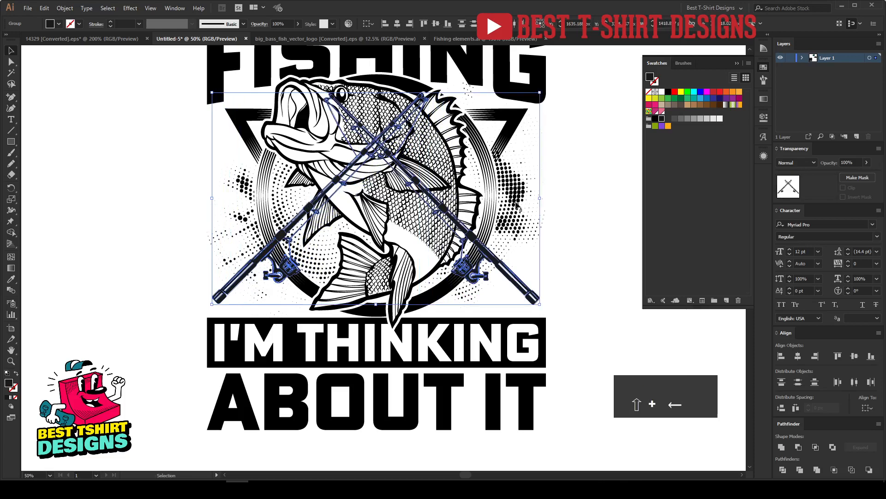
left_click(433, 25)
key("ctrl+g")
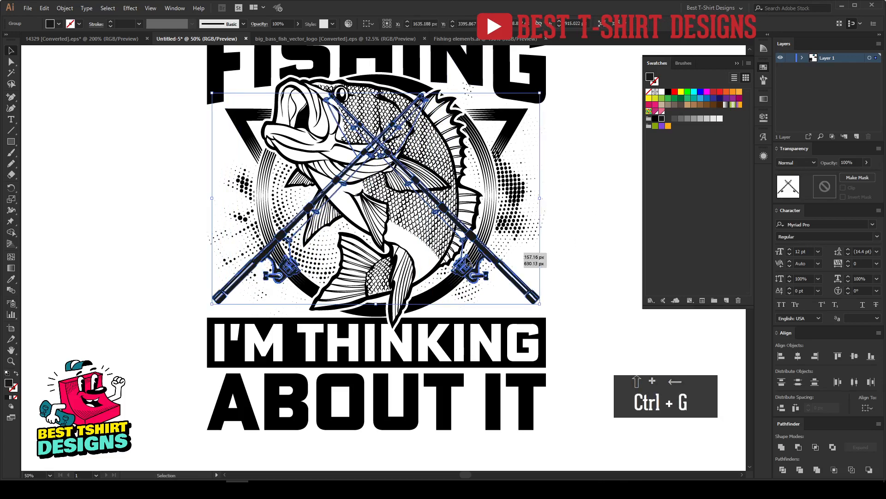
Align the crossed rods group and the FISHING text on their horizontal centers.
key("ctrl+minus")
left_click(432, 136, "shift")
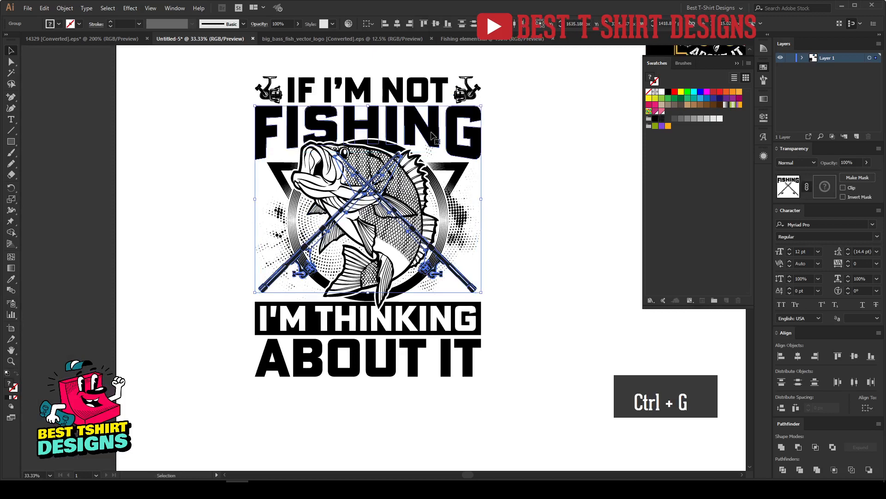
left_click(397, 24)
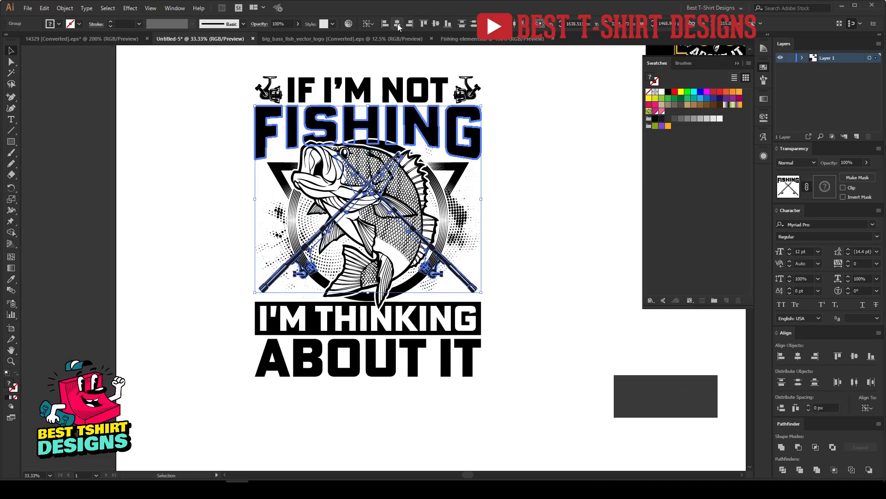
left_click(533, 257)
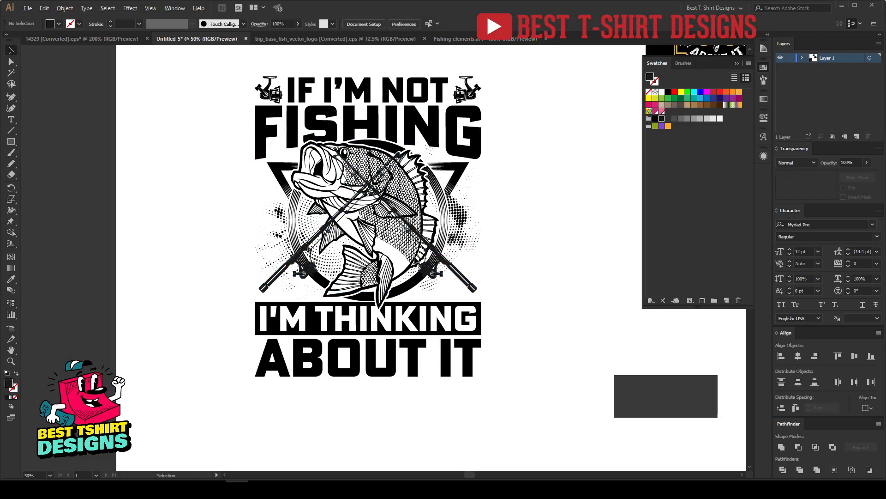
key("ctrl+plus")
double_click(412, 292)
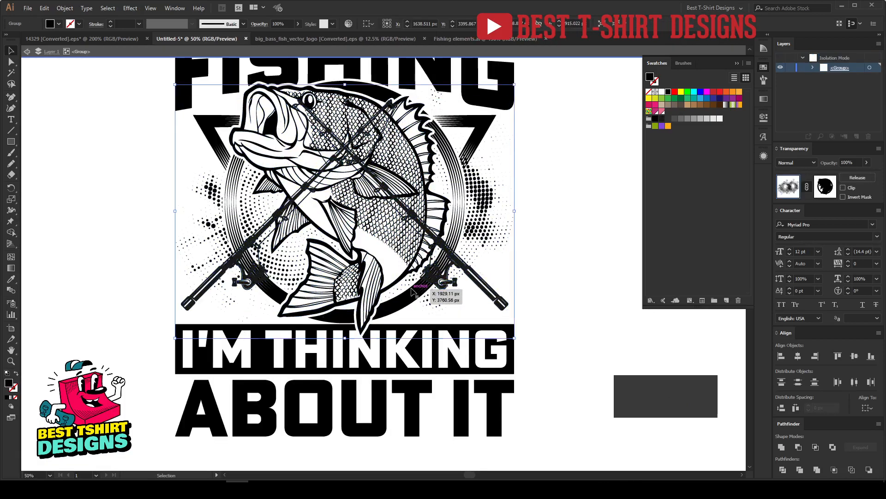
double_click(547, 273)
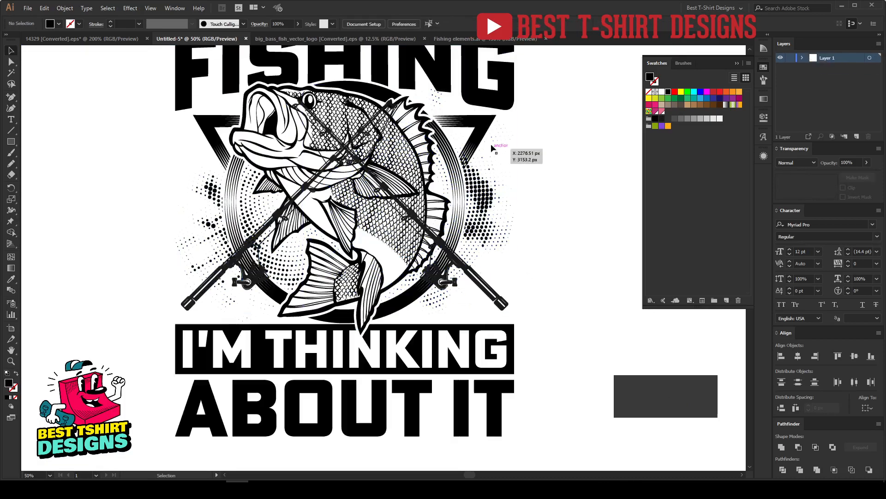
double_click(488, 133)
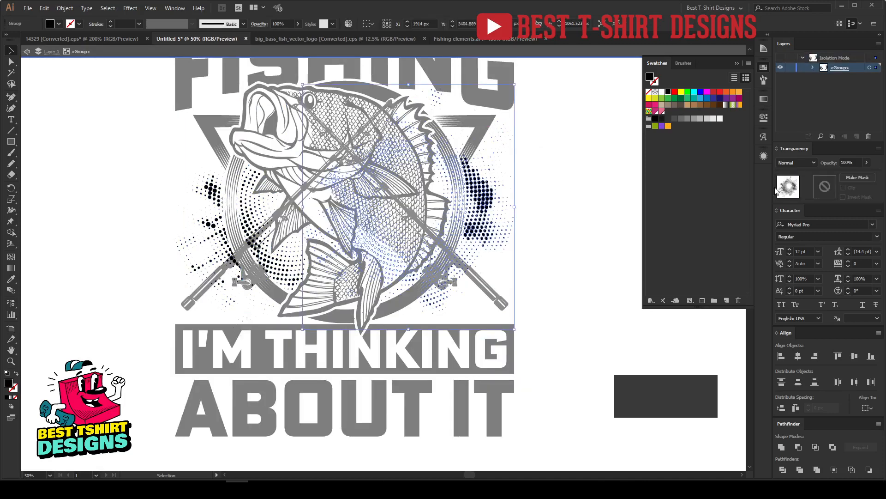
double_click(610, 188)
Copy the fish silhouette from the opacity mask of the circle-and-triangle group and return to the artwork.
double_click(477, 125)
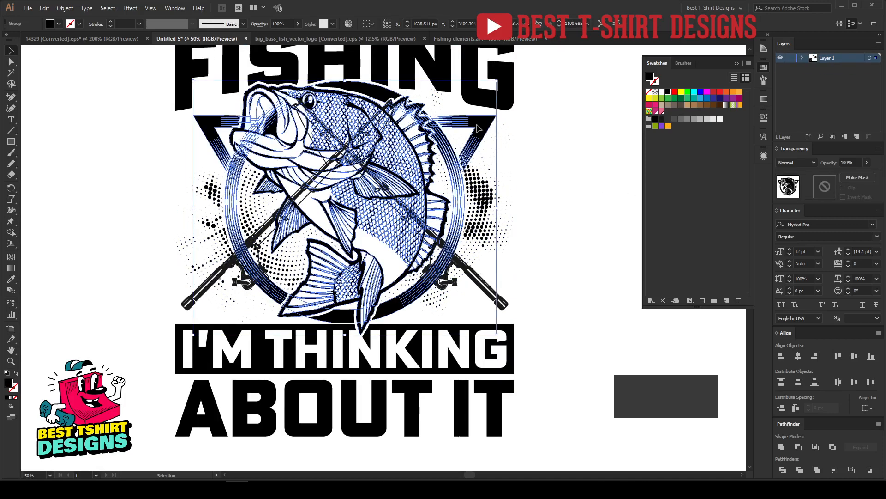
left_click(477, 126)
left_click(822, 186)
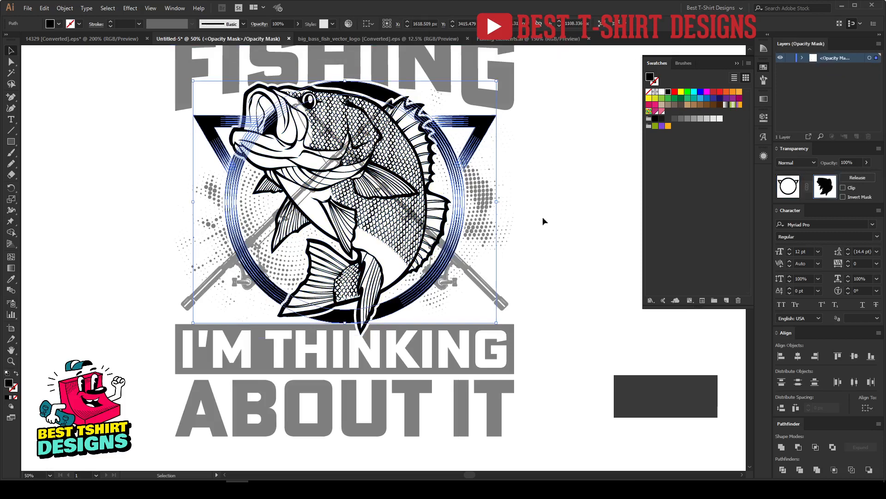
left_click(405, 203)
key("ctrl+c")
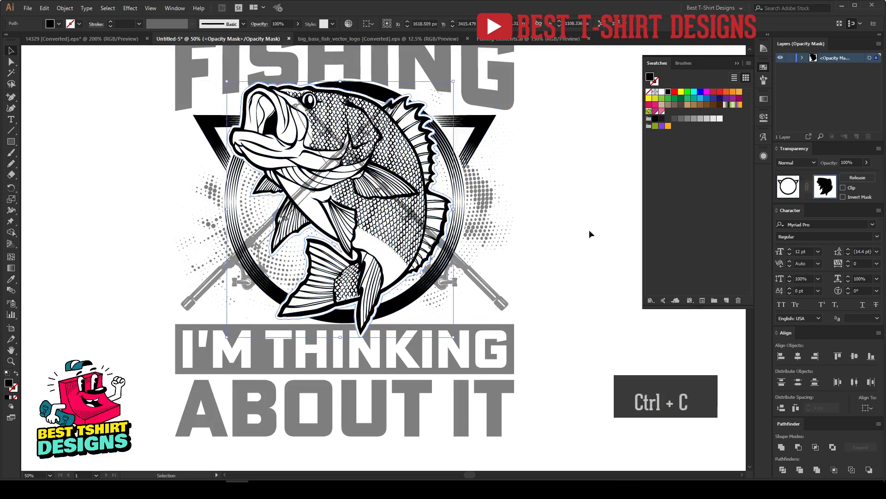
left_click(789, 186)
double_click(583, 236)
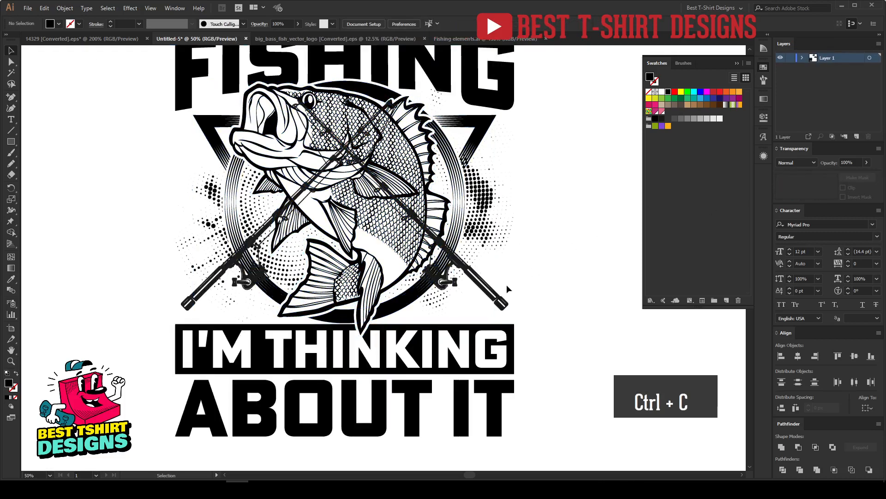
Add an opacity mask to the crossed rods group and paste the fish silhouette in place inside it, hiding the rods behind the fish.
left_click(493, 294)
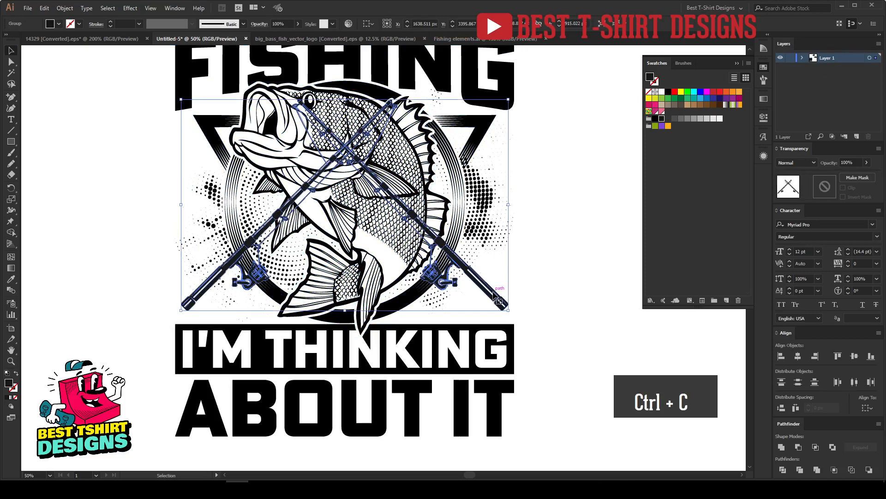
left_click(824, 185)
key("ctrl+f")
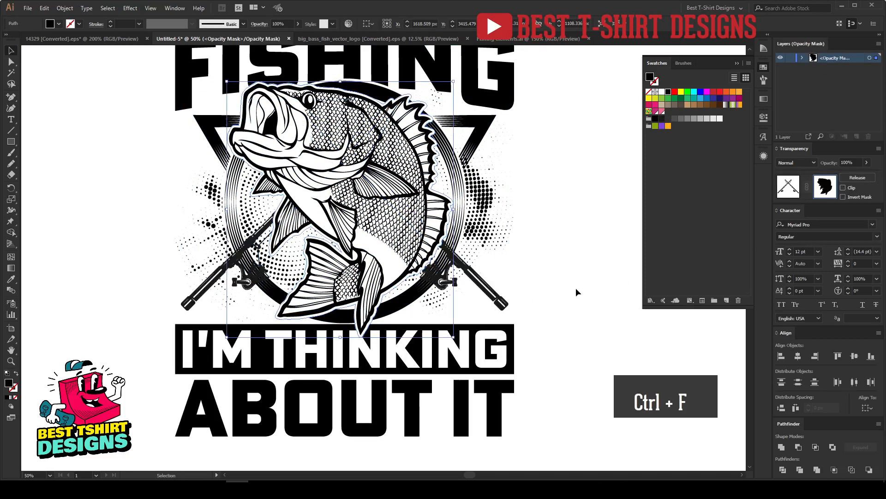
scroll(576, 292, "up", 1)
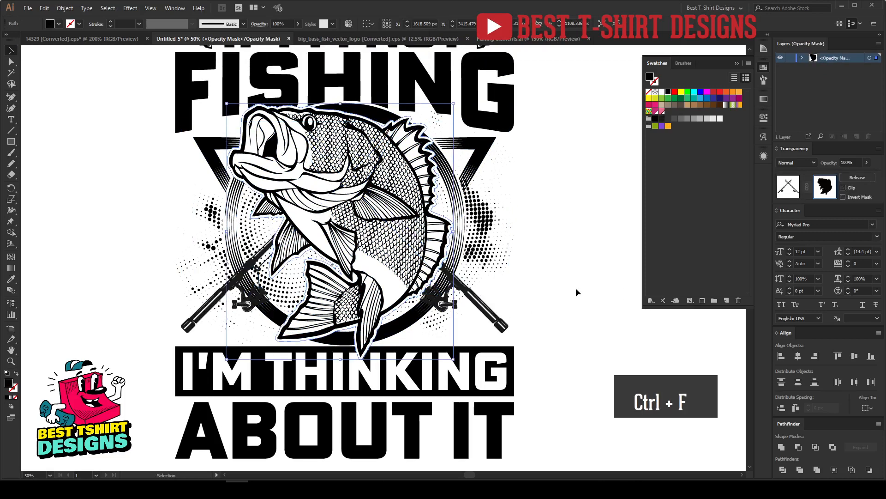
left_click(575, 292)
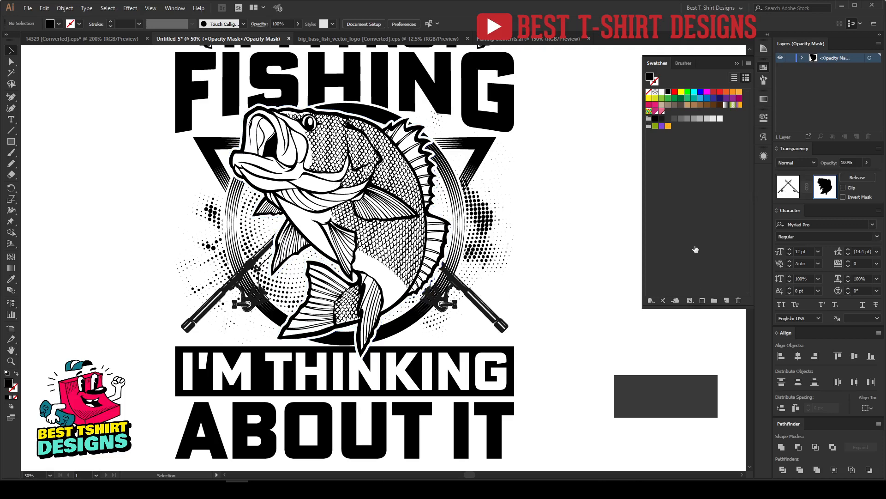
left_click(788, 186)
Try to erase the upper parts of the crossed rods that lie behind the fish.
key("shift+e")
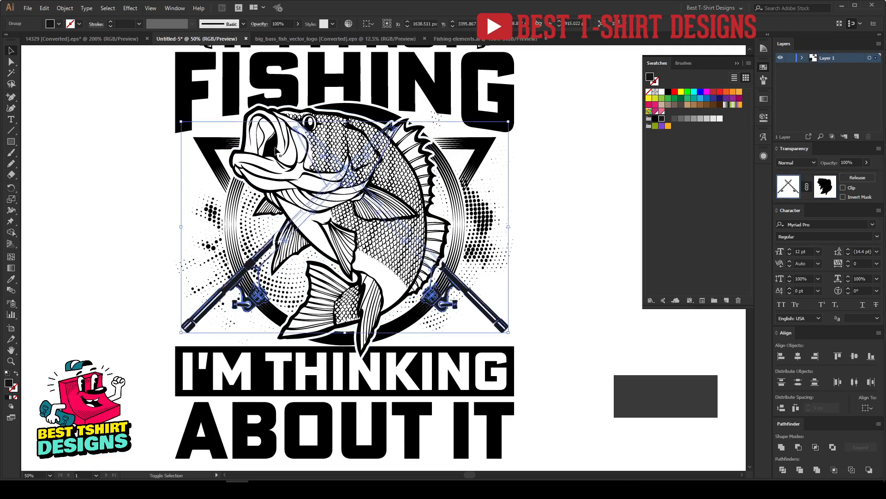
left_click_drag(269, 102, 424, 208)
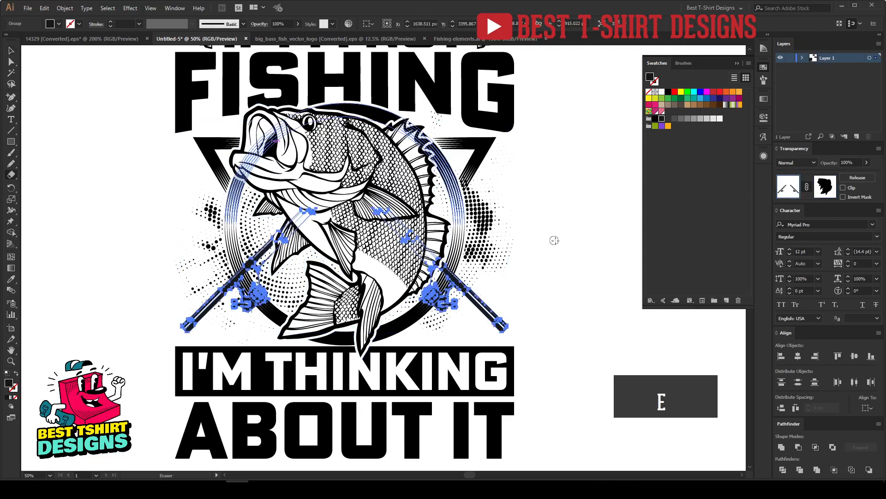
key("ctrl+z")
key("v")
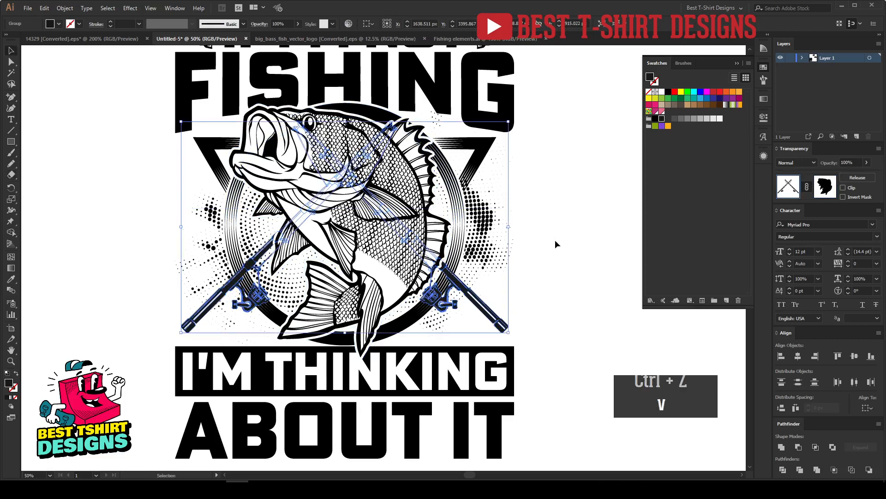
left_click(554, 240)
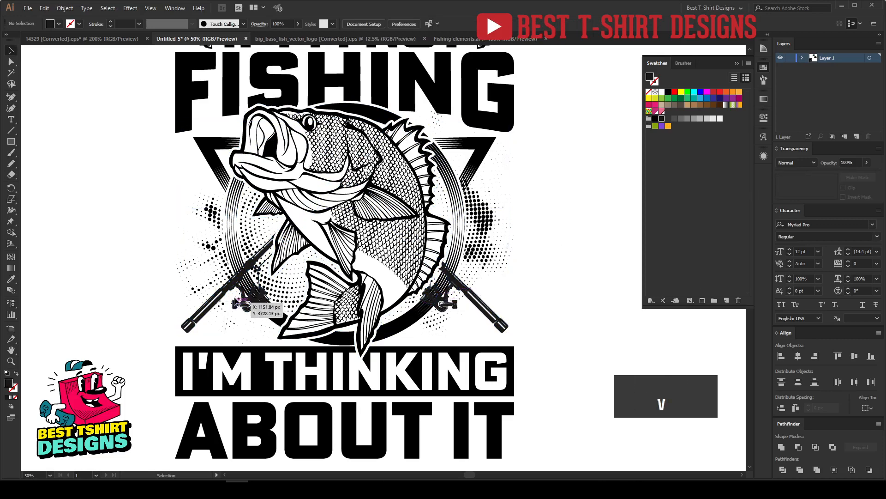
Offset the paths of the crossed rods group by 10 px with round joins and cut the resulting outlines.
left_click(448, 319)
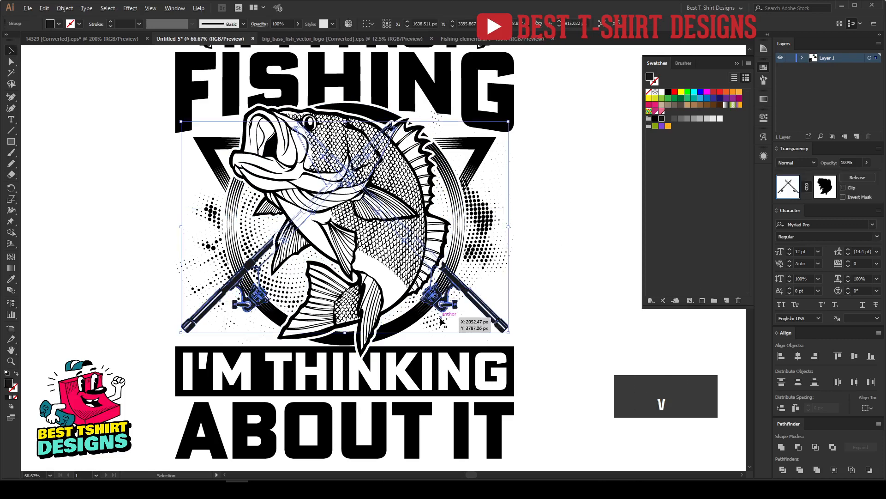
scroll(450, 319, "up", 2)
key("ctrl+alt+f")
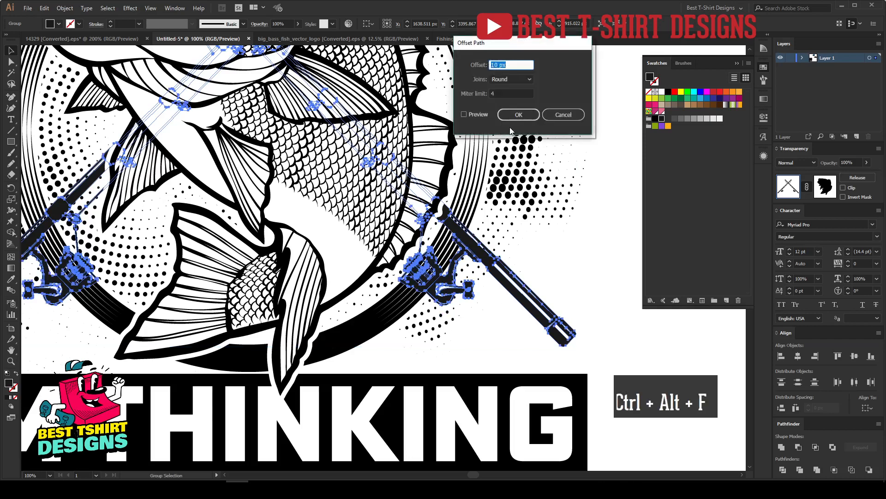
left_click(474, 115)
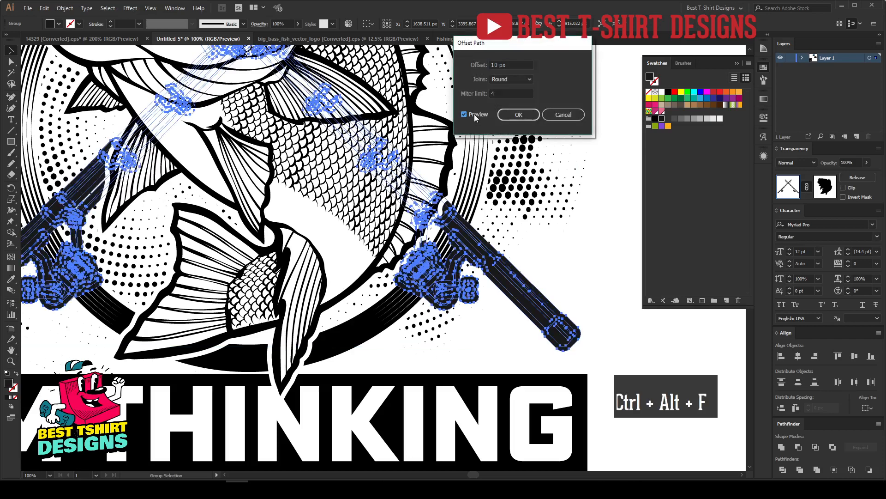
left_click(517, 115)
key("ctrl+x")
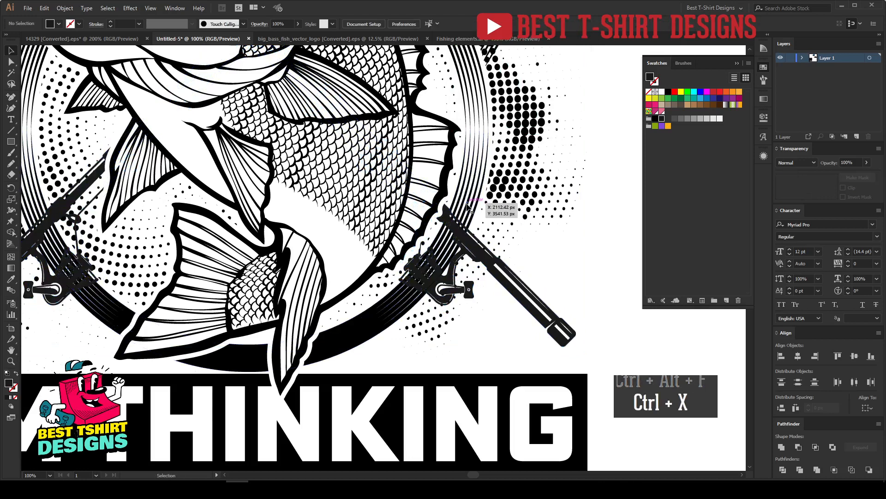
Paste the rod offset outlines in place inside the opacity mask of the circle-and-triangle group.
double_click(361, 339)
left_click(361, 339)
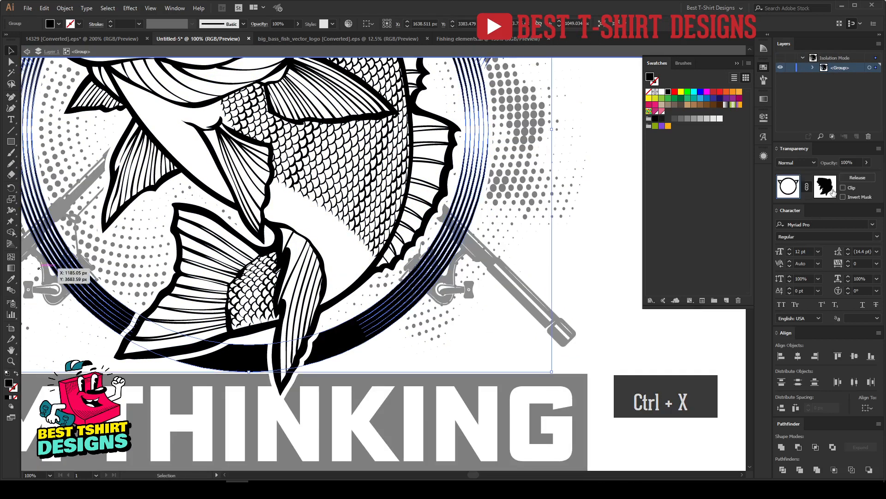
left_click(832, 192)
key("ctrl+f")
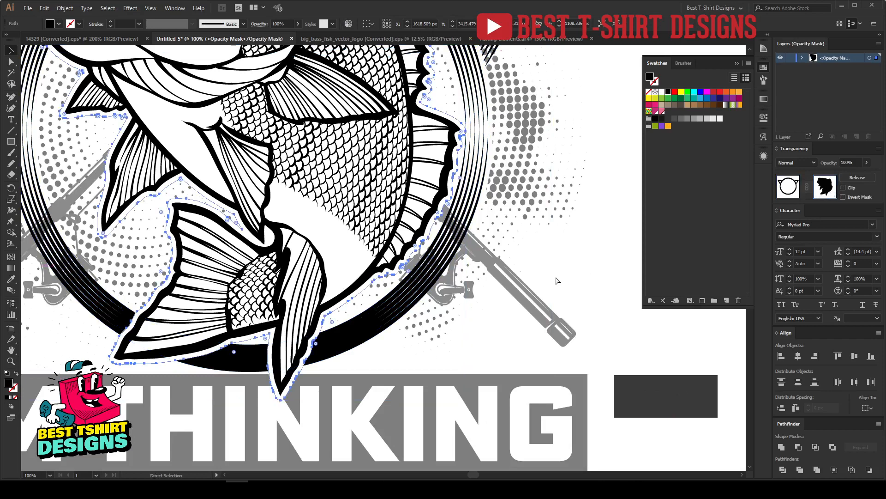
key("ctrl+f")
left_click(556, 277)
Fill all shapes in the circle-and-triangle group's opacity mask with black.
scroll(556, 277, "down", 1)
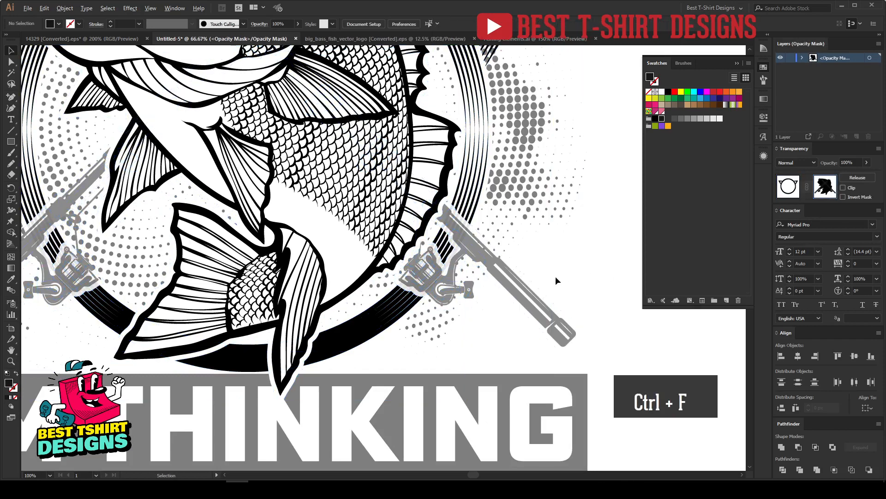
key("ctrl+a")
scroll(383, 283, "down", 1)
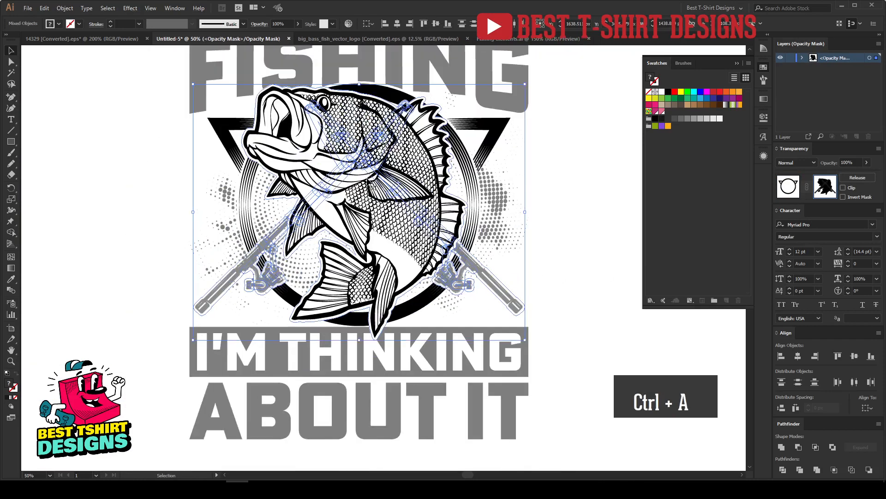
left_click(668, 92)
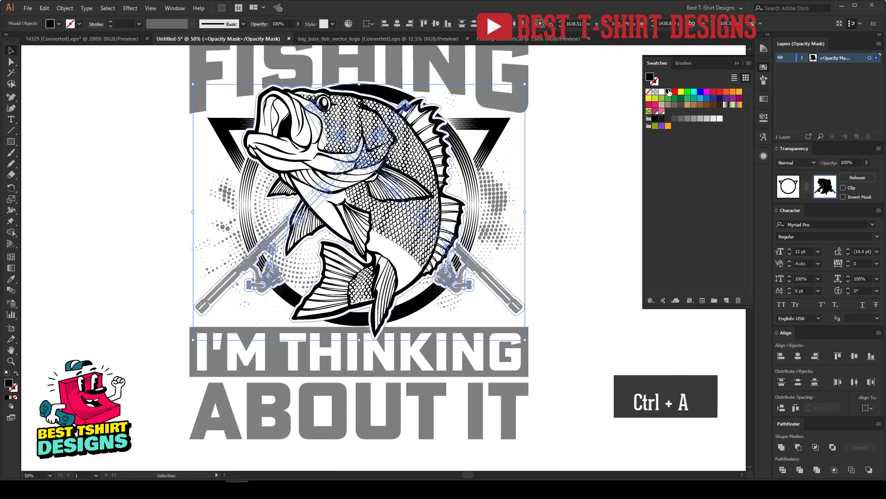
left_click(580, 240)
Copy the black rod offset outlines from the circle-and-triangle group's mask and return to the full artwork.
scroll(501, 333, "up", 1)
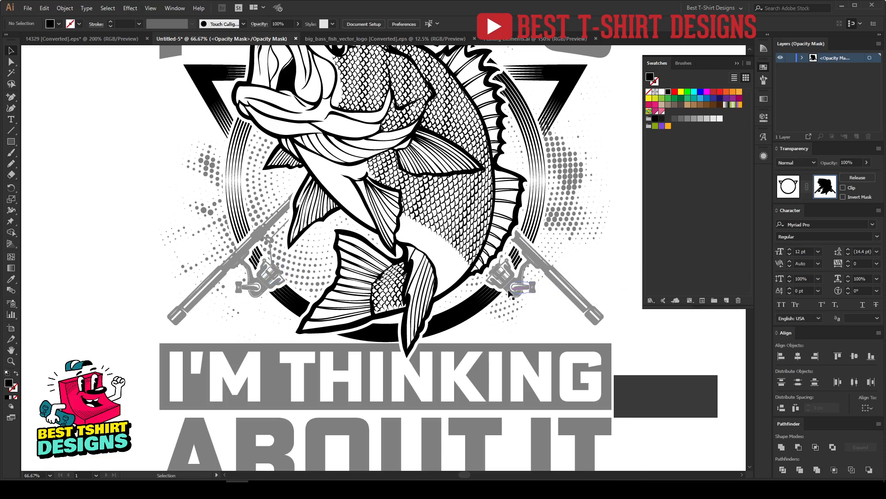
scroll(537, 306, "down", 1)
key("ctrl+a")
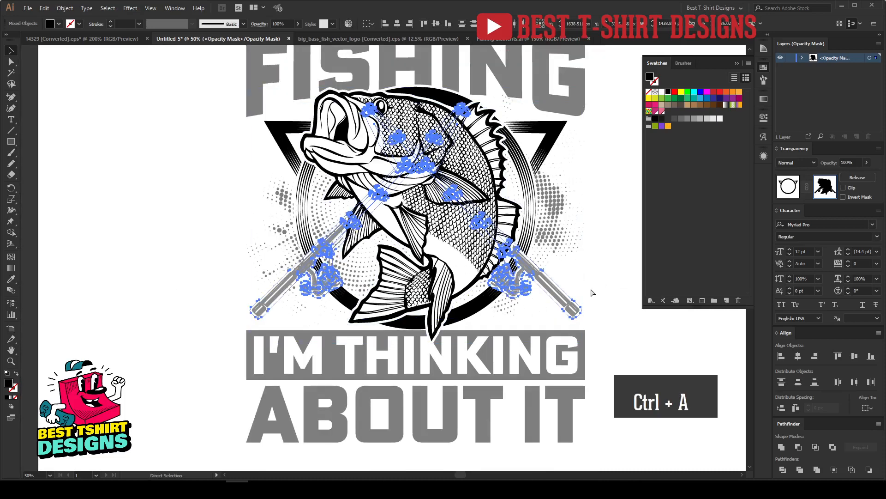
key("ctrl+c")
left_click(788, 186)
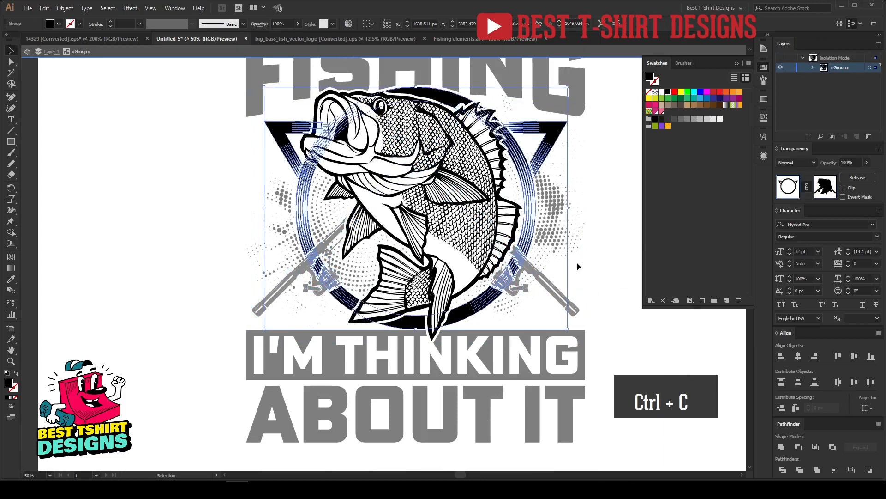
left_click(577, 262)
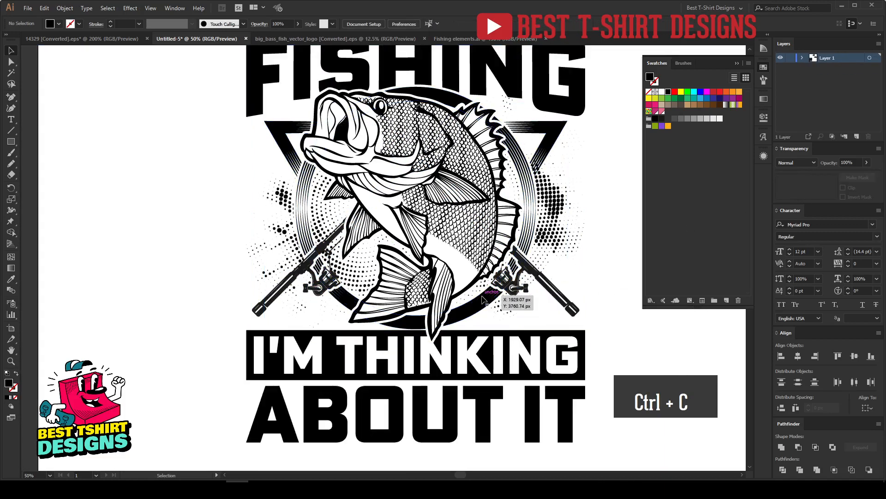
Paste the rod offset outlines in place inside the halftone texture's opacity mask to leave a clear gap around the rods.
left_click(540, 280)
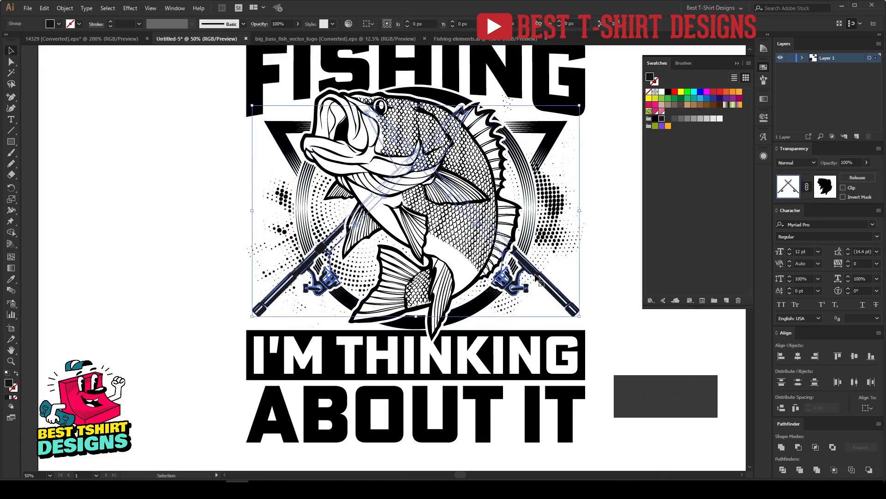
left_click(602, 258)
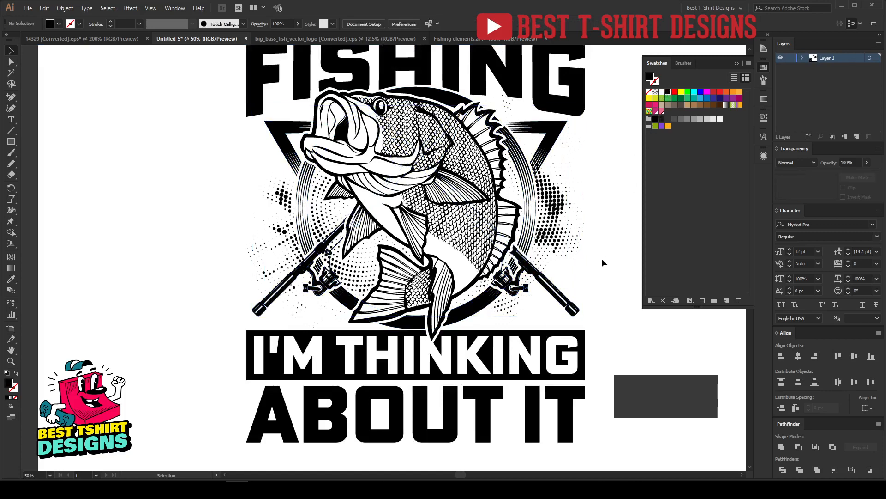
left_click(542, 257)
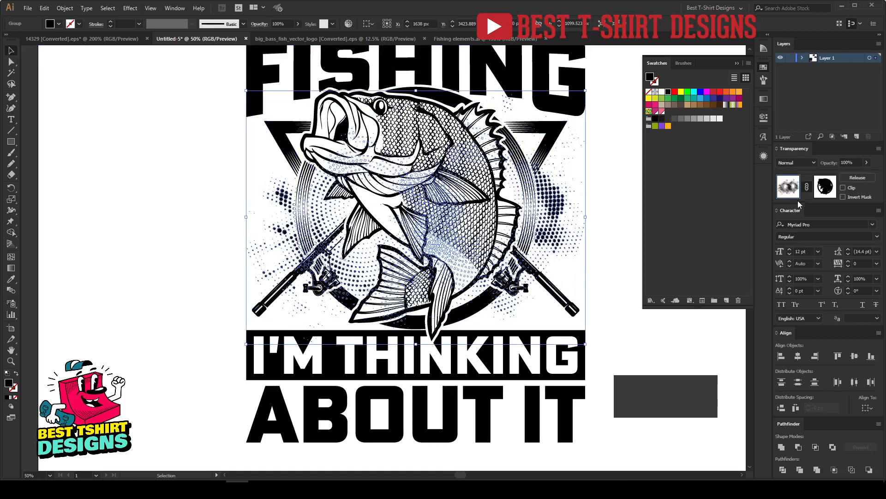
left_click(826, 187)
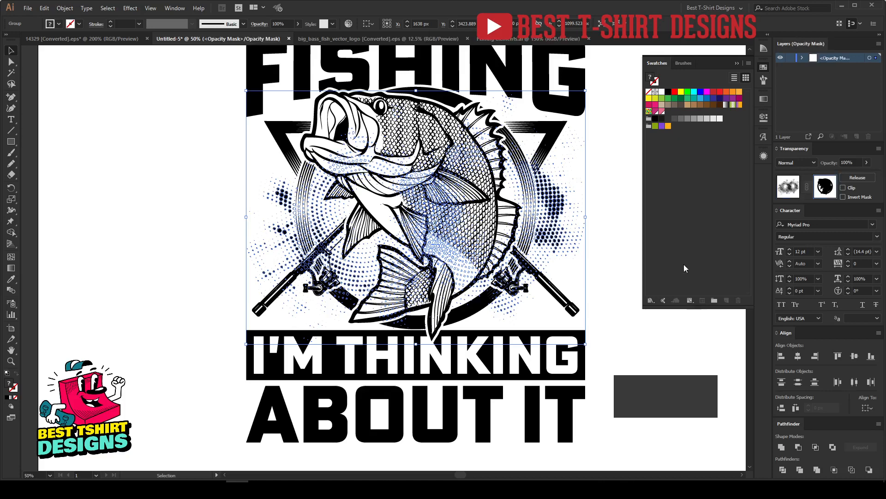
key("ctrl+f")
left_click(596, 278)
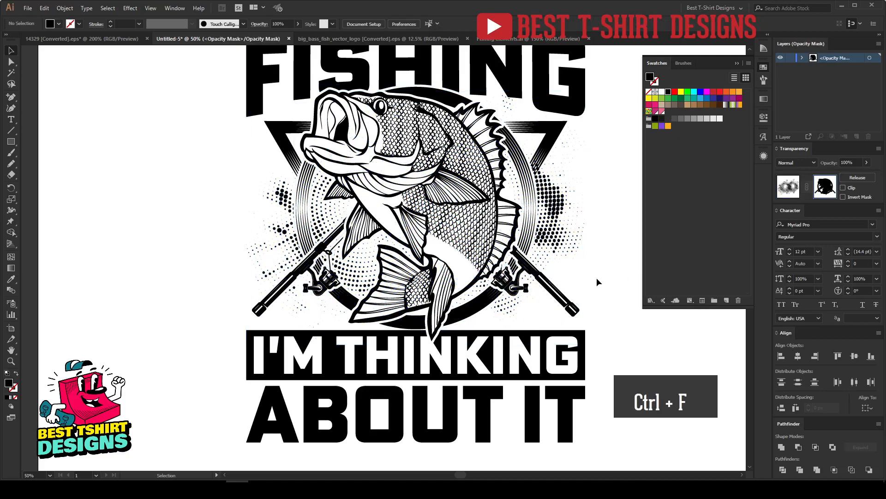
scroll(257, 299, "up", 2)
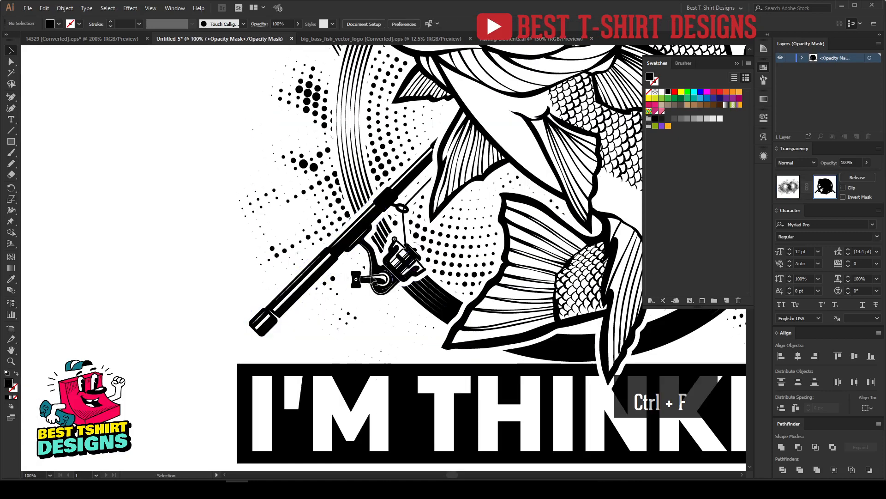
scroll(387, 289, "down", 3)
left_click_drag(490, 302, 474, 303)
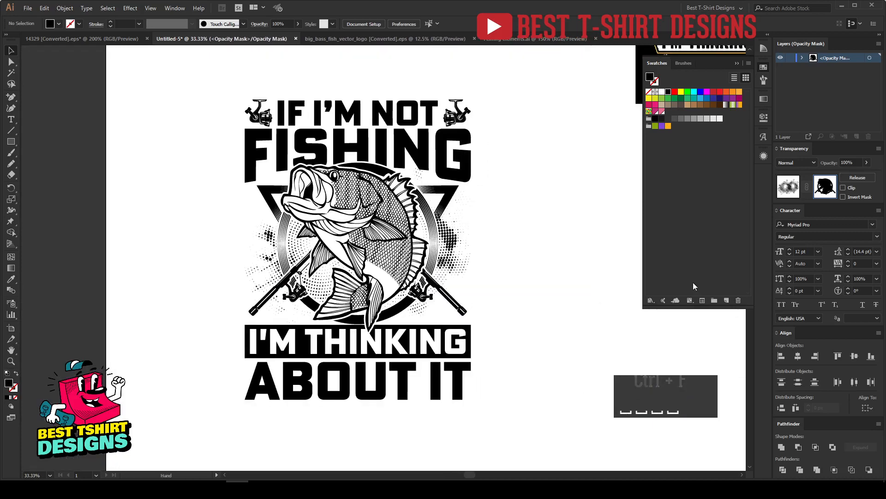
Leave mask editing and scale the "ABOUT IT" text down proportionally from its centre beneath the "I'M THINKING" banner.
left_click(532, 273)
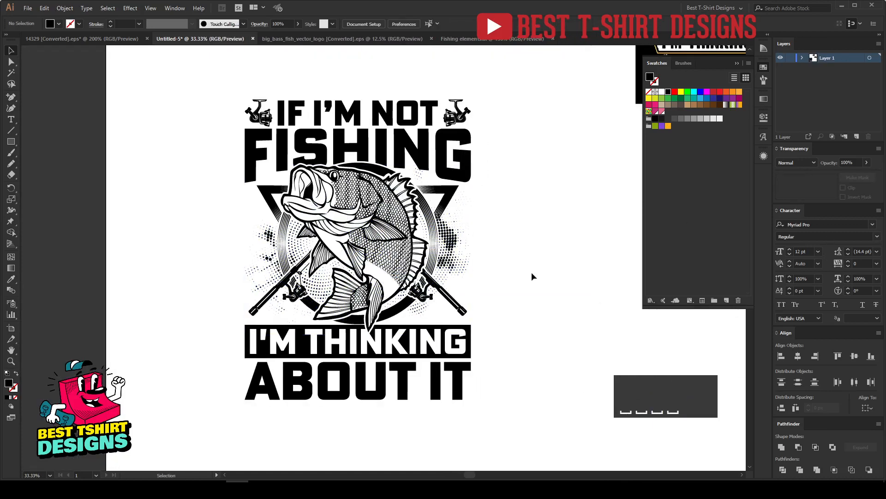
left_click(406, 393)
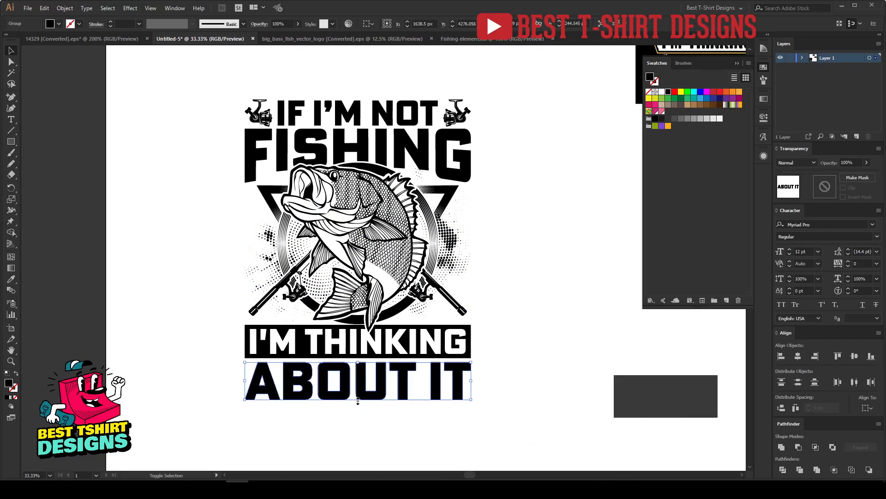
mouse_move(358, 401)
left_mouse_down()
mouse_move(361, 407)
mouse_move(357, 391)
left_mouse_up()
left_click(480, 400)
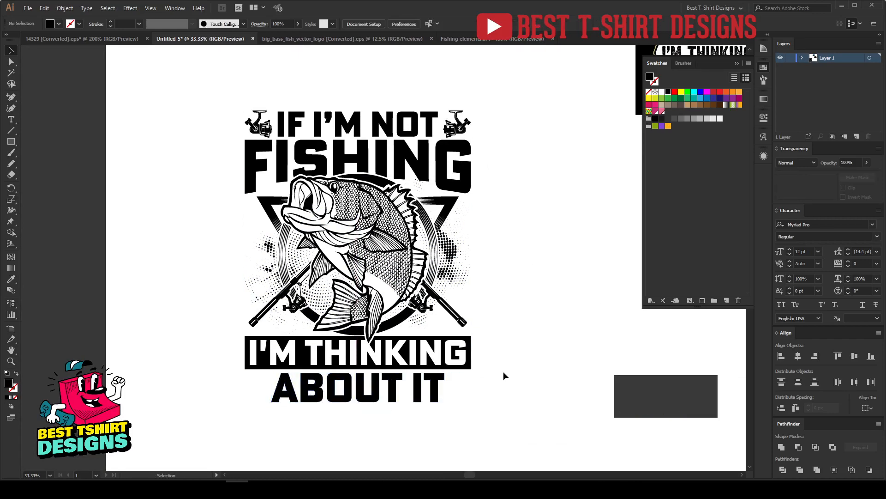
Copy the uppermost fishing float from the Fishing elements document and place it beside the T-shirt design.
left_click(467, 40)
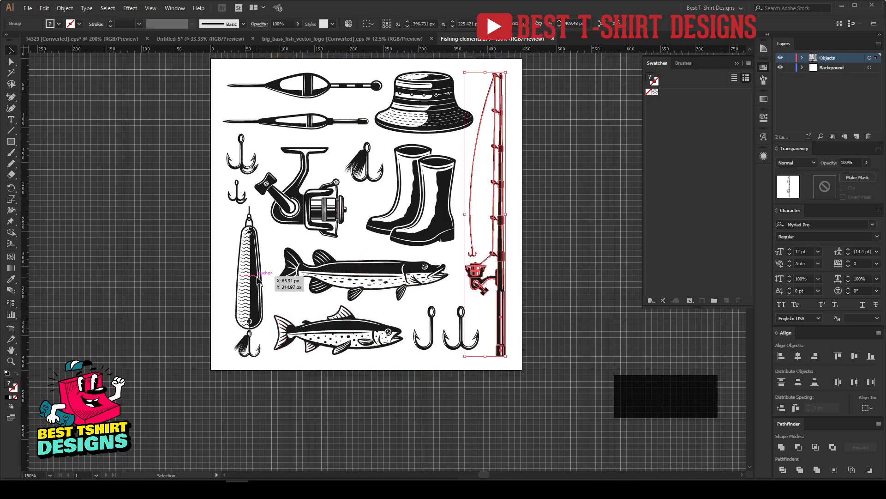
left_click(325, 95)
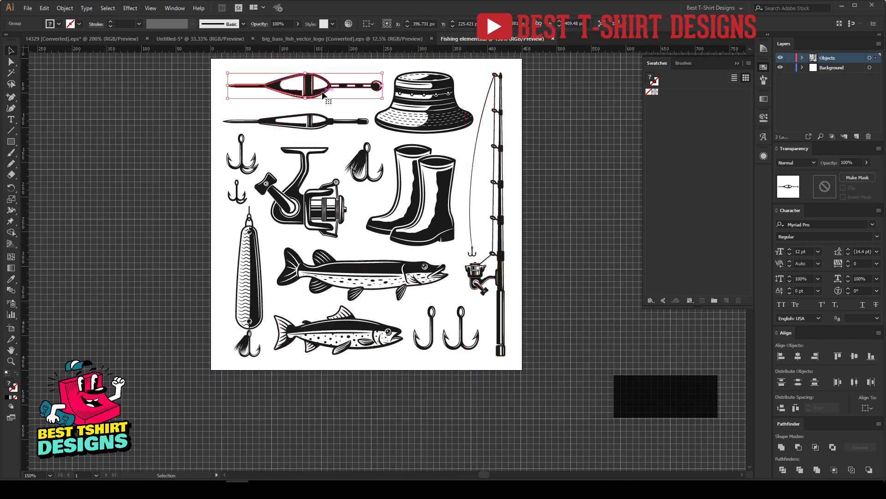
key("ctrl+c")
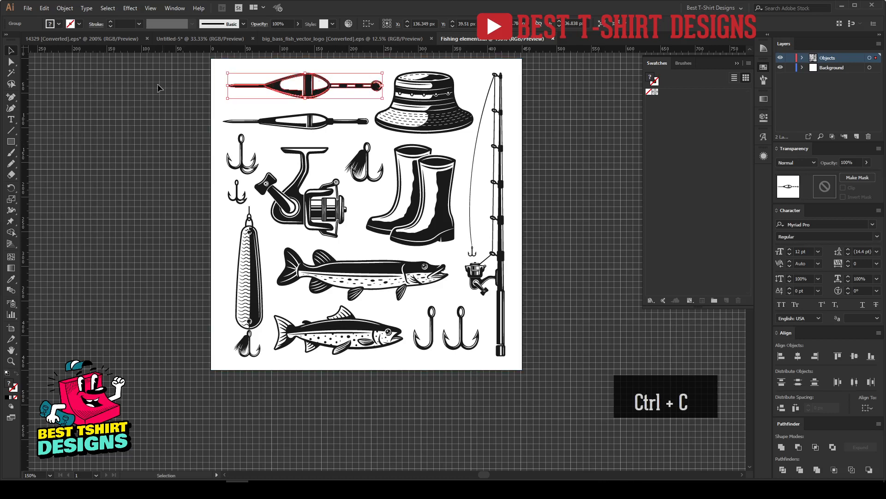
left_click(180, 42)
key("ctrl+v")
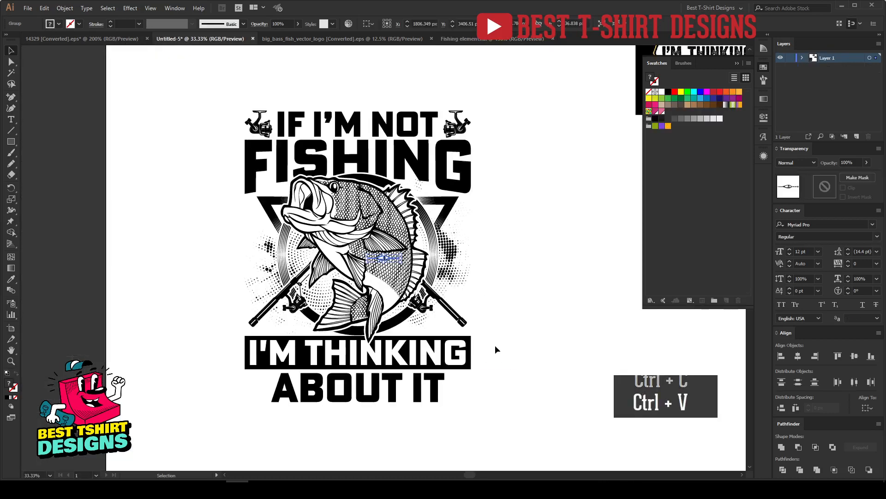
left_click_drag(389, 263, 531, 323)
Isolate the pasted float group and delete all of its white shapes.
scroll(558, 320, "up", 6)
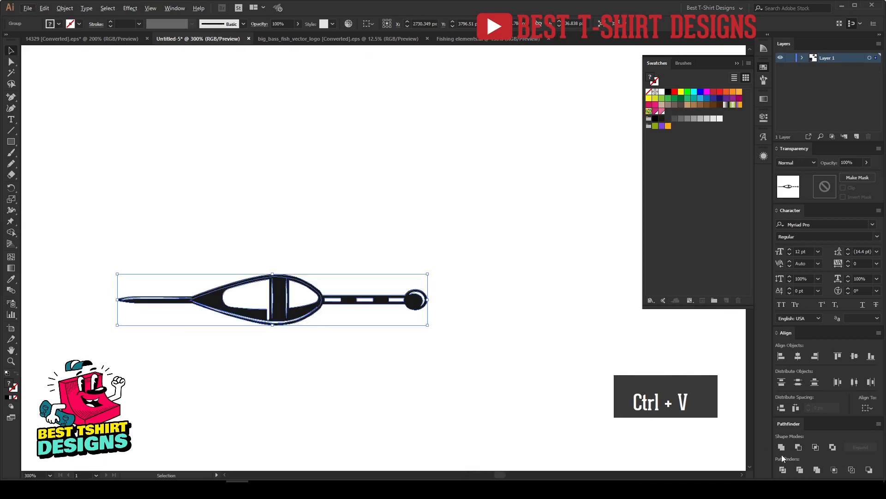
double_click(301, 302)
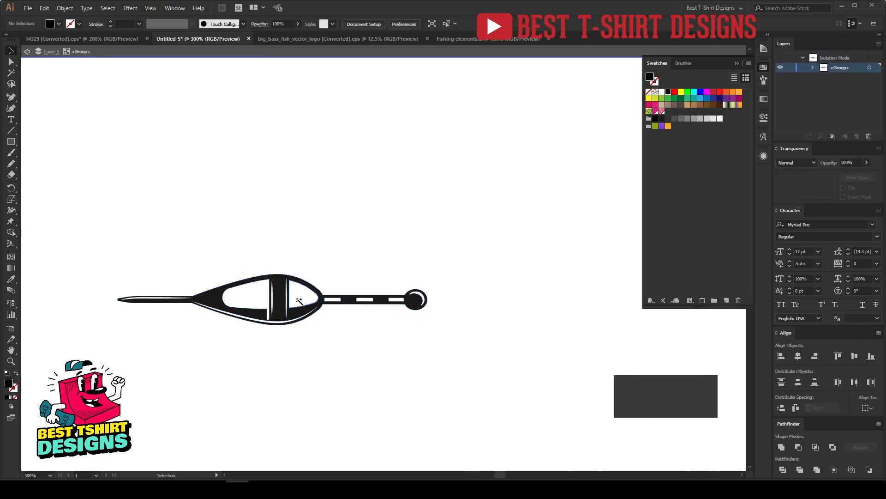
key("y")
left_click(300, 299)
key("Delete")
key("v")
double_click(296, 294)
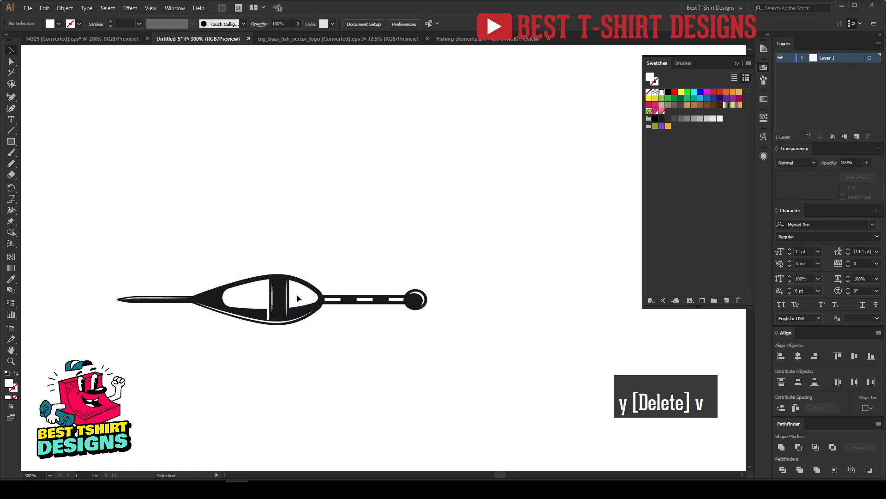
left_click(303, 299)
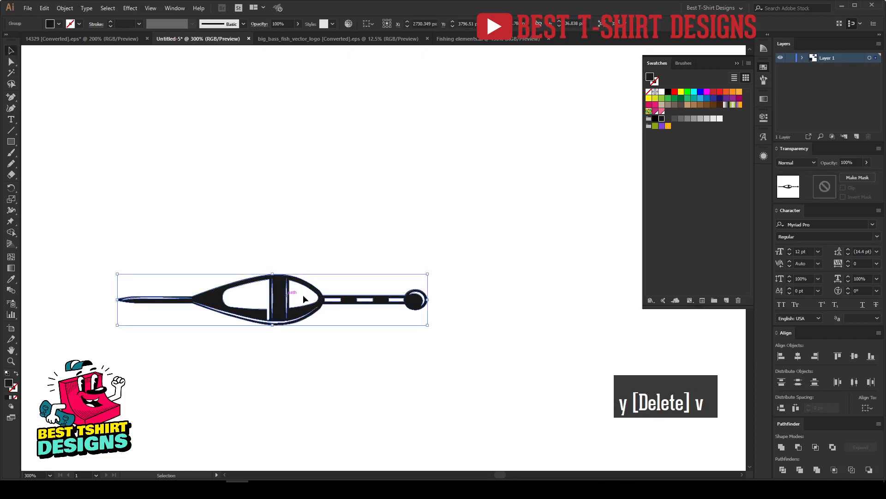
Fill the float with black and rotate it to a 45° diagonal with its round end at the upper right.
left_click(668, 92)
left_click_drag(428, 299, 370, 183)
key("ctrl+z")
Duplicate the diagonal float in place and reflect the copy across the vertical axis to form a cross.
key("ctrl+c")
key("ctrl+f")
key("ctrl+r")
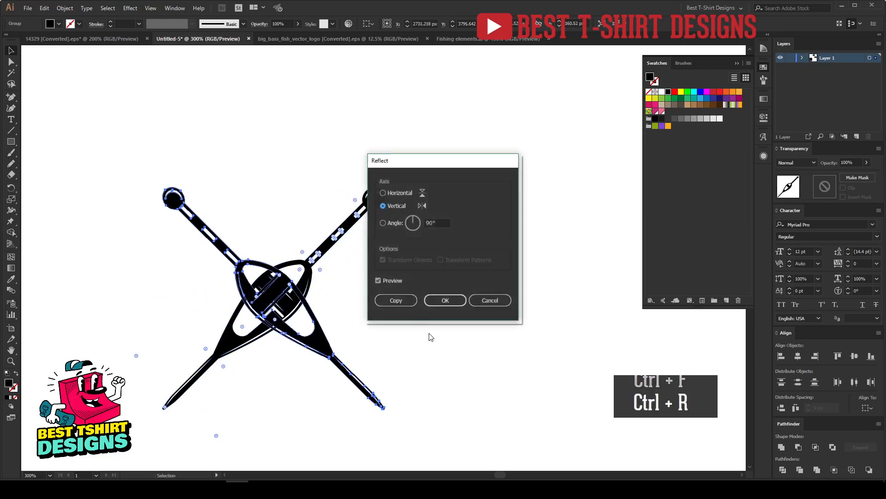
key("space")
left_click_drag(389, 338, 518, 319)
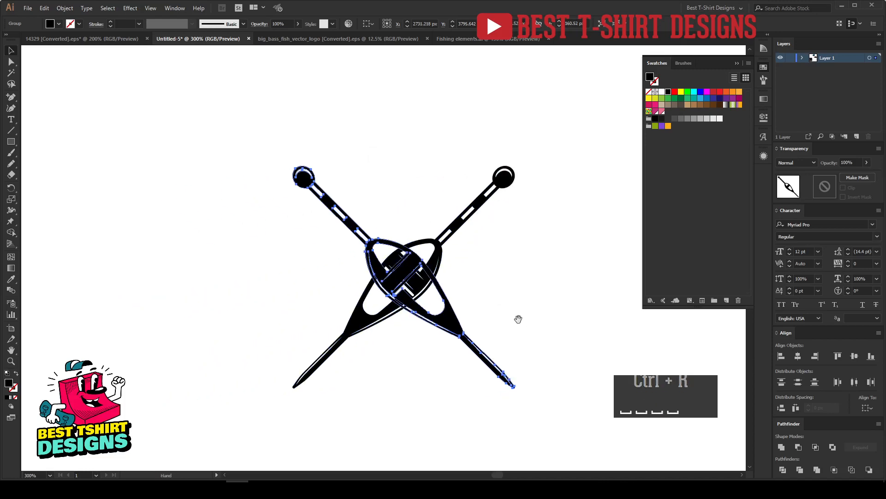
left_click(416, 362)
Try to mask the original float with the mirrored one by pasting its copy into an opacity mask.
left_click(450, 331)
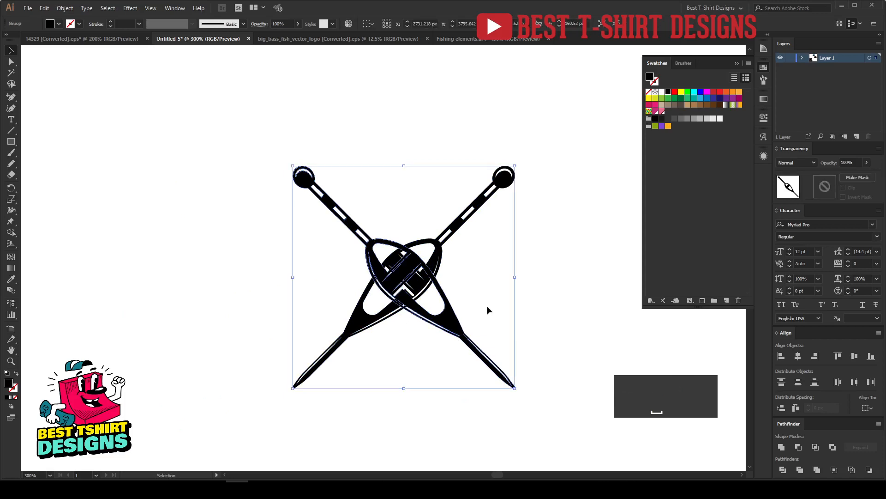
key("a")
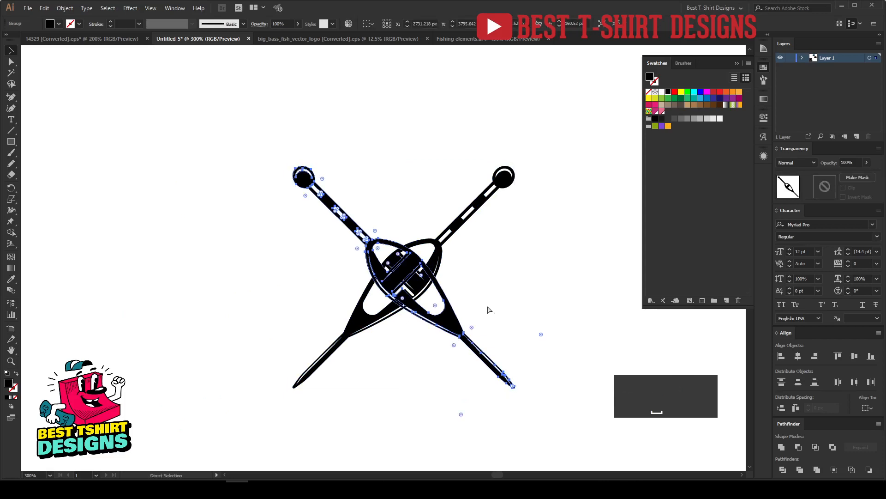
key("ctrl+c")
left_click(445, 244)
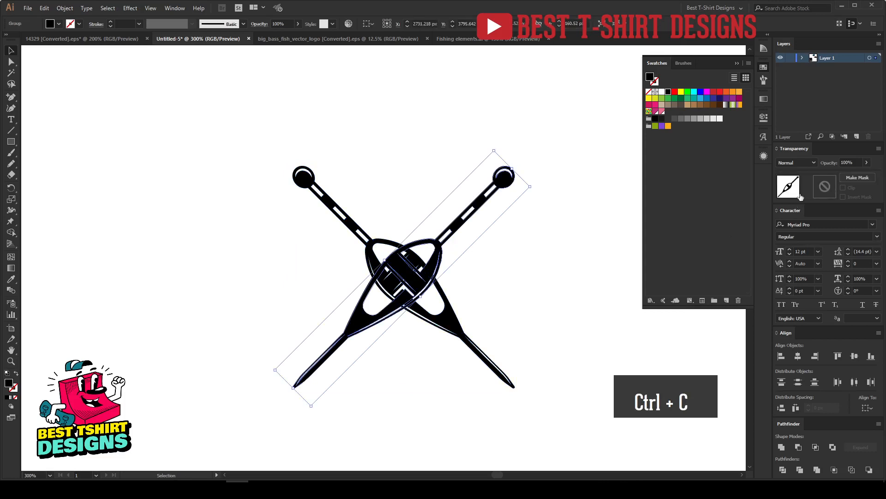
left_click(825, 187)
key("ctrl+f")
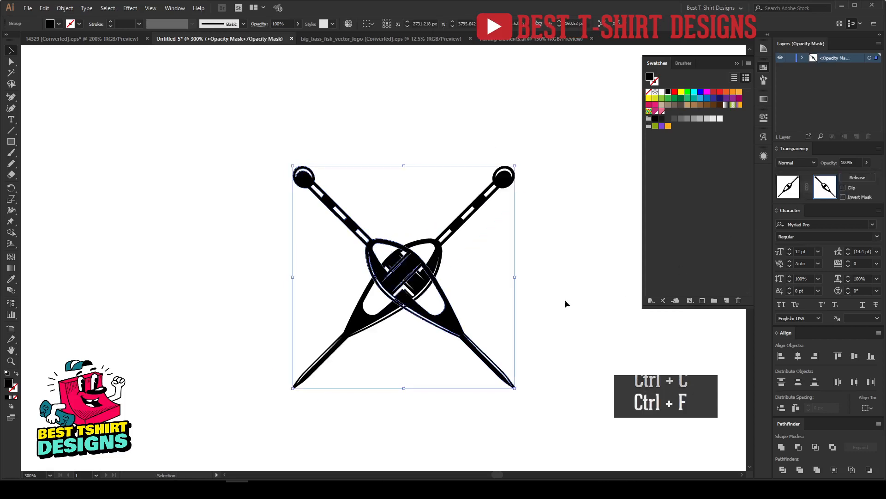
key("Delete")
left_click(786, 184)
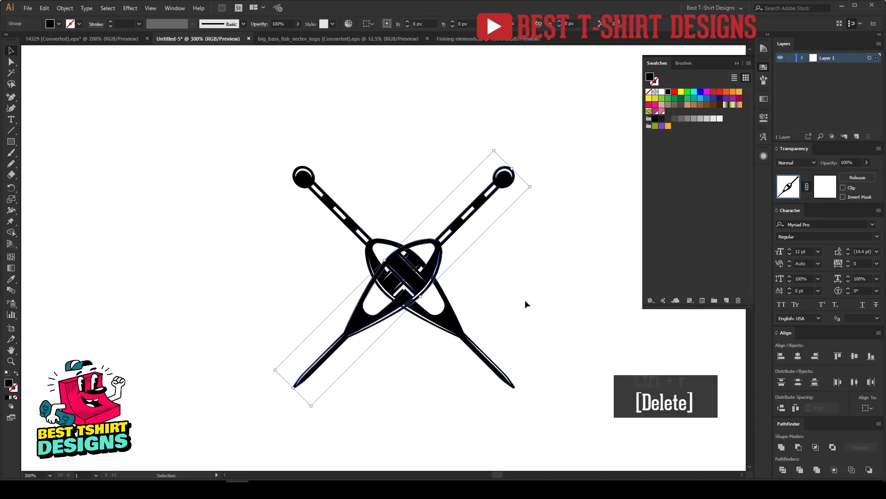
Try to combine both crossed floats into one solid silhouette, and undo the last merge.
left_click(357, 234, "shift")
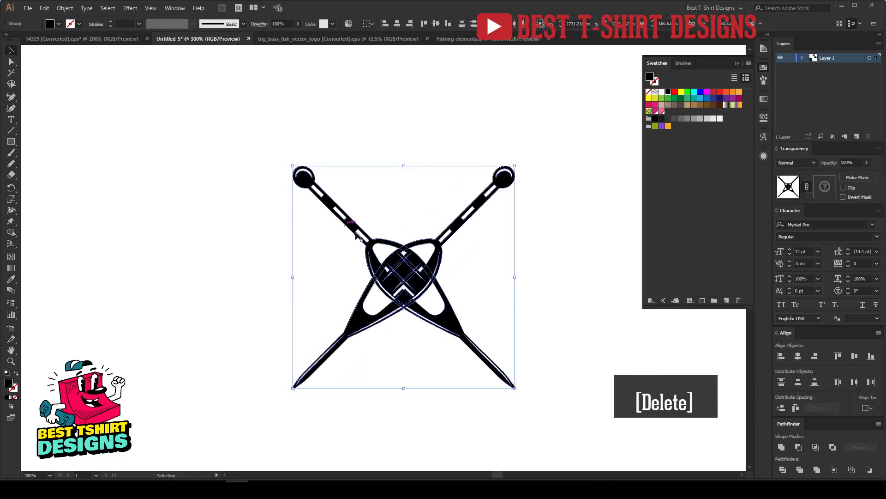
left_click(807, 469)
left_click(577, 309)
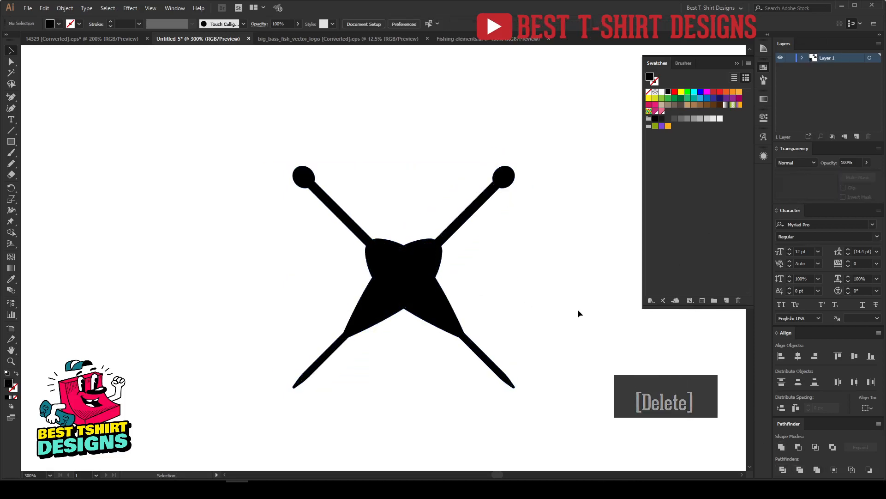
key("ctrl+z")
Try uniting the merged float group, and undo back to two separate crossed floats.
left_click(464, 269)
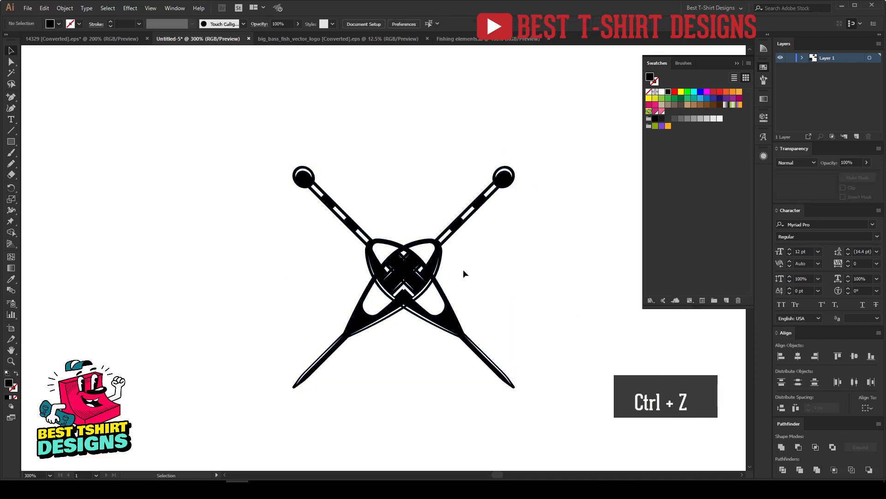
left_click(444, 257)
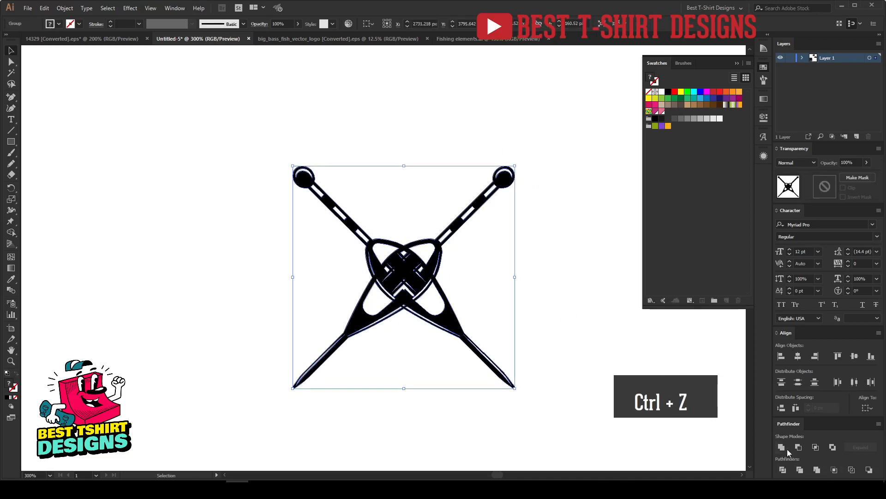
left_click(786, 448)
left_click(472, 312)
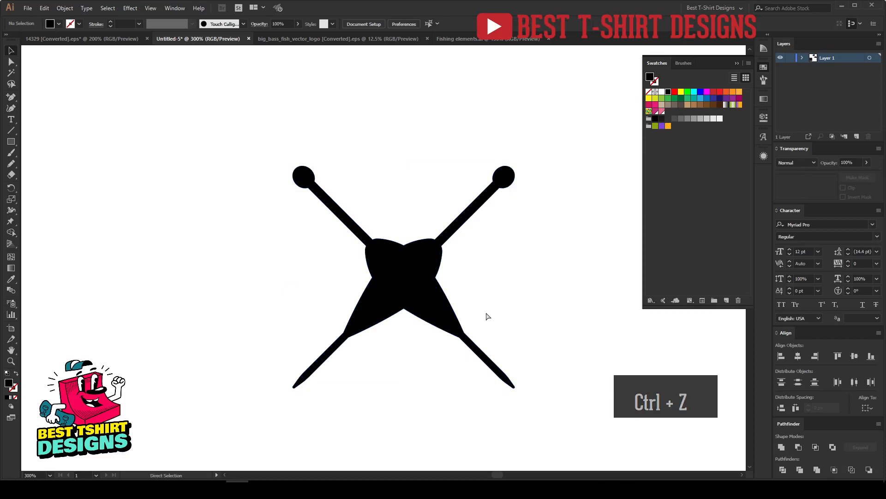
key("ctrl+z")
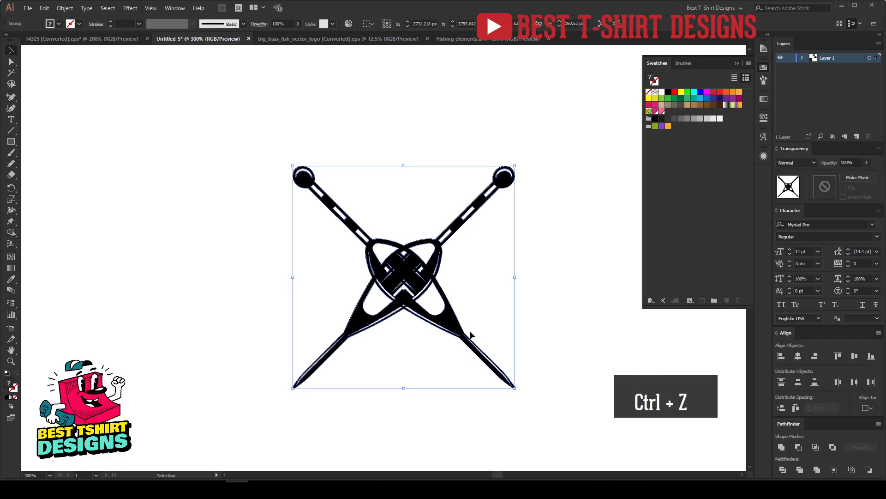
key("ctrl+z")
key("ctrl+z")
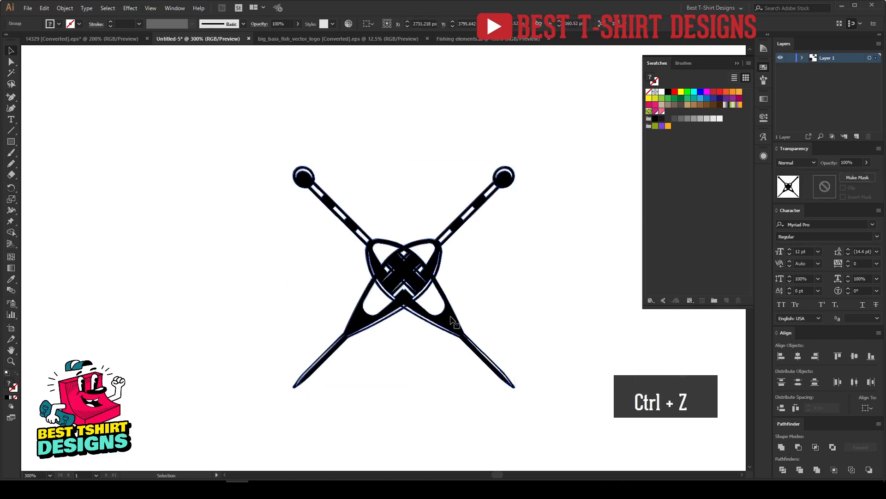
key("ctrl+z")
key("ctrl+z")
key("ctrl+z")
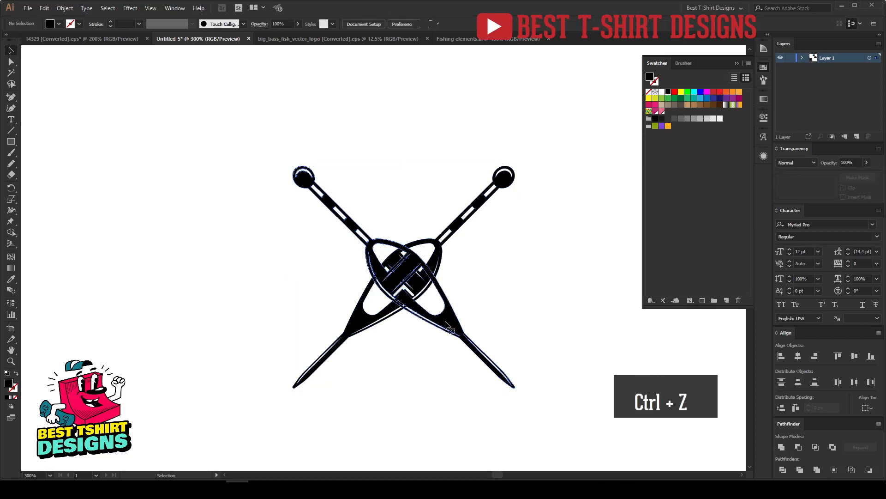
Unite each crossed float into its own solid silhouette, sending the mirrored one to the back.
left_click(447, 325)
left_click(781, 448)
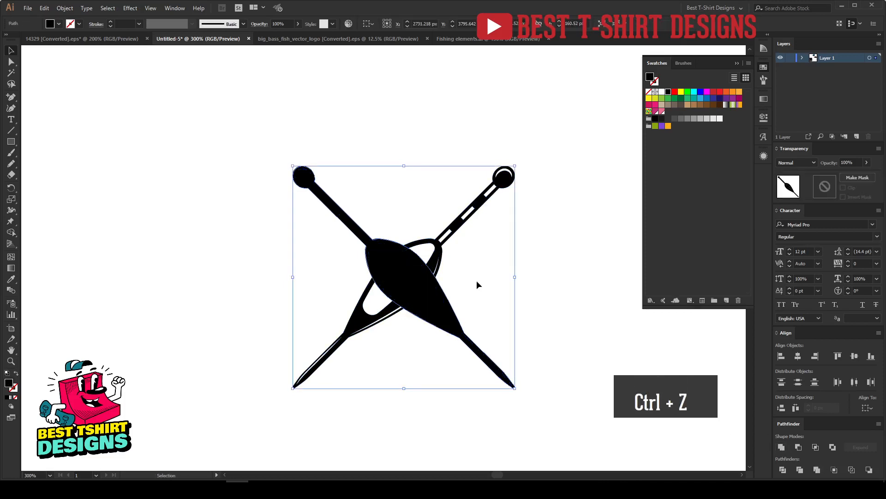
key("ctrl+shift+bracketleft")
left_click(442, 248)
left_click(782, 448)
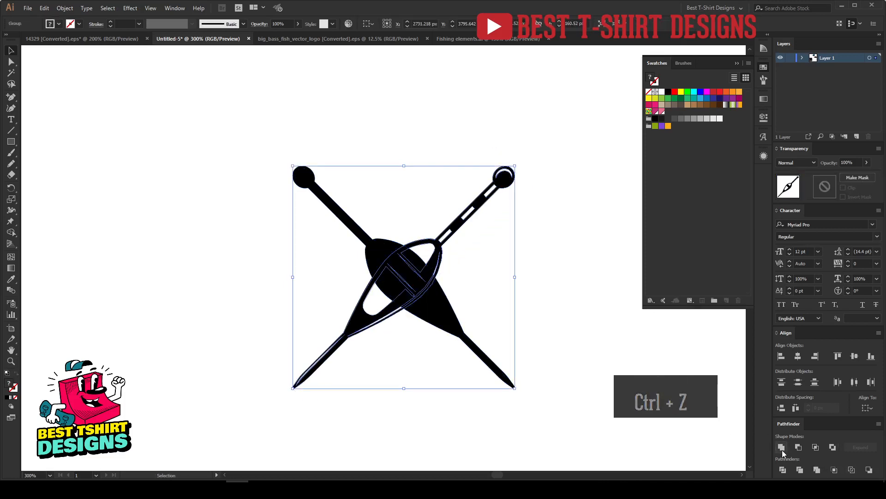
Create a 3 px offset path with round joins around the front float silhouette and cut the offset outline.
key("ctrl+alt+f")
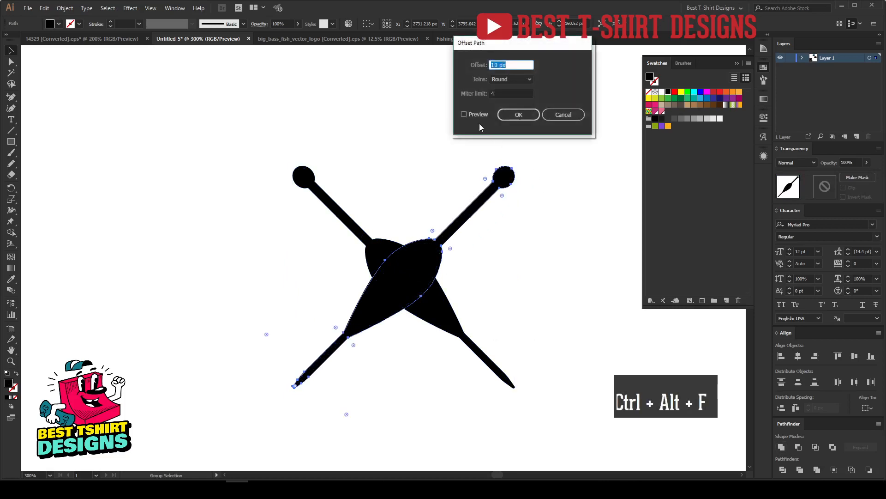
left_click(469, 114)
scroll(518, 61, "down", 7)
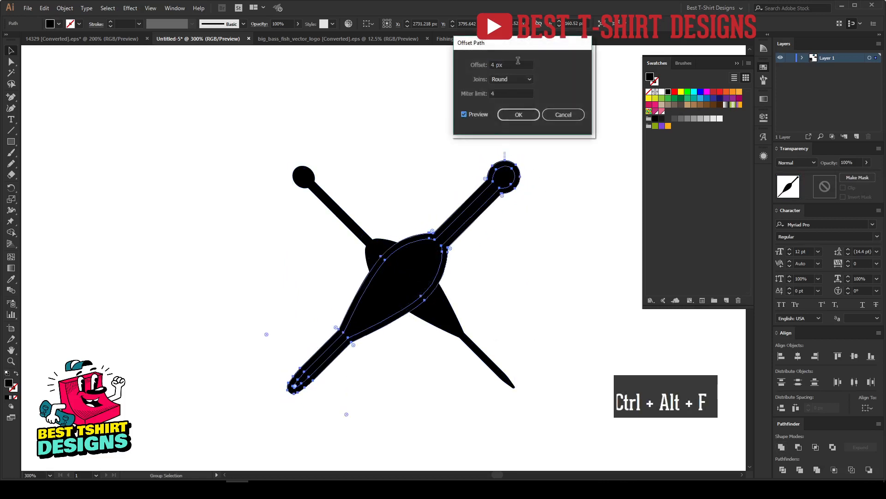
left_click(519, 115)
key("ctrl+x")
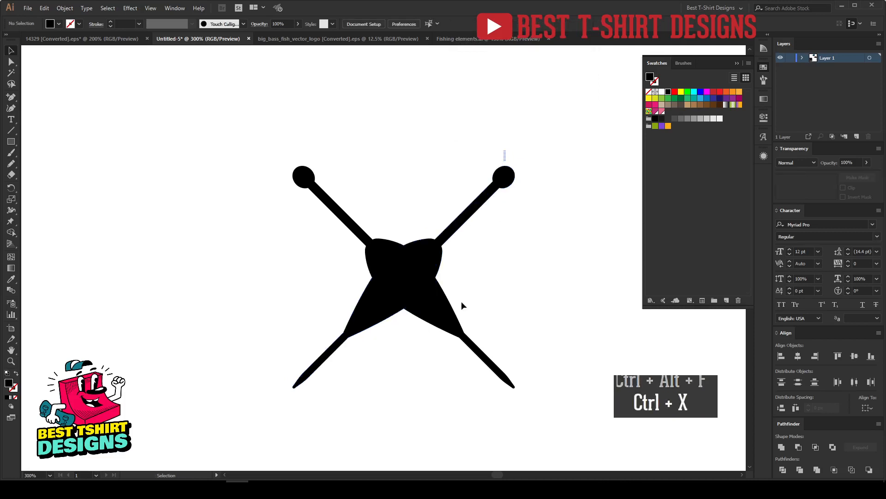
Paste the offset outline back in place, subtract it from the back float to leave a gap, and expand the result.
left_click(451, 317)
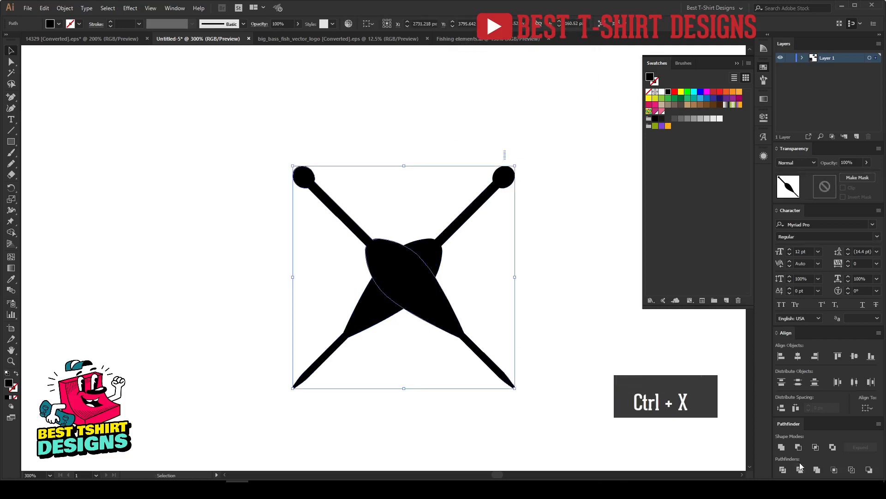
key("ctrl+f")
left_click(442, 318, "shift")
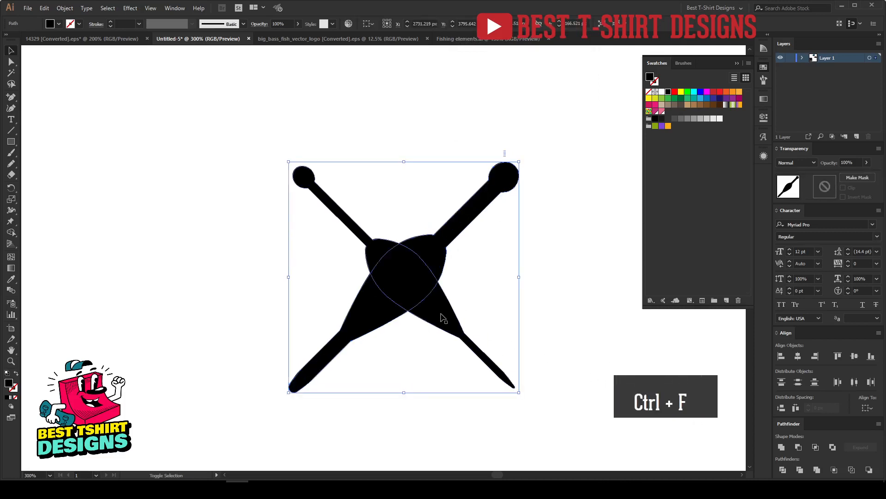
left_click(800, 448, "alt")
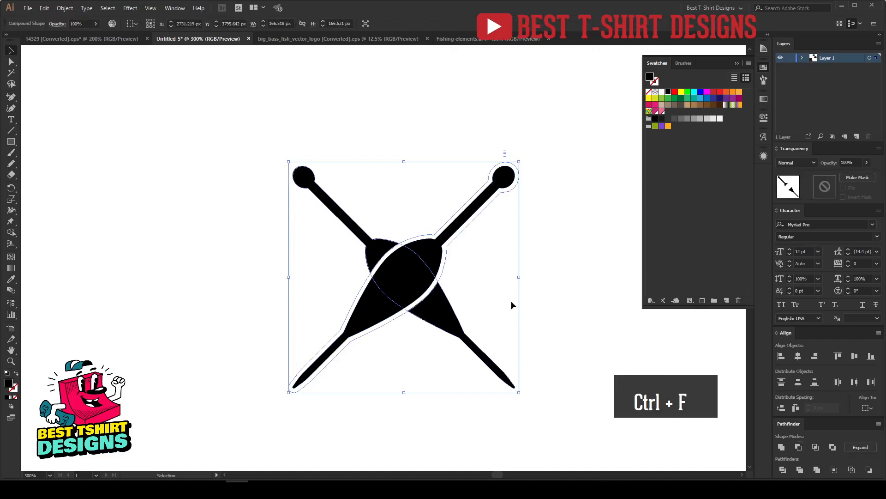
left_click(65, 8)
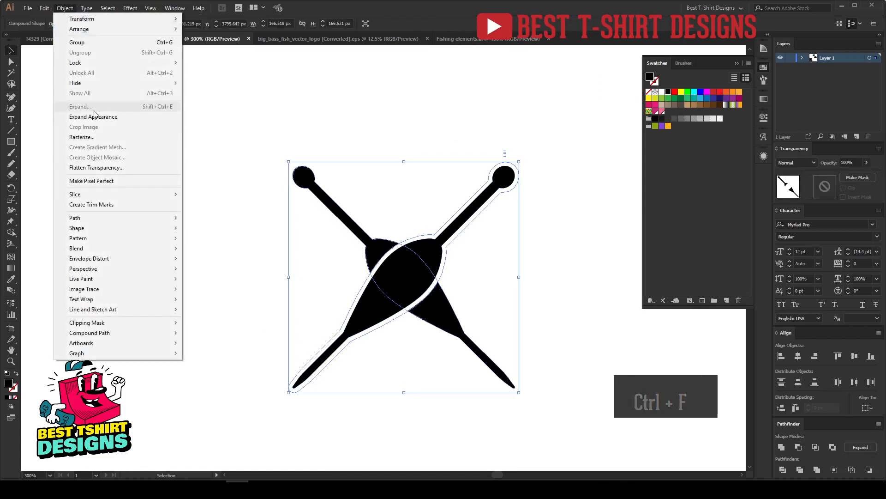
left_click(92, 114)
left_click(120, 126)
key("F10")
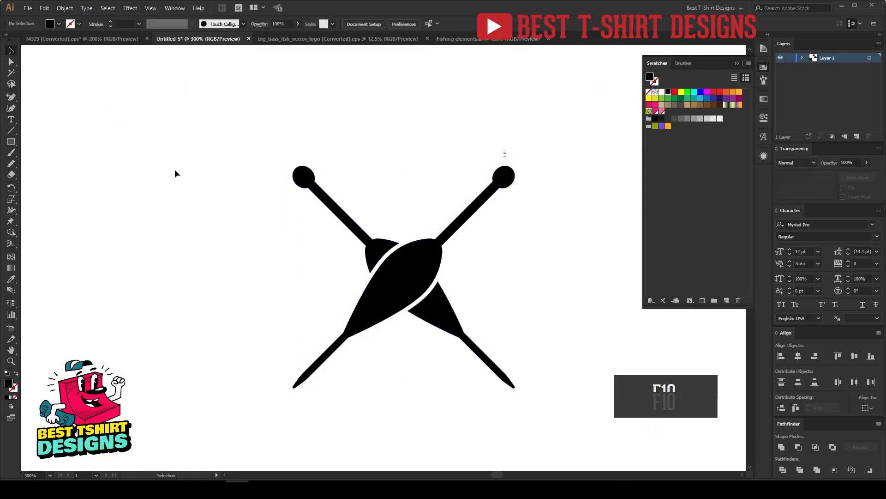
Group the crossed floats and place one copy at each end of the ABOUT IT line.
left_click_drag(224, 111, 573, 421)
scroll(519, 304, "down", 4)
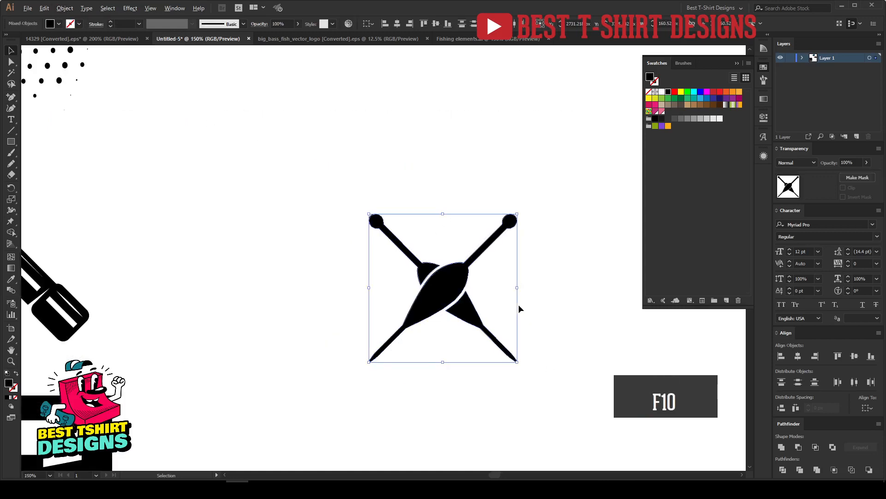
key("ctrl+g")
scroll(518, 305, "down", 2)
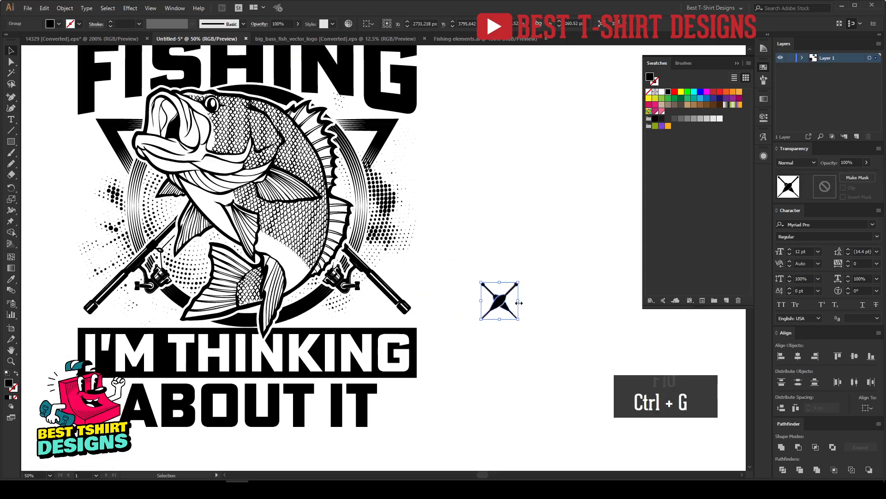
left_click_drag(502, 303, 246, 293)
key("space")
left_click(248, 249, "shift")
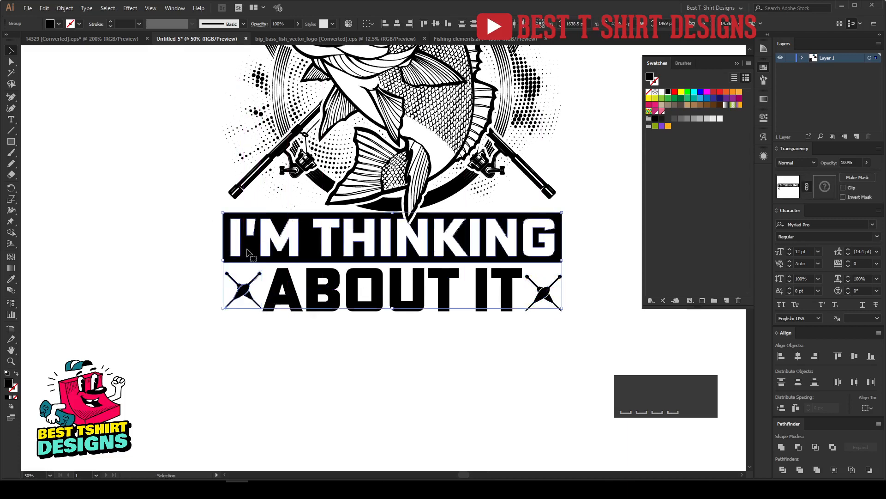
Align the outer edges of the two float ornaments with the ends of the I'M THINKING banner.
left_click(247, 250)
left_click(385, 25)
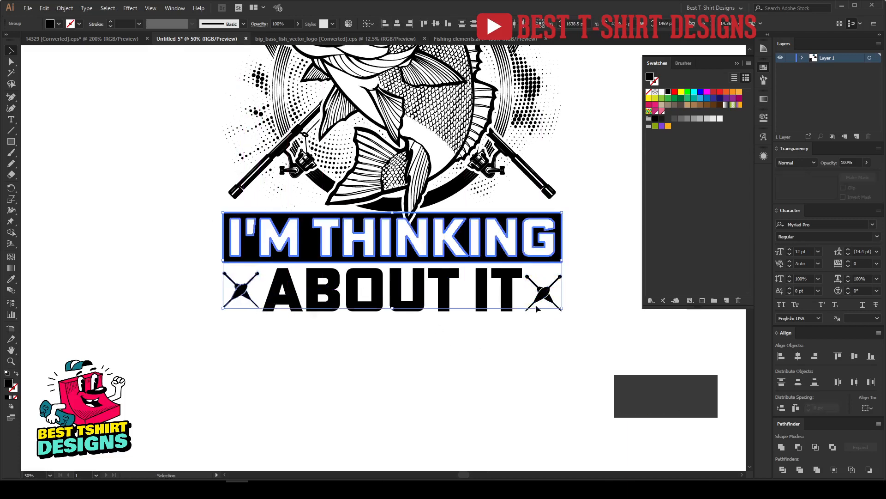
left_click(548, 295)
left_click(551, 259, "shift")
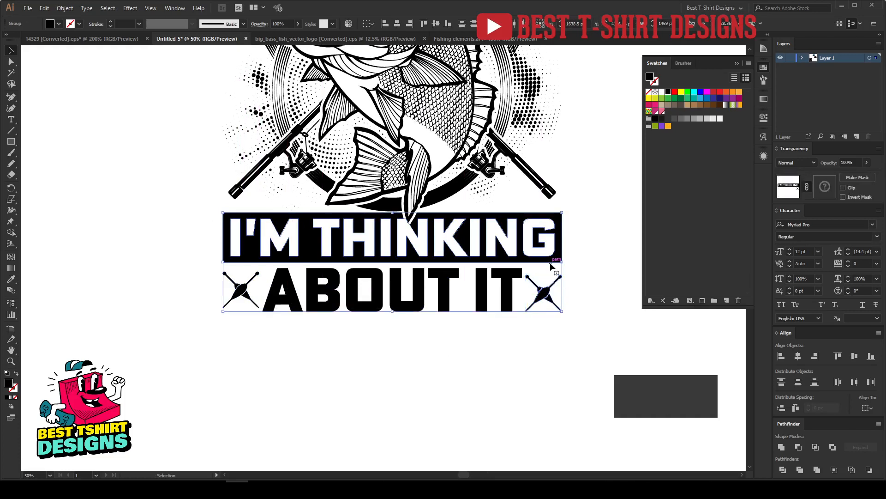
left_click(552, 261)
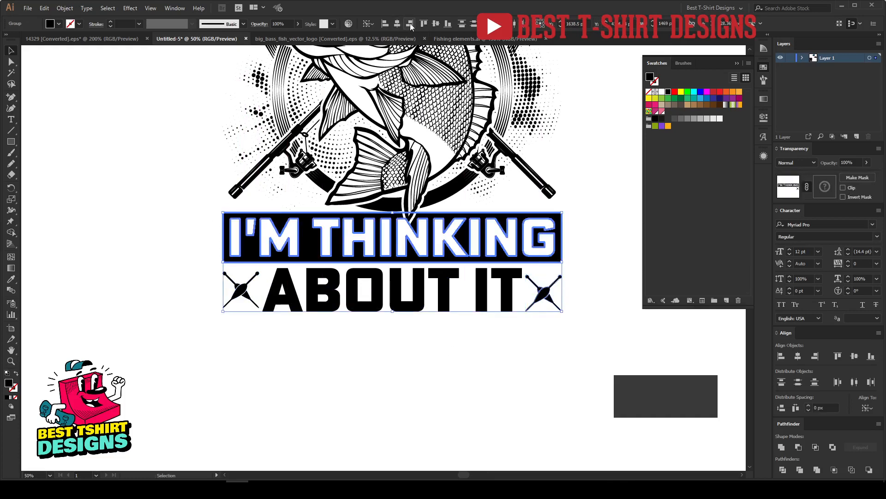
left_click(606, 287)
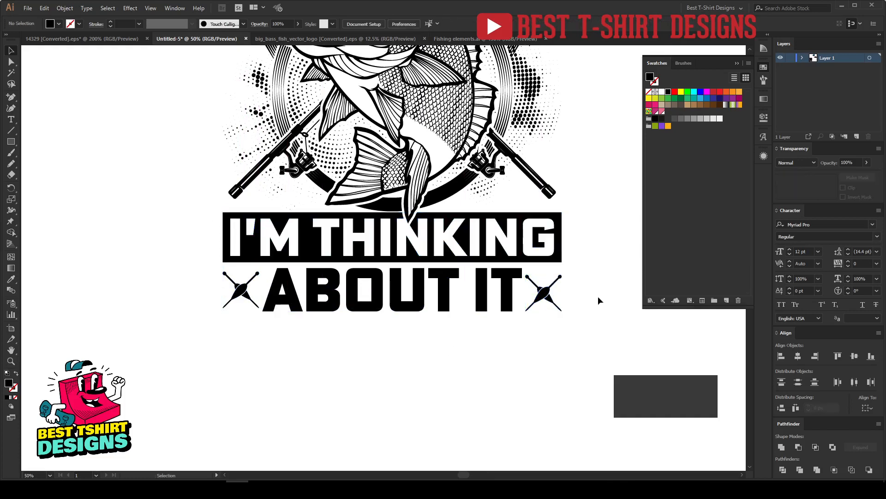
Shrink the ABOUT IT text slightly between the floats and vertically centre the text and both ornaments.
left_click(478, 302)
left_click_drag(522, 290, 220, 283)
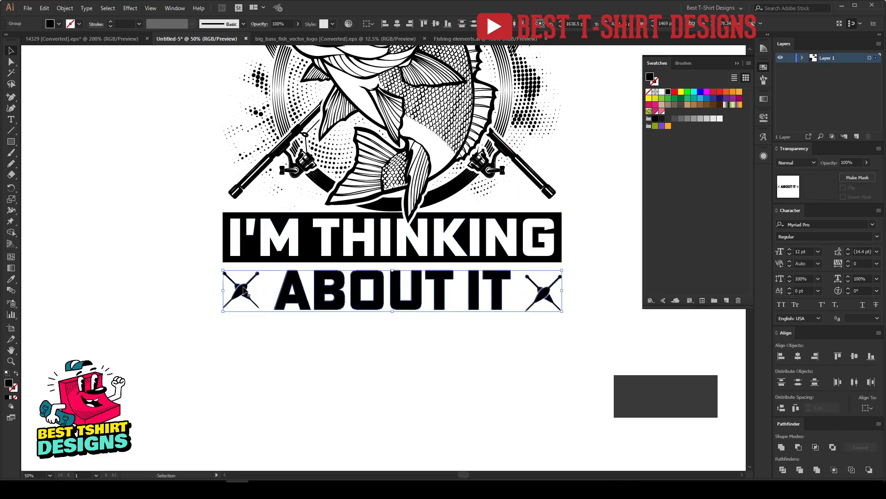
left_click(435, 24)
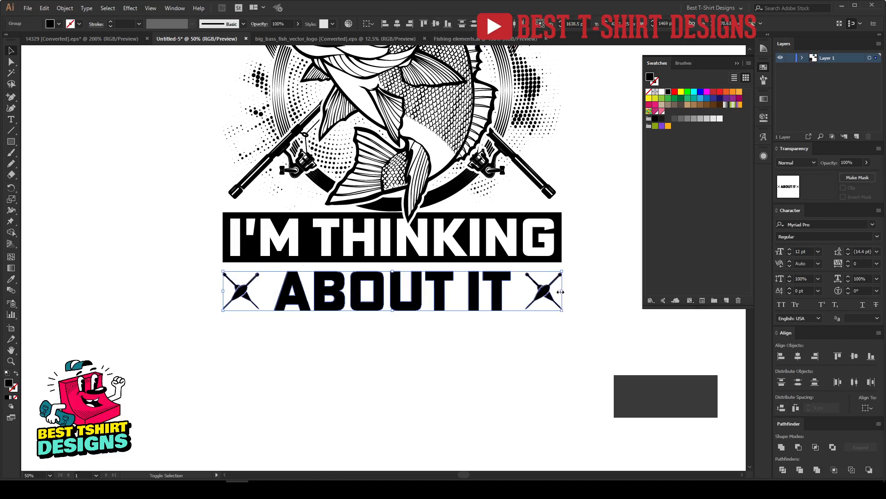
Nudge the ABOUT IT row with its float ornaments up closer to the I'M THINKING banner.
key("shift+Up")
key("Down")
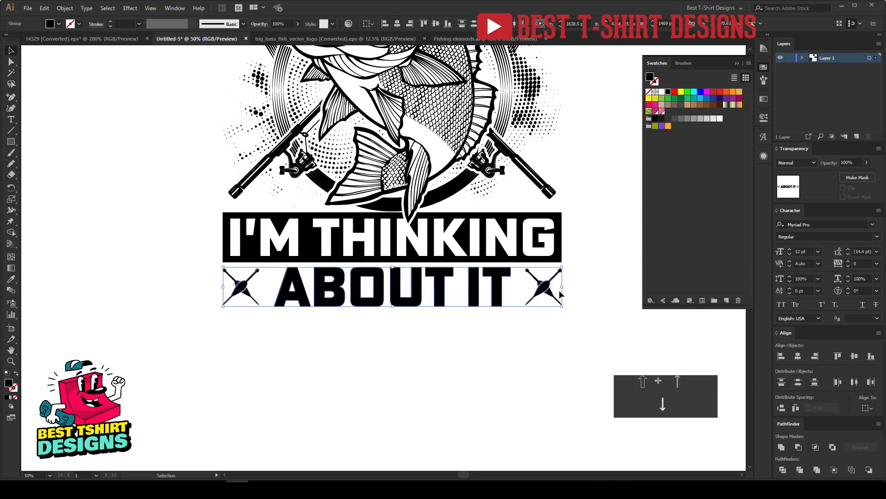
scroll(311, 372, "down", 2)
left_click(355, 370)
scroll(325, 368, "down", 1)
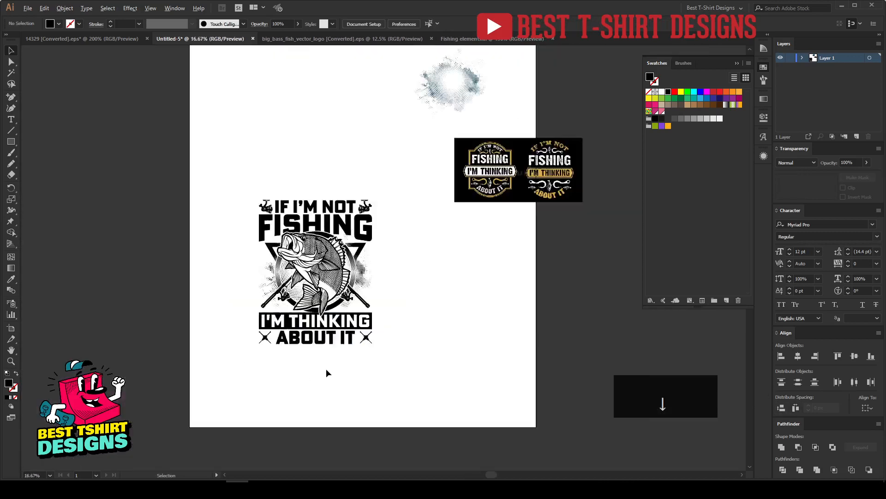
Group the entire fishing T-shirt design into one object.
scroll(273, 259, "up", 1)
left_click_drag(463, 317, 459, 304)
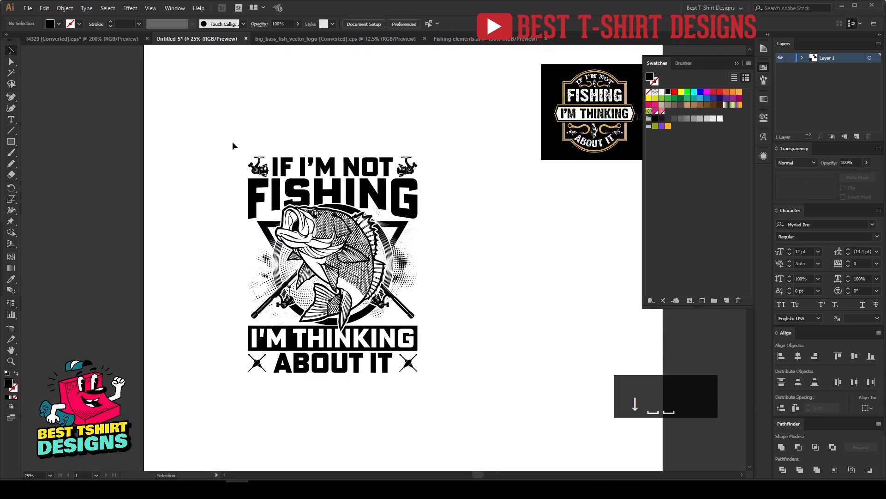
mouse_move(202, 123)
left_mouse_down()
mouse_move(469, 412)
mouse_move(212, 117)
left_mouse_up()
key("ctrl+g")
left_click(452, 311)
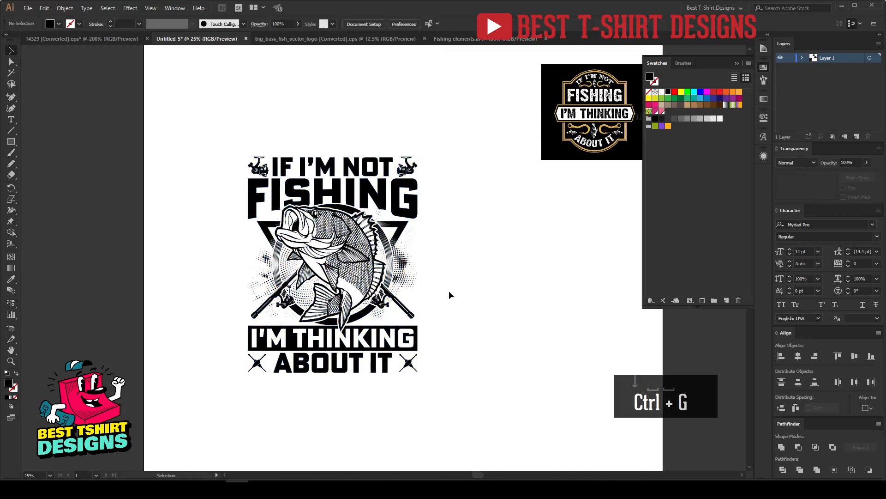
Draw a 273 px square beside the design and fill it with light blue.
left_click(11, 141)
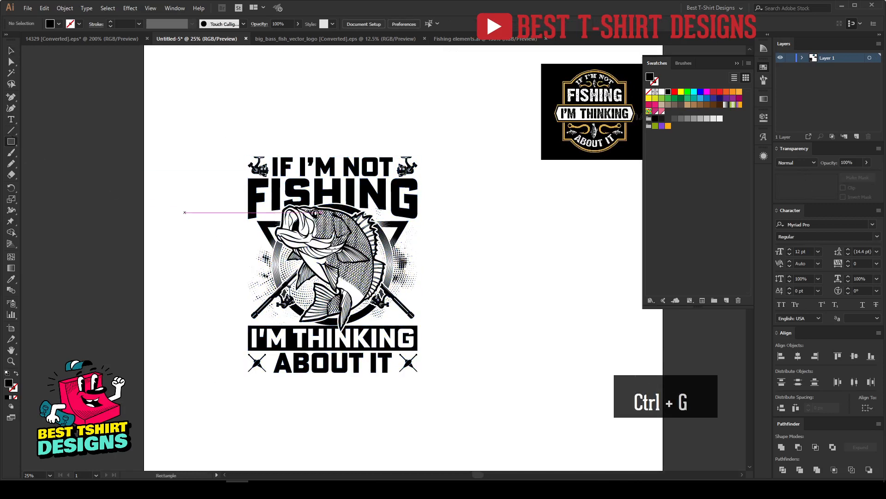
left_click_drag(472, 232, 503, 263)
key("v")
scroll(523, 259, "up", 2)
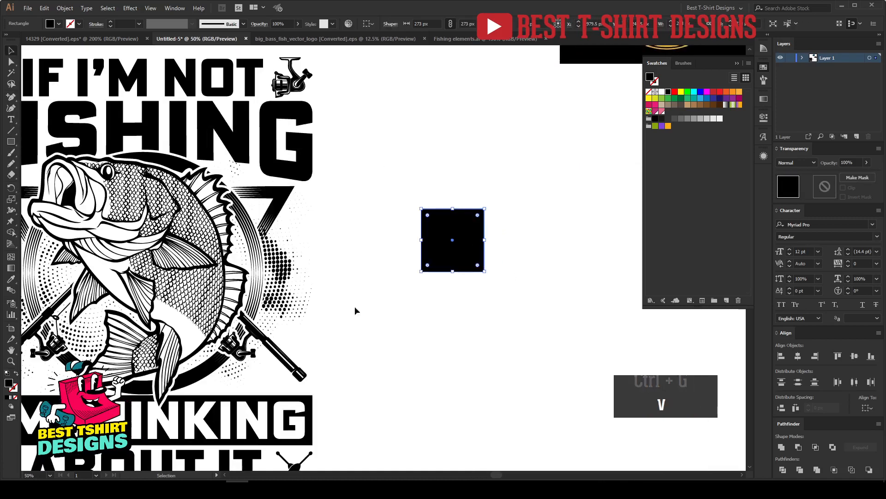
left_click(701, 98)
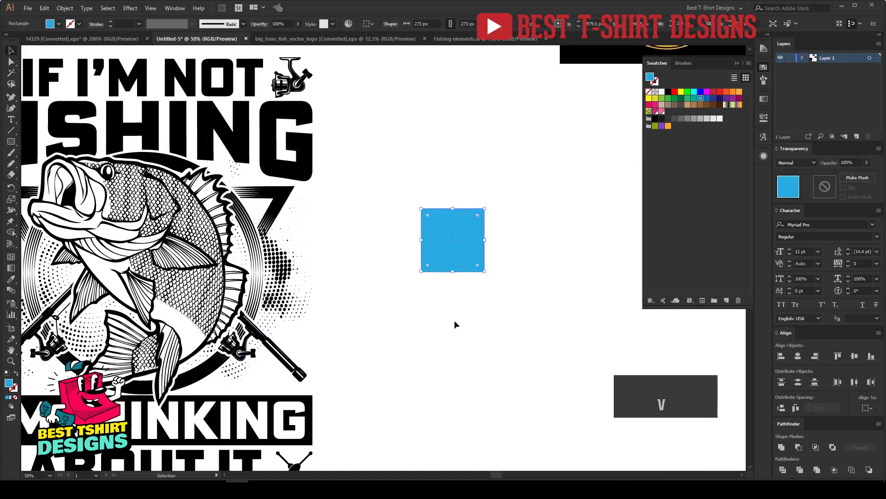
scroll(489, 295, "down", 1)
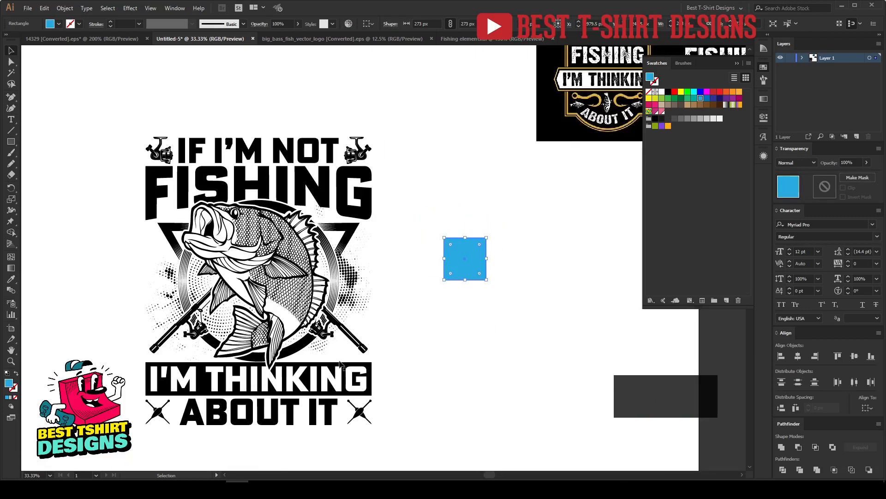
Set the square's fill to the muted blue 477889.
double_click(9, 383)
left_click_drag(443, 163, 427, 115)
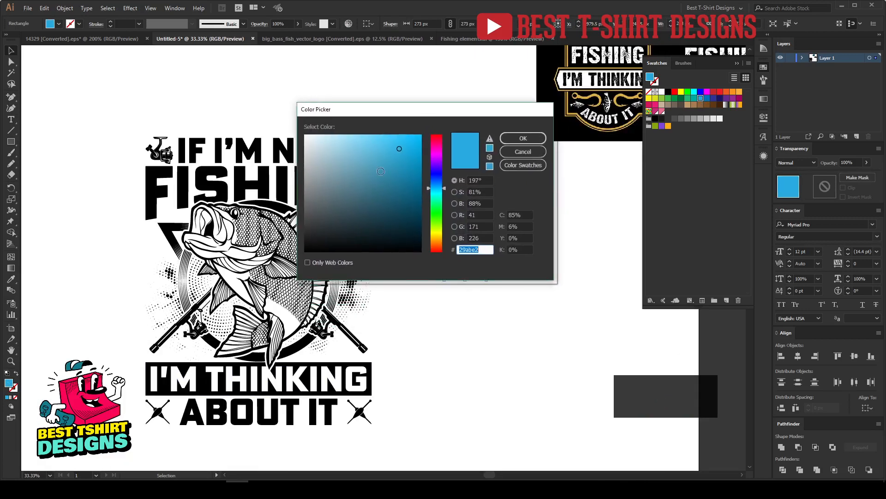
left_click_drag(380, 171, 360, 188)
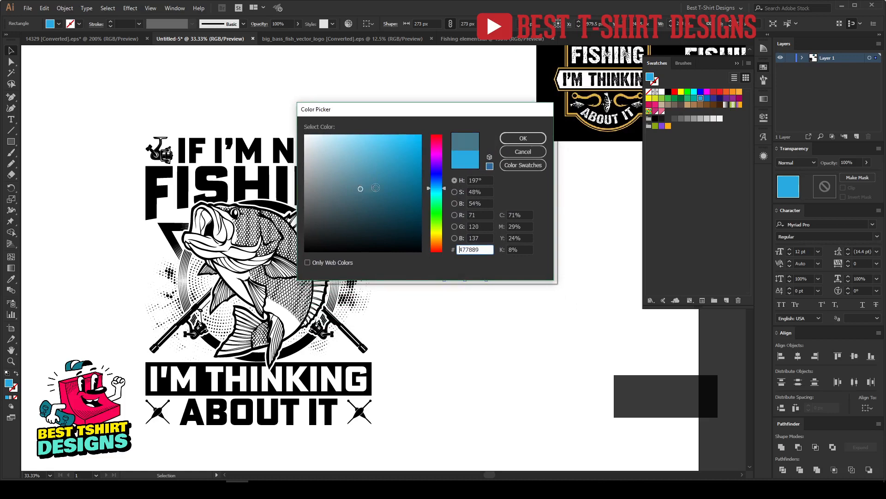
left_click(506, 135)
left_click(459, 300)
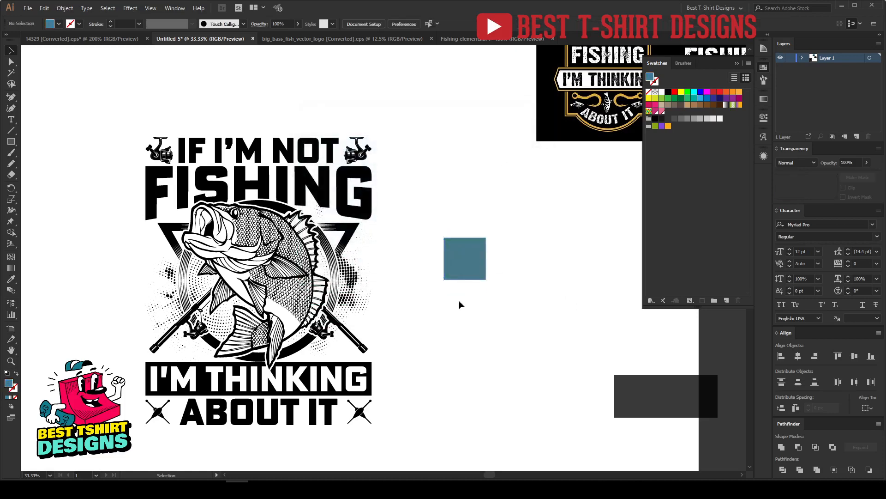
Save the square's muted blue as a new colour swatch and close the Libraries window that opens.
left_click_drag(465, 294, 513, 274)
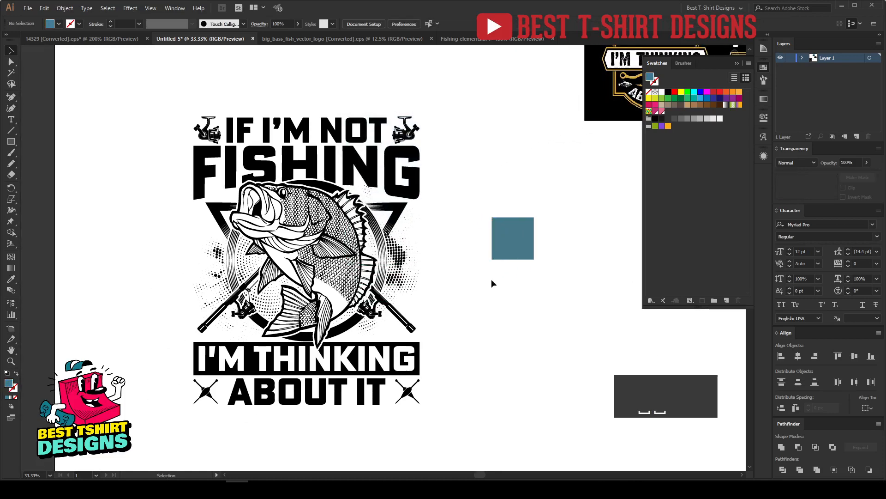
left_click(387, 162)
left_click(526, 239)
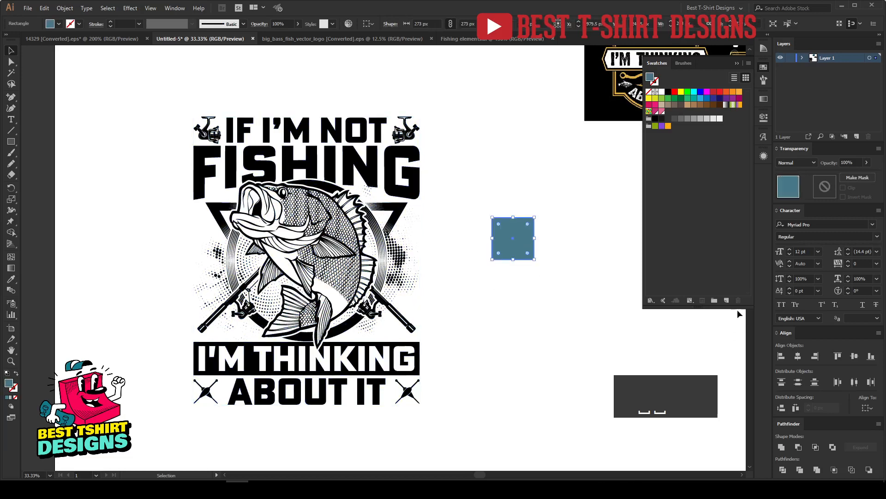
left_click(727, 300)
left_click(453, 311)
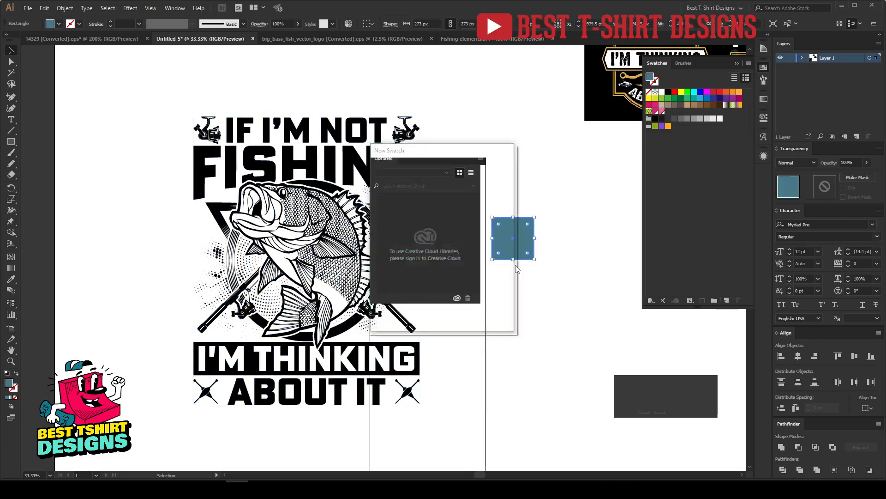
left_click(521, 205)
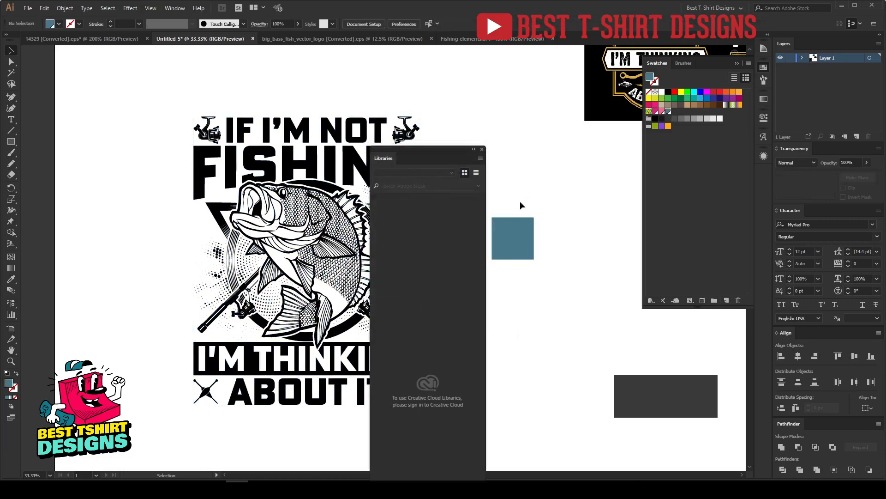
left_click(481, 150)
Isolate the design group and recolour all text lines and the I'M THINKING banner with the new muted blue swatch.
double_click(359, 148)
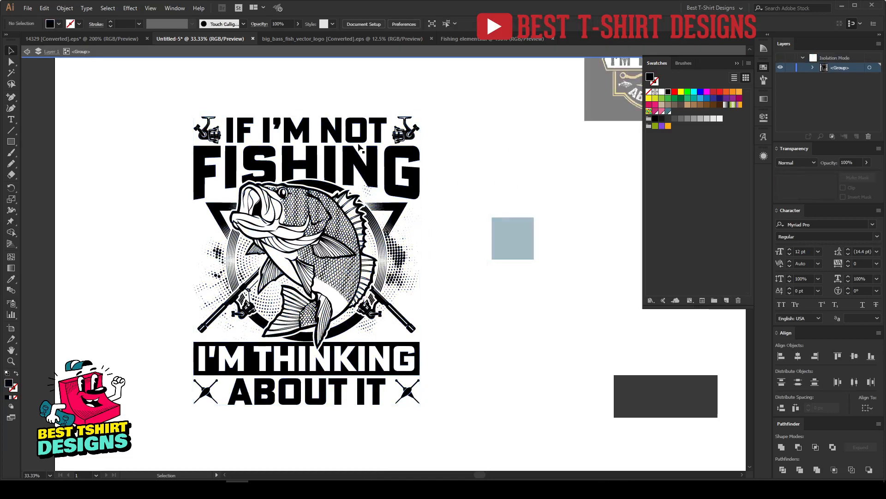
left_click(360, 148)
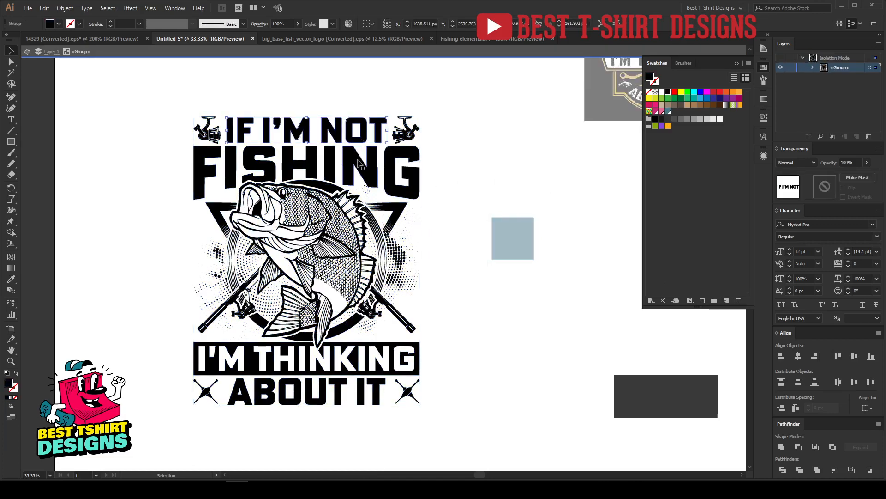
left_click(376, 364, "shift")
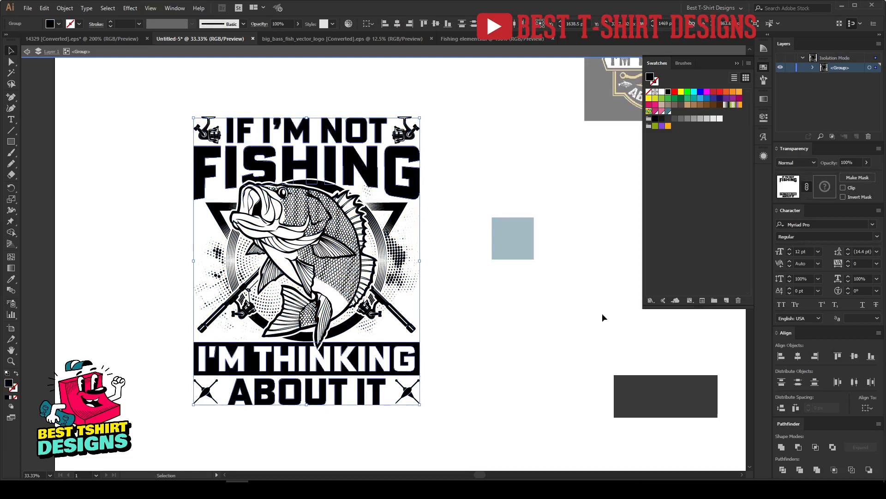
left_click(667, 111)
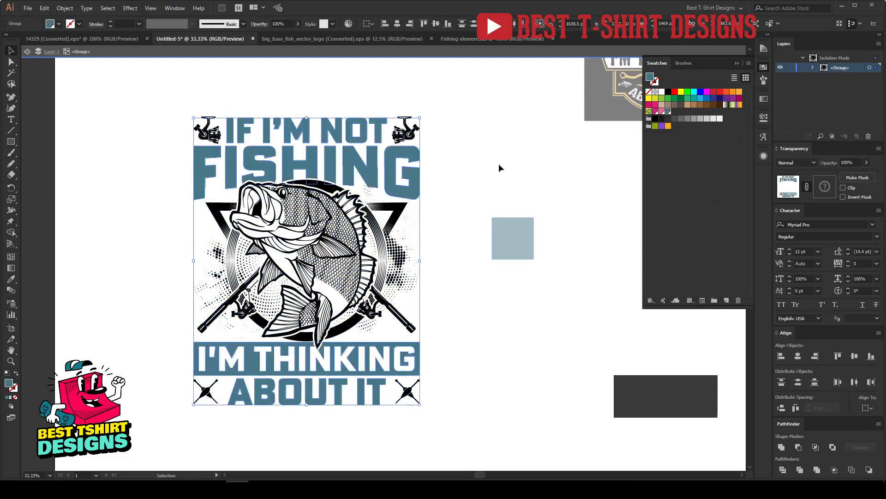
Change the fill of all text lines and the I'M THINKING banner to the brighter teal 317E93.
double_click(8, 383)
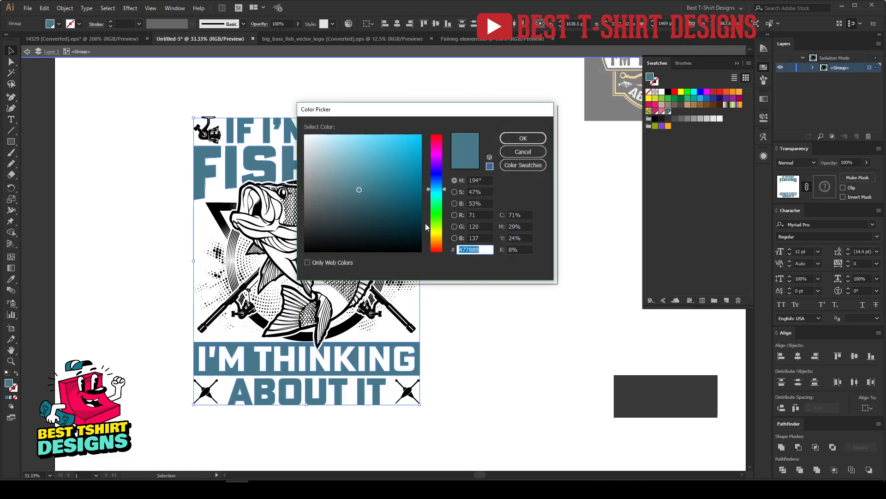
left_click_drag(360, 190, 382, 183)
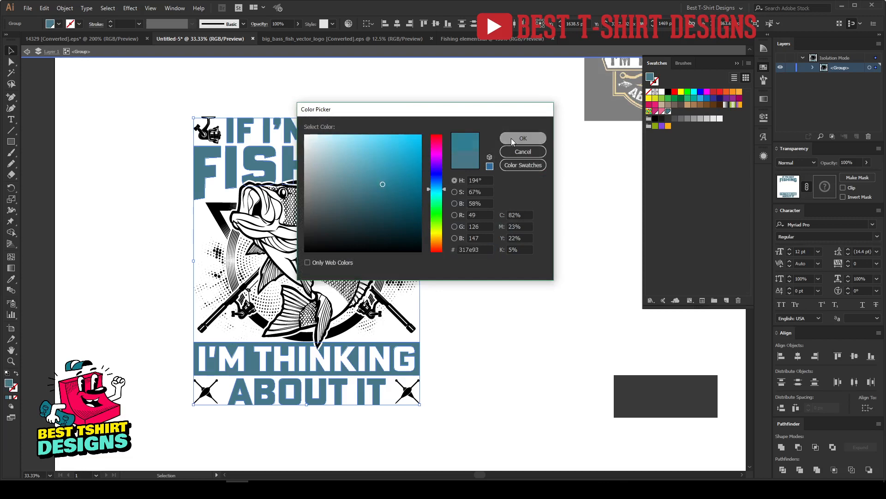
left_click(511, 137)
left_click(511, 309)
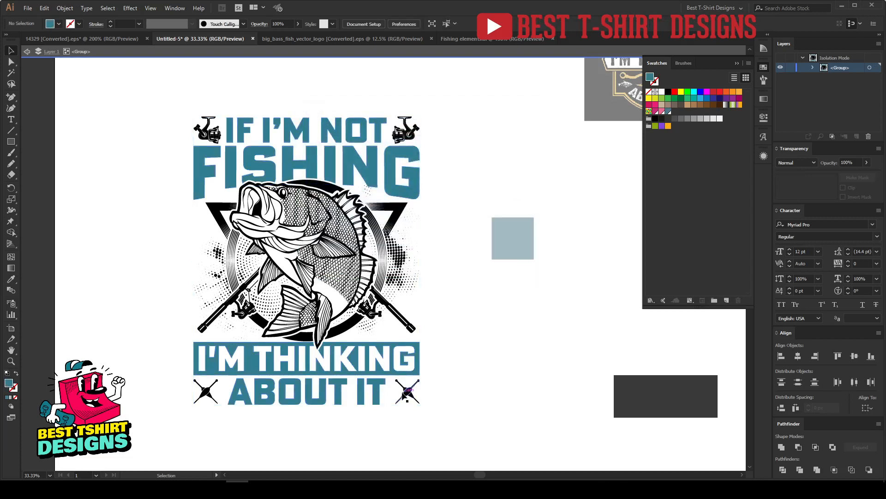
Fill both crossed-float ornaments beside ABOUT IT with the muted blue swatch.
left_click(405, 396)
left_click(206, 392, "shift")
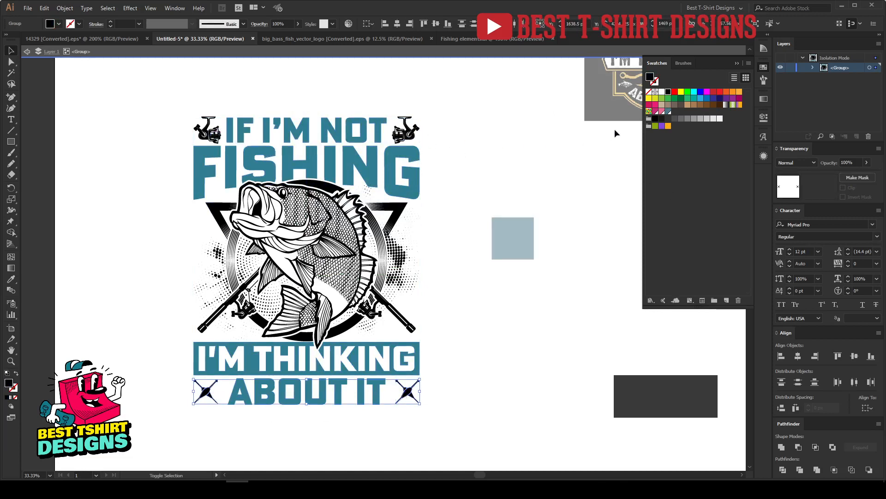
left_click(668, 112)
left_click(471, 272)
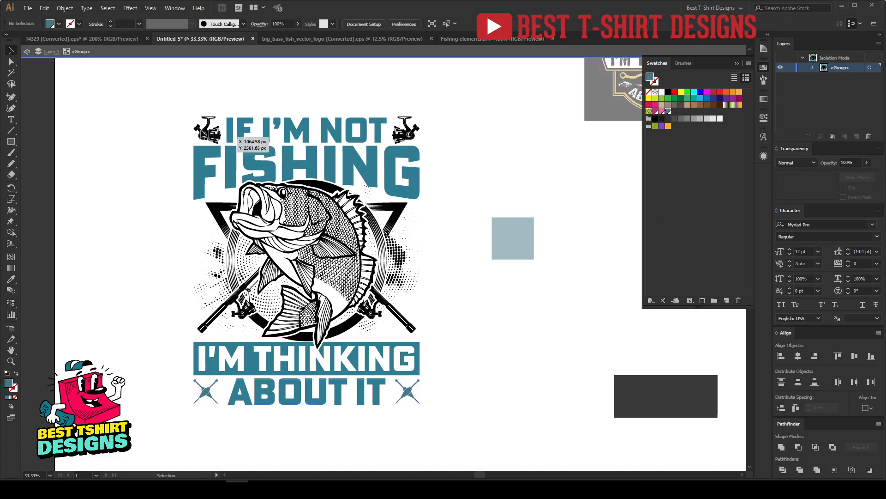
Draw a muted blue rectangle about 254 × 240 px over the right fishing reel and send it behind the reel.
scroll(173, 114, "up", 2)
key("space")
left_click_drag(633, 135, 527, 145)
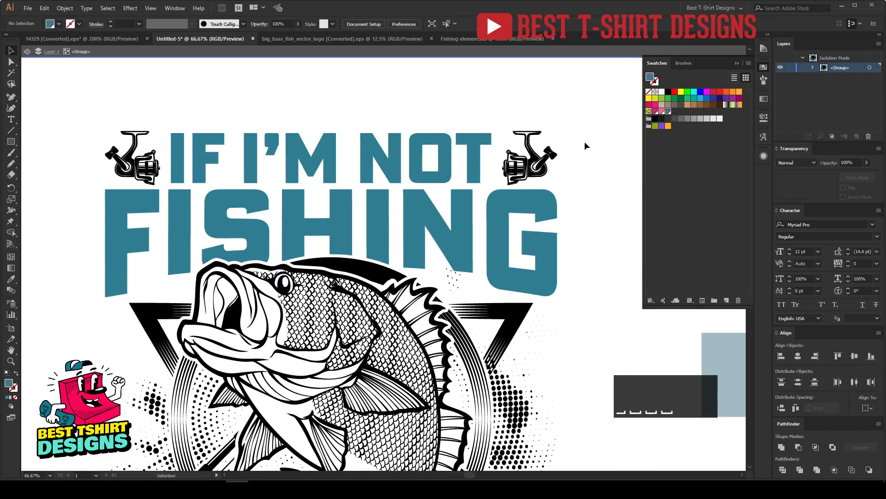
left_click_drag(584, 141, 514, 142)
scroll(491, 140, "up", 2)
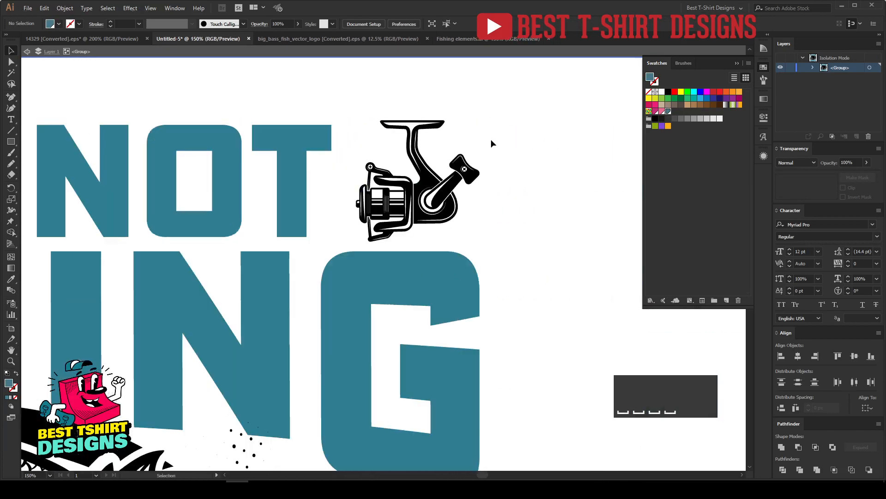
left_click(11, 144)
left_click_drag(331, 94, 507, 260)
key("ctrl+bracketleft")
key("v")
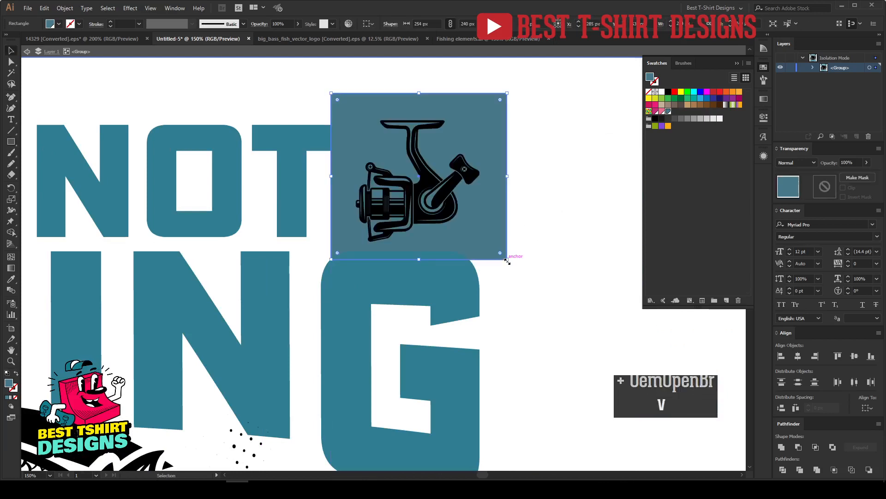
Remove the part of the rectangle outside the right reel with Shape Builder, keeping the blue inside the reel's gaps.
left_click(449, 212, "shift")
key("shift+m")
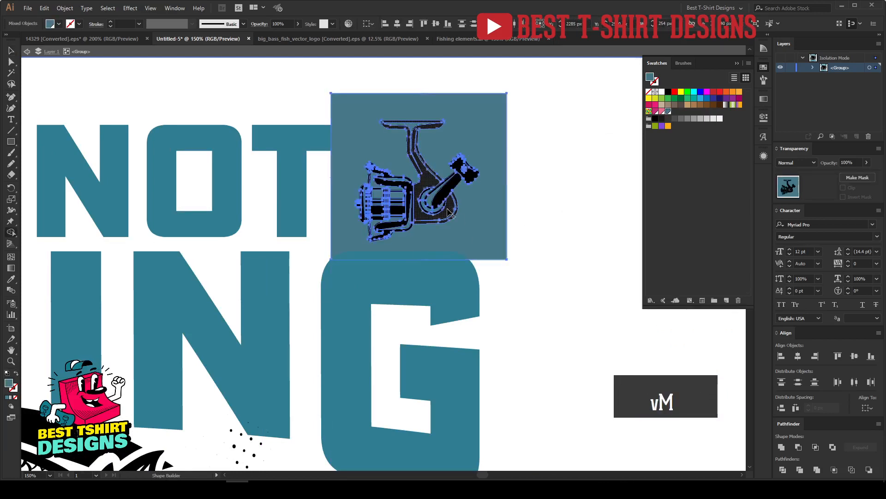
left_click(482, 219, "alt")
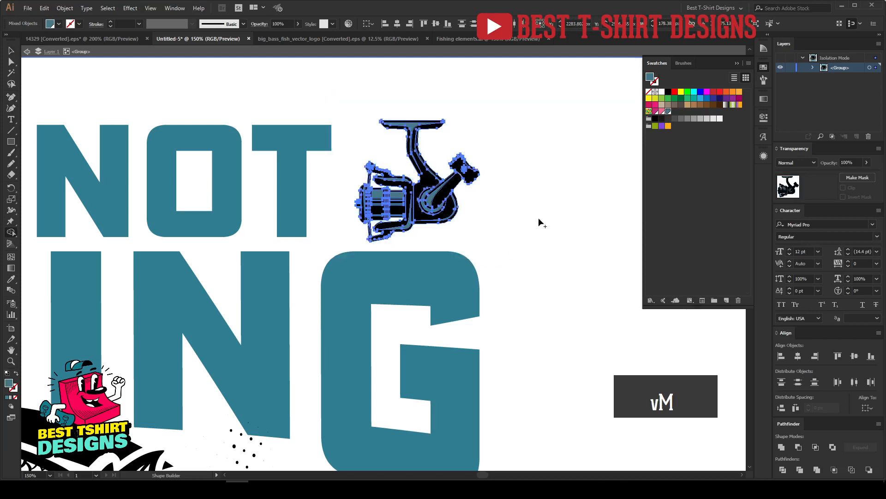
key("v")
left_click(539, 222)
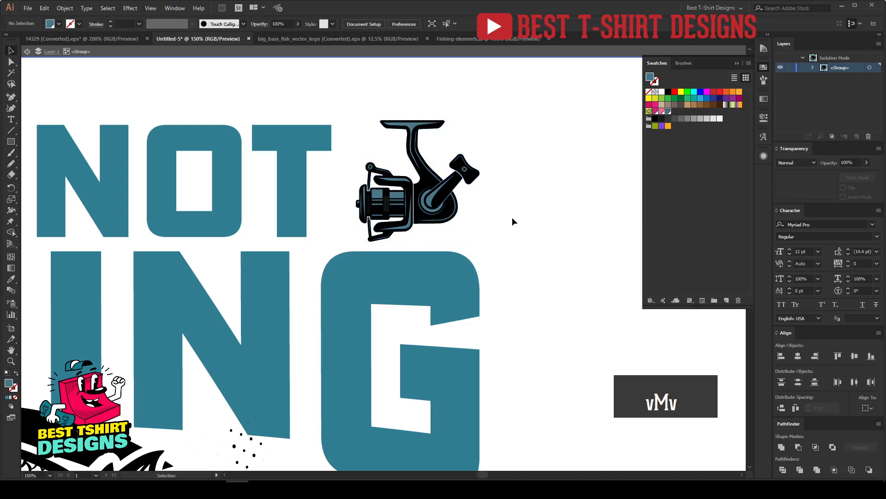
Check the right reel against a temporary black rectangle about 714 × 603 px placed behind it, and delete the rectangle.
key("ctrl+minus")
key("ctrl+minus")
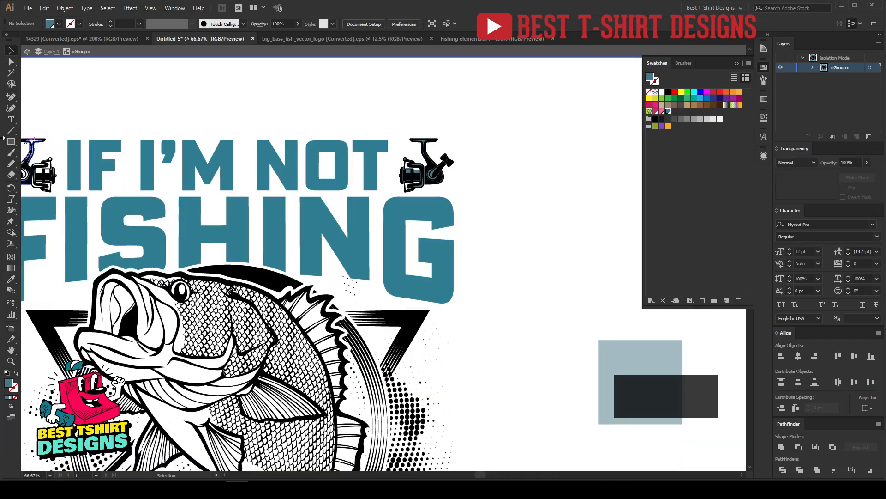
left_click(11, 142)
left_click_drag(297, 88, 516, 273)
left_click(667, 92)
key("ctrl+bracketleft")
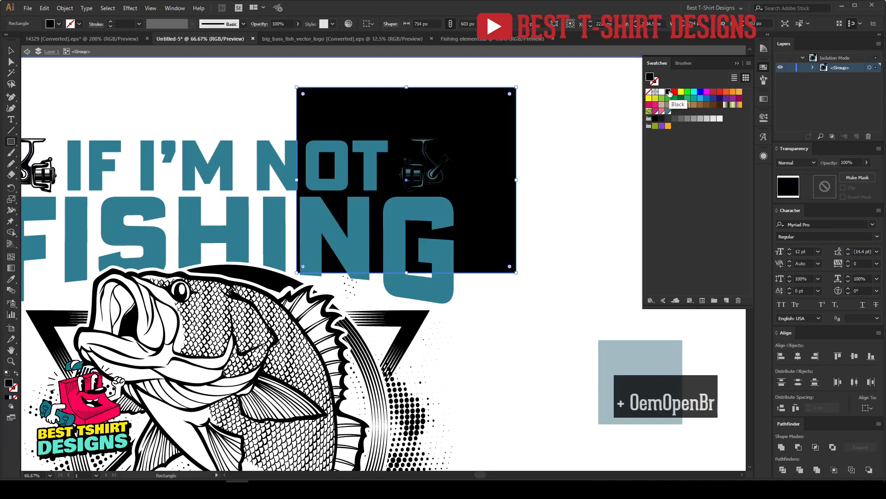
key("v")
left_click(570, 187)
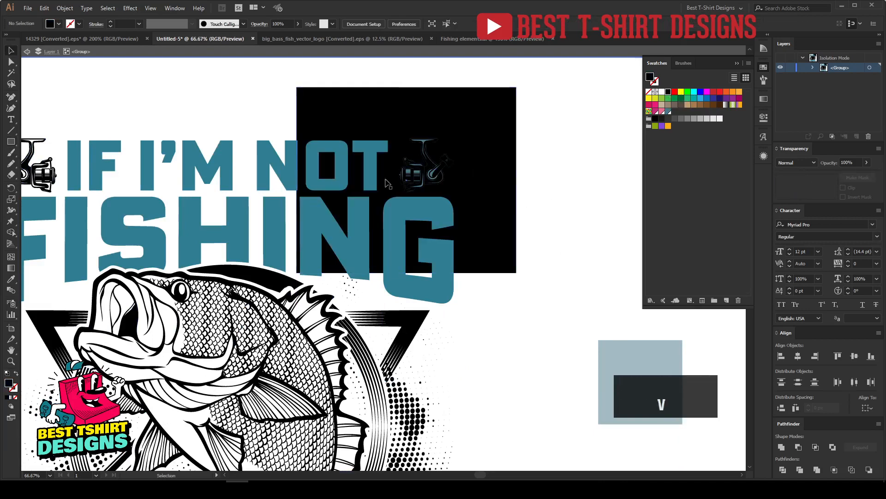
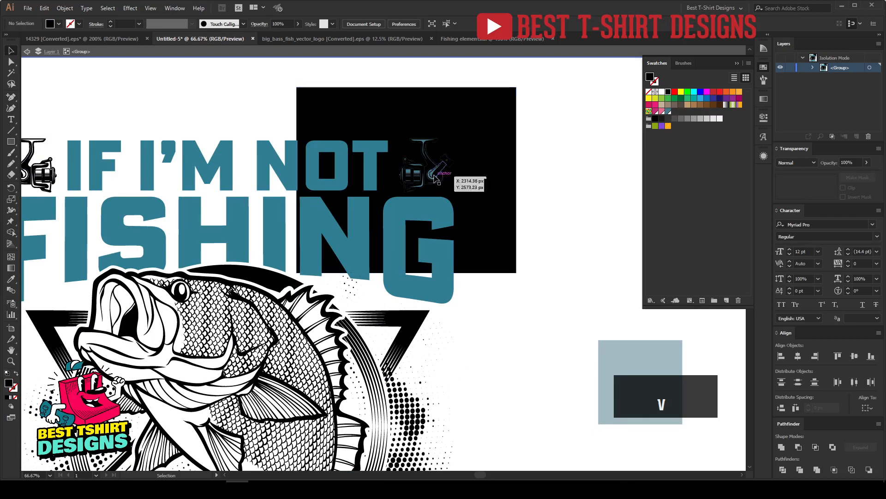
left_click(498, 191)
key("Delete")
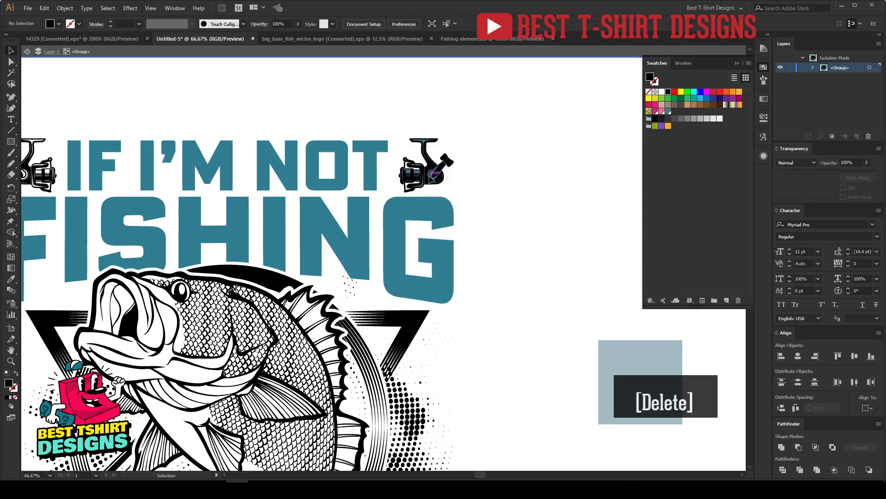
Unite the right reel's parts into a solid silhouette and fill it with the muted blue swatch.
left_click(430, 176)
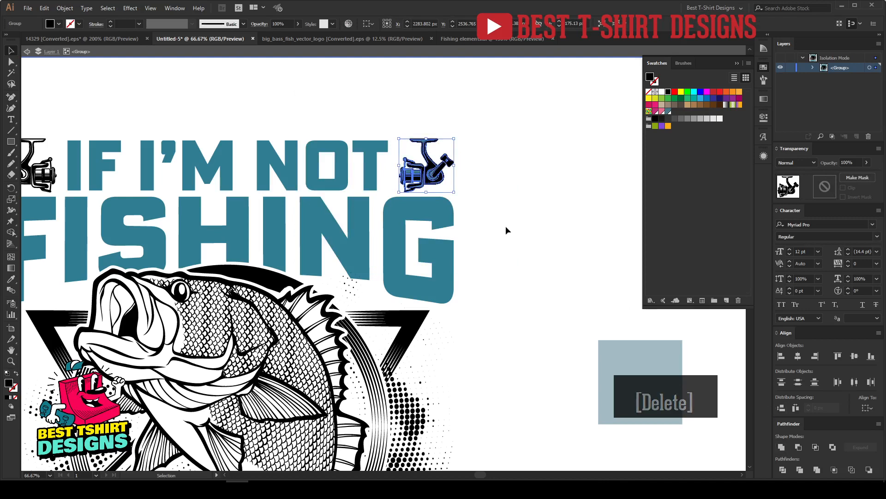
scroll(426, 173, "up", 3)
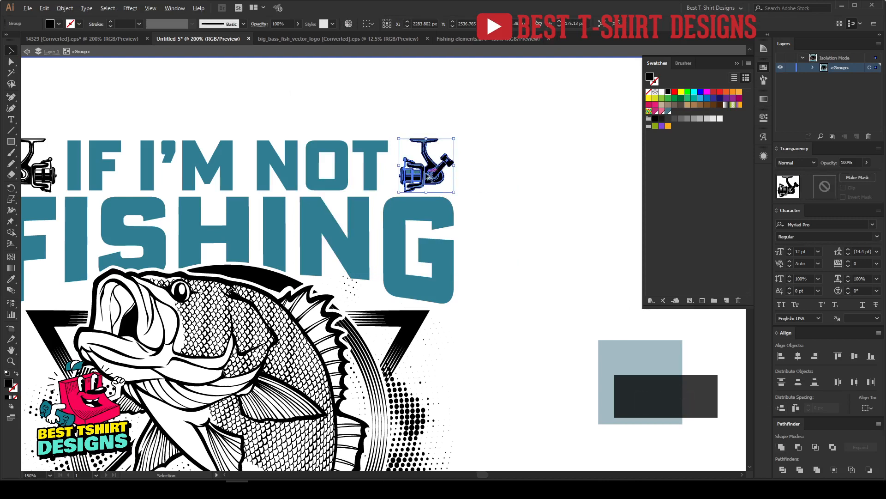
scroll(538, 204, "up", 2)
left_click_drag(544, 248, 396, 144)
left_click(782, 447)
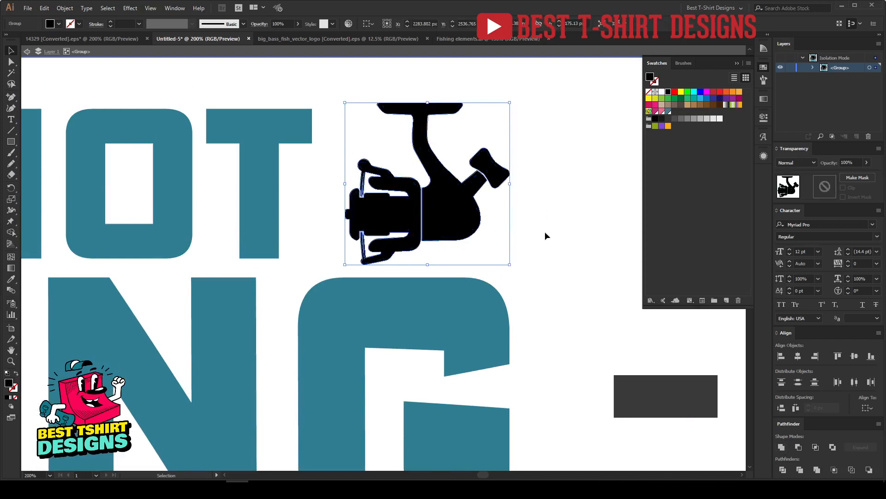
left_click(669, 112)
left_click(569, 204)
scroll(421, 215, "down", 2)
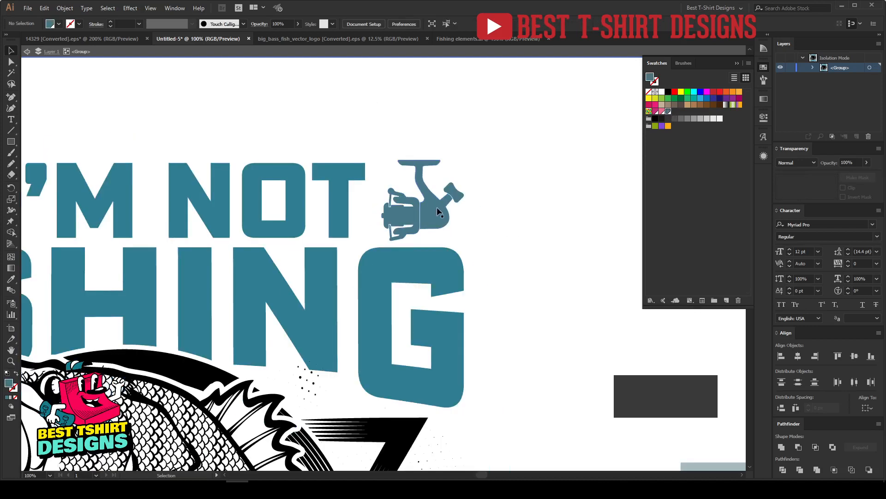
Match the right reel silhouette's fill to the lettering's brighter teal by sampling it with the Eyedropper.
left_click(437, 208)
key("i")
key("v")
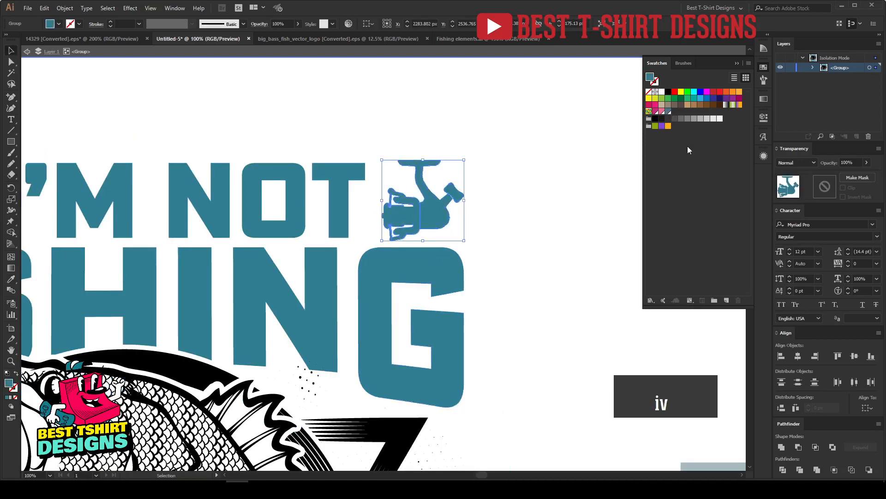
left_click(533, 227)
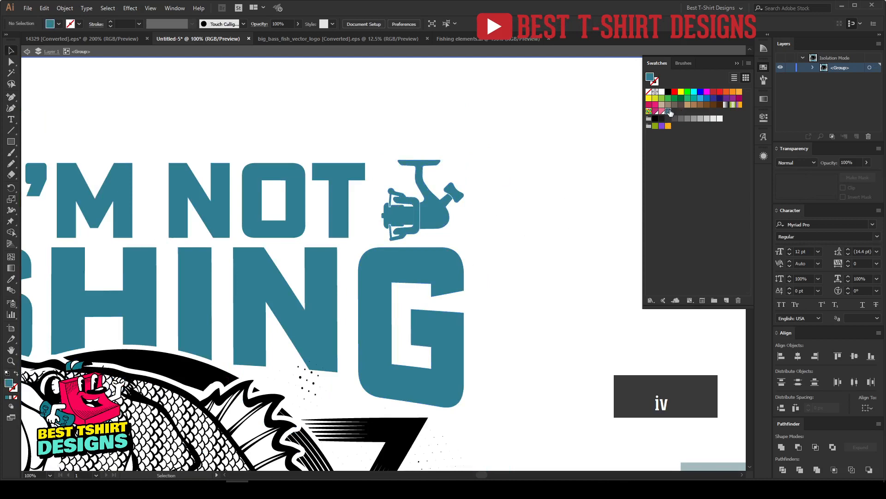
View the muted blue swatch's options and close them without changes.
double_click(668, 111)
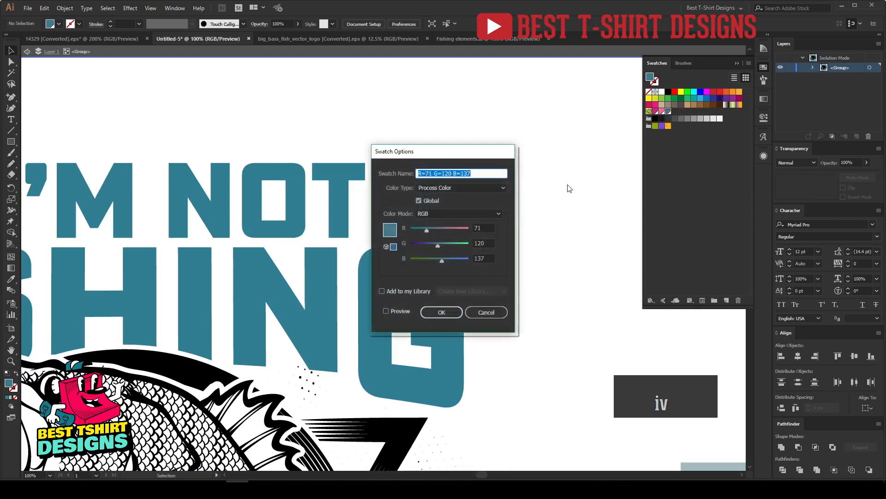
left_click(485, 312)
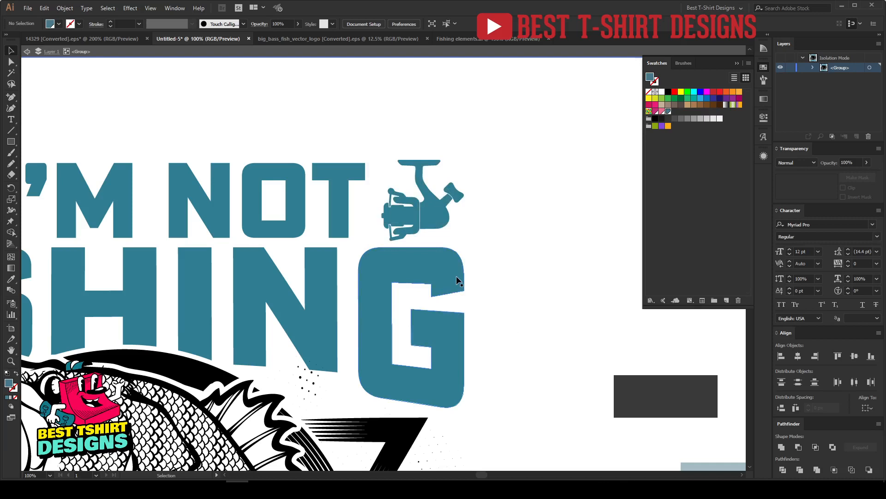
key("i")
key("v")
Copy the FISHING lettering's hex colour code 317E93, apply the muted blue swatch to FISHING and cancel the swatch's options.
left_click(447, 268)
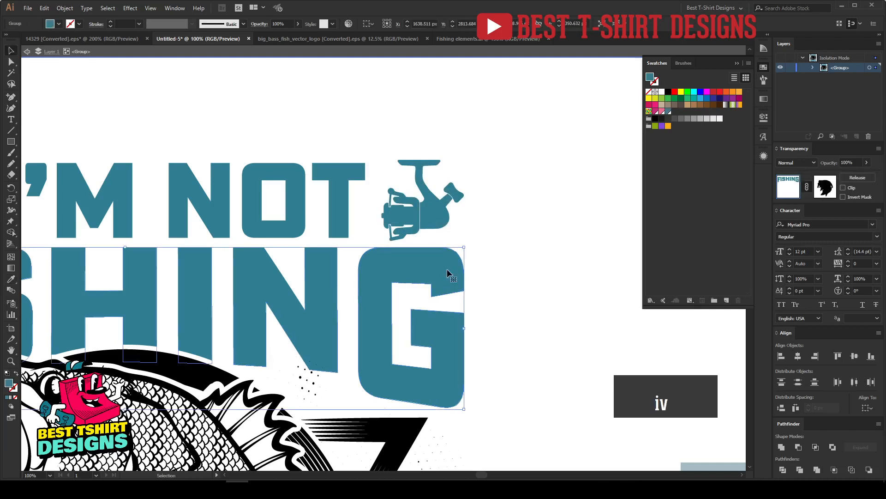
double_click(8, 382)
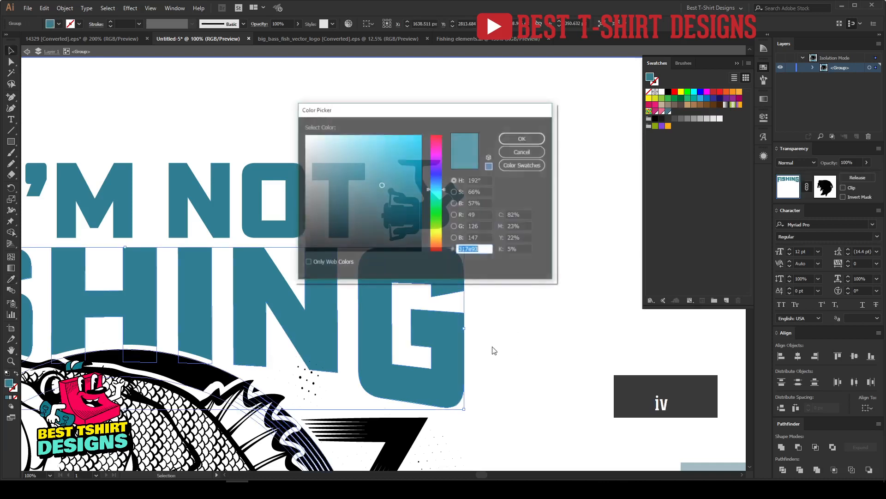
key("ctrl+c")
left_click(523, 151)
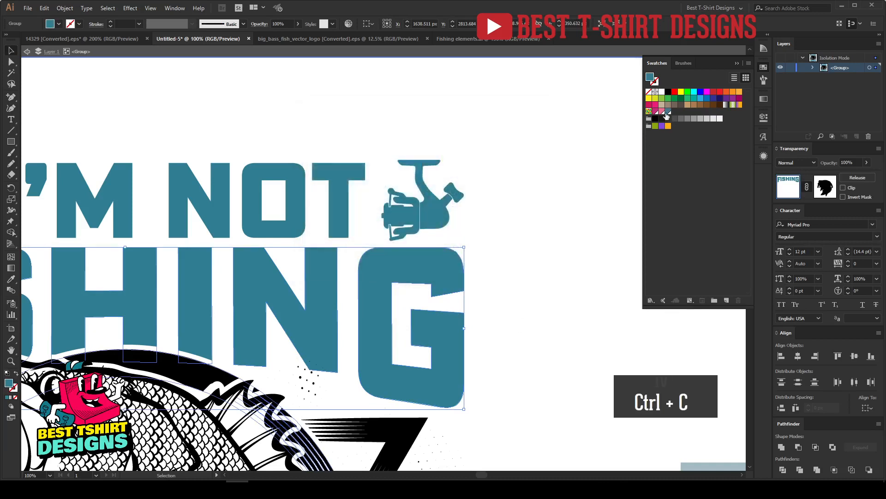
double_click(668, 111)
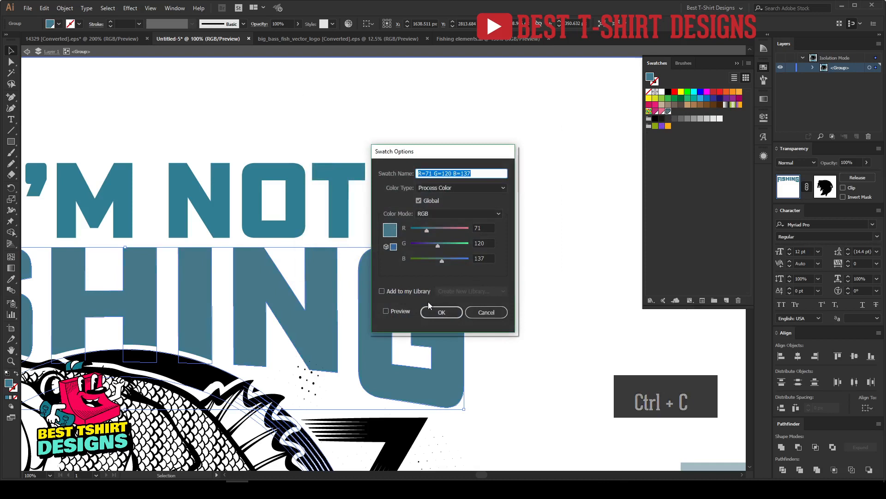
left_click(485, 313)
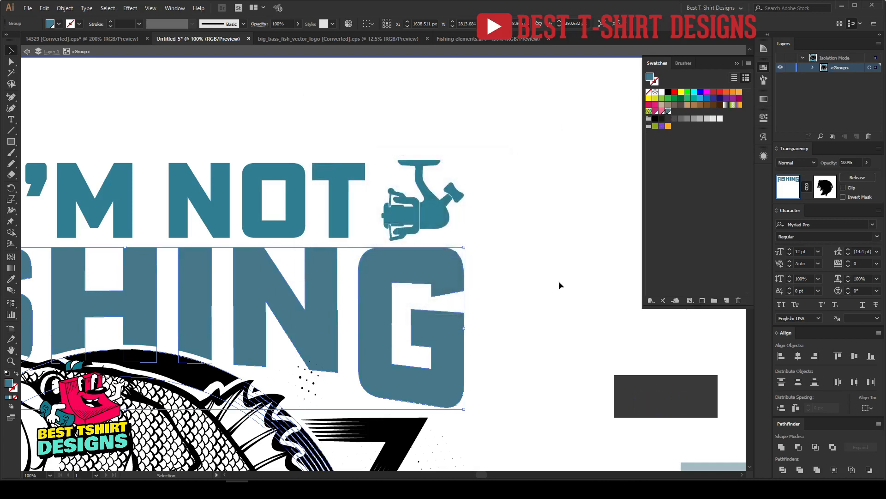
Save the IF I'M NOT lettering's teal as a new global swatch, R=49 G=126 B=147, and close the Libraries window.
left_click(558, 280)
key("v")
left_click(442, 270)
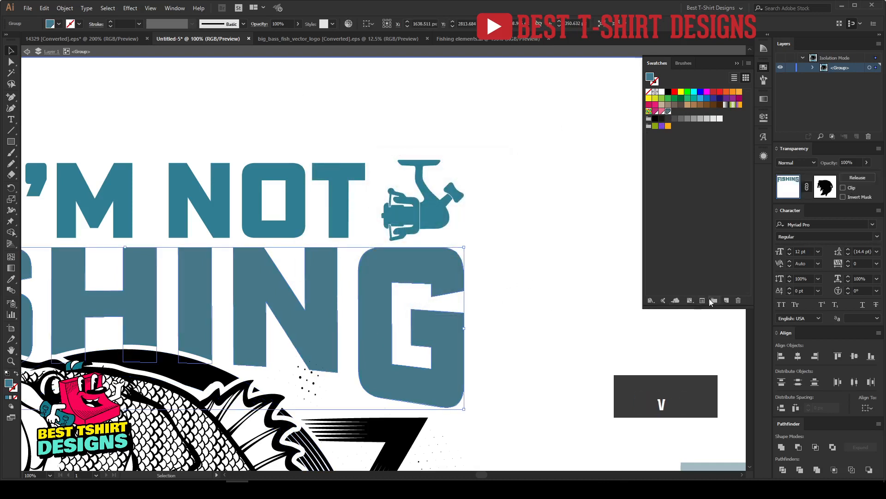
left_click(342, 211)
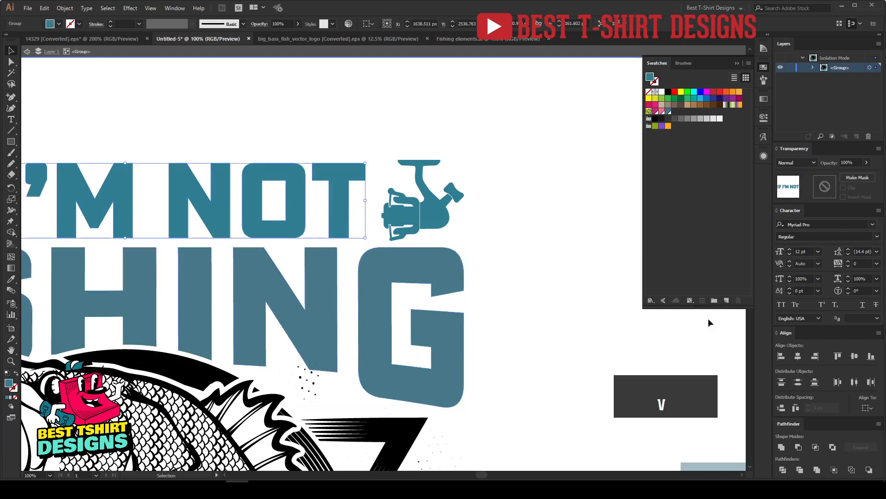
left_click(726, 301)
left_click(429, 310)
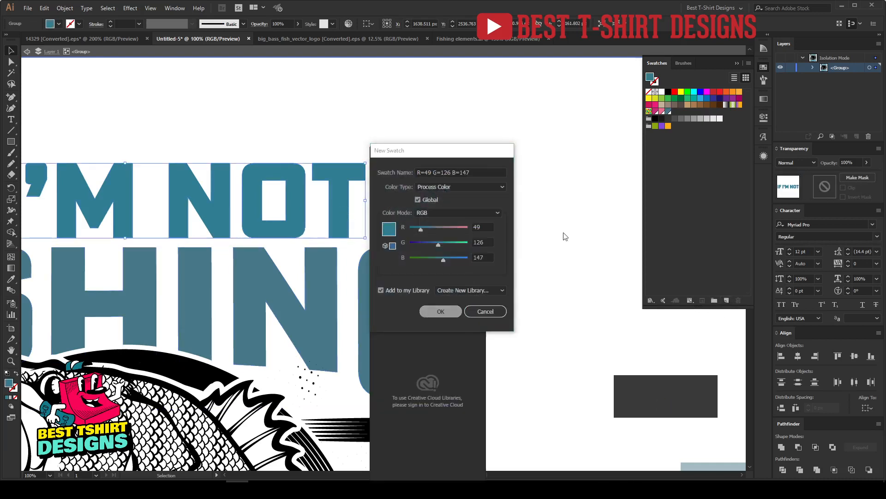
left_click(503, 244)
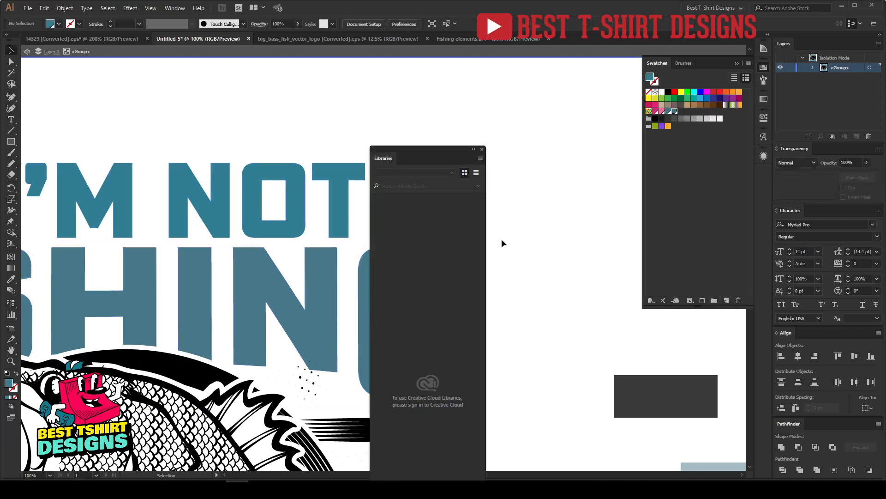
left_click(482, 149)
Unite the left fishing reel into a solid silhouette and fill it with the R=49 G=126 B=147 teal swatch.
key("F10")
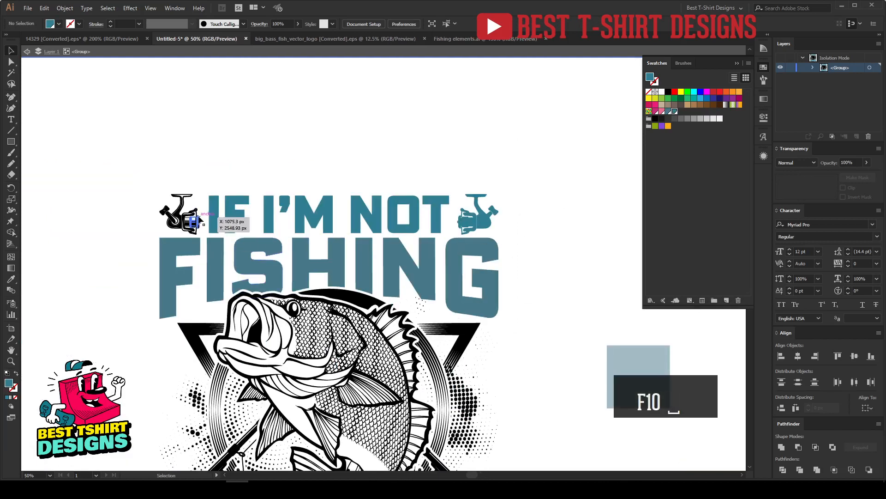
left_click(182, 215)
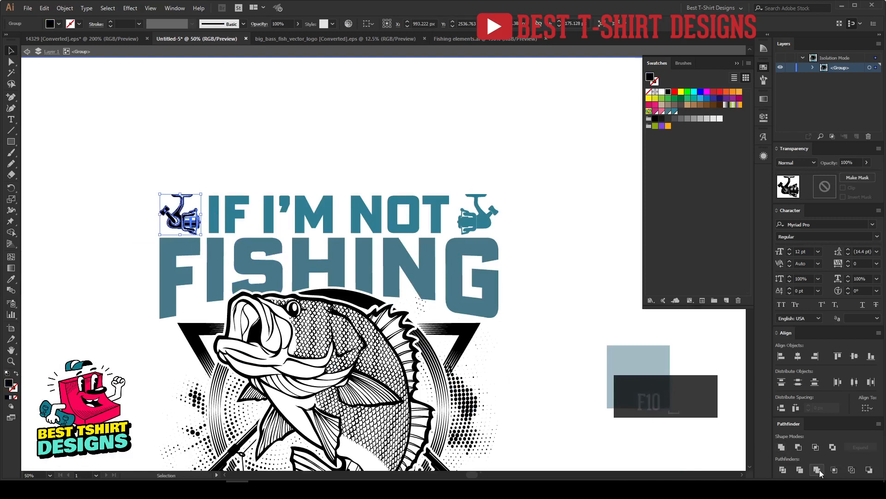
left_click(781, 447)
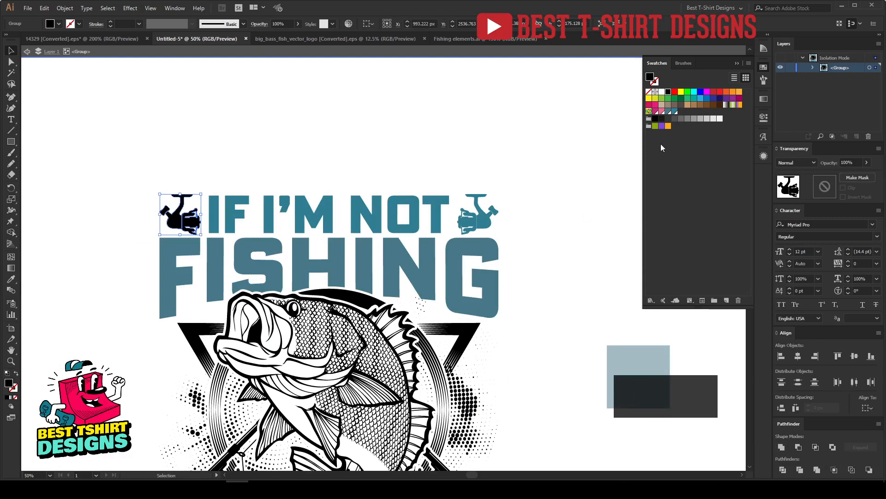
left_click(675, 112)
Recolour the FISHING lettering with the R=49 G=126 B=147 teal swatch so it matches IF I'M NOT.
left_click(337, 249)
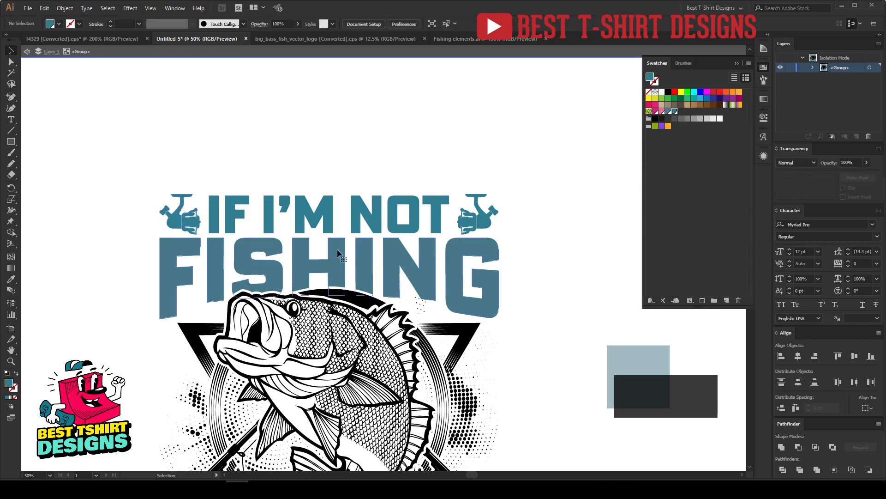
left_click(543, 255)
scroll(543, 255, "down", 2)
scroll(361, 169, "down", 1)
left_click_drag(489, 295, 489, 254)
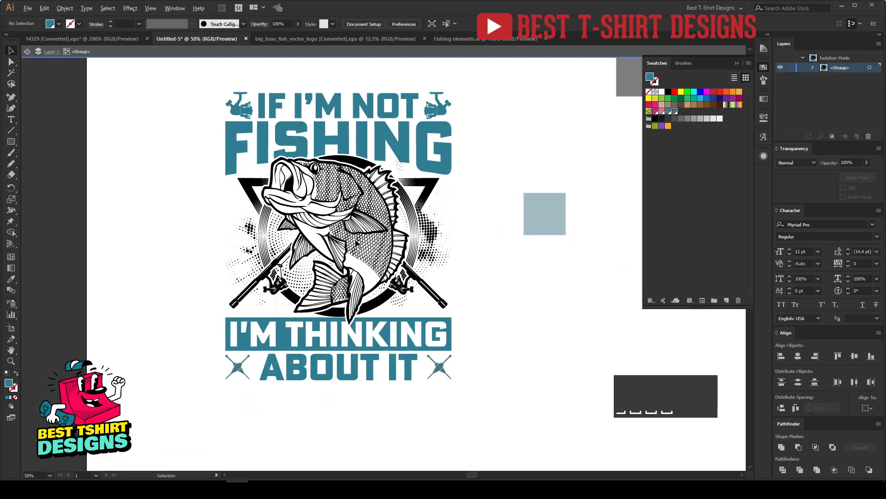
Try to unite the masked crossed fishing rods into solid silhouettes and undo the attempt.
key("ctrl+equal")
left_click(461, 316)
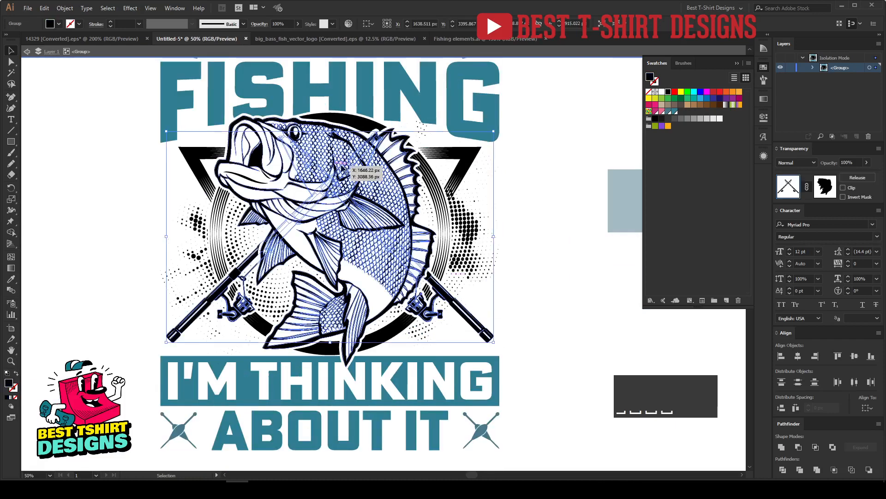
left_click(780, 450)
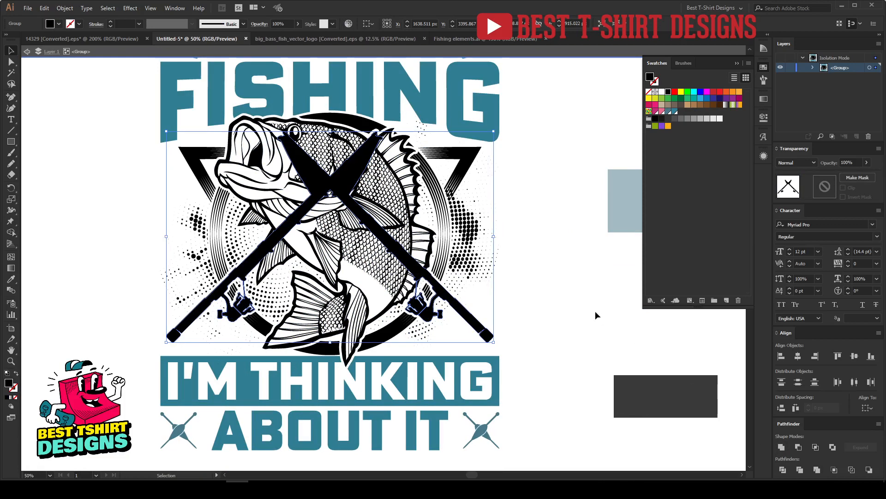
key("ctrl+z")
left_click(500, 316)
left_click(481, 325)
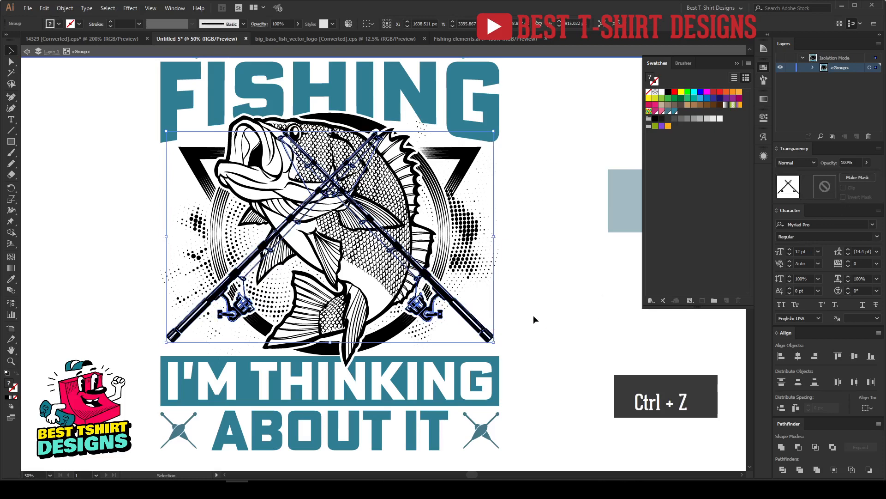
key("ctrl+z")
key("ctrl+z")
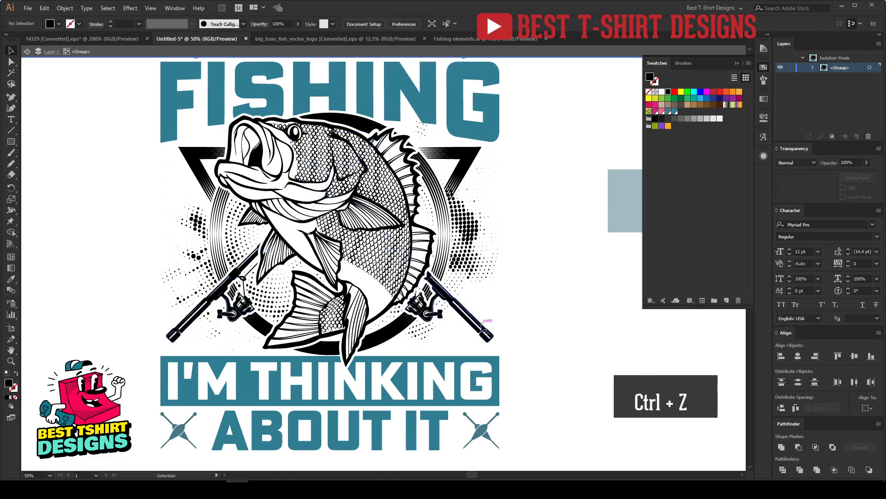
Cut the fish silhouette out of the crossed fishing rods' opacity mask and return to the rod artwork.
left_click(483, 331)
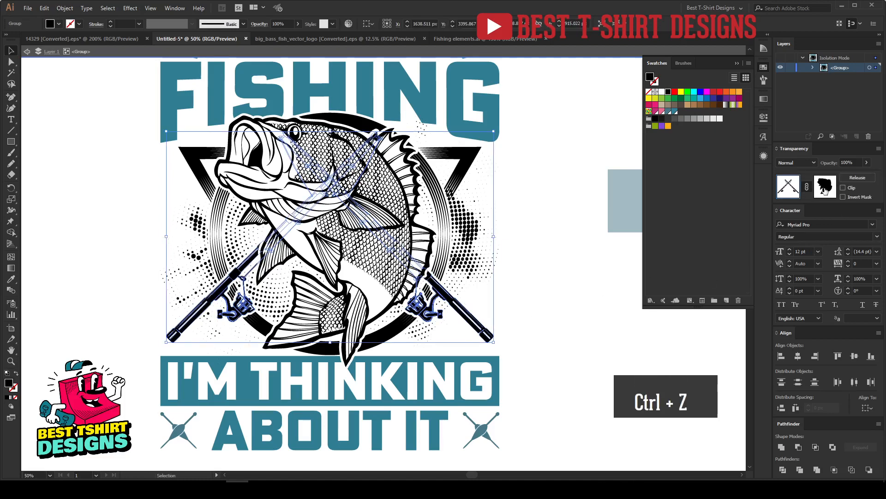
left_click(825, 187)
key("ctrl+a")
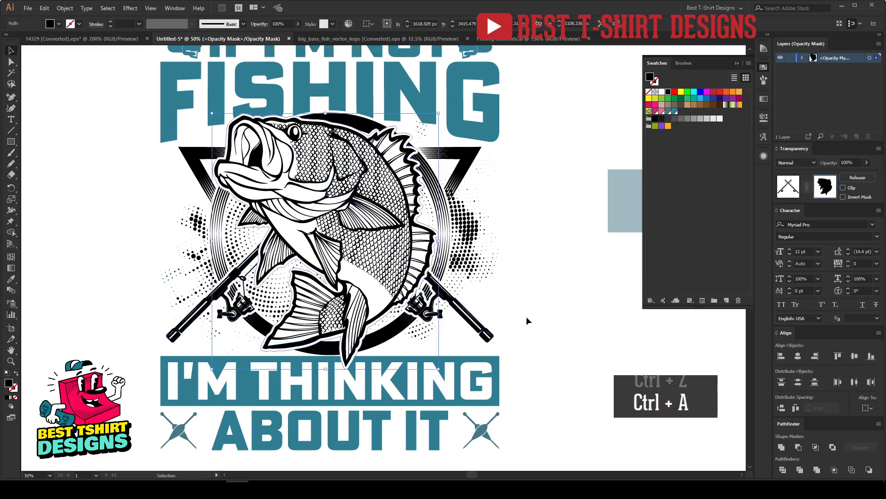
key("ctrl+x")
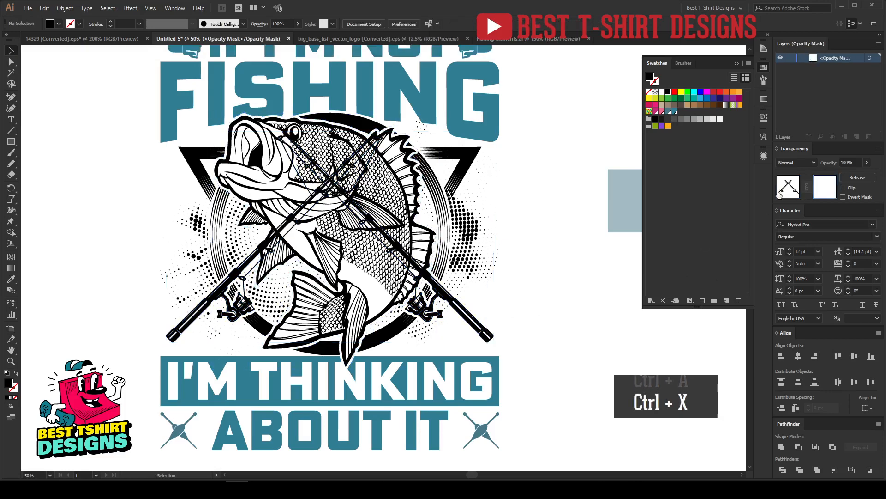
left_click(780, 194)
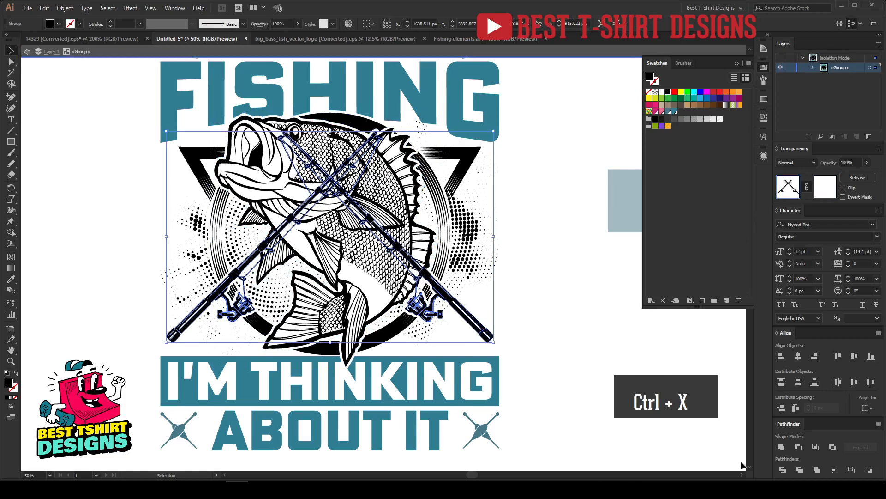
Try to flatten the unmasked fishing rods into a solid shape with the Pathfinder and undo it.
left_click(817, 470)
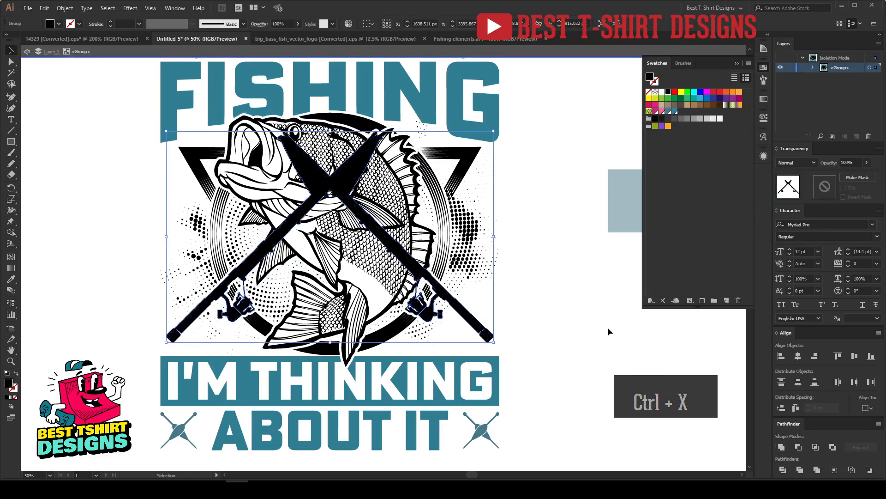
key("ctrl+z")
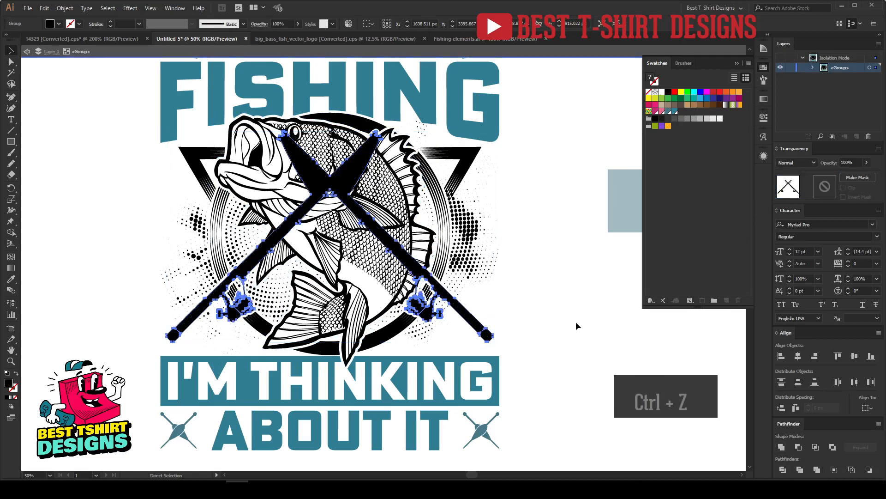
left_click(782, 447)
key("ctrl+z")
key("ctrl+z")
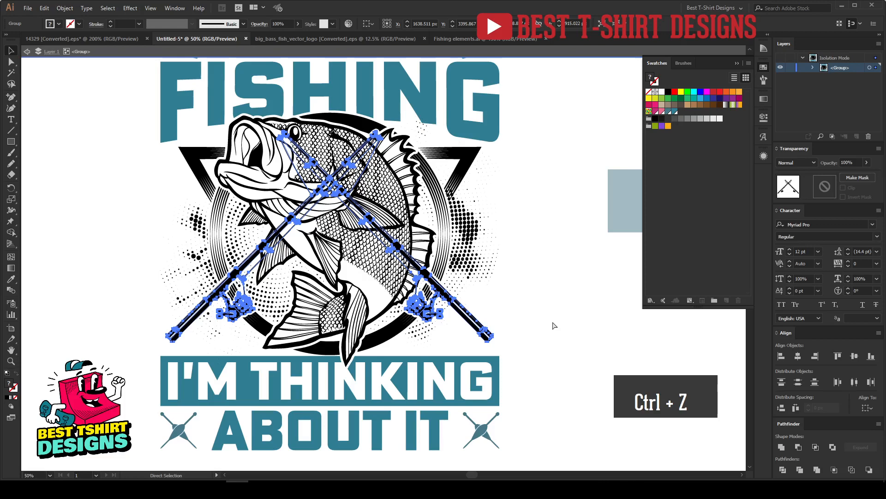
Paste the fish silhouette in place into the rods' mask, cut it again and paste it in front of the rod artwork.
key("v")
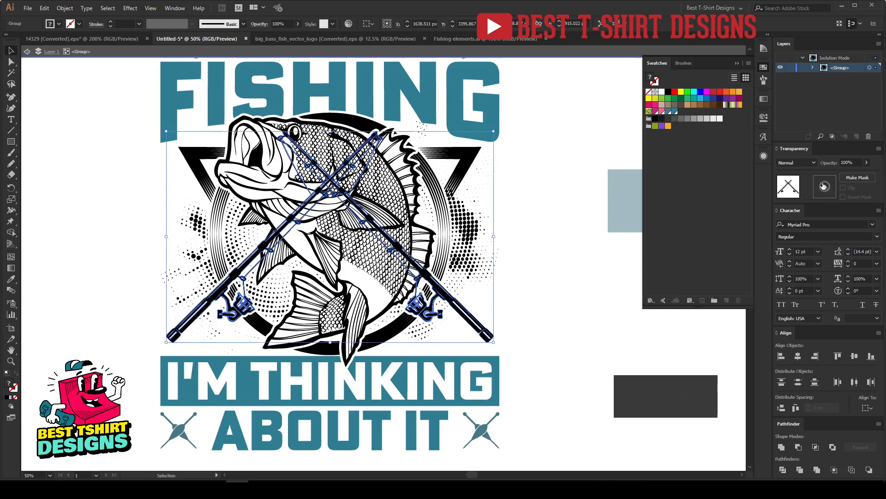
left_click(824, 186)
key("ctrl+f")
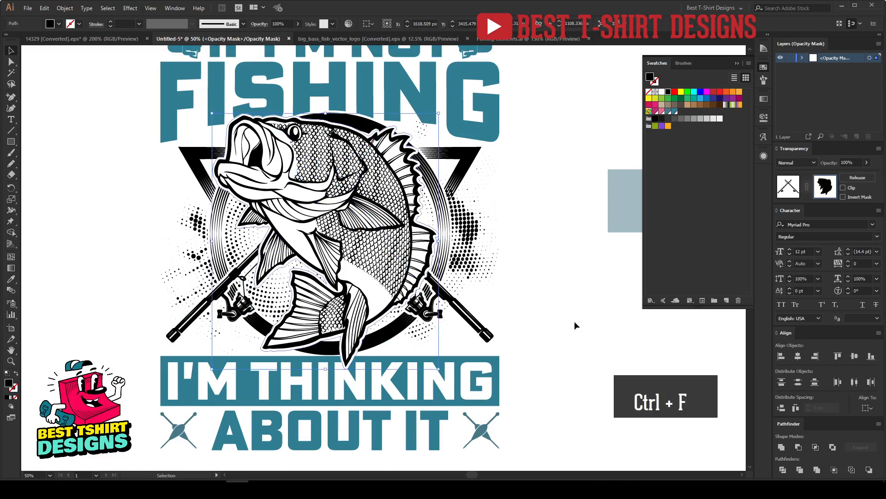
key("a")
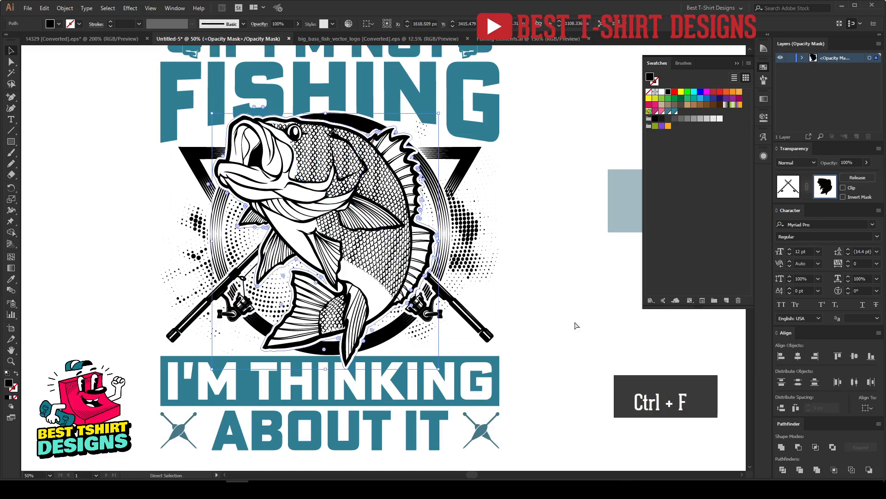
key("ctrl+x")
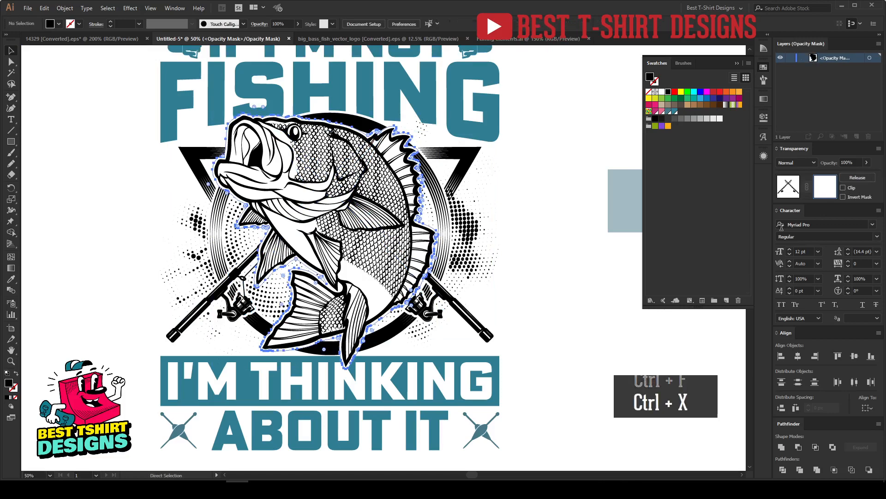
key("ctrl+f")
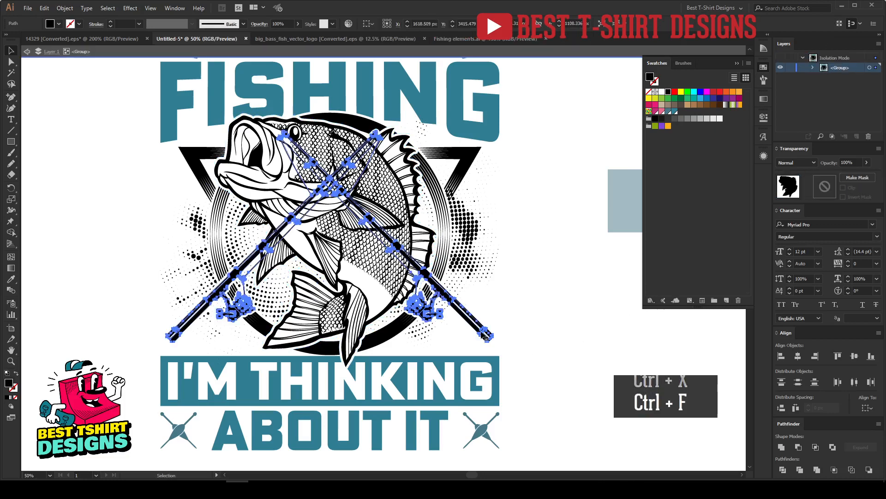
Subtract the fish silhouette from the crossed fishing rods with Minus Front and expand the resulting compound shape.
left_click(476, 329, "shift")
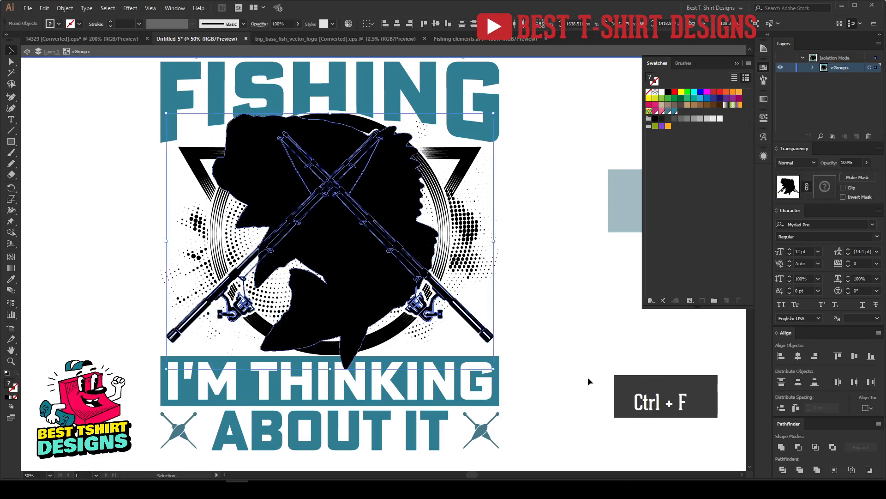
left_click(799, 447)
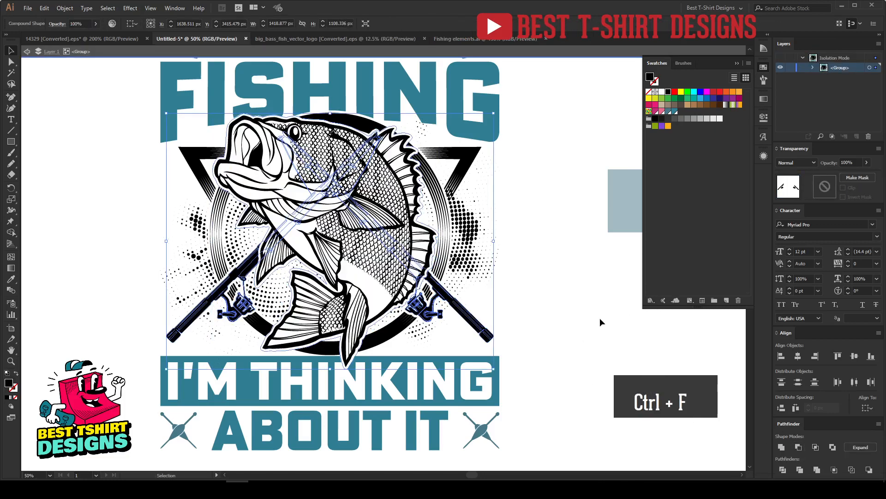
left_click(64, 8)
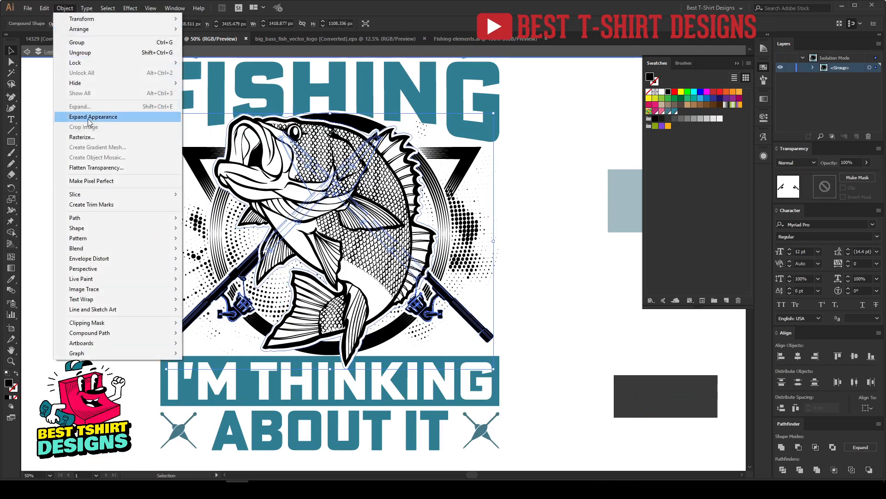
left_click(74, 114)
left_click(539, 314)
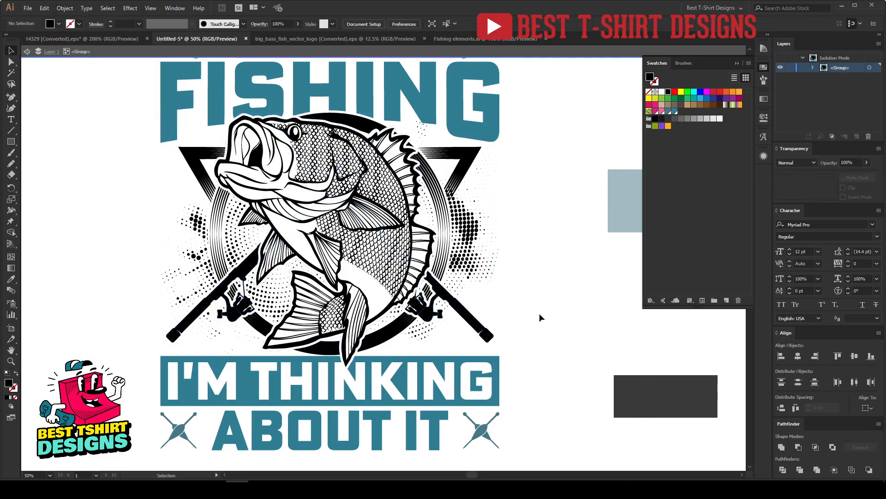
Fill the trimmed fishing rods with the R=49 G=126 B=147 teal swatch.
left_click(479, 330)
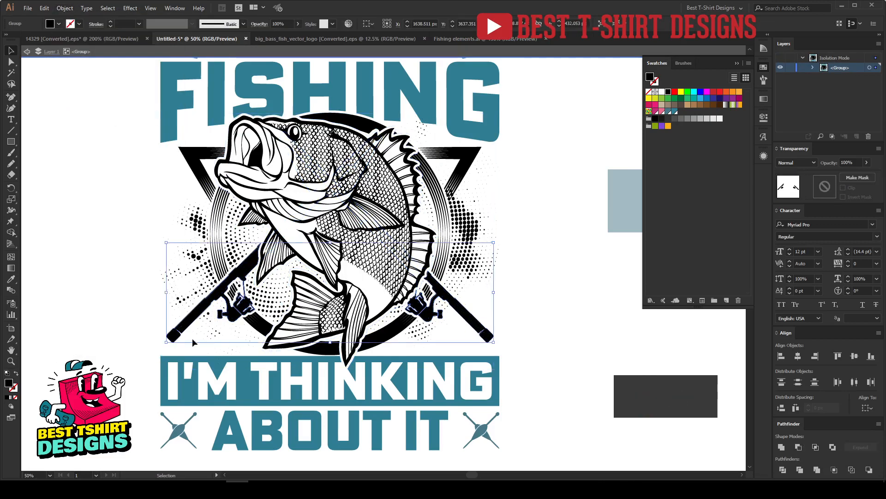
left_click(675, 112)
left_click(547, 266)
scroll(503, 284, "down", 1)
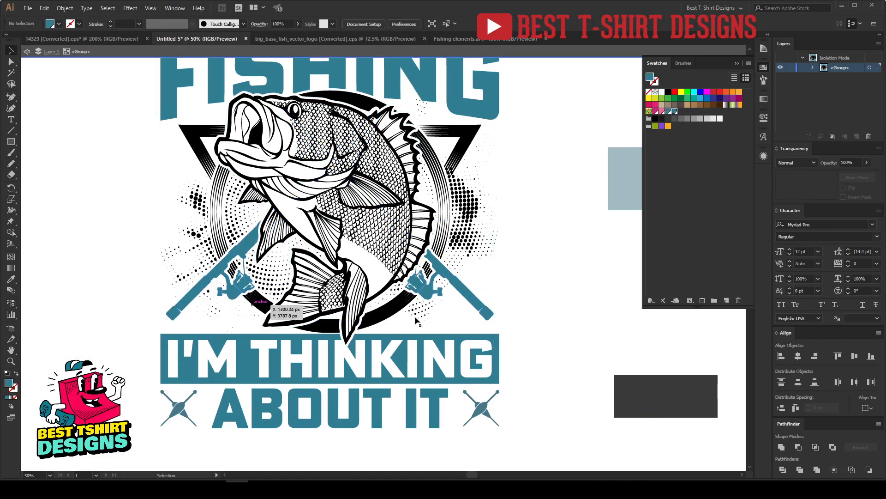
Apply the same teal swatch to the halftone dots and the fish, ring and triangle artwork, and leave isolation mode.
left_click(472, 216)
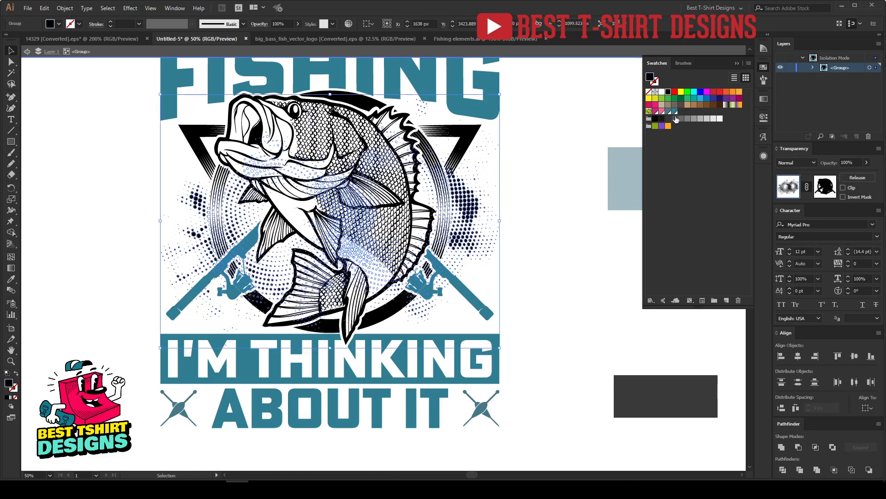
left_click(465, 148)
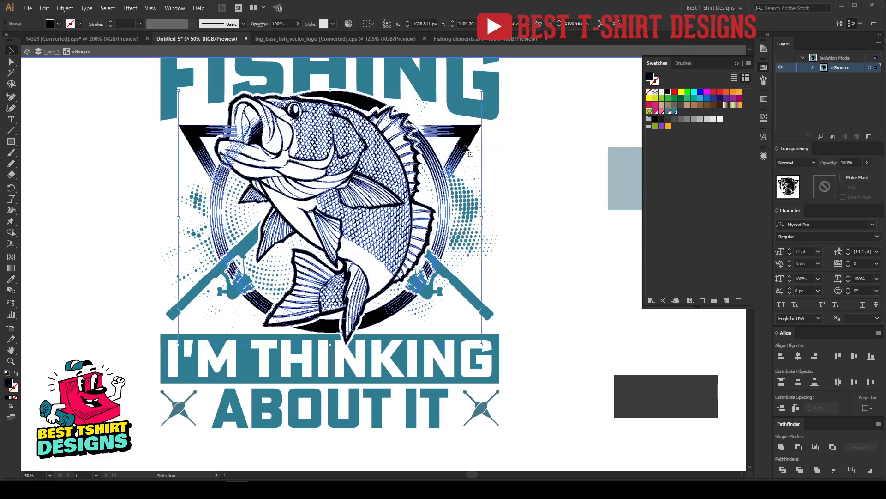
left_click(675, 111)
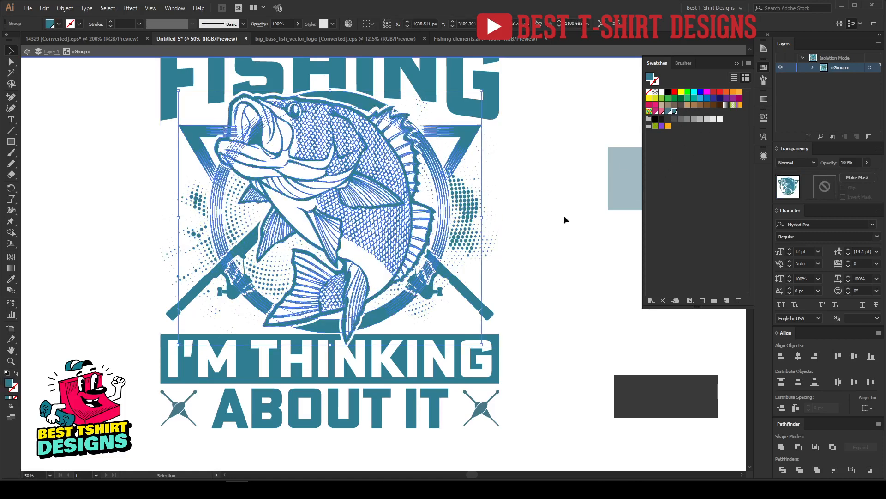
left_click(563, 215)
key("ctrl+minus")
double_click(503, 286)
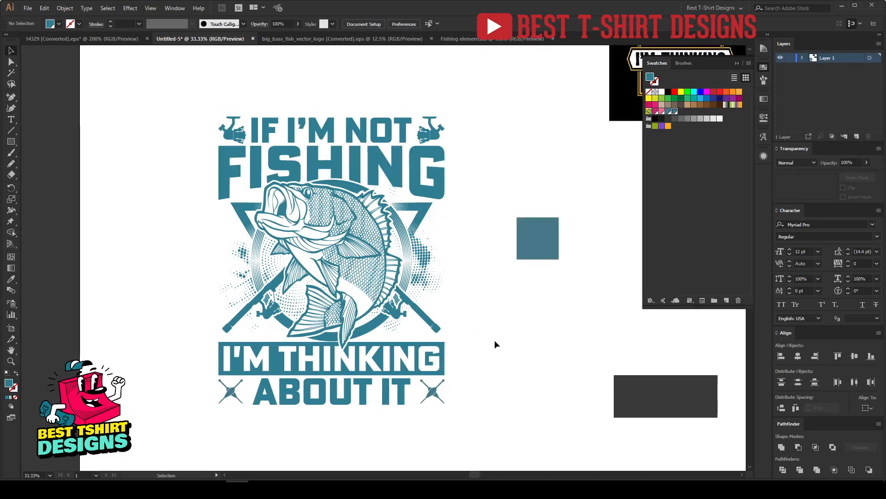
Move the spare colour square over the design, enlarge it to 1916 by 2248 px, fill it black and send it to the back.
left_click_drag(530, 229, 197, 100)
left_click_drag(226, 131, 478, 433)
left_click(668, 92)
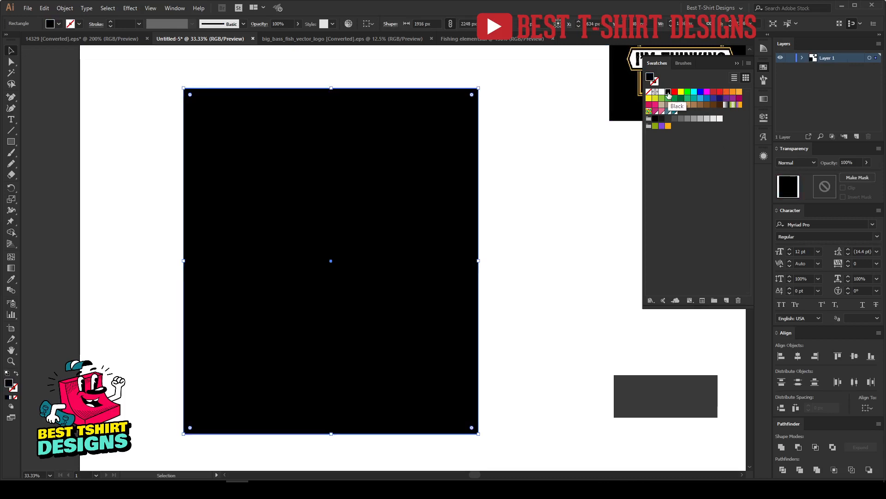
key("ctrl+shift+bracketleft")
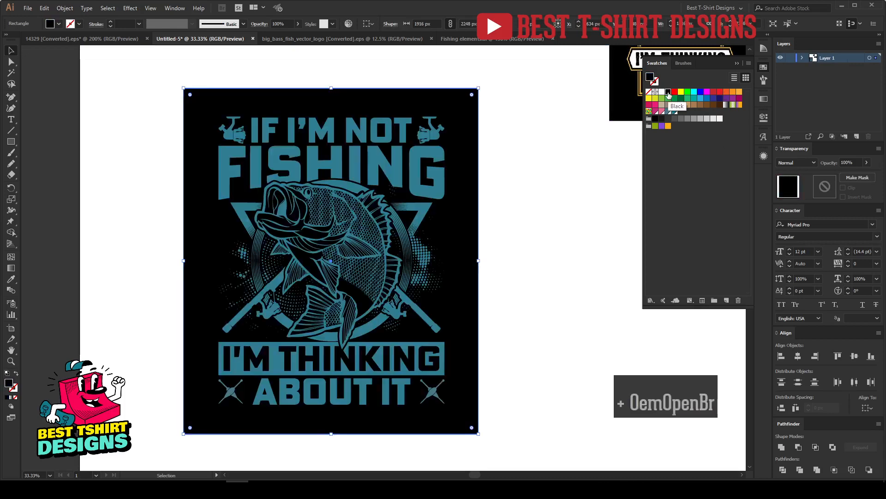
left_click(524, 226)
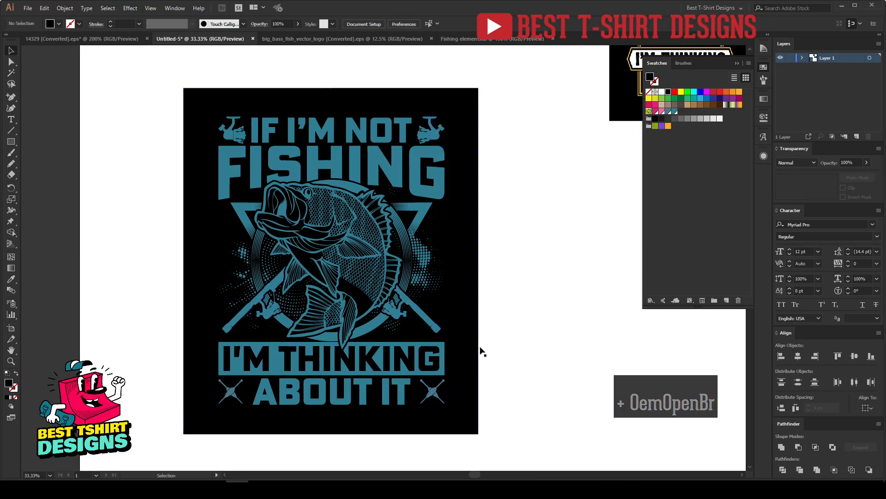
left_click(354, 264)
left_click(514, 292)
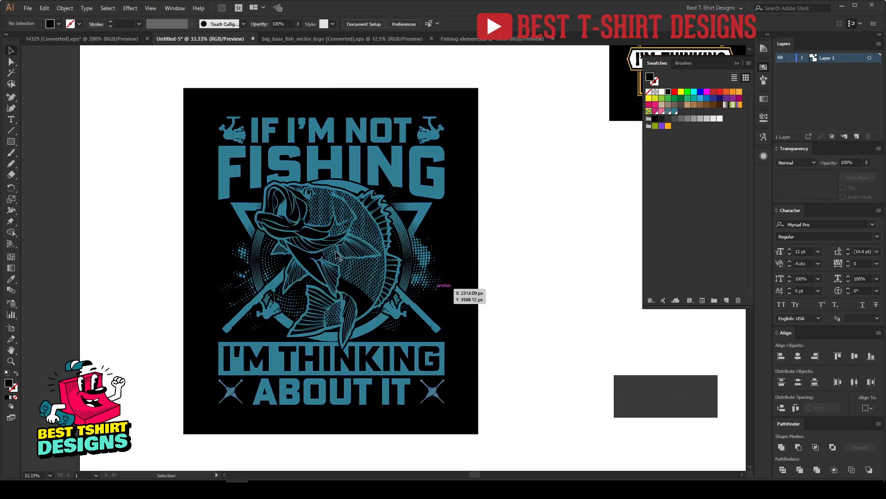
Leave the isolated artwork group and delete the black background rectangle behind the design.
double_click(335, 254)
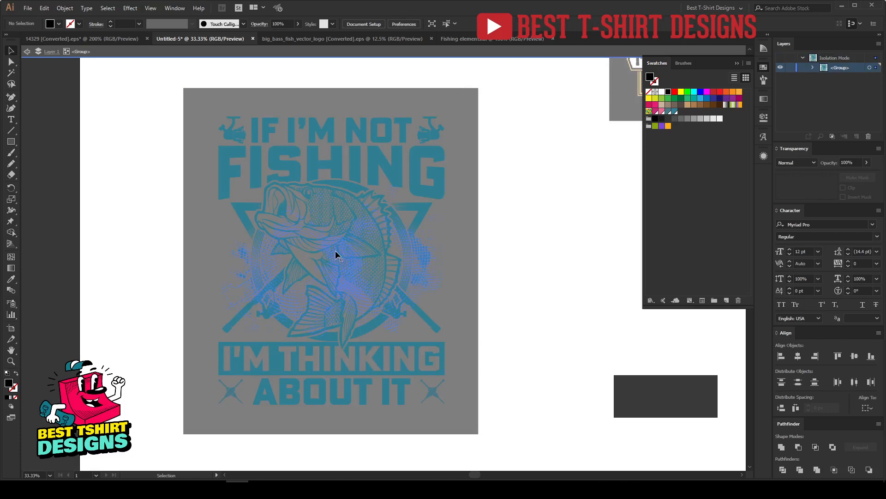
left_click(311, 219)
double_click(578, 276)
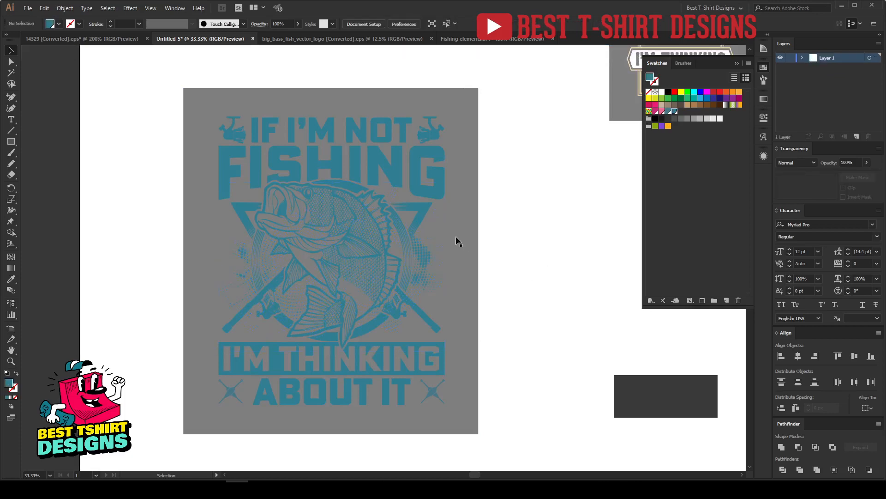
left_click(456, 241)
key("Delete")
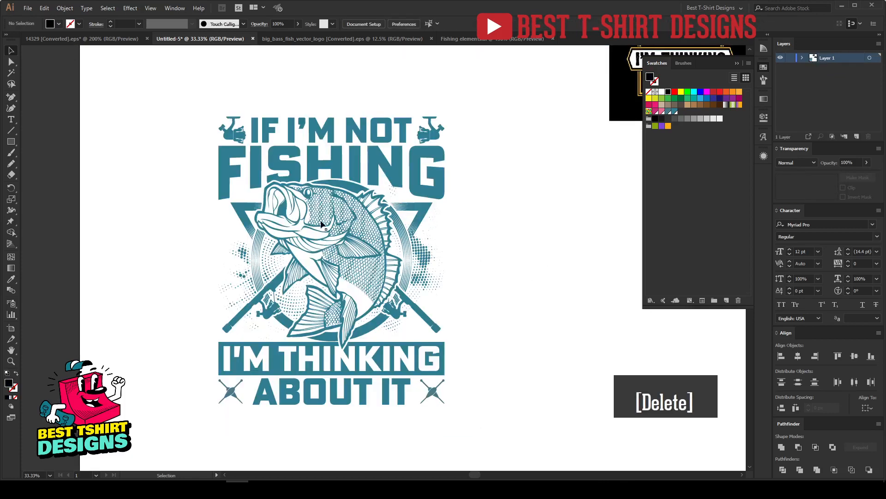
Isolate the fish line art inside the nested design groups and fill it black.
left_click(305, 208)
double_click(272, 197)
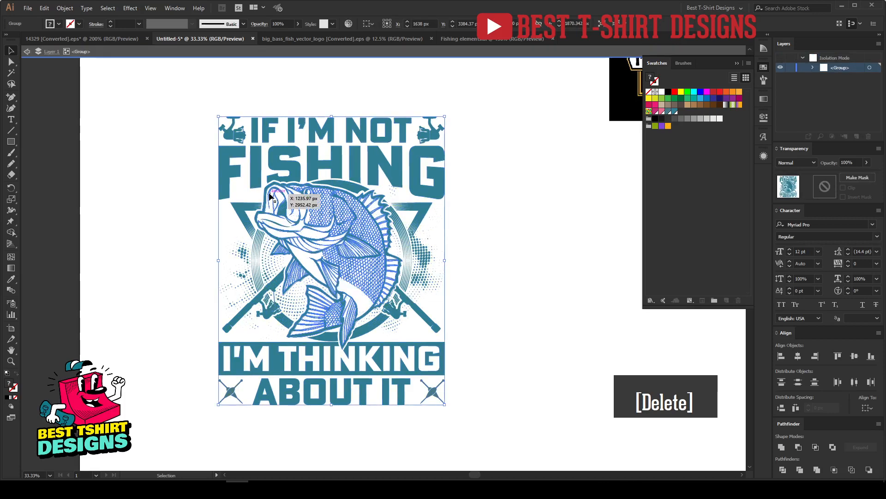
left_click(270, 196)
double_click(270, 196)
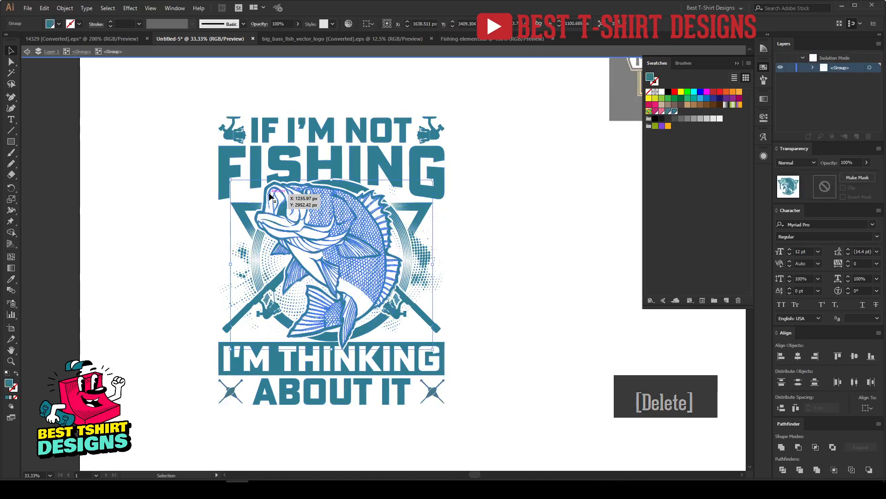
left_click(306, 244)
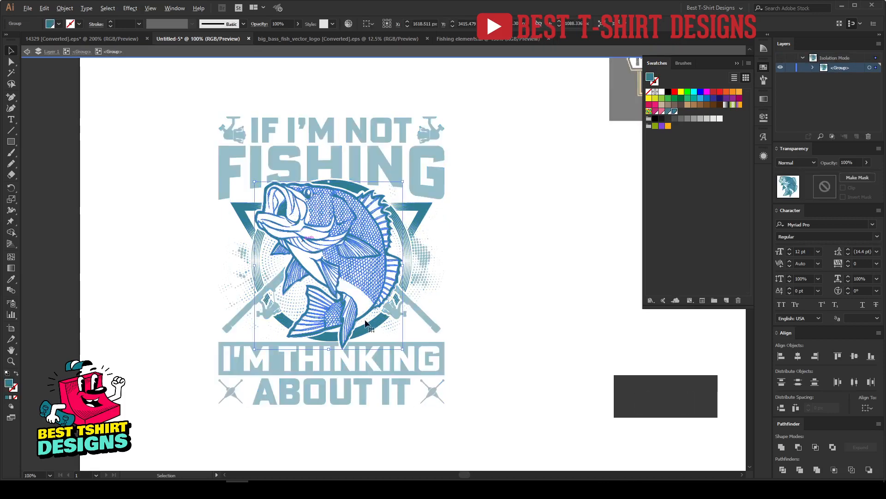
key("ctrl+1")
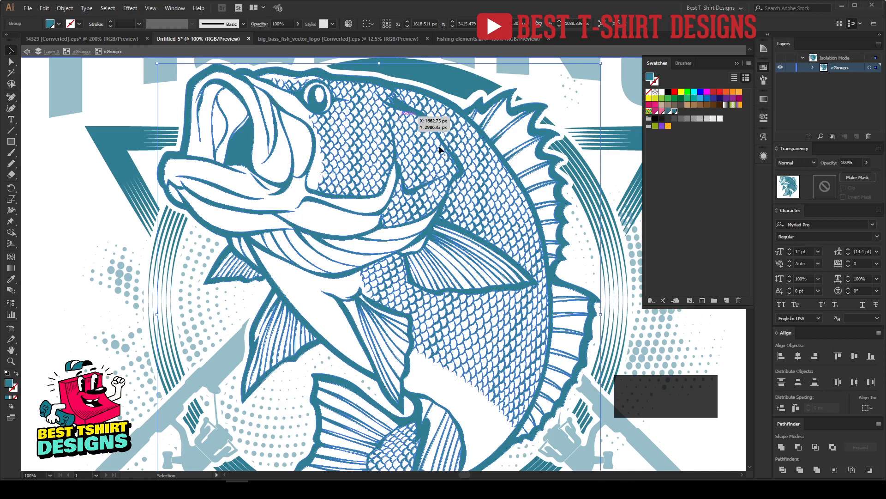
scroll(331, 157, "down", 1)
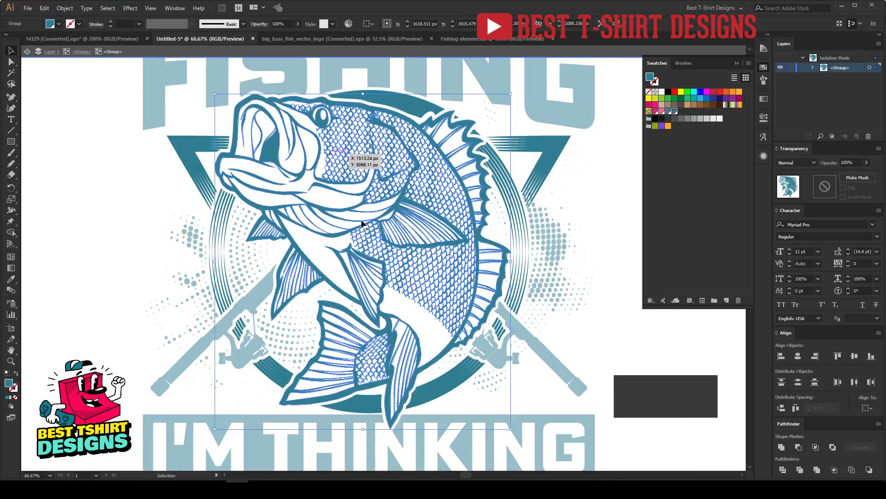
left_click_drag(445, 254, 392, 244)
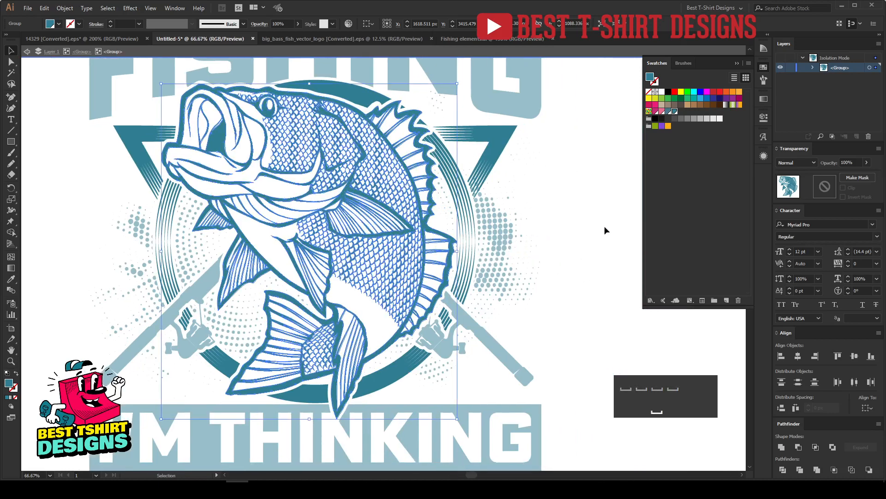
key("ctrl+shift+a")
left_click(397, 251)
left_click(668, 91)
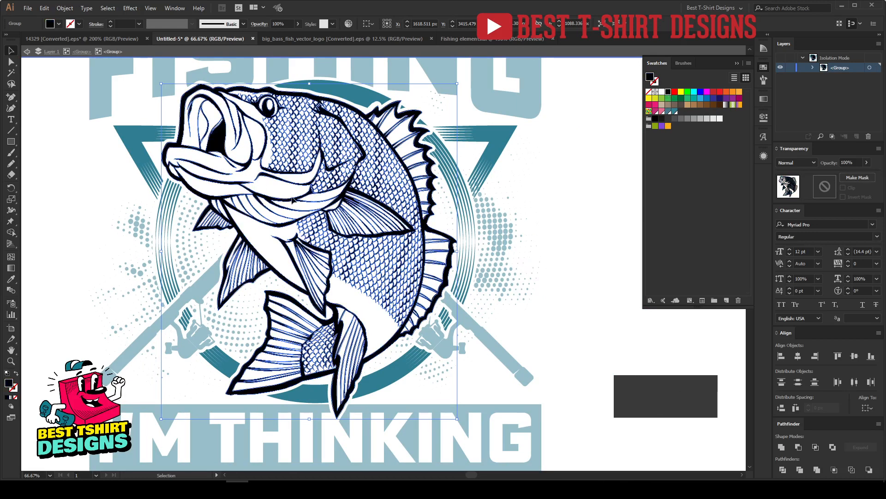
left_click(466, 256)
scroll(467, 255, "down", 1)
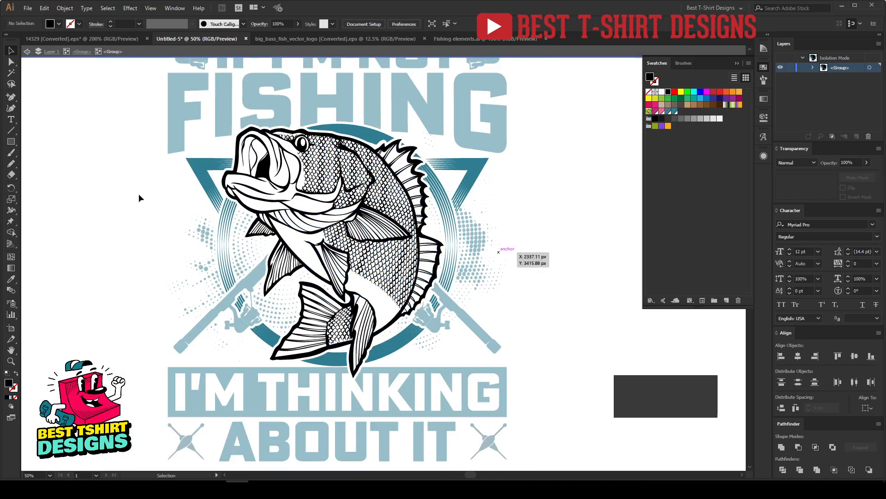
Draw a rectangle about 1276 by 1225 px covering the whole fish and fill it with the teal swatch.
left_click(12, 142)
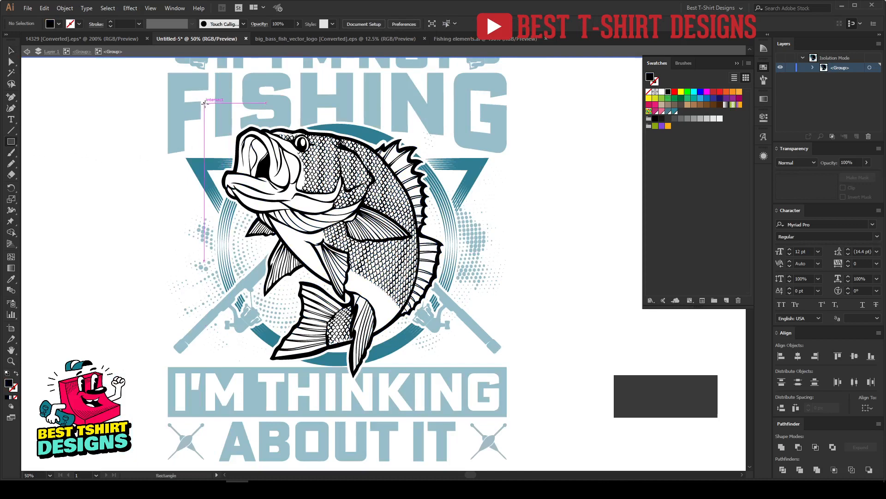
left_click_drag(205, 104, 498, 385)
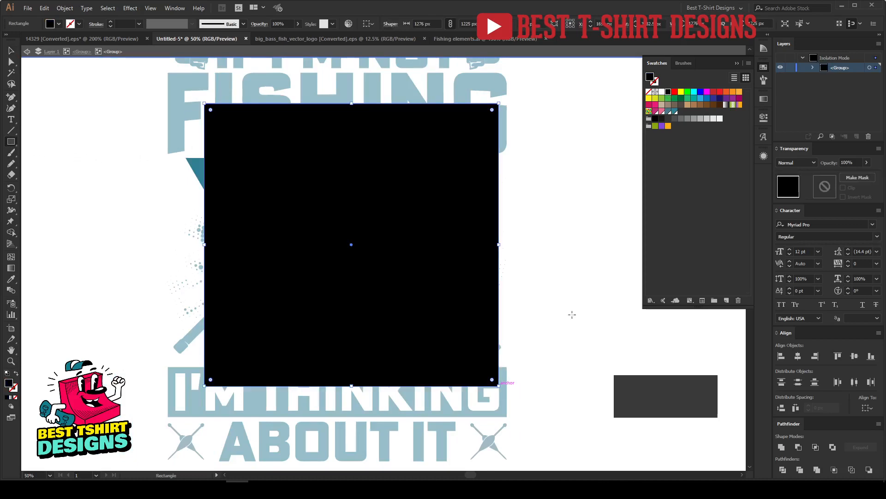
left_click(675, 111)
key("v")
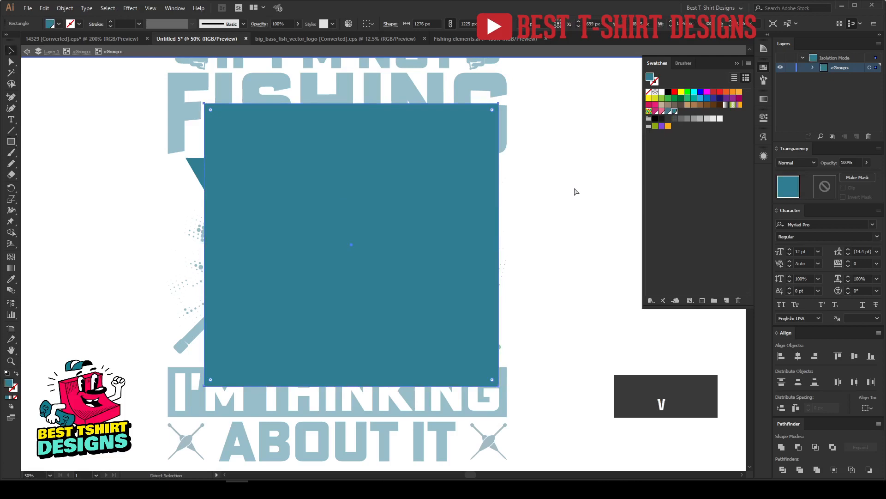
Place the teal rectangle behind the black fish line art and cut the two together with Pathfinder Trim.
key("ctrl+x")
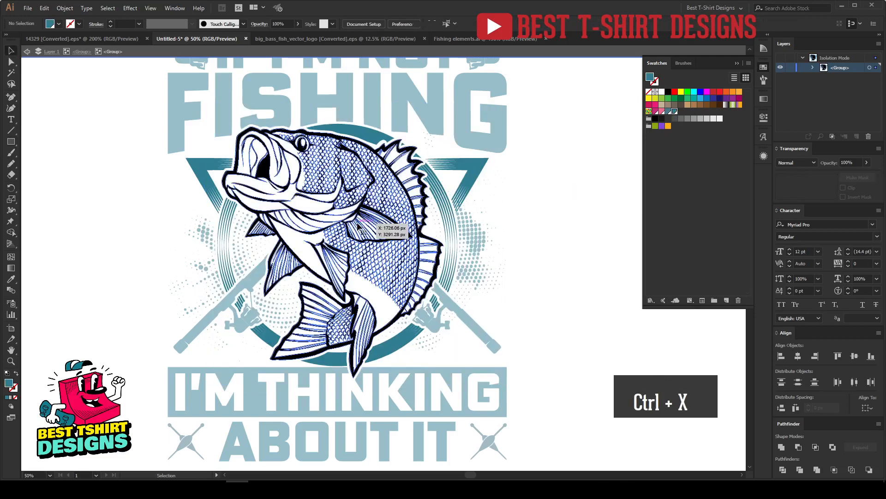
left_click(358, 226)
key("ctrl+b")
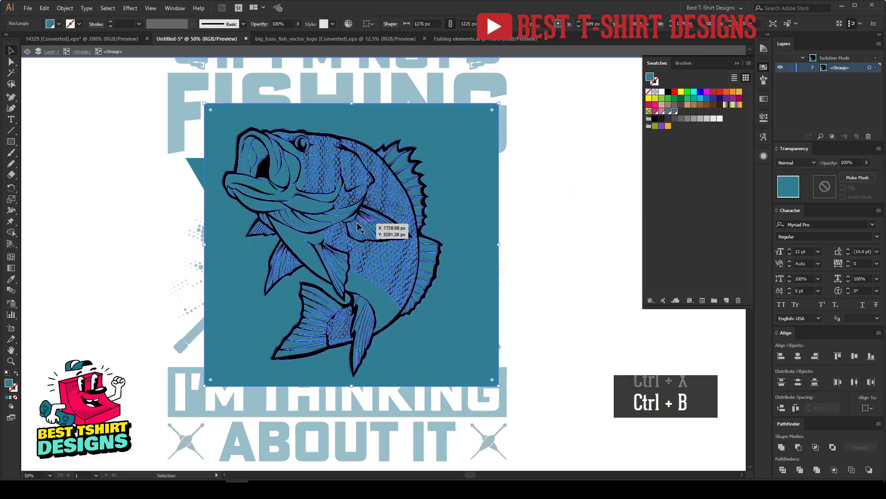
left_click(357, 226, "shift")
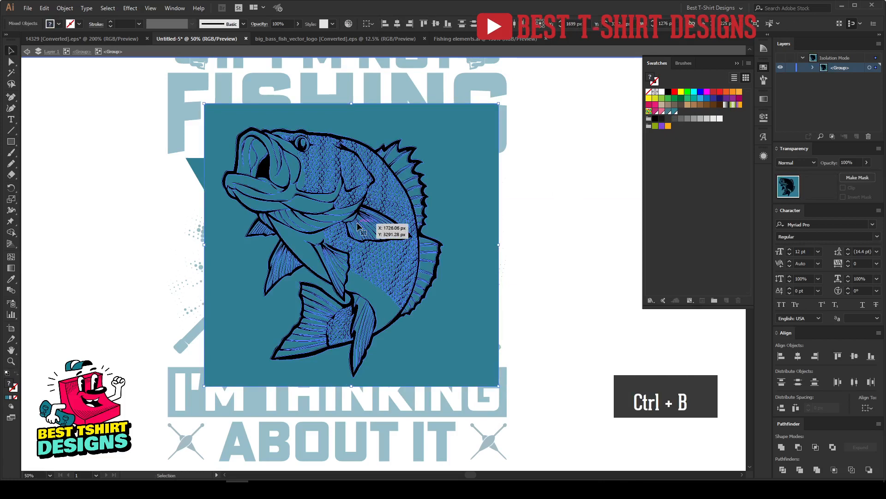
left_click(800, 469)
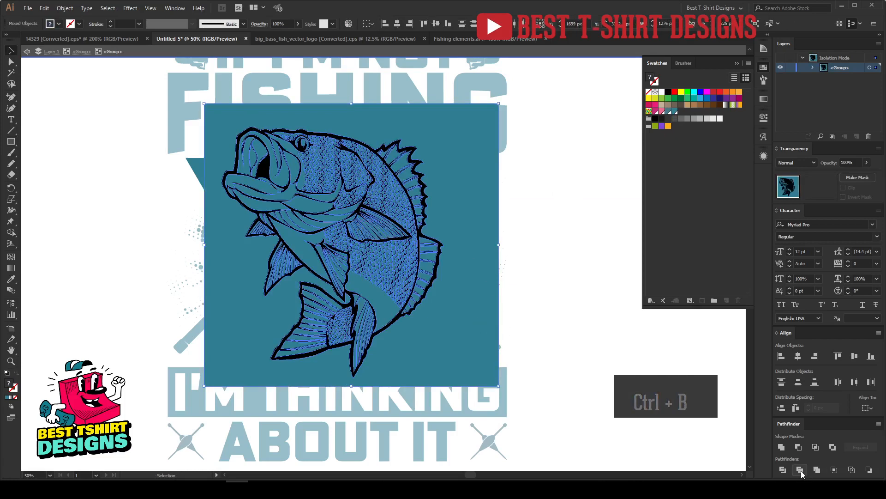
Delete the teal area surrounding the fish from the trimmed group, keeping the teal inside its outlines.
left_click(534, 250)
left_click(471, 214)
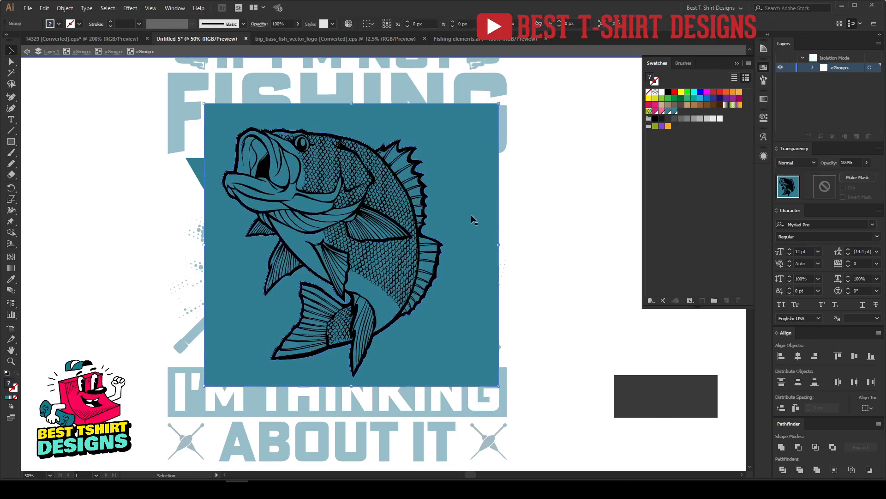
key("Delete")
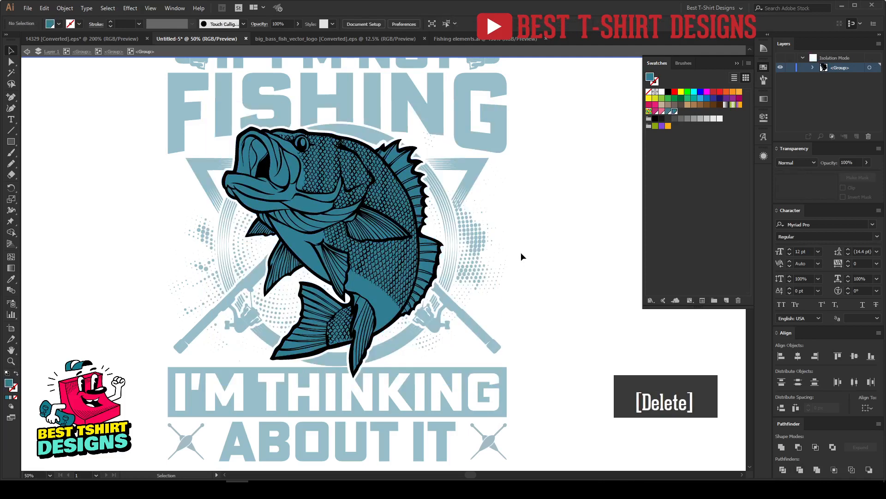
Select all black pieces of the fish with the Magic Wand, delete them and leave isolation mode.
key("y")
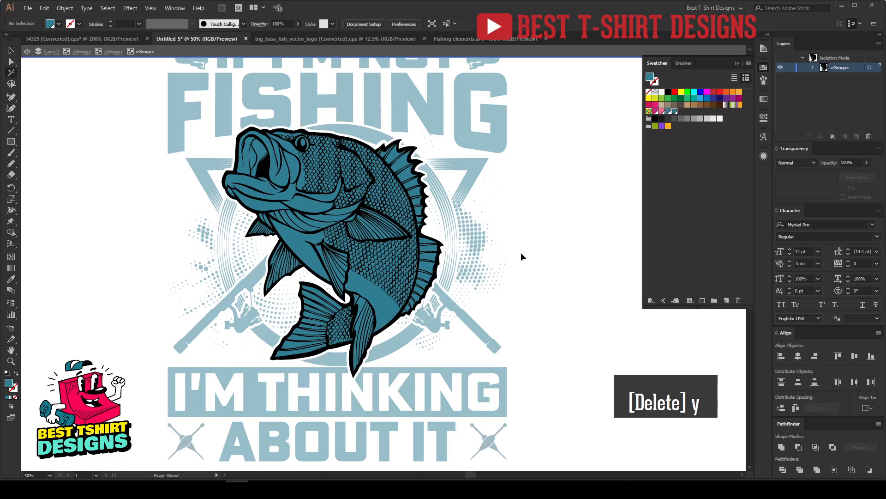
left_click(264, 169)
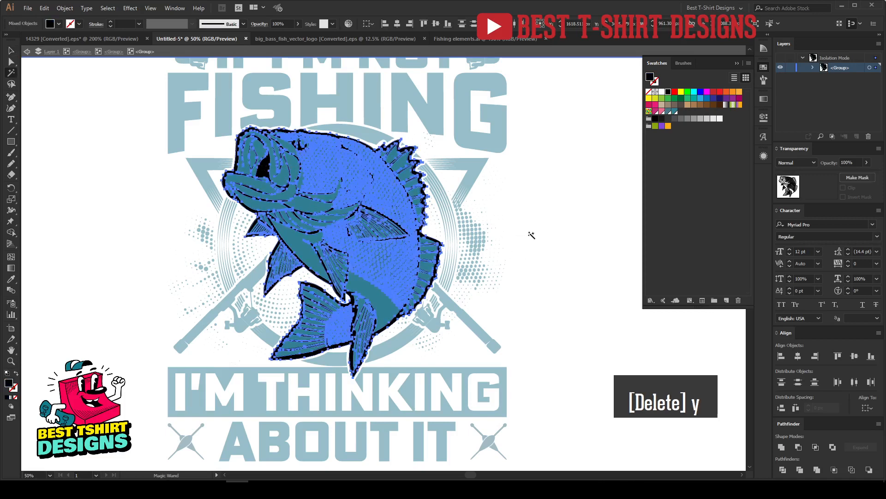
key("Delete")
key("v")
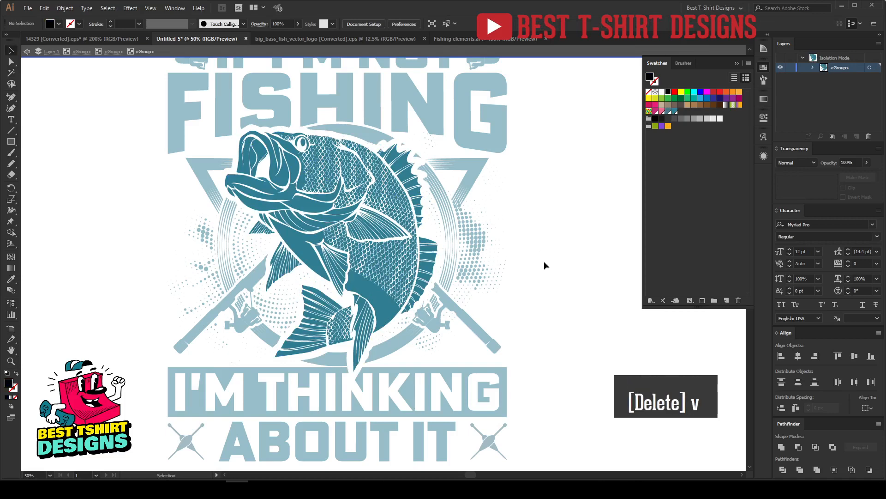
double_click(544, 262)
scroll(328, 228, "down", 1)
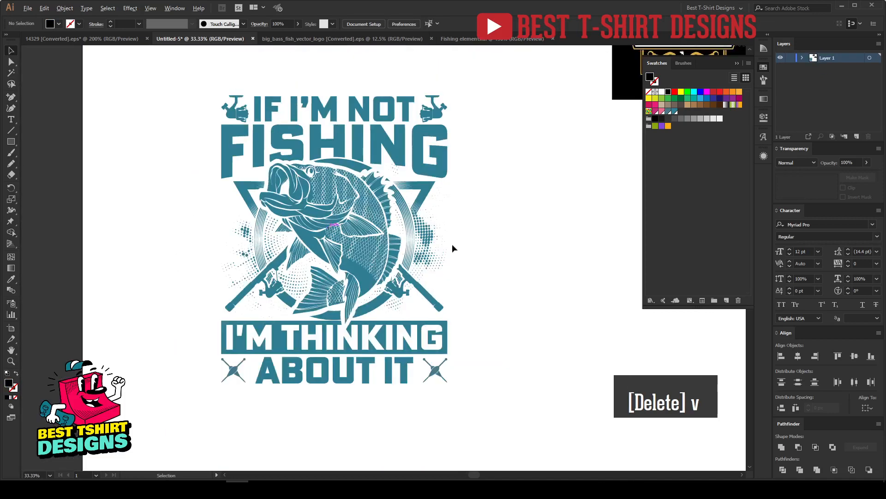
key("ctrl+minus")
key("ctrl+plus")
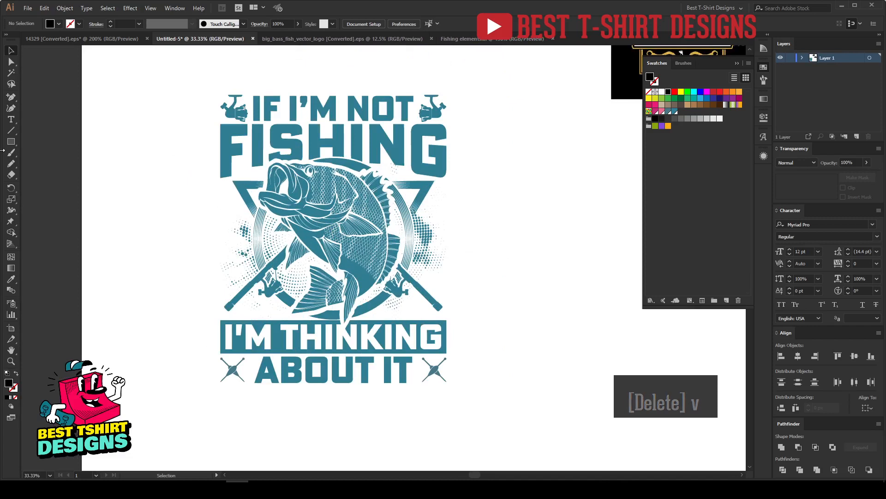
Draw a black rectangle about 1848 by 2184 px around the whole design and send it to the back.
key("m")
left_click_drag(191, 72, 475, 408)
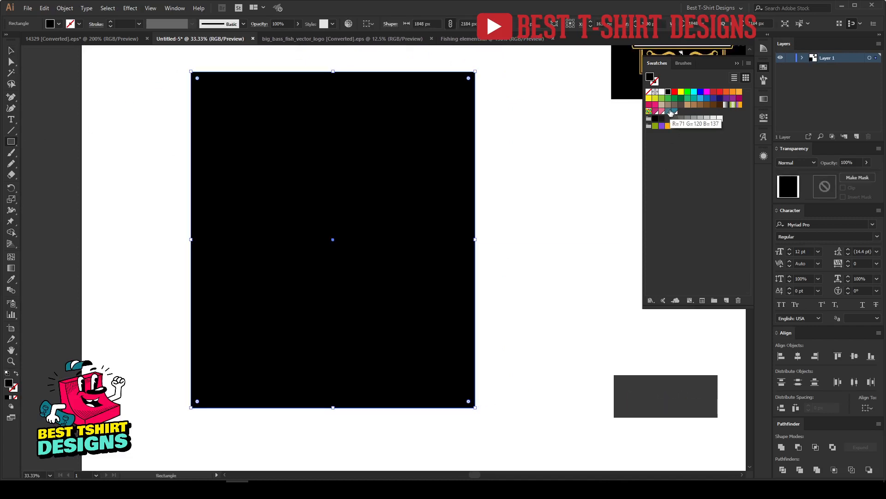
key("ctrl+shift+bracketleft")
scroll(508, 228, "up", 1)
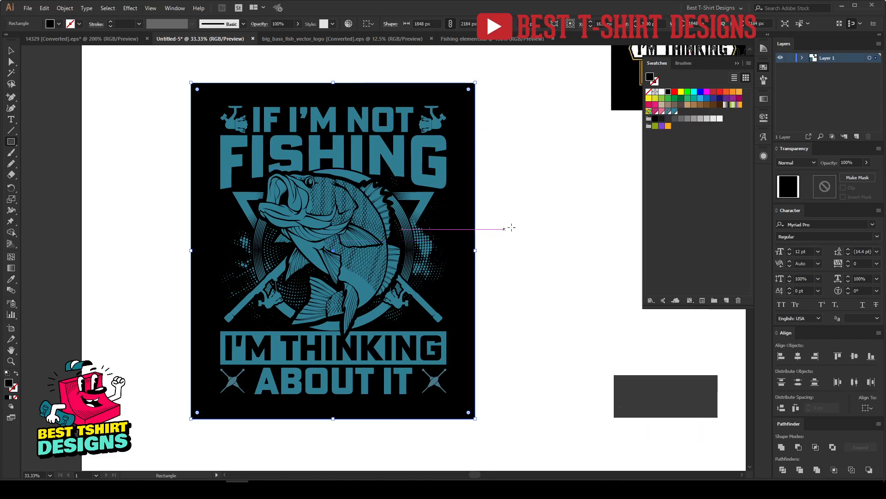
key("v")
left_click(515, 226)
scroll(515, 226, "up", 1)
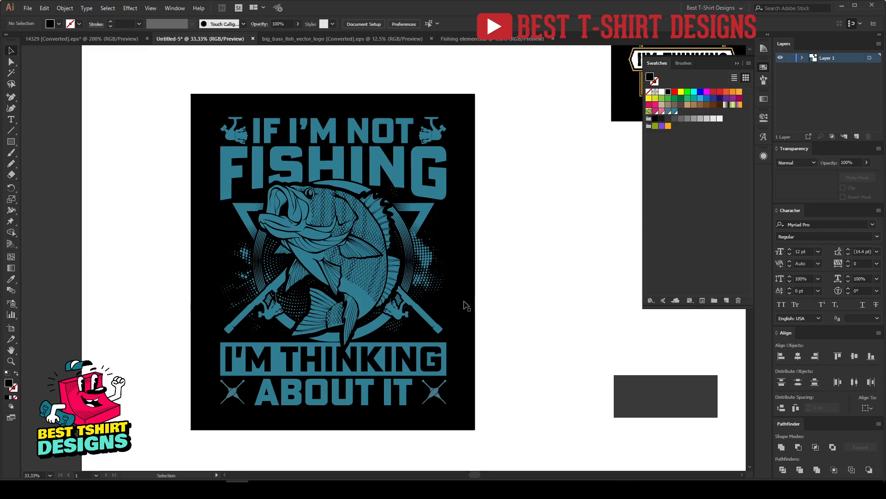
Group the teal lettering, ornaments and fish artwork on the black background, then deselect everything.
left_click_drag(396, 302, 452, 283)
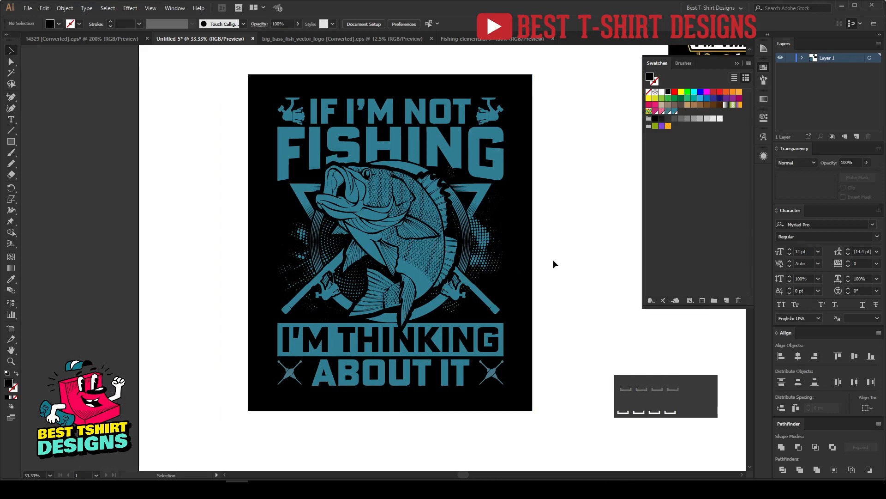
left_click_drag(564, 424, 257, 83)
key("a")
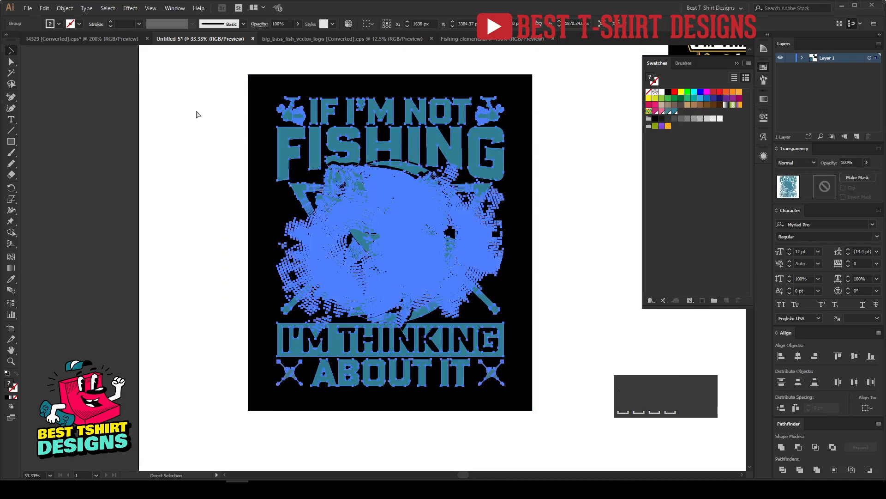
key("ctrl+g")
left_click(195, 111)
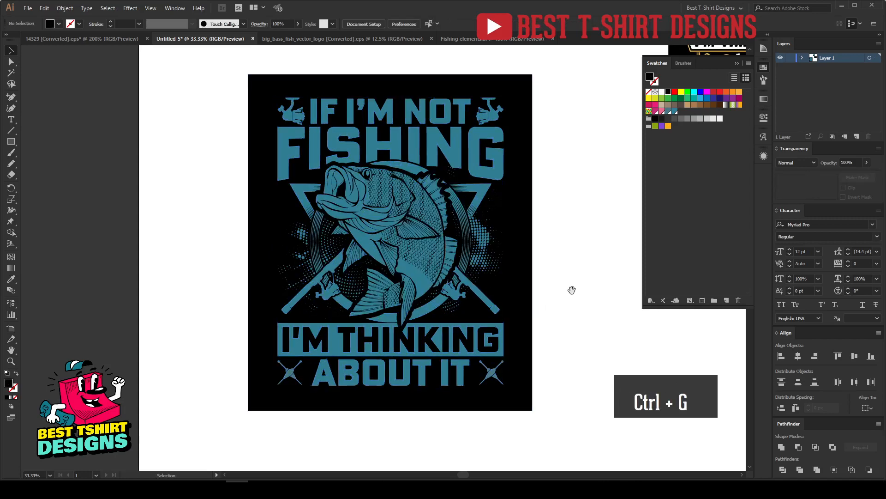
left_click_drag(572, 289, 559, 289)
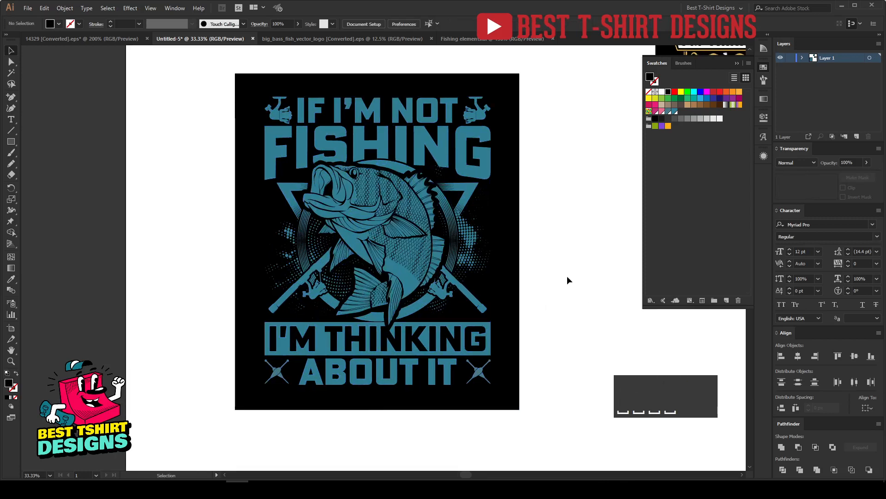